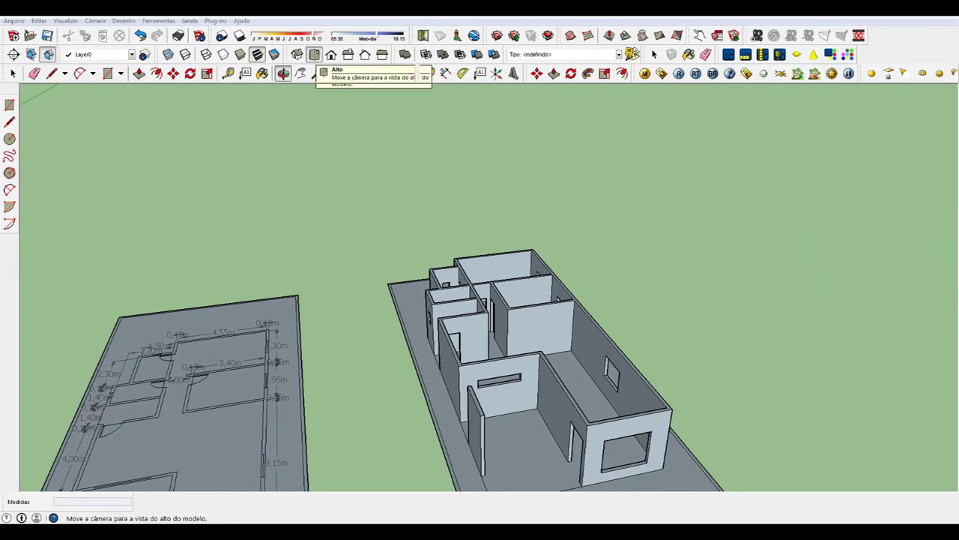
# Switch to Top view to see the three floor plans from directly above
pyautogui.click(315, 57)
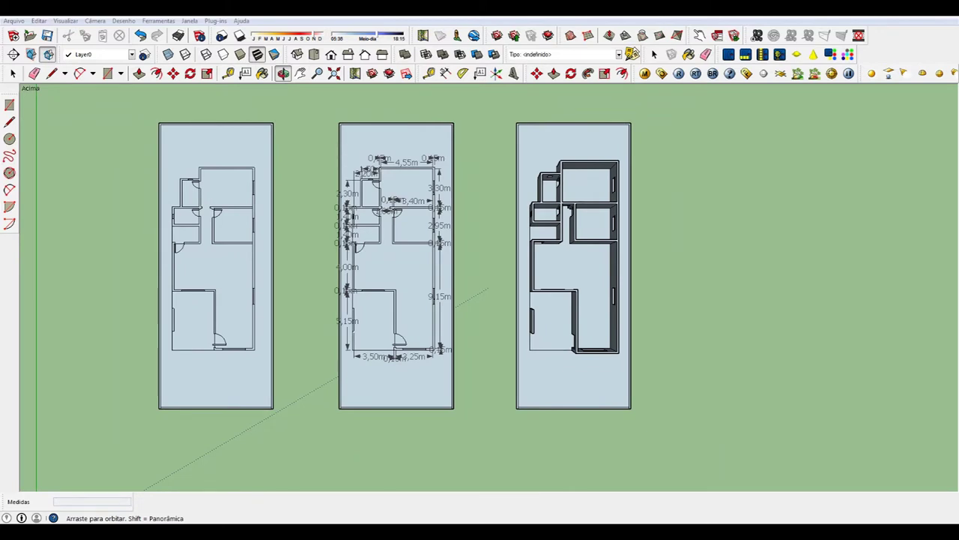
pyautogui.press('space')
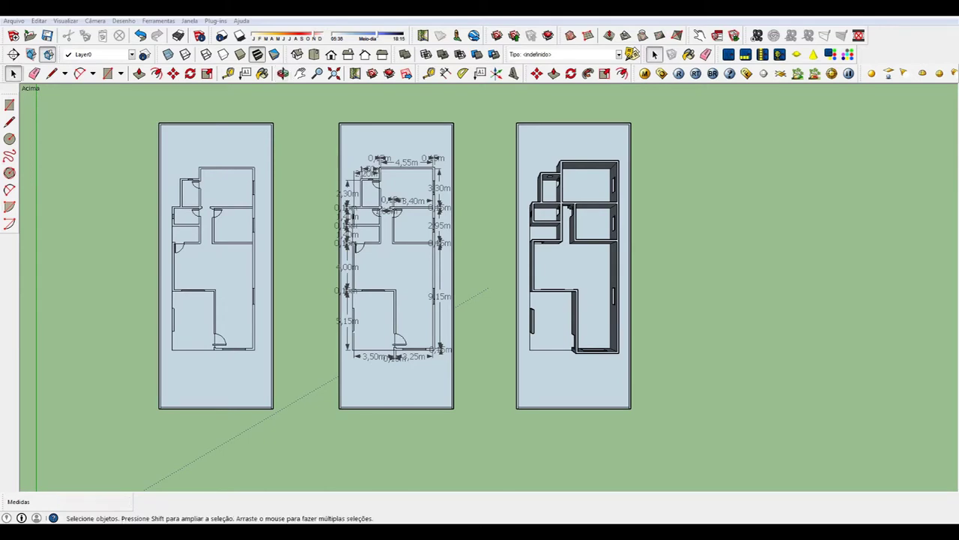
# Copy the whole walled floor plan 14,70m to the right of the original
pyautogui.moveTo(674, 107); pyautogui.dragTo(664, 459)
pyautogui.moveTo(498, 430); pyautogui.dragTo(497, 430)
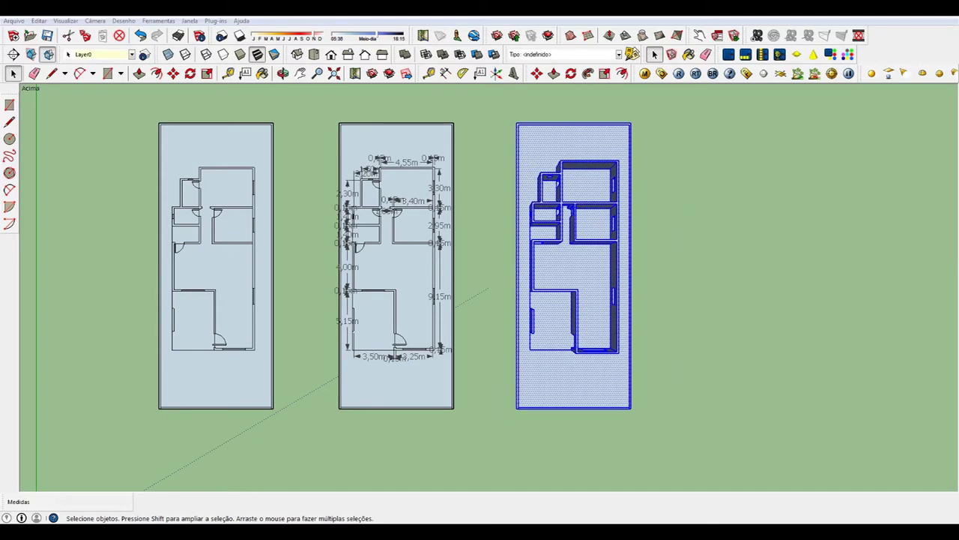
pyautogui.press('m')
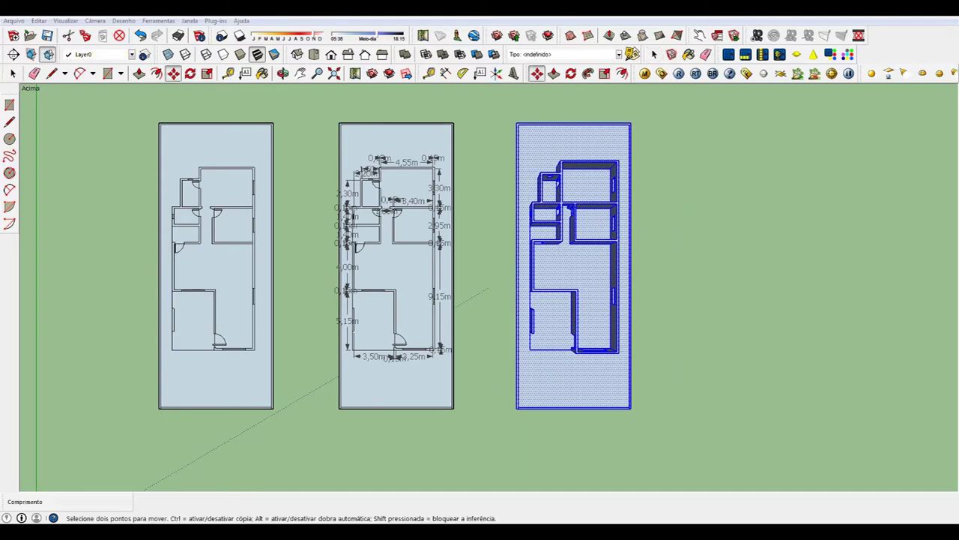
pyautogui.click(631, 408)
pyautogui.press('ctrl')
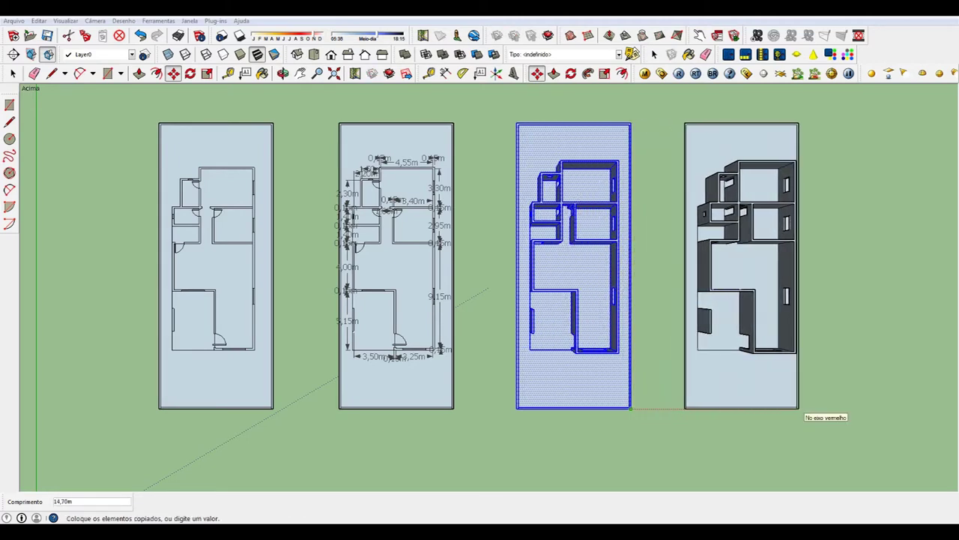
pyautogui.click(799, 408)
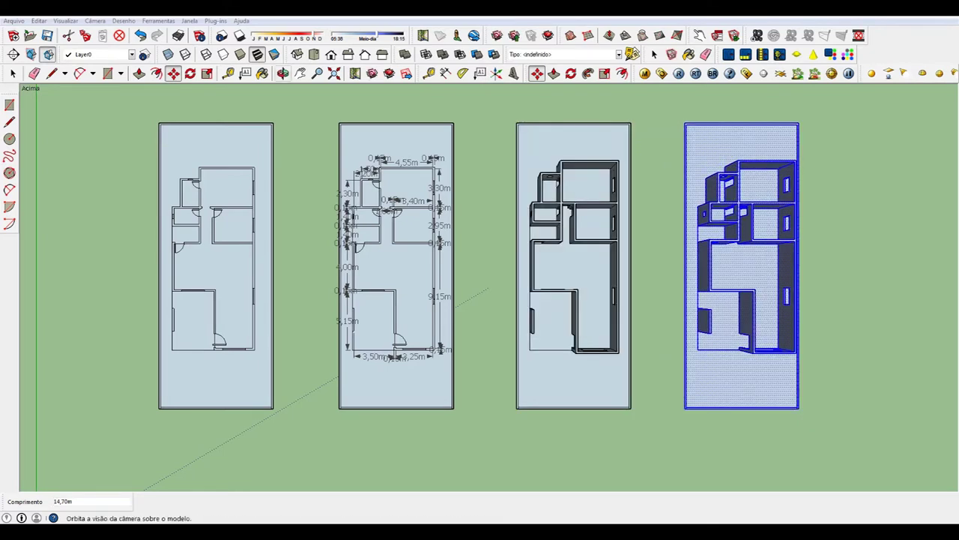
pyautogui.click(282, 72)
pyautogui.moveTo(480, 300); pyautogui.dragTo(473, 210)
# Orbit and zoom into a close perspective across the two walled house plans
pyautogui.moveTo(479, 299); pyautogui.dragTo(450, 300)
pyautogui.press('space')
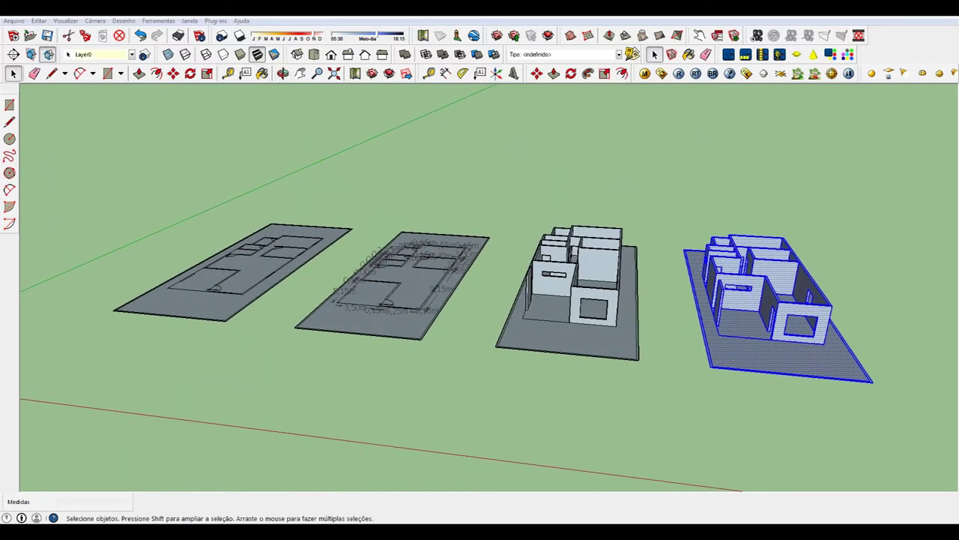
pyautogui.hotkey('ctrl', 't')
pyautogui.moveTo(480, 300); pyautogui.dragTo(404, 284, button='middle')
pyautogui.moveTo(479, 299)
pyautogui.mouseDown(button='middle')
pyautogui.moveTo(337, 187)
pyautogui.moveTo(274, 75)
pyautogui.moveTo(153, 90)
pyautogui.moveTo(23, 143)
pyautogui.moveTo(126, 105)
pyautogui.moveTo(54, 88)
pyautogui.mouseUp(button='middle')
pyautogui.scroll(3, 501, 298)
pyautogui.scroll(-3, 479, 300)
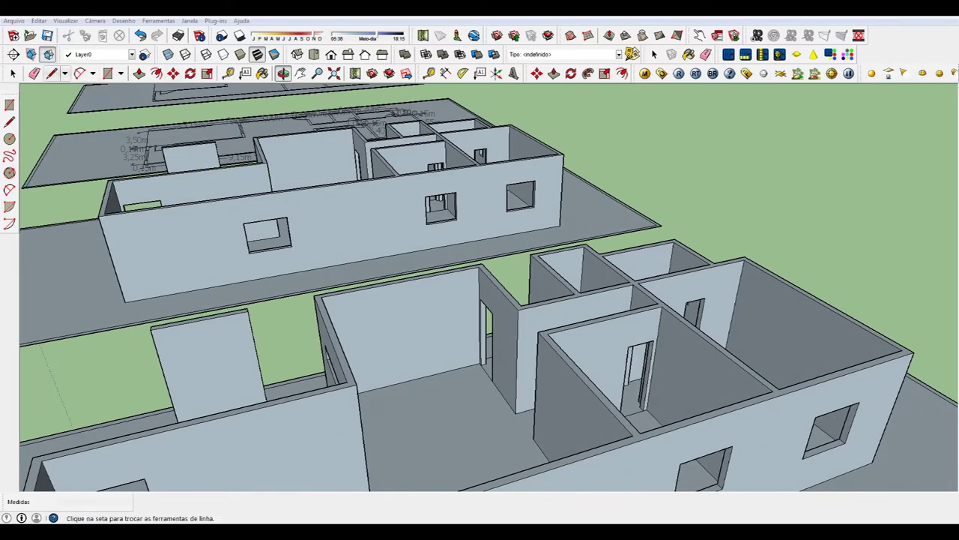
pyautogui.click(51, 72)
# Draw two edges across the top of the interior wall at its corner
pyautogui.scroll(3, 457, 251)
pyautogui.scroll(2, 473, 244)
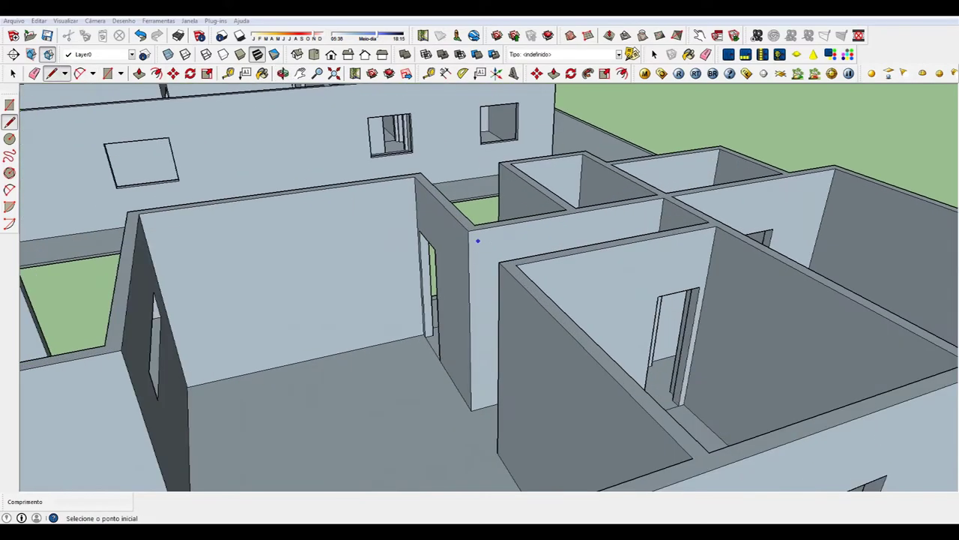
pyautogui.click(475, 226)
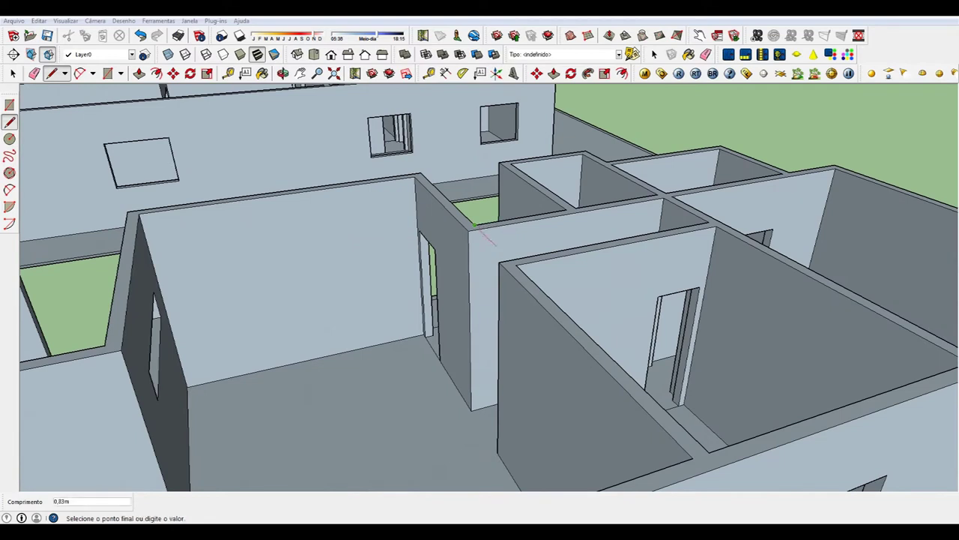
pyautogui.click(514, 264)
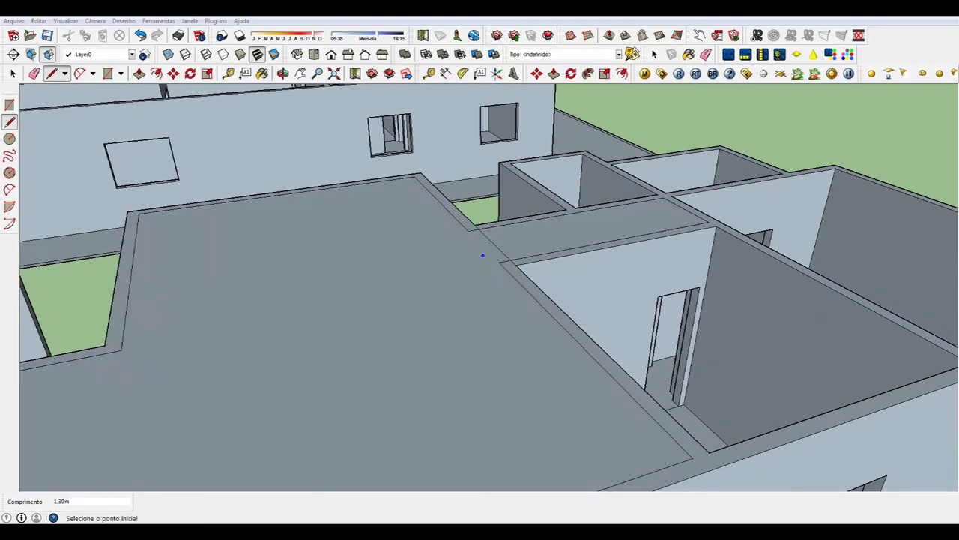
pyautogui.click(467, 230)
pyautogui.click(500, 261)
# Delete the stray face that closed over the room
pyautogui.press('space')
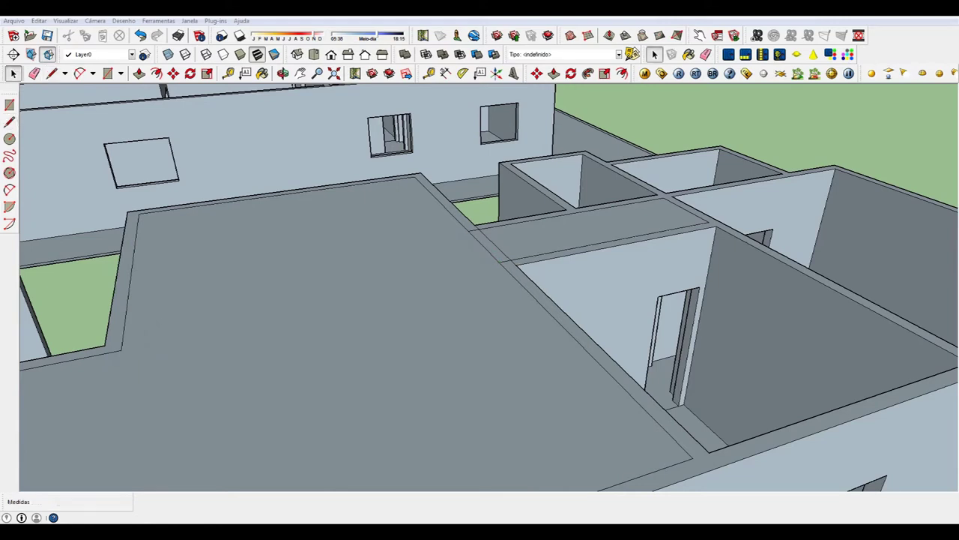
pyautogui.click(337, 338)
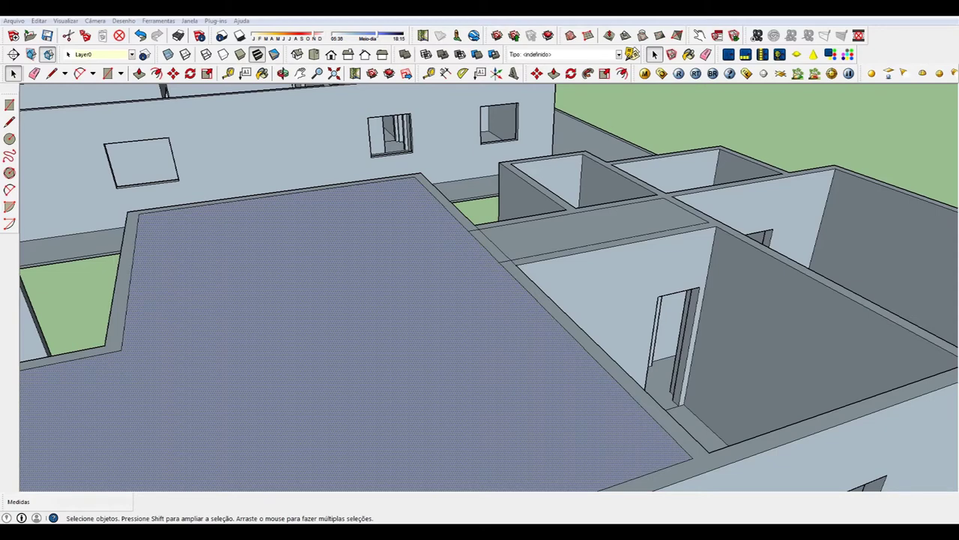
pyautogui.press('Delete')
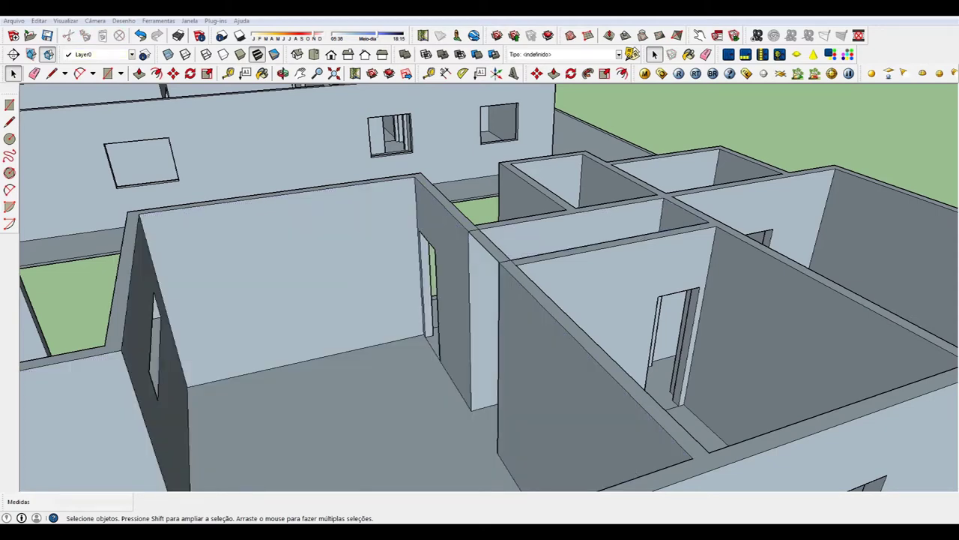
# Draw two short edges on the wall top where the partition meets the front wall
pyautogui.click(51, 73)
pyautogui.scroll(-2, 580, 310)
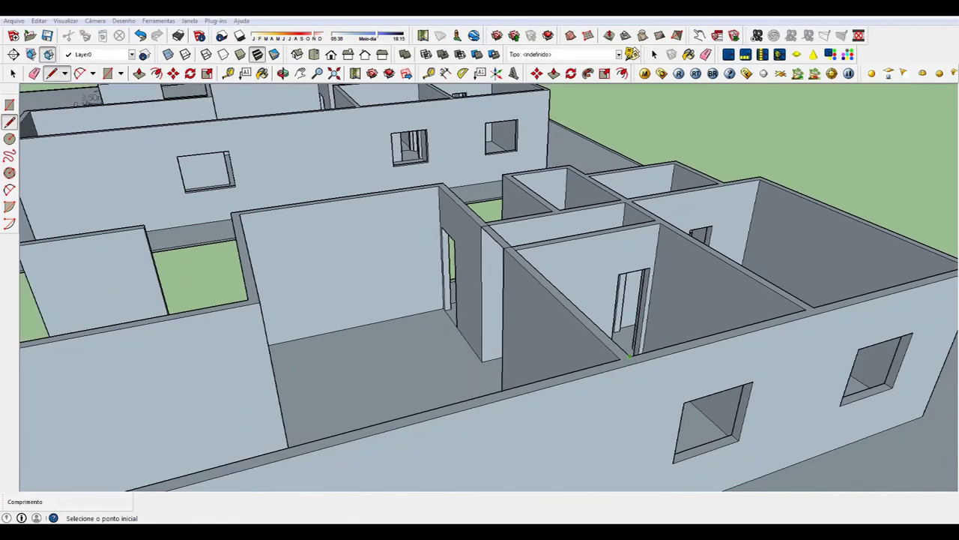
pyautogui.scroll(3, 580, 310)
pyautogui.click(624, 350)
pyautogui.click(637, 363)
pyautogui.click(607, 358)
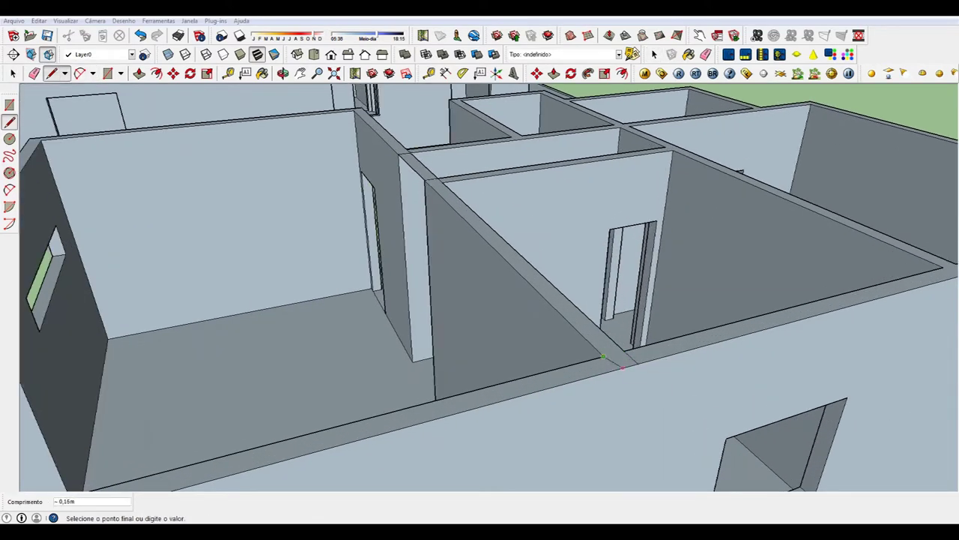
pyautogui.click(617, 369)
pyautogui.scroll(-3, 616, 369)
pyautogui.scroll(-2, 632, 411)
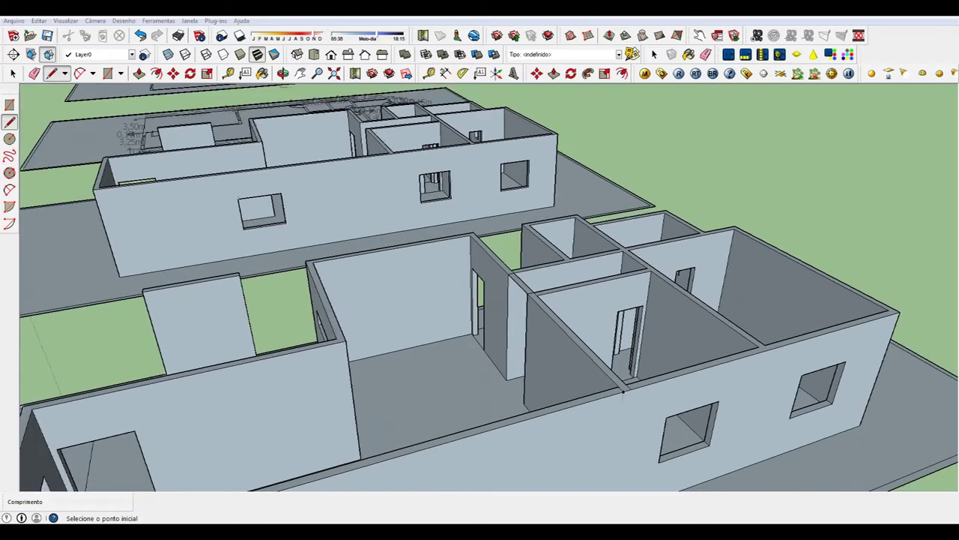
pyautogui.scroll(2, 632, 412)
pyautogui.scroll(5, 632, 412)
pyautogui.scroll(-2, 449, 310)
pyautogui.scroll(-2, 450, 310)
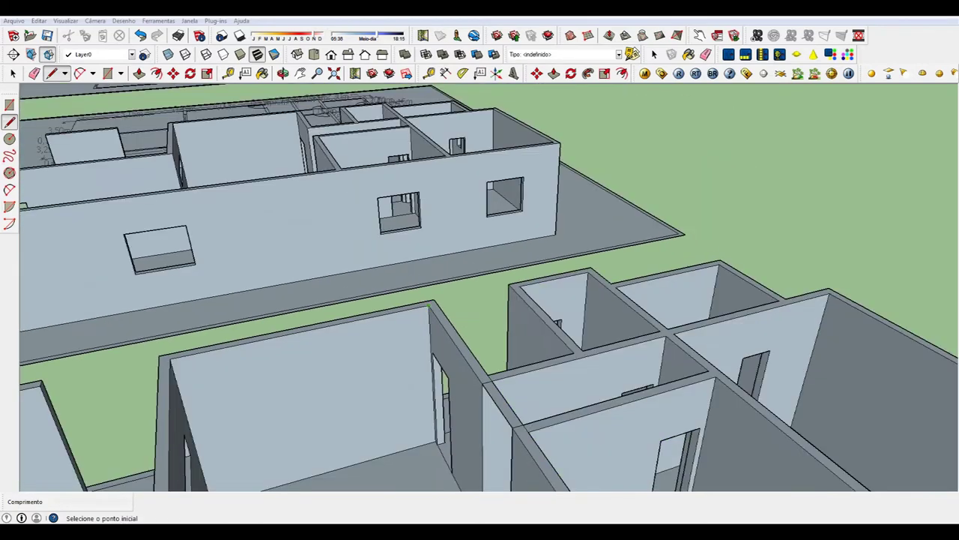
pyautogui.scroll(3, 450, 310)
pyautogui.scroll(2, 429, 303)
# Discard an unwanted line started at the wall corner
pyautogui.click(429, 303)
pyautogui.press('Escape')
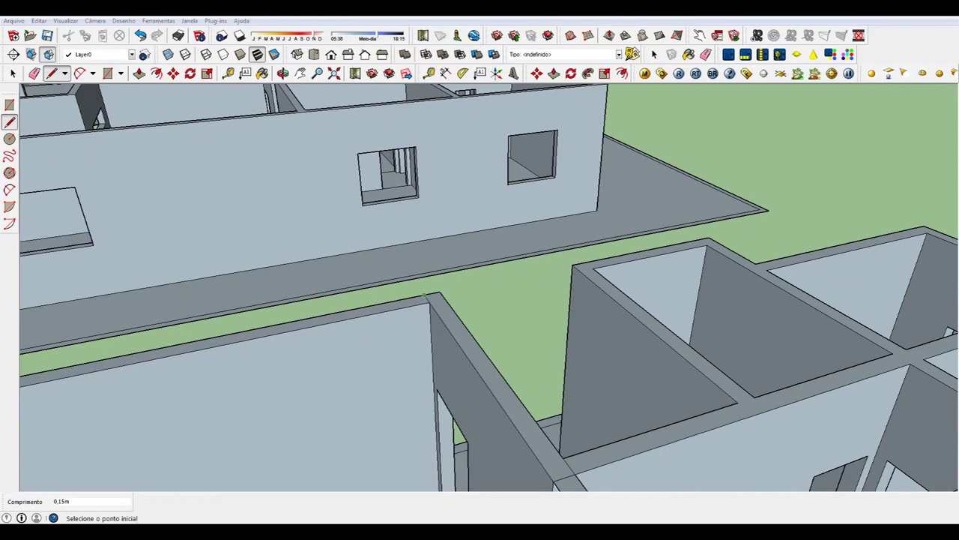
pyautogui.scroll(-4, 433, 307)
pyautogui.scroll(2, 437, 314)
pyautogui.scroll(1, 436, 313)
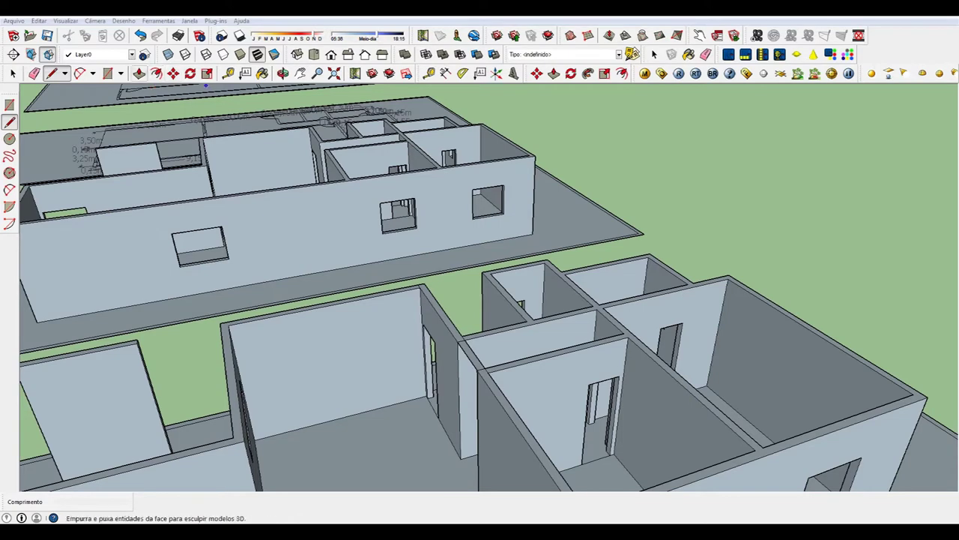
pyautogui.click(140, 73)
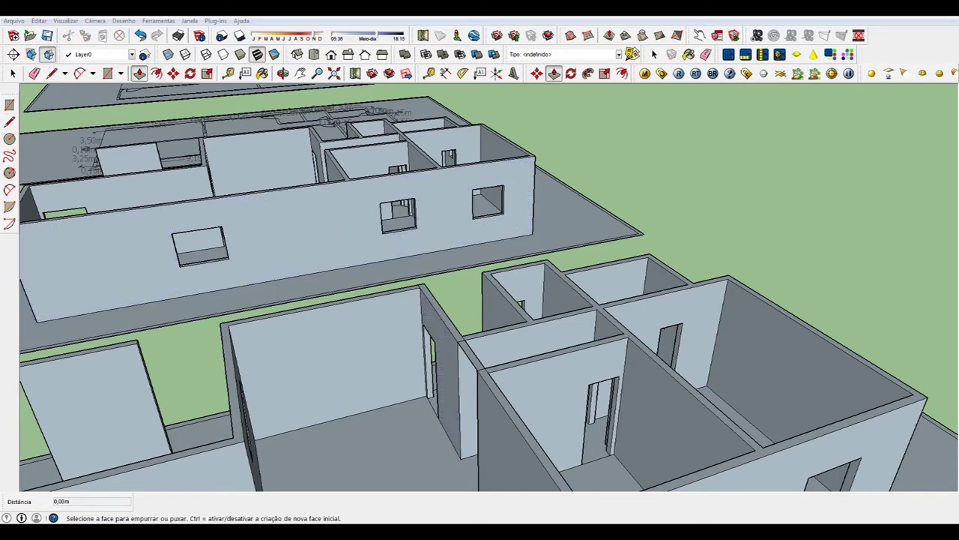
# Pull the marked wall section up 2,00m
pyautogui.moveTo(442, 360); pyautogui.dragTo(439, 247)
pyautogui.write('2')
pyautogui.press('Return')
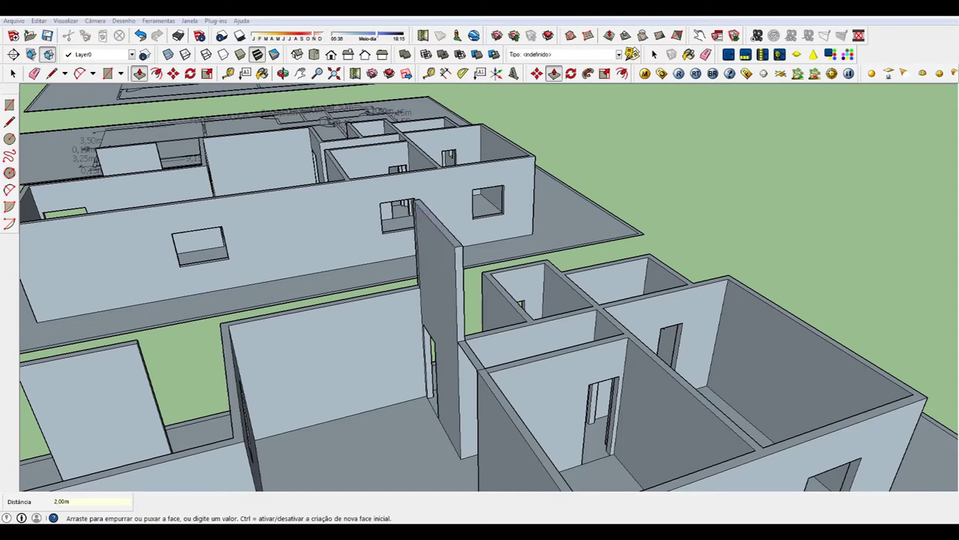
# Push the tall wall's end face 4,70m across the house to the front wall
pyautogui.moveTo(480, 300); pyautogui.dragTo(449, 314, button='middle')
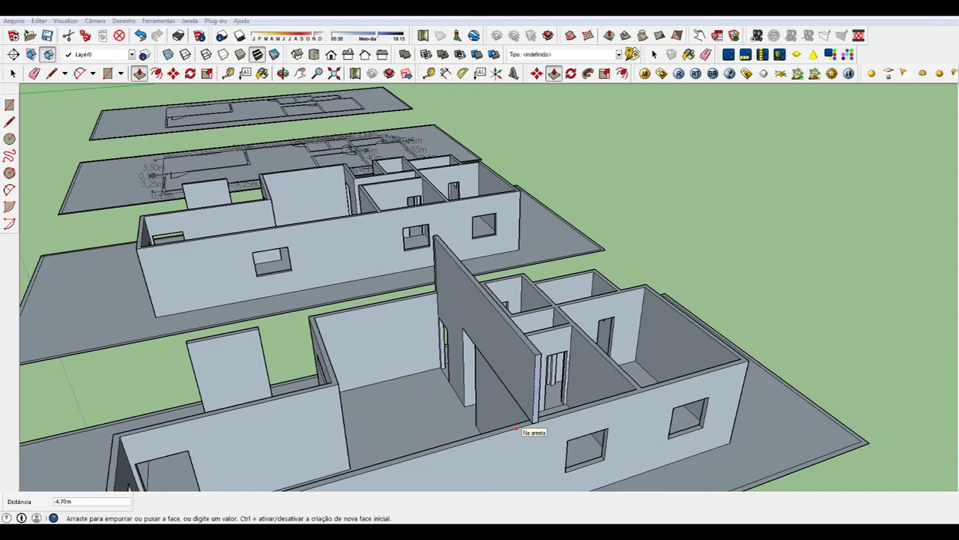
pyautogui.scroll(2, 516, 429)
pyautogui.scroll(2, 517, 429)
pyautogui.scroll(2, 529, 428)
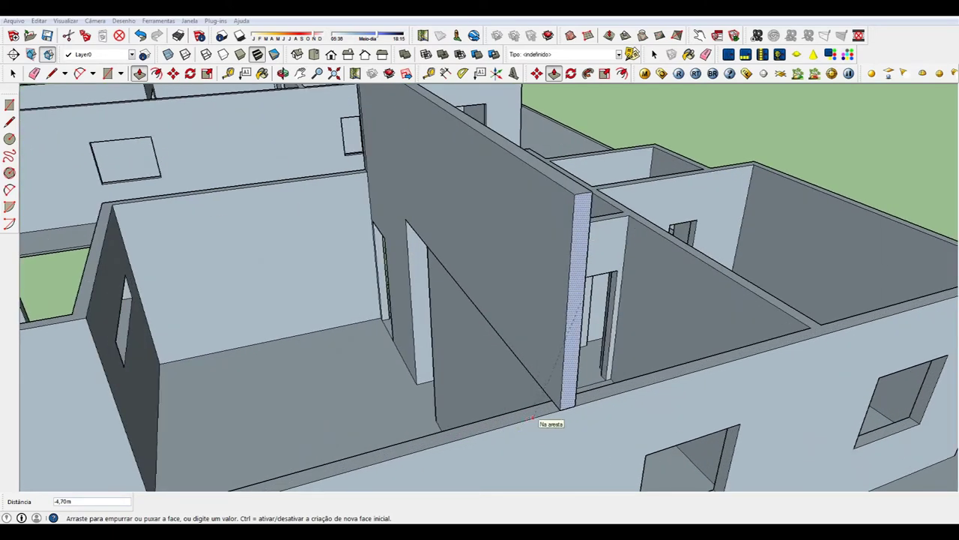
pyautogui.click(533, 417)
# Erase the diagonal edge on the tall wall's face and orbit to check it
pyautogui.press('e')
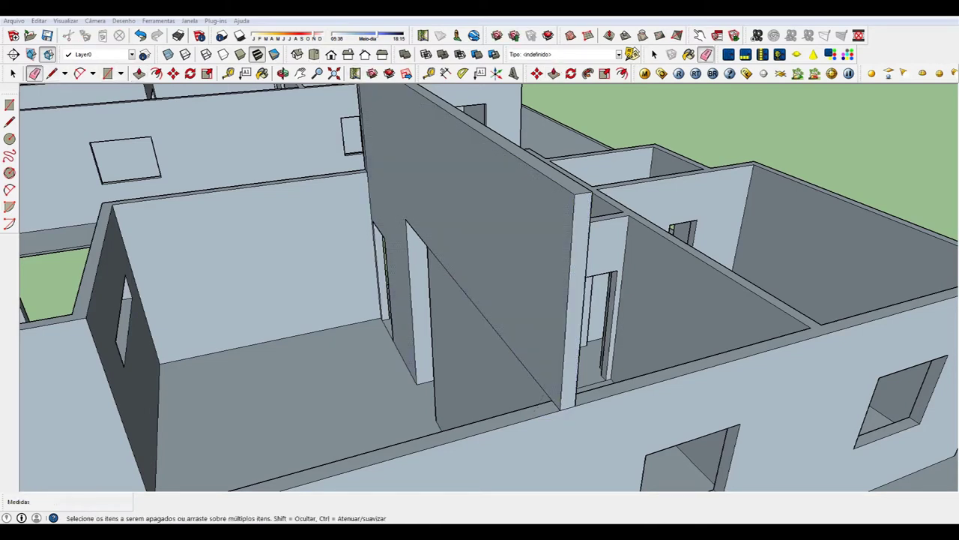
pyautogui.scroll(-1, 464, 375)
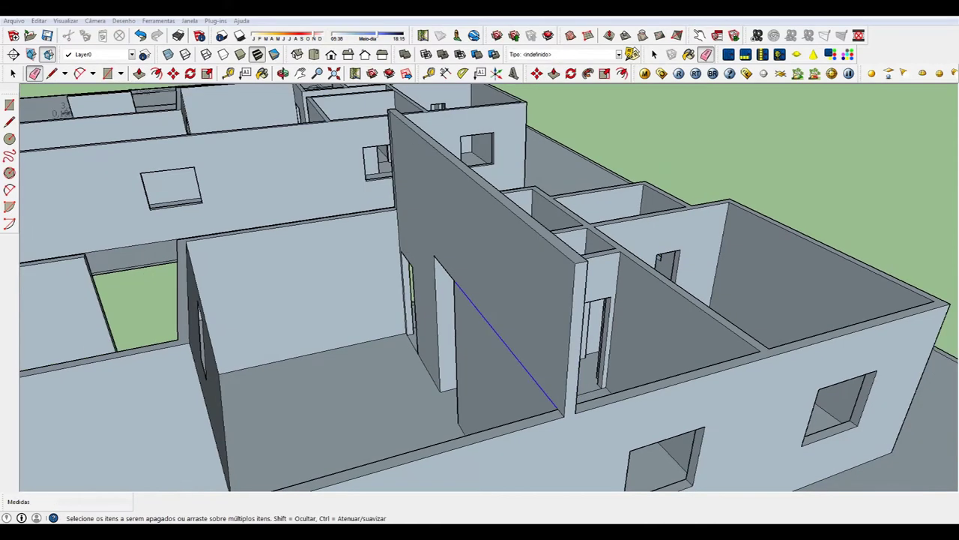
pyautogui.scroll(2, 487, 285)
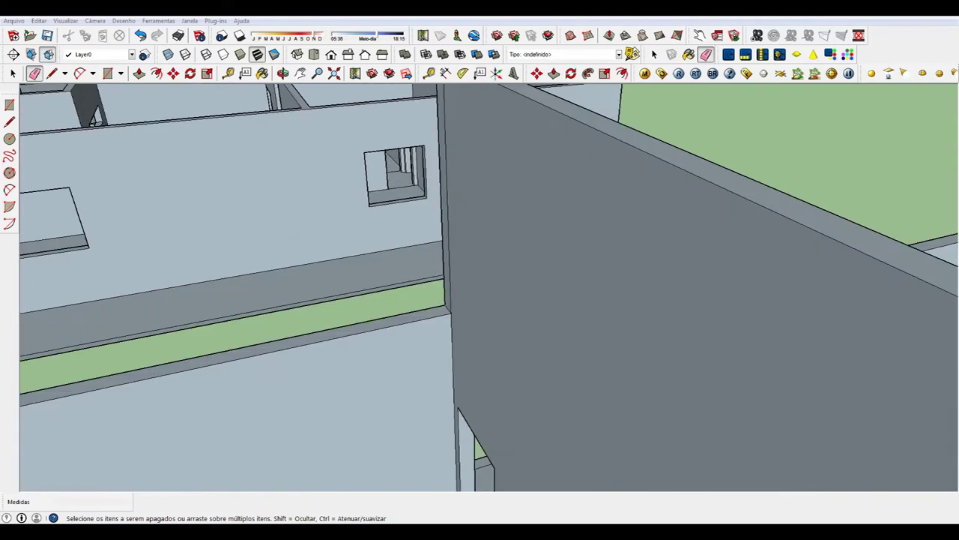
pyautogui.scroll(-5, 488, 284)
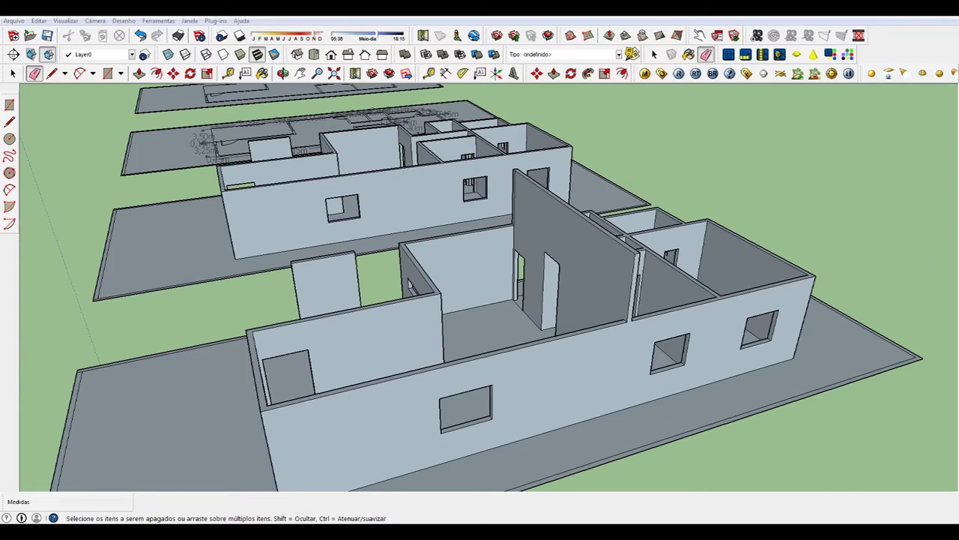
pyautogui.moveTo(480, 300)
pyautogui.mouseDown(button='middle')
pyautogui.moveTo(26, 168)
pyautogui.moveTo(21, 146)
pyautogui.moveTo(19, 158)
pyautogui.mouseUp(button='middle')
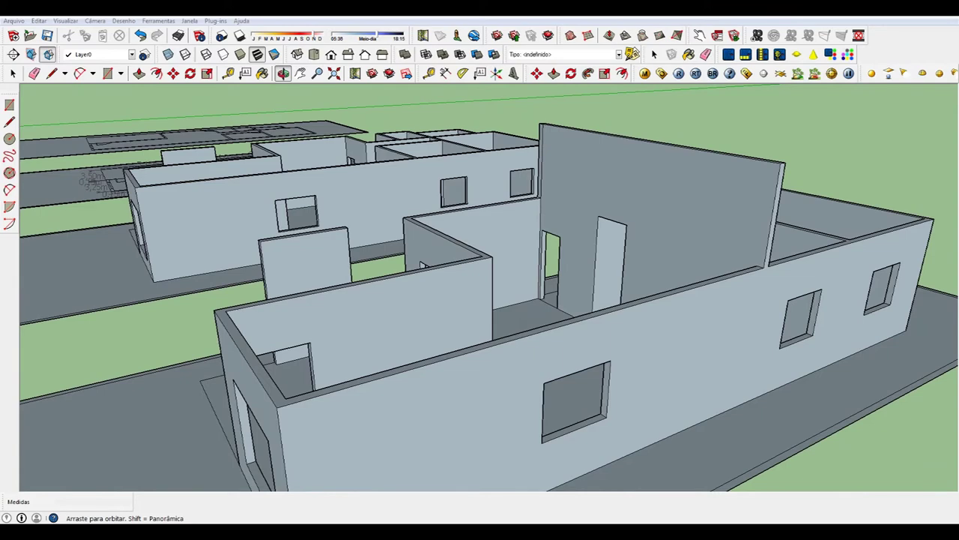
# Draw a 2 m vertical edge up from the tall wall's top endpoint
pyautogui.click(51, 73)
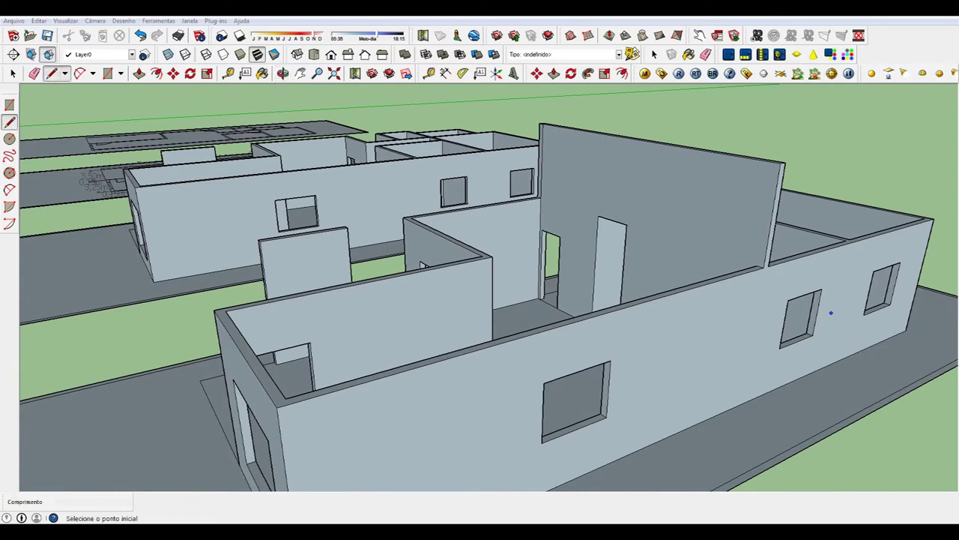
pyautogui.scroll(3, 753, 256)
pyautogui.scroll(1, 755, 270)
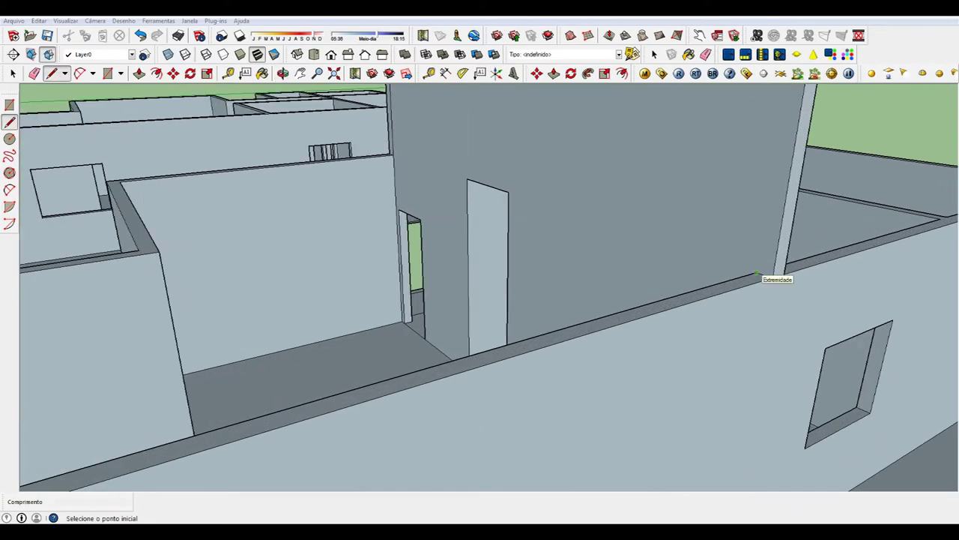
pyautogui.click(755, 275)
pyautogui.scroll(-2, 755, 274)
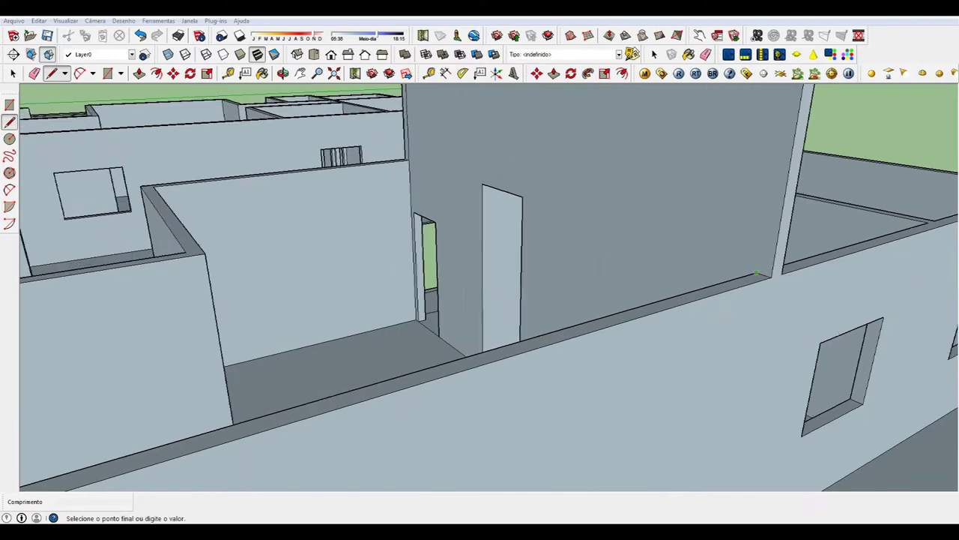
pyautogui.scroll(-2, 756, 274)
pyautogui.scroll(2, 765, 212)
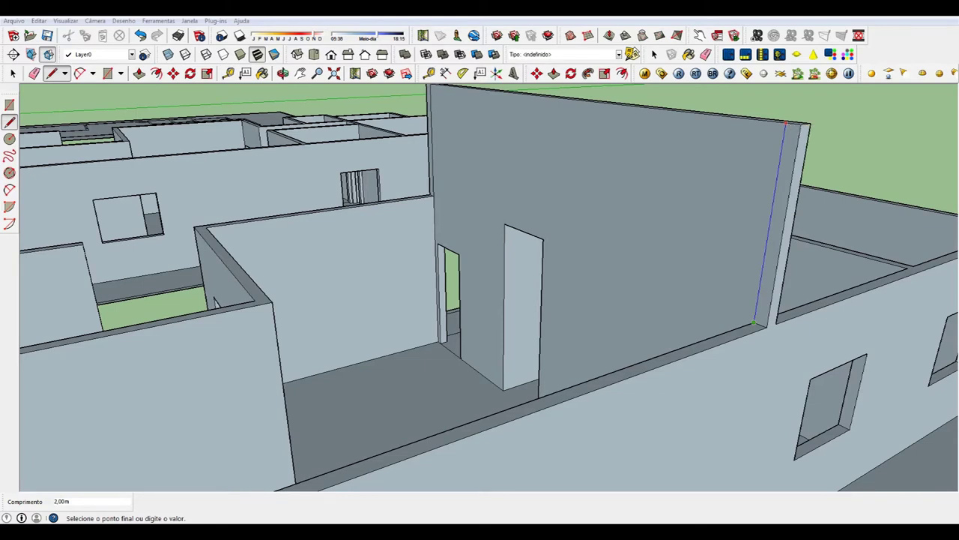
pyautogui.press('Escape')
# Start a sloping line at the front wall's top corner
pyautogui.moveTo(716, 314); pyautogui.dragTo(776, 236, button='middle')
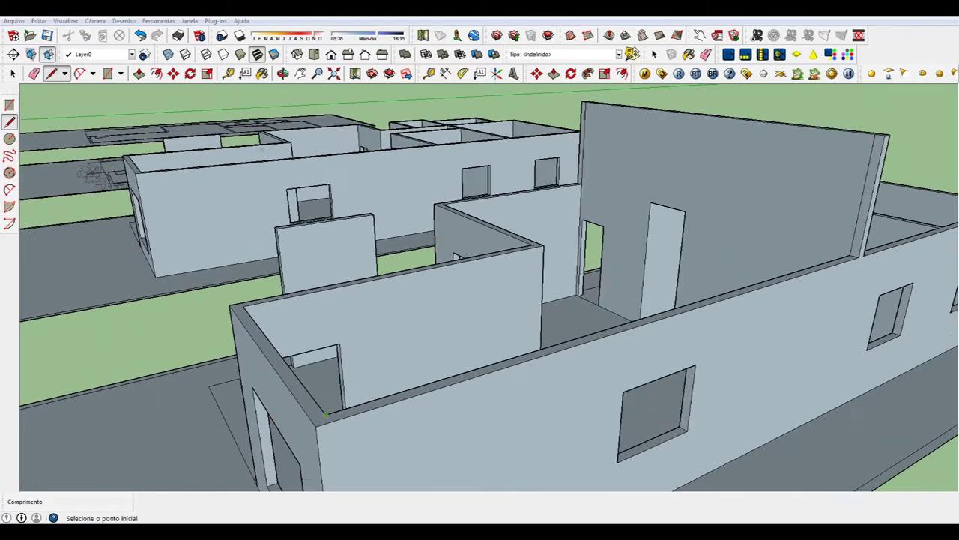
pyautogui.scroll(3, 341, 414)
pyautogui.click(325, 413)
pyautogui.press('Escape')
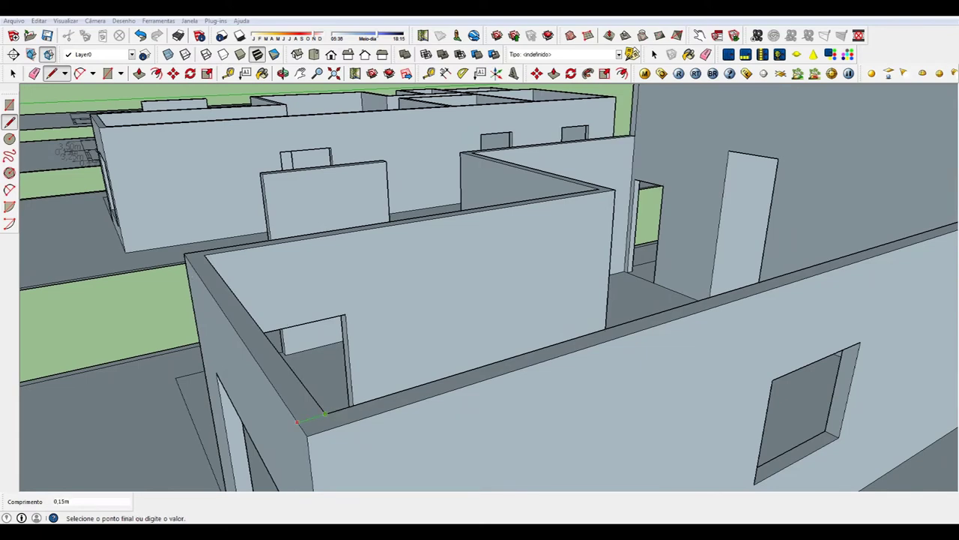
pyautogui.scroll(-2, 307, 418)
pyautogui.scroll(-2, 303, 420)
pyautogui.click(303, 420)
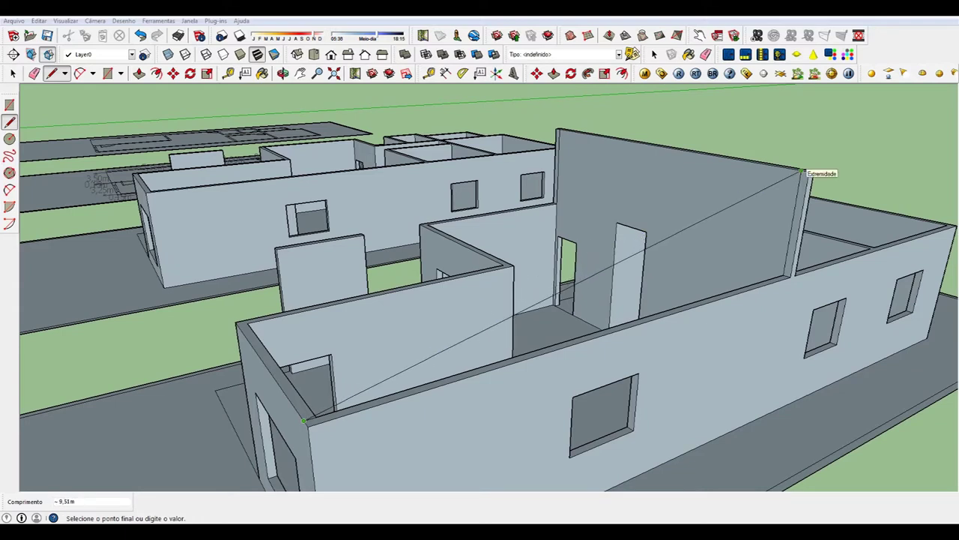
# Connect sloping edges from the front wall corner to the tall wall's top corner
pyautogui.click(801, 172)
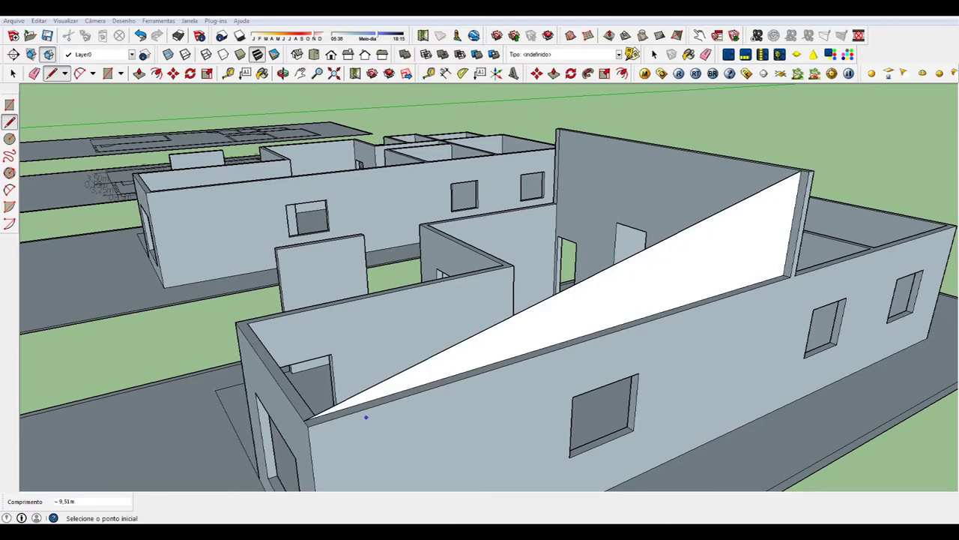
pyautogui.click(307, 426)
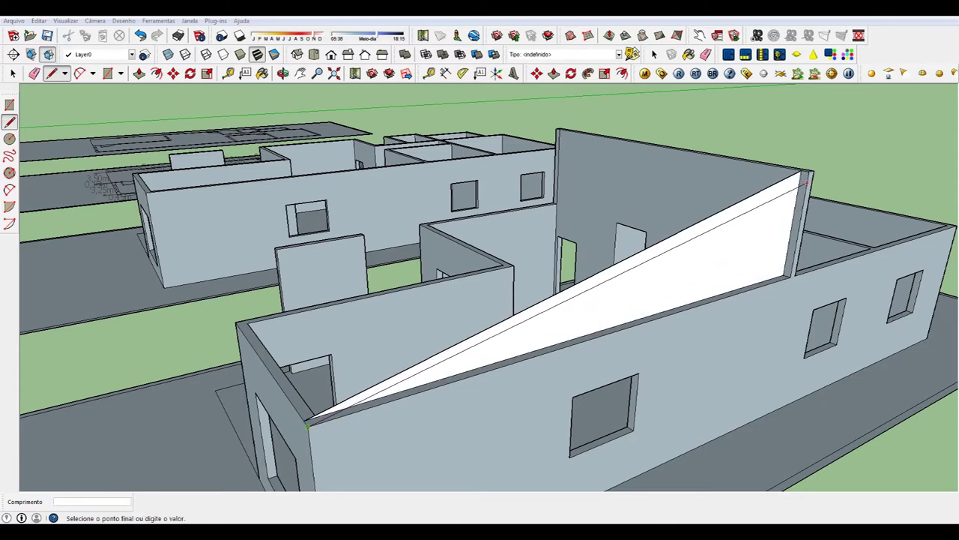
pyautogui.click(810, 174)
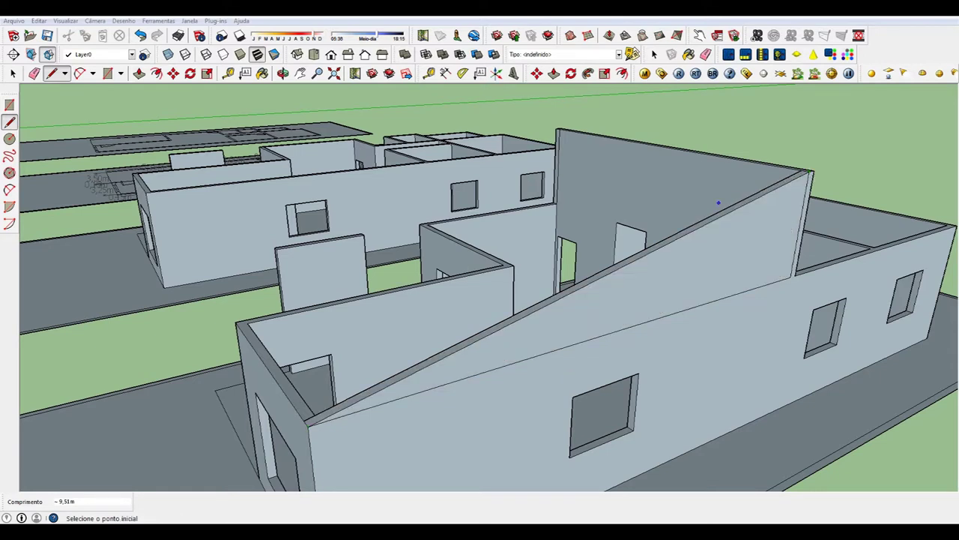
# Erase the diagonal and leftover vertical edges so the side wall is one sloping face
pyautogui.click(34, 72)
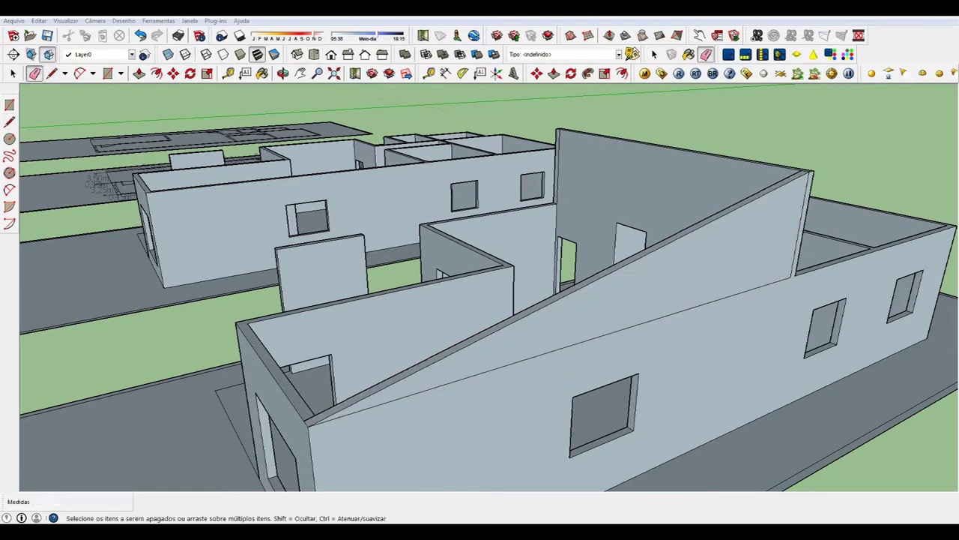
pyautogui.click(367, 396)
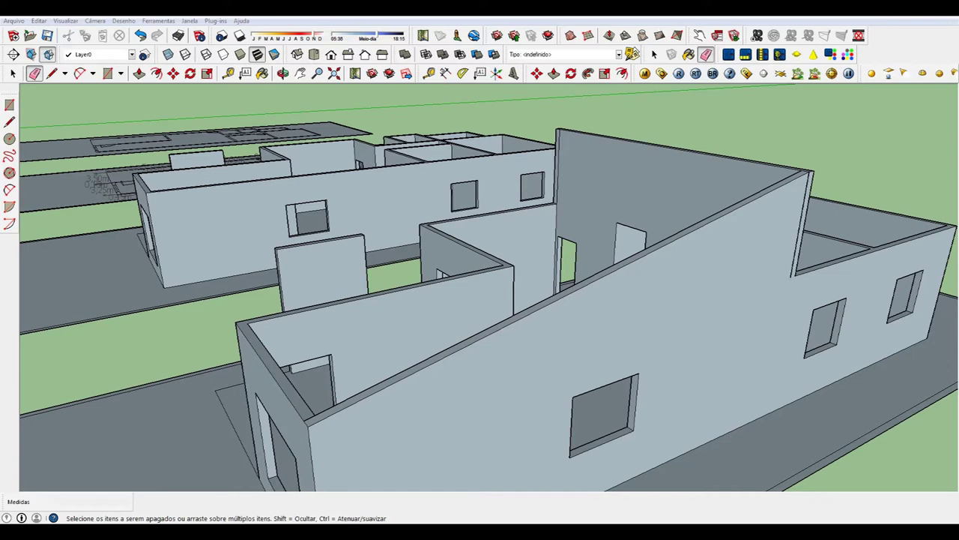
pyautogui.click(793, 270)
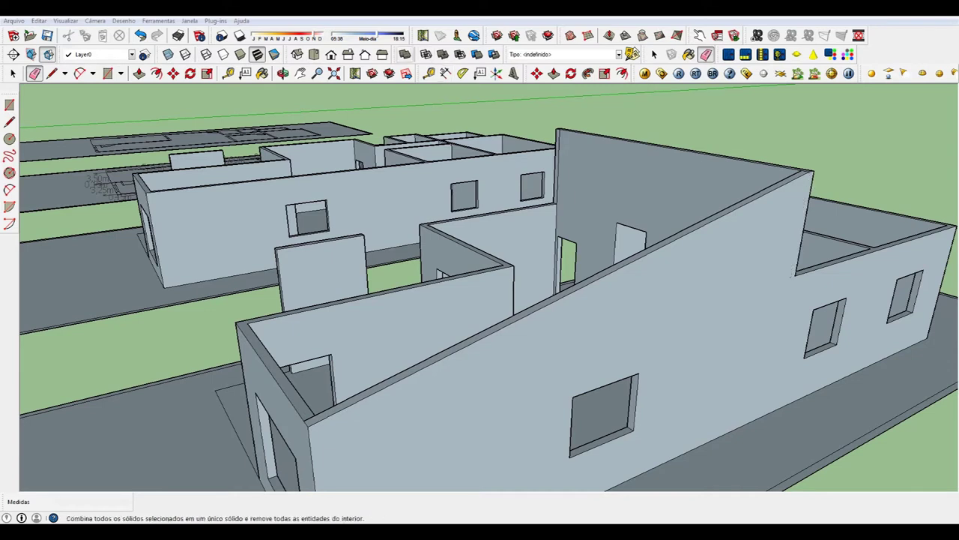
pyautogui.click(283, 73)
pyautogui.moveTo(480, 300); pyautogui.dragTo(390, 293)
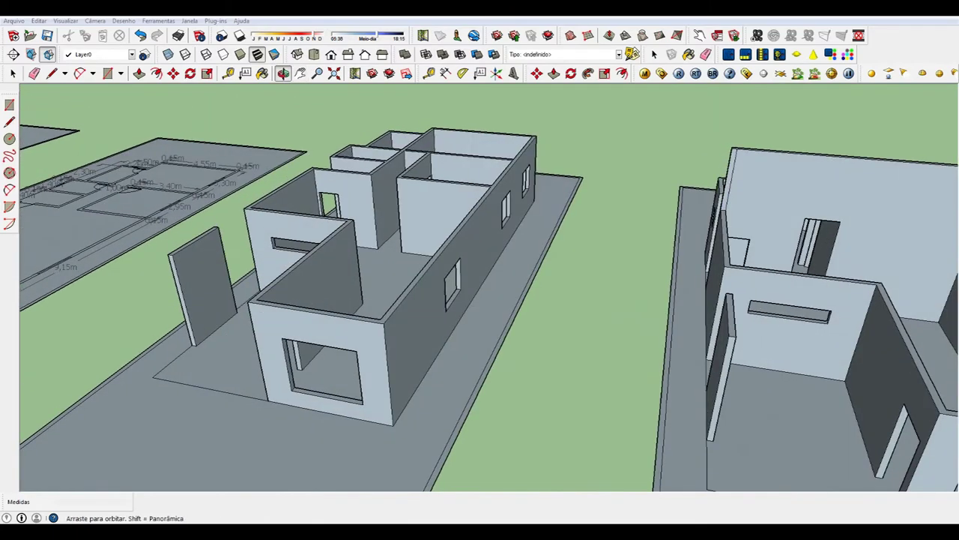
pyautogui.moveTo(479, 300); pyautogui.dragTo(315, 291)
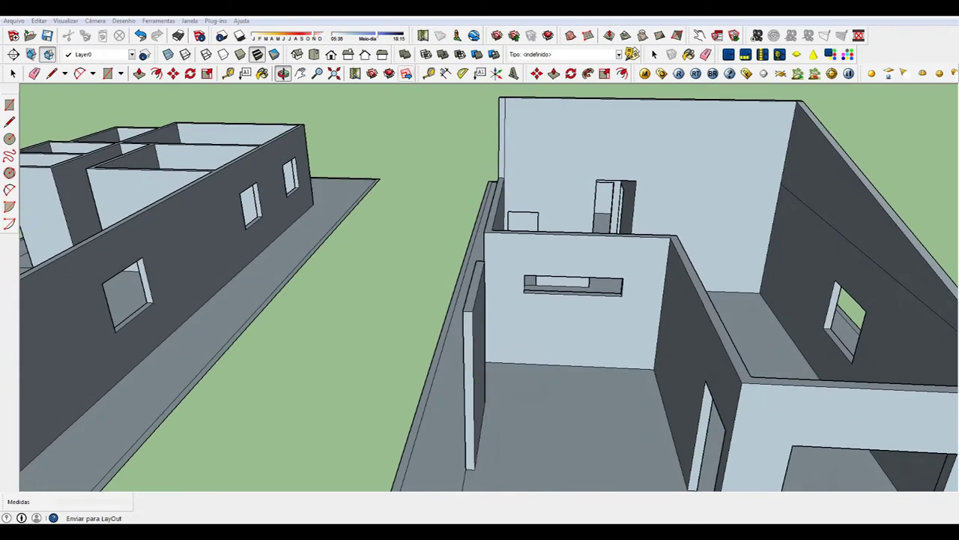
# Draw a 0.15 m edge and a 6.90 m line across the back wall at wall-top height
pyautogui.press('l')
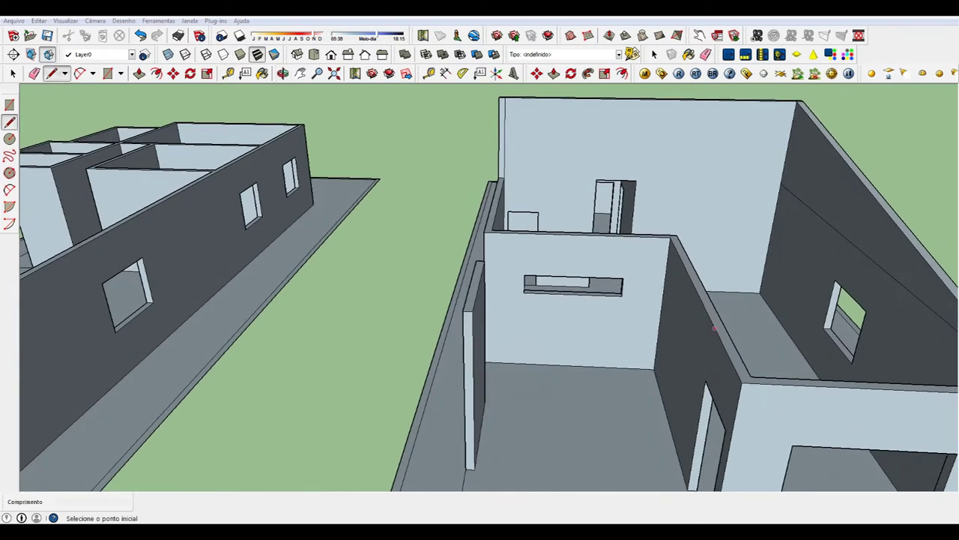
pyautogui.click(750, 378)
pyautogui.click(733, 368)
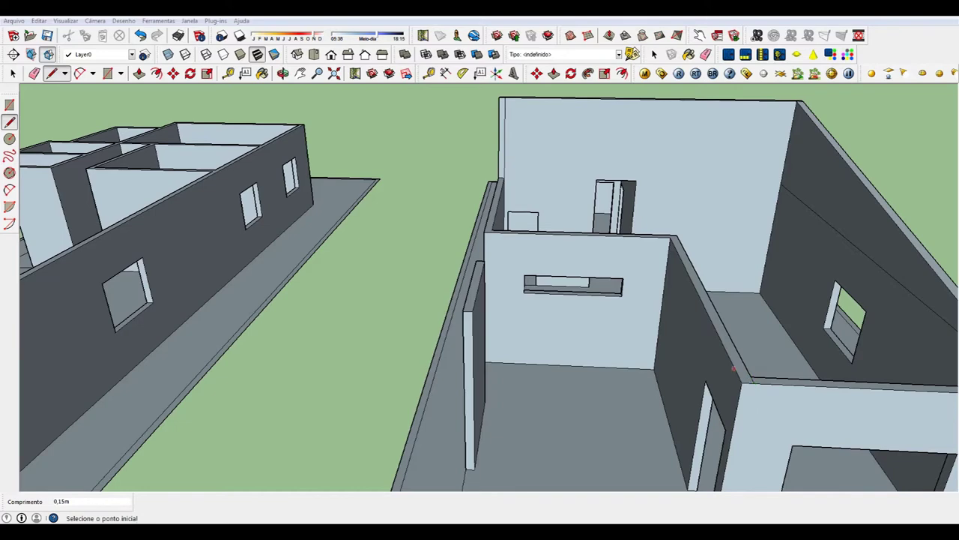
pyautogui.scroll(2, 669, 186)
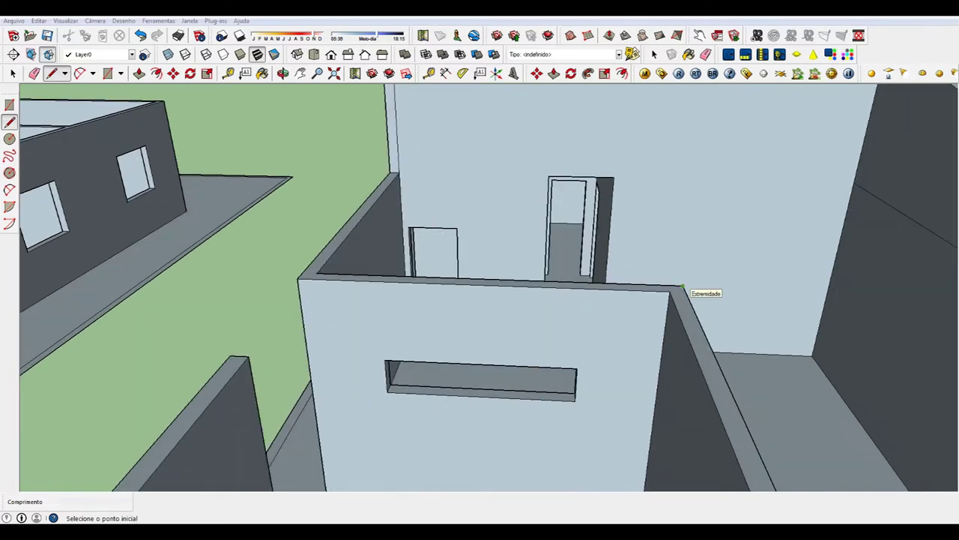
pyautogui.scroll(-2, 685, 288)
pyautogui.scroll(2, 801, 213)
pyautogui.click(816, 205)
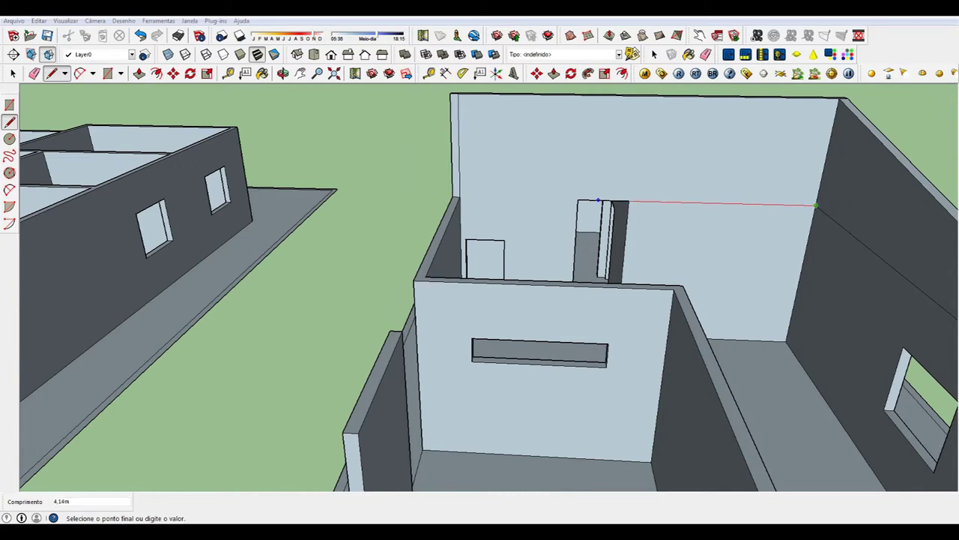
pyautogui.click(454, 198)
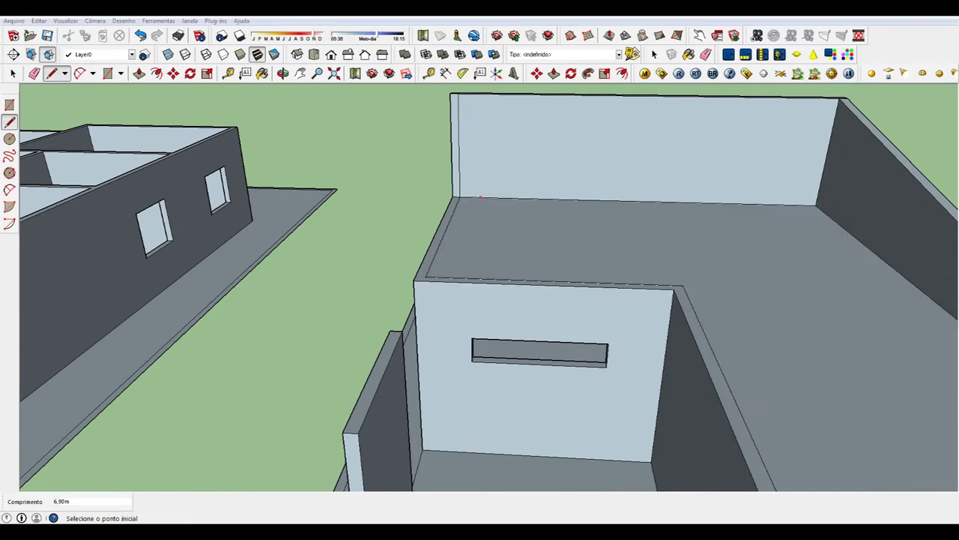
pyautogui.scroll(-3, 912, 345)
pyautogui.scroll(2, 758, 315)
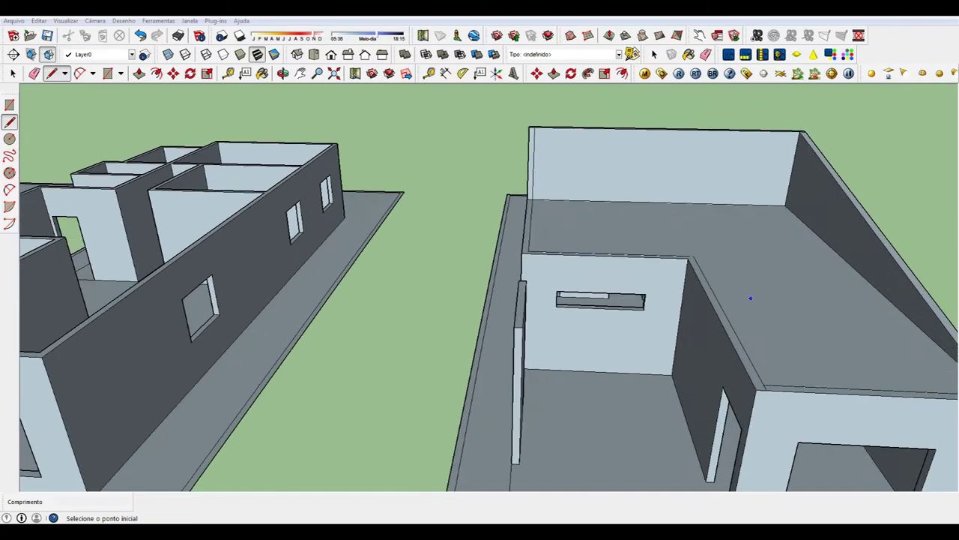
# Delete the unwanted flat face created over the rooms
pyautogui.click(13, 73)
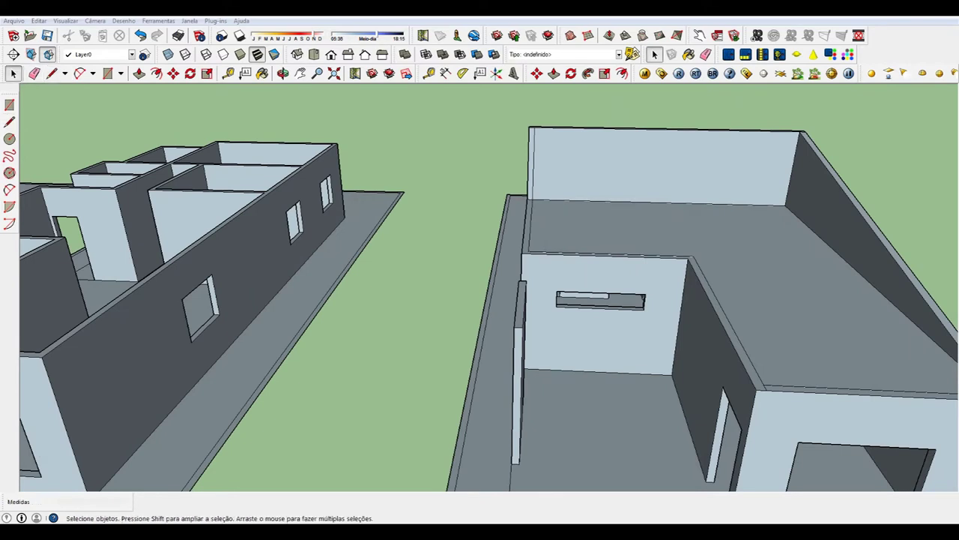
pyautogui.click(749, 300)
pyautogui.press('Delete')
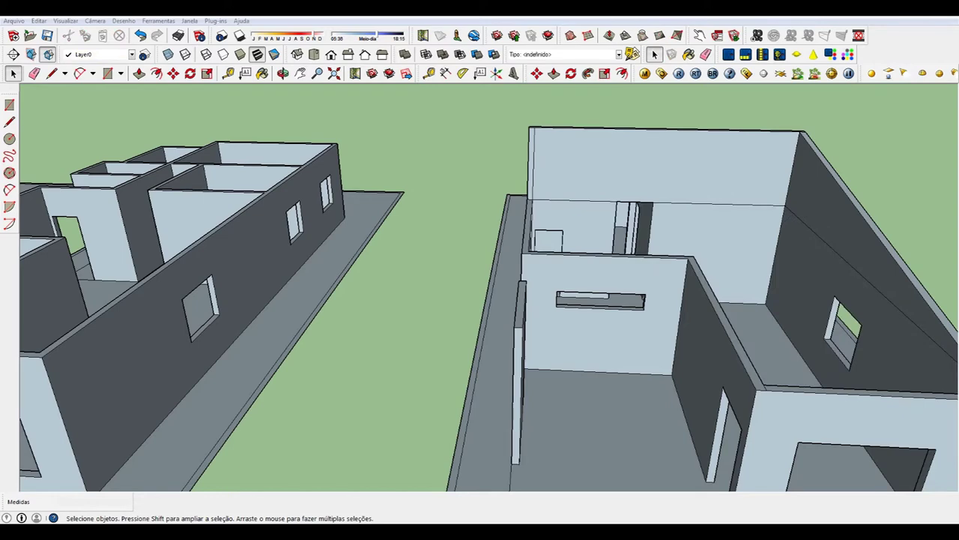
pyautogui.scroll(2, 675, 225)
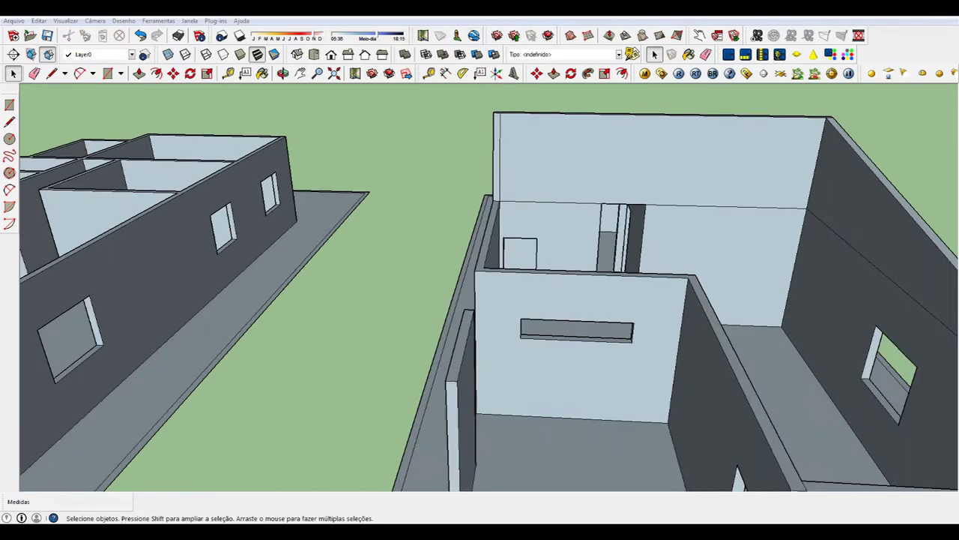
pyautogui.click(52, 73)
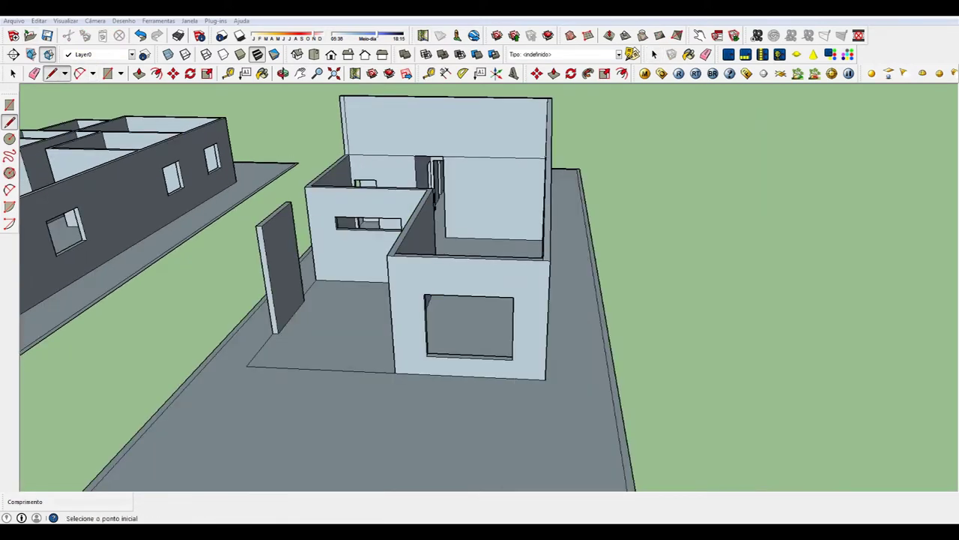
# Draw two edges from the partition wall's top corners back to the back wall line
pyautogui.scroll(3, 445, 219)
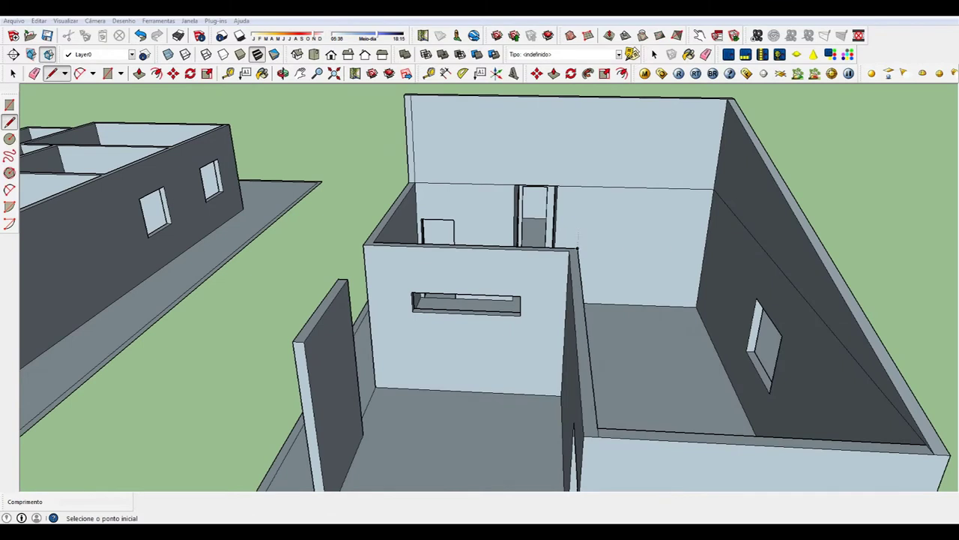
pyautogui.scroll(2, 555, 185)
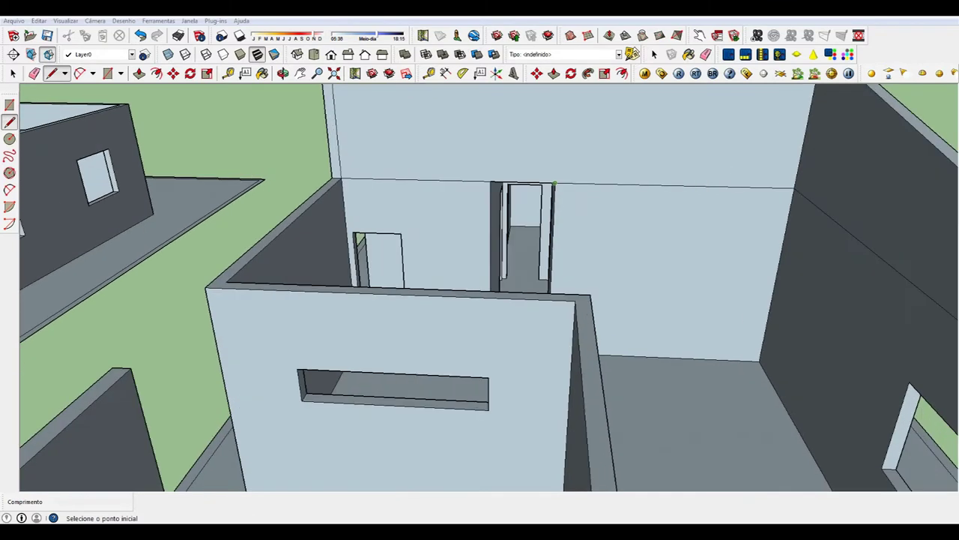
pyautogui.click(590, 295)
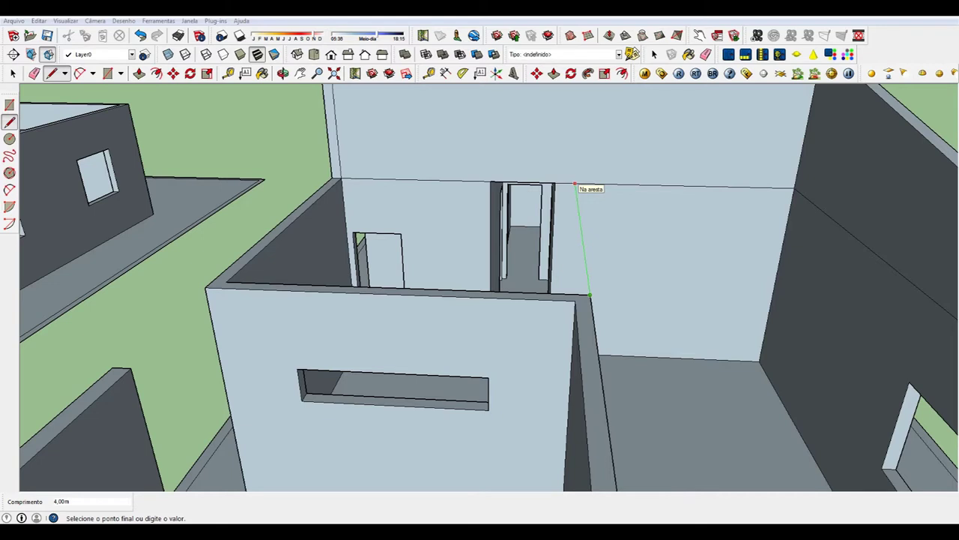
pyautogui.click(575, 183)
pyautogui.click(575, 299)
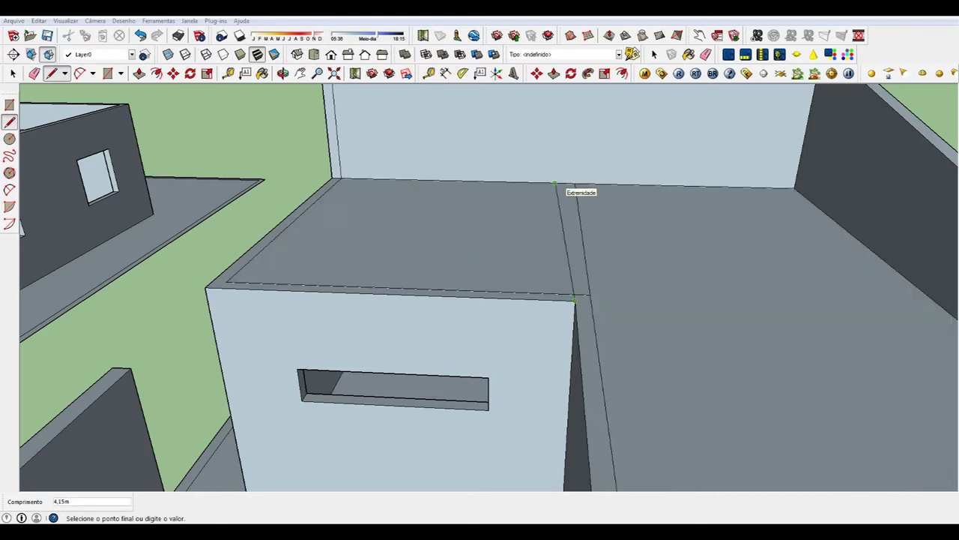
pyautogui.click(575, 185)
# Delete the top faces covering the right-hand room and the central room
pyautogui.scroll(-3, 612, 236)
pyautogui.scroll(-4, 612, 235)
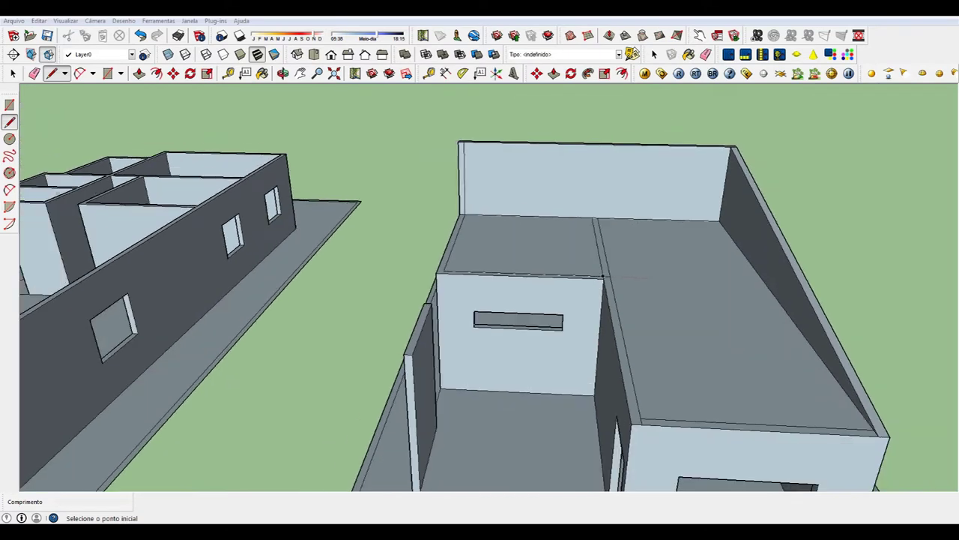
pyautogui.scroll(4, 690, 314)
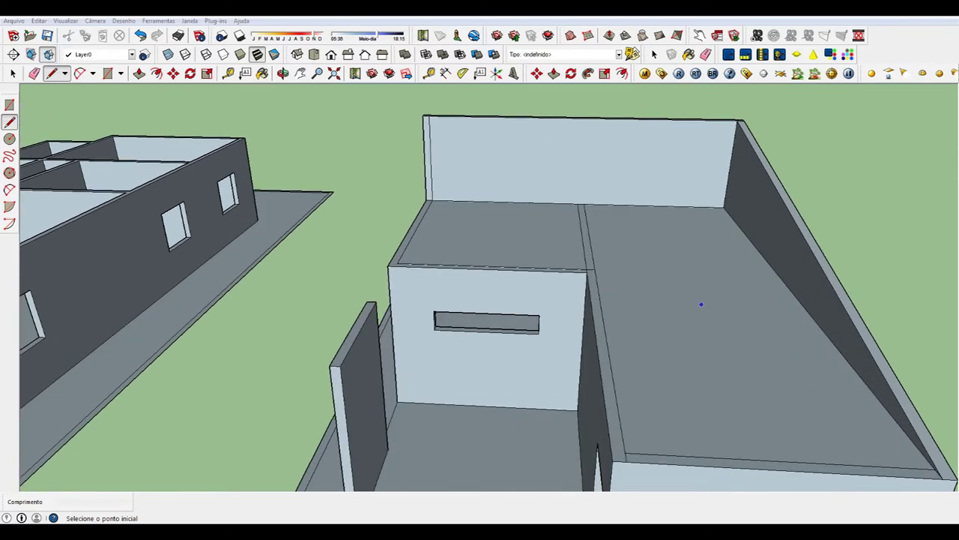
pyautogui.press('space')
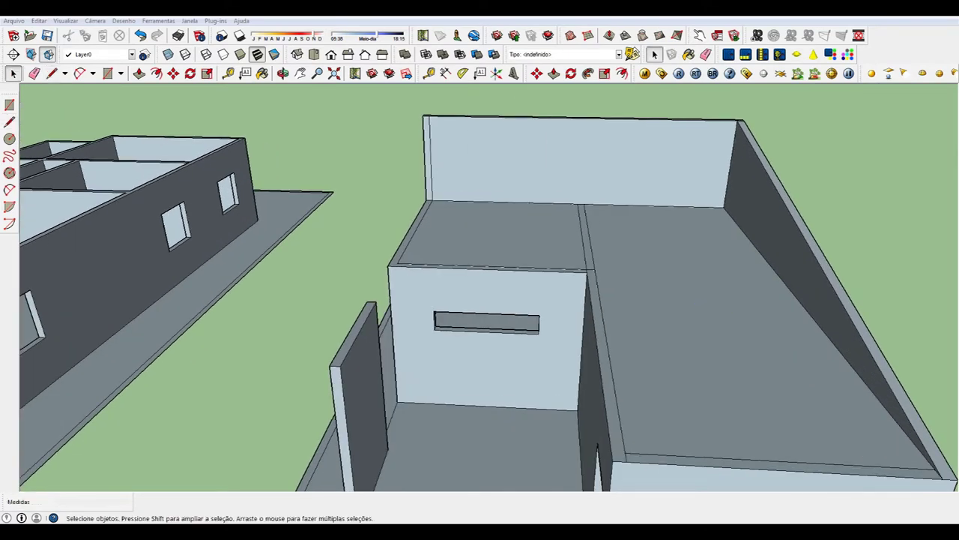
pyautogui.click(712, 337)
pyautogui.press('Delete')
pyautogui.click(488, 232)
pyautogui.press('Delete')
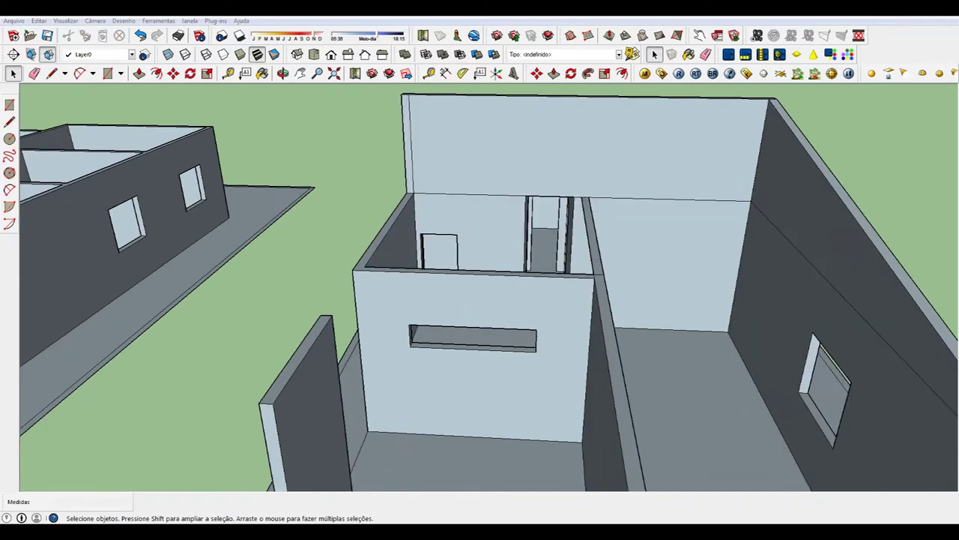
# Draw a 2 m vertical edge rising from the back wall top, undoing a stray line first
pyautogui.press('l')
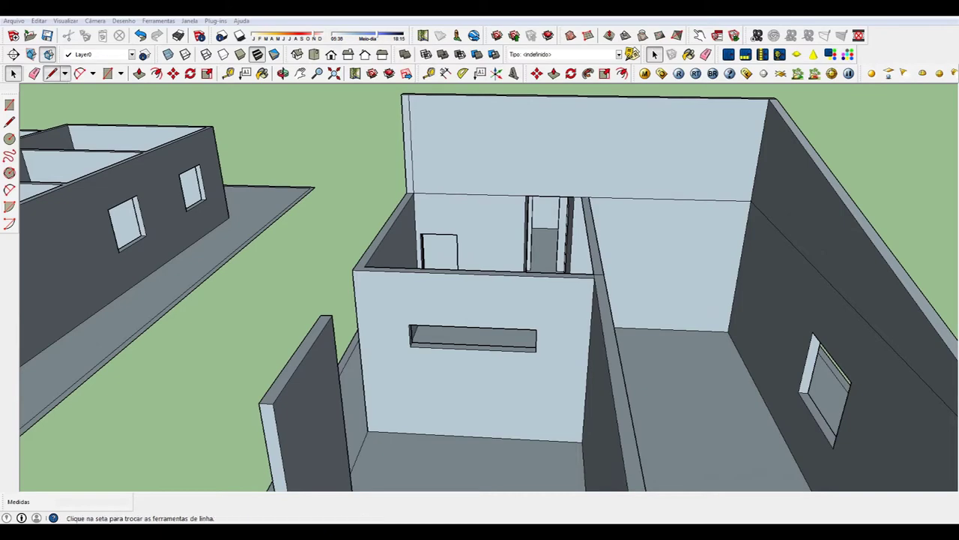
pyautogui.scroll(1, 327, 180)
pyautogui.scroll(1, 326, 181)
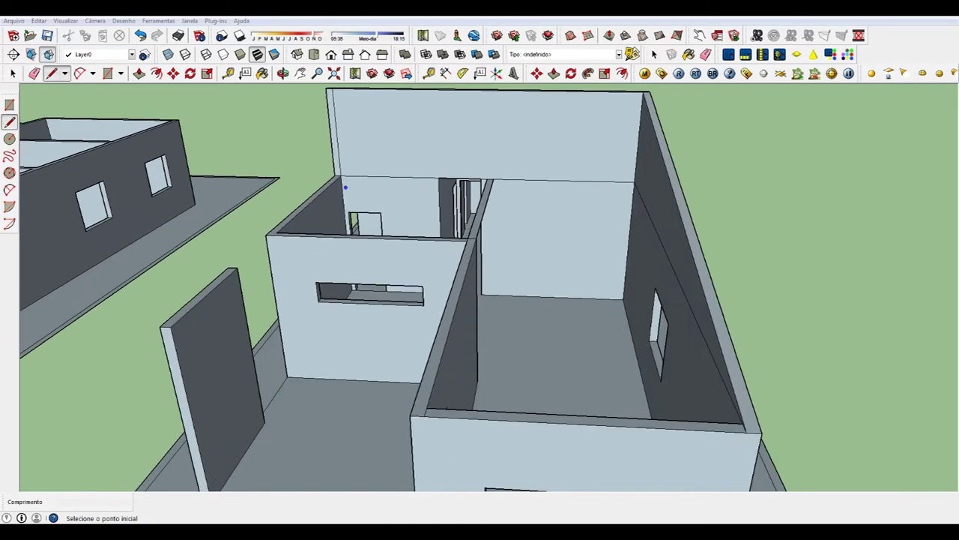
pyautogui.click(424, 415)
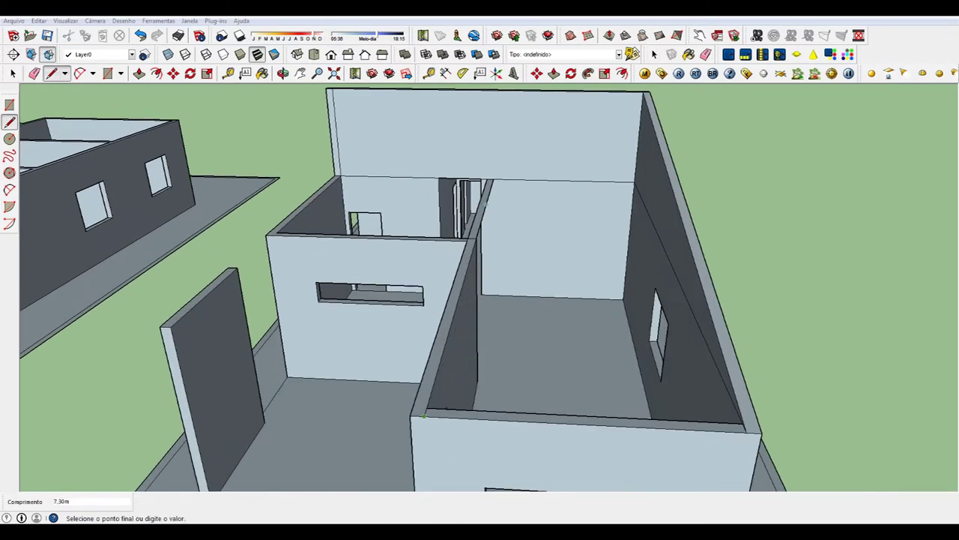
pyautogui.click(492, 181)
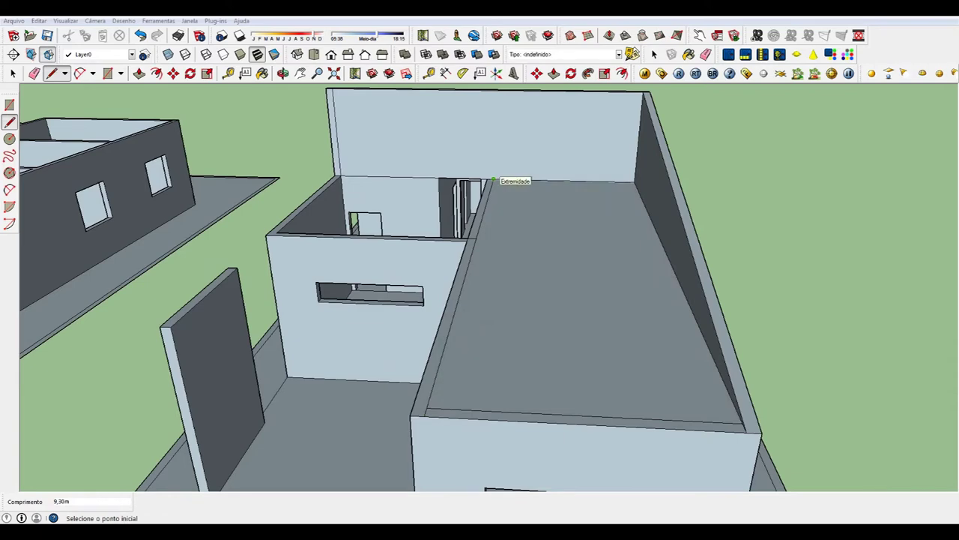
pyautogui.hotkey('ctrl', 'z')
pyautogui.scroll(2, 469, 168)
pyautogui.click(509, 188)
pyautogui.scroll(-2, 509, 188)
pyautogui.scroll(-1, 509, 187)
pyautogui.scroll(2, 510, 154)
pyautogui.scroll(-2, 514, 132)
pyautogui.scroll(2, 514, 154)
pyautogui.write('2')
pyautogui.press('Return')
# Split the back wall vertically and draw the sloped roof edge down to the front corner
pyautogui.click(505, 235)
pyautogui.click(506, 112)
pyautogui.scroll(-2, 506, 113)
pyautogui.click(506, 110)
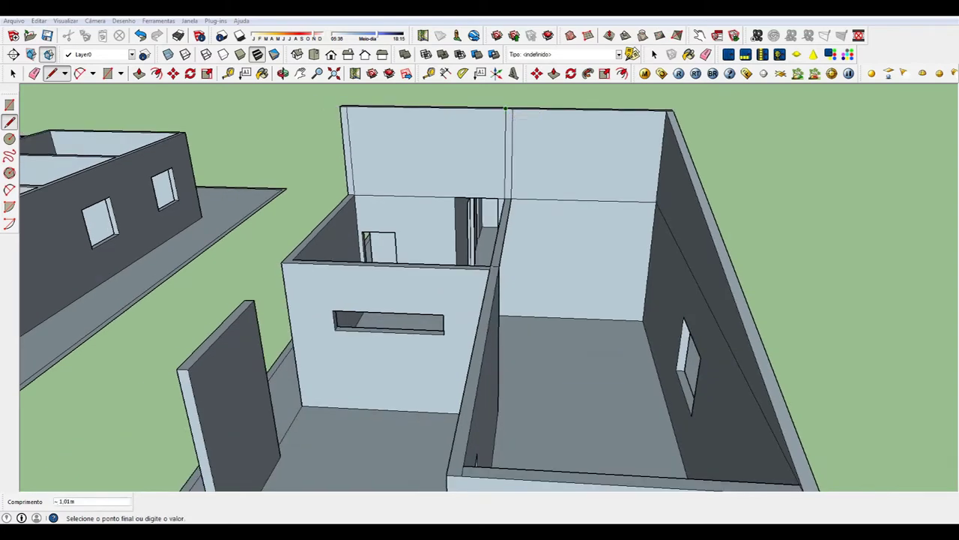
pyautogui.click(447, 475)
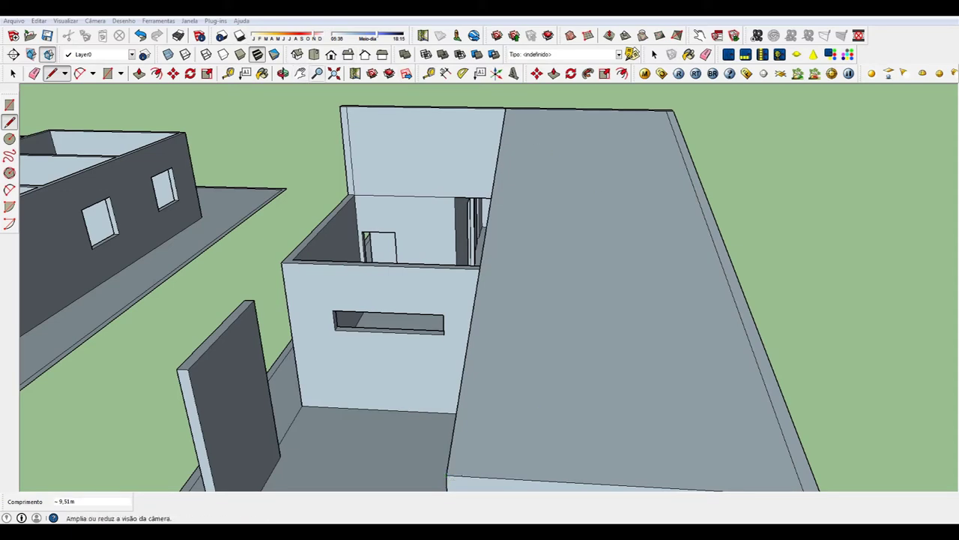
# Draw a 0,15 m line across the top corner of the central room's front wall
pyautogui.moveTo(525, 299); pyautogui.dragTo(408, 288, button='middle')
pyautogui.moveTo(480, 300)
pyautogui.mouseDown(button='middle')
pyautogui.moveTo(382, 293)
pyautogui.moveTo(457, 285)
pyautogui.moveTo(465, 296)
pyautogui.moveTo(438, 291)
pyautogui.moveTo(450, 292)
pyautogui.mouseUp(button='middle')
pyautogui.scroll(1, 590, 240)
pyautogui.scroll(3, 590, 239)
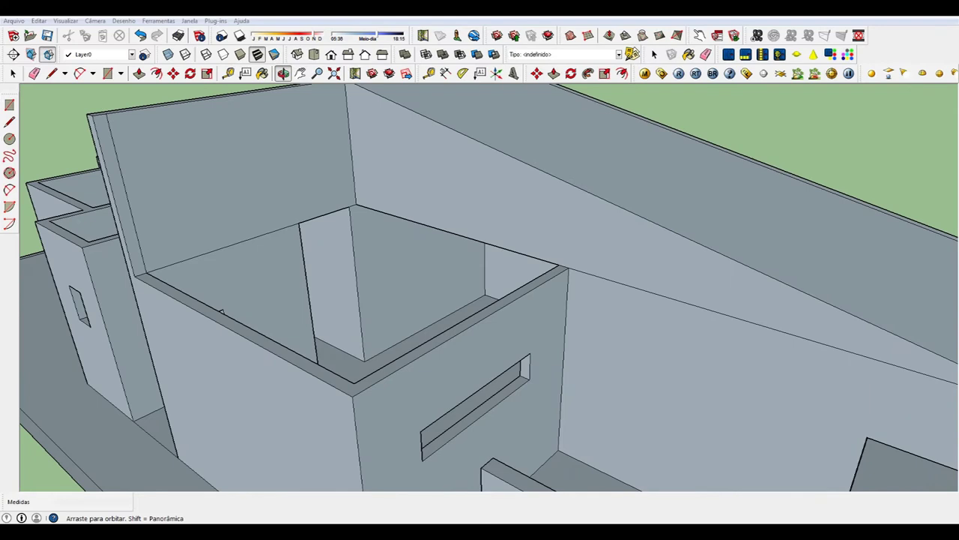
pyautogui.scroll(-3, 480, 300)
pyautogui.moveTo(479, 300); pyautogui.dragTo(465, 299, button='middle')
pyautogui.scroll(3, 480, 300)
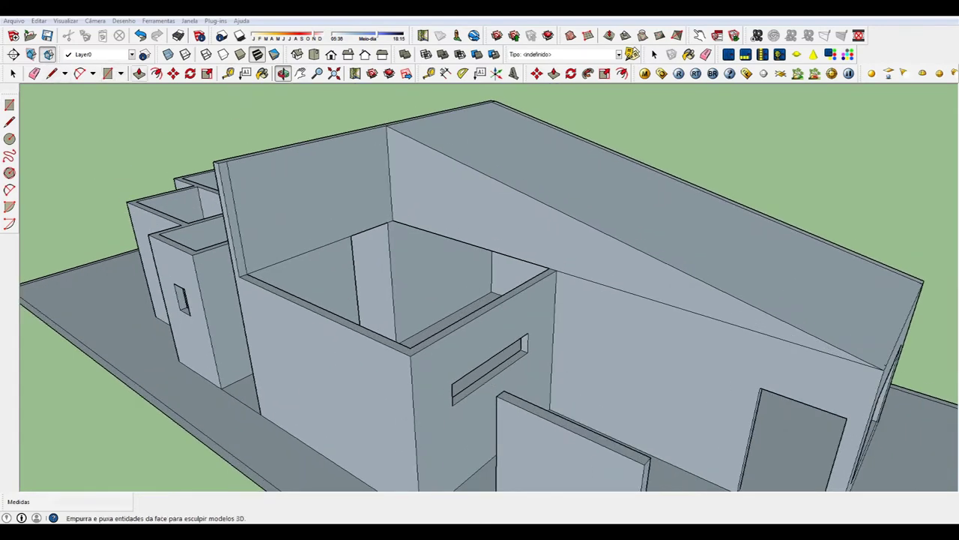
pyautogui.click(51, 73)
pyautogui.scroll(2, 465, 362)
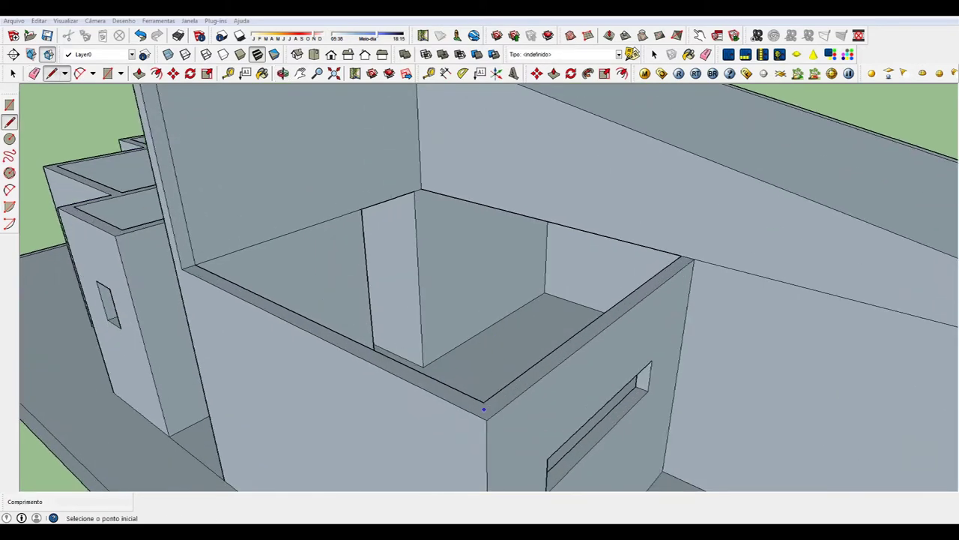
pyautogui.click(483, 402)
pyautogui.click(471, 412)
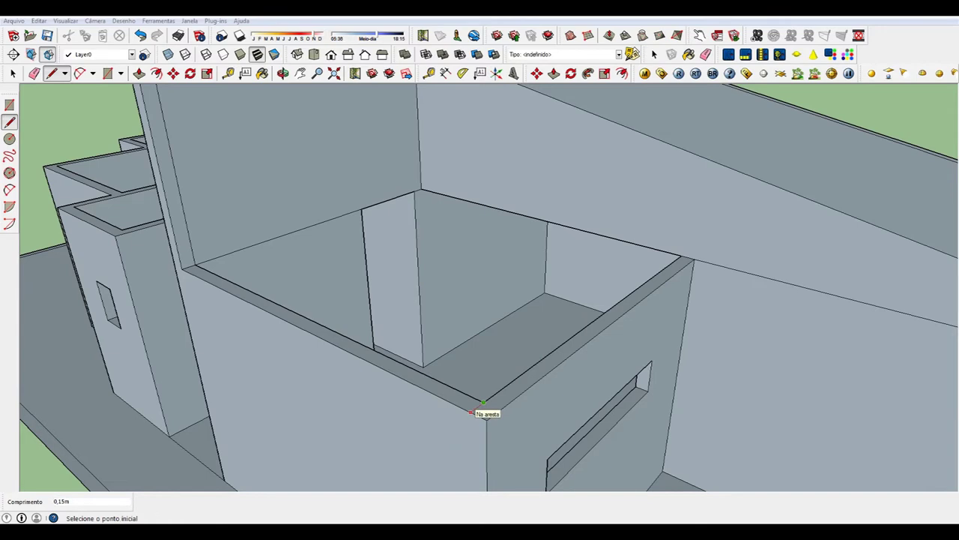
pyautogui.scroll(-3, 471, 412)
pyautogui.scroll(-2, 450, 390)
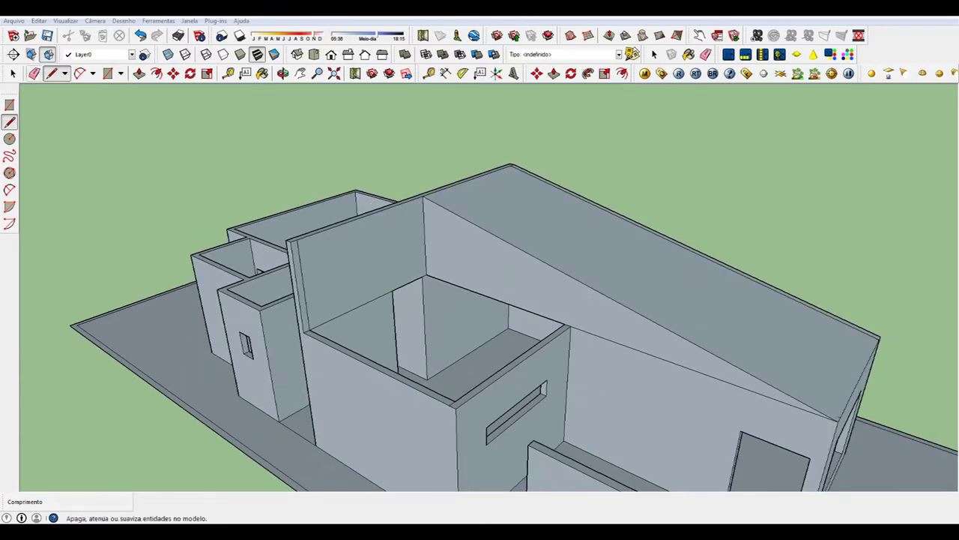
# Start raising the front wall's top face with Push/Pull
pyautogui.click(139, 72)
pyautogui.scroll(1, 461, 450)
pyautogui.click(522, 352)
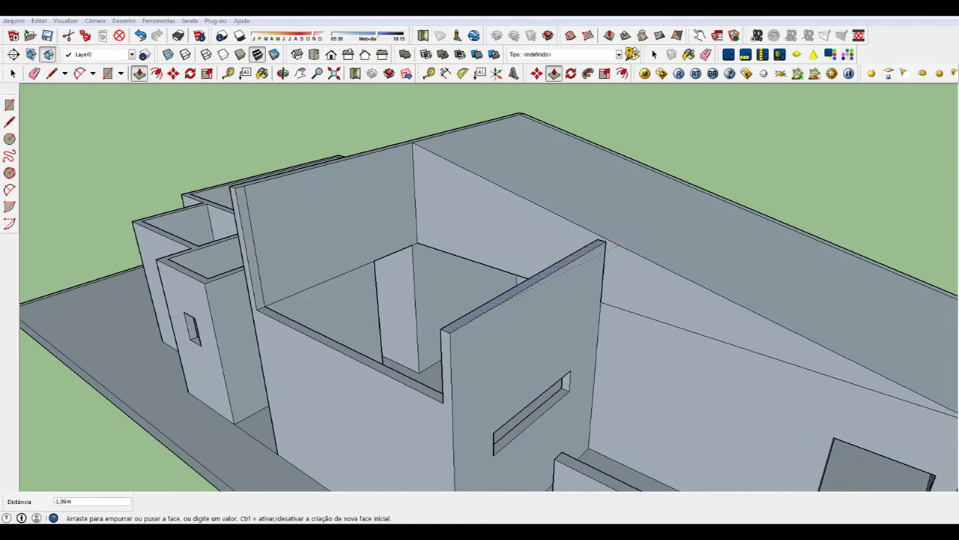
# Pull the central room's front wall top up 1,11 m to the sloped roof edge
pyautogui.scroll(1, 615, 240)
pyautogui.scroll(1, 615, 240)
pyautogui.scroll(2, 615, 238)
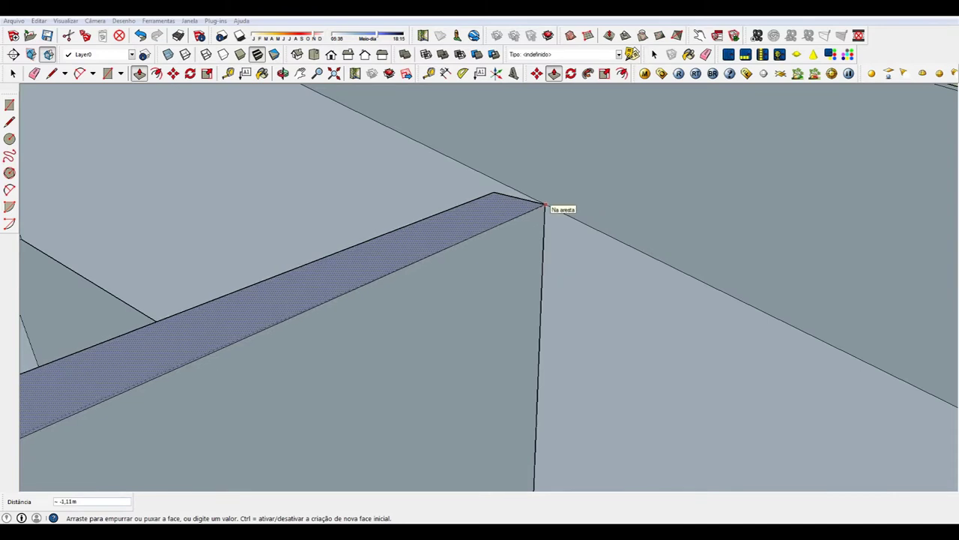
pyautogui.click(545, 205)
pyautogui.scroll(-6, 544, 206)
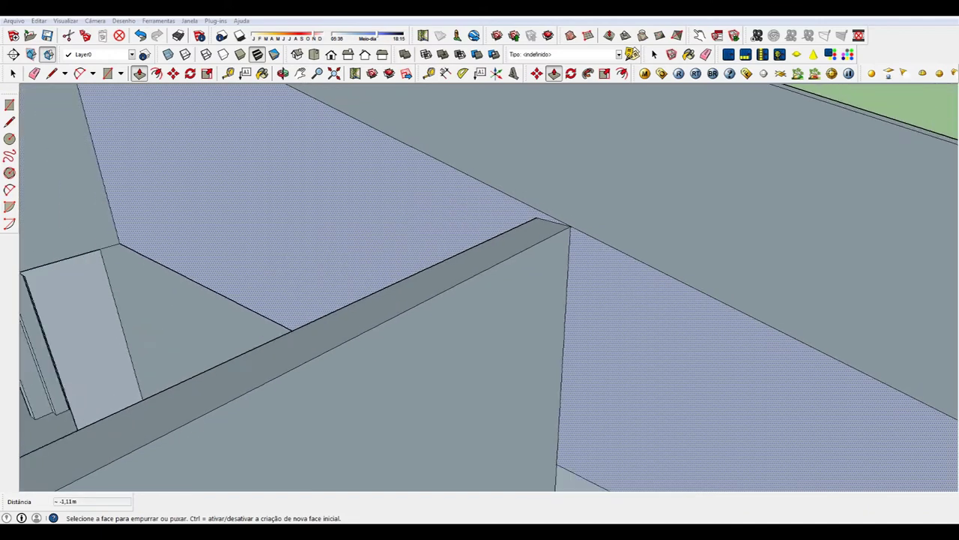
# Extrude the central room's hatched side wall face on its other side
pyautogui.moveTo(479, 300); pyautogui.dragTo(420, 293, button='middle')
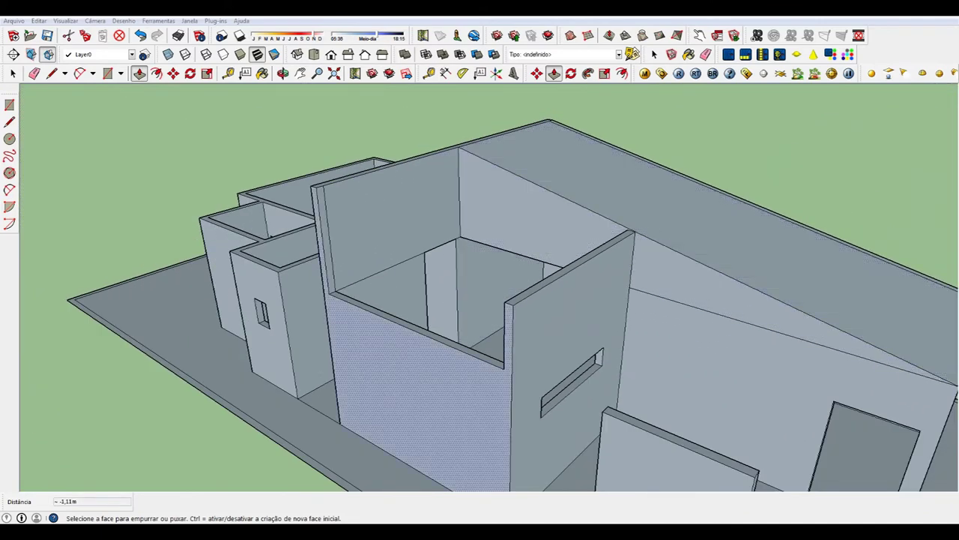
pyautogui.click(419, 389)
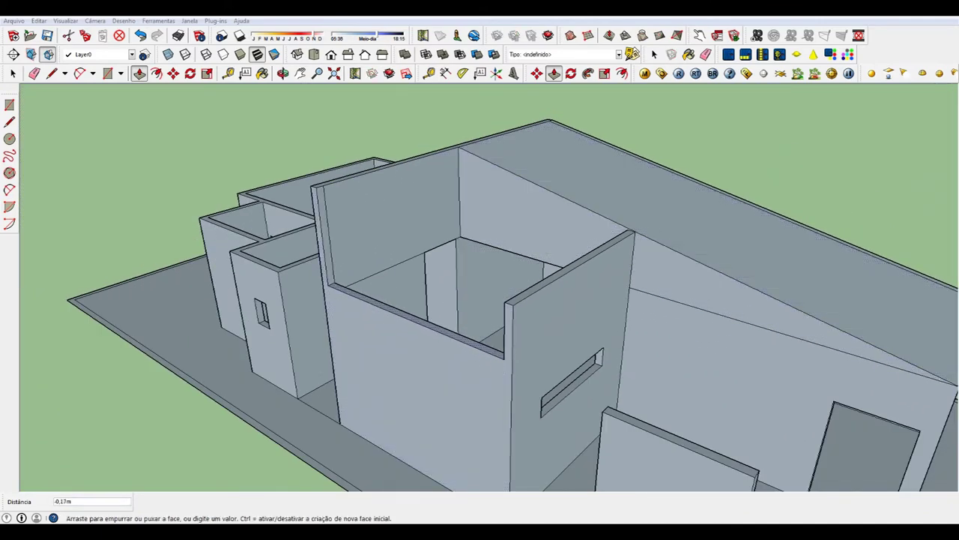
pyautogui.click(521, 307)
pyautogui.moveTo(521, 308); pyautogui.dragTo(479, 329, button='middle')
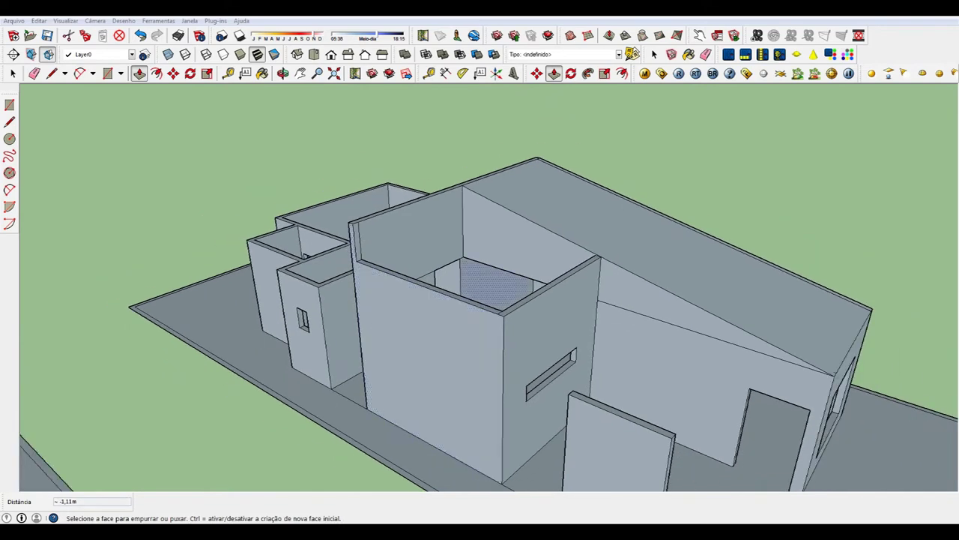
pyautogui.press('l')
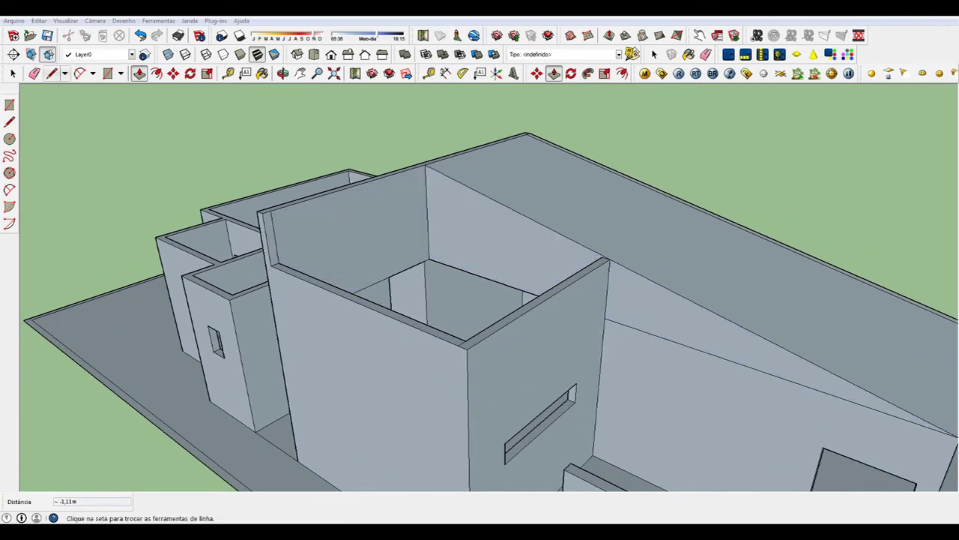
pyautogui.click(262, 215)
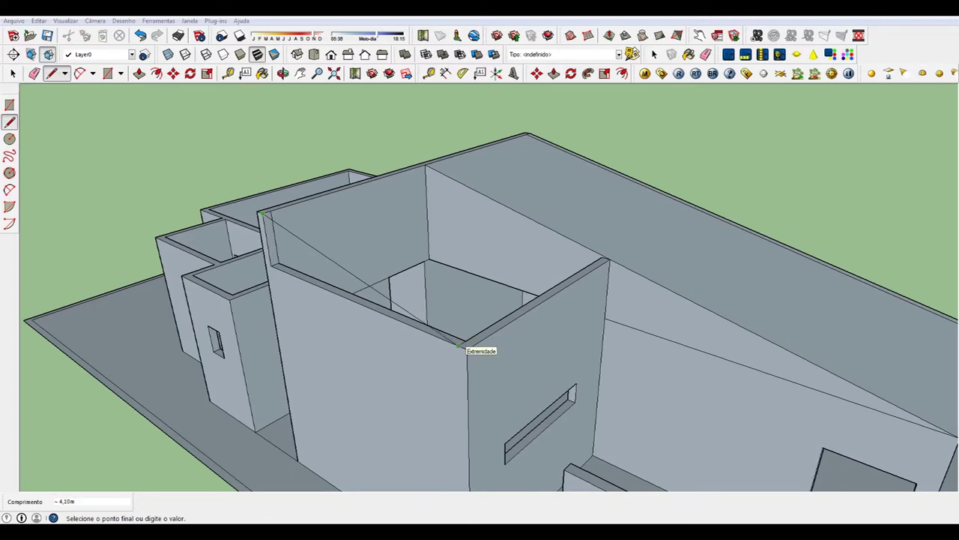
# Draw a short corner edge and a diagonal across the side wall, forming the slope triangle
pyautogui.press('Escape')
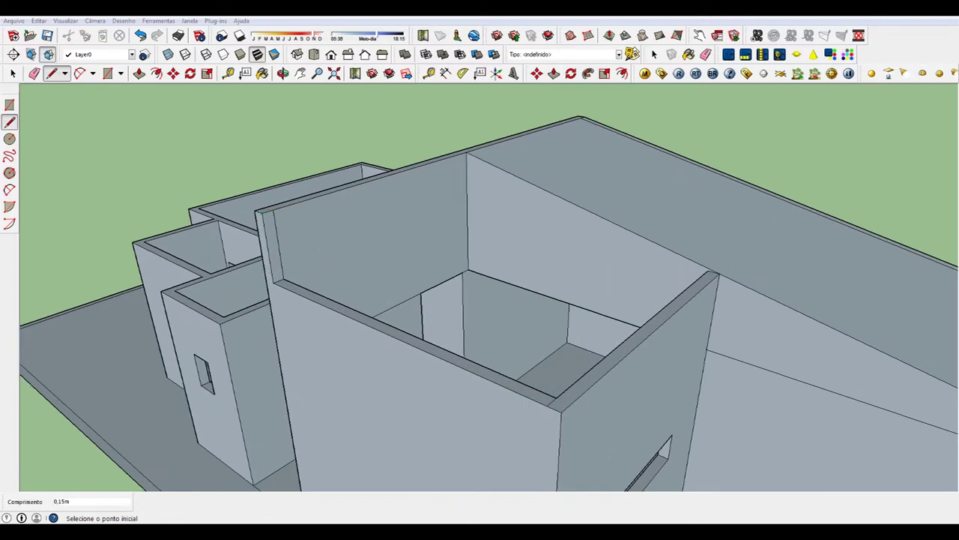
pyautogui.click(558, 397)
pyautogui.click(572, 401)
pyautogui.click(273, 211)
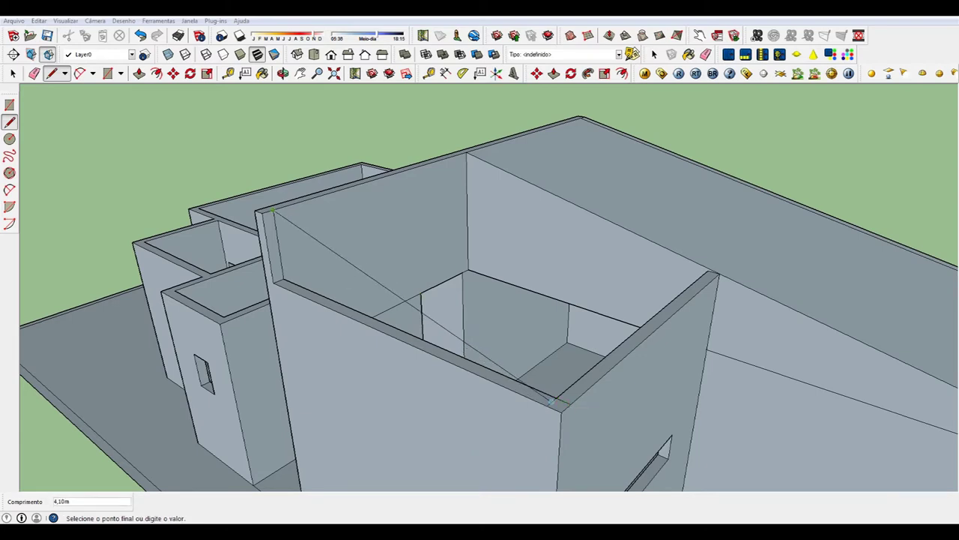
pyautogui.click(567, 402)
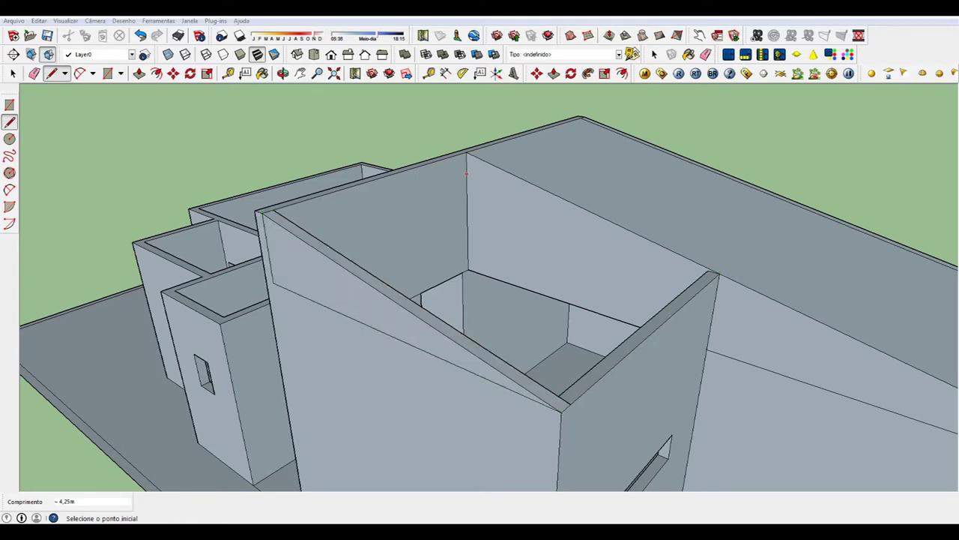
# Draw roof edges from the wall corner to the back wall corner, closing a roof face
pyautogui.click(274, 212)
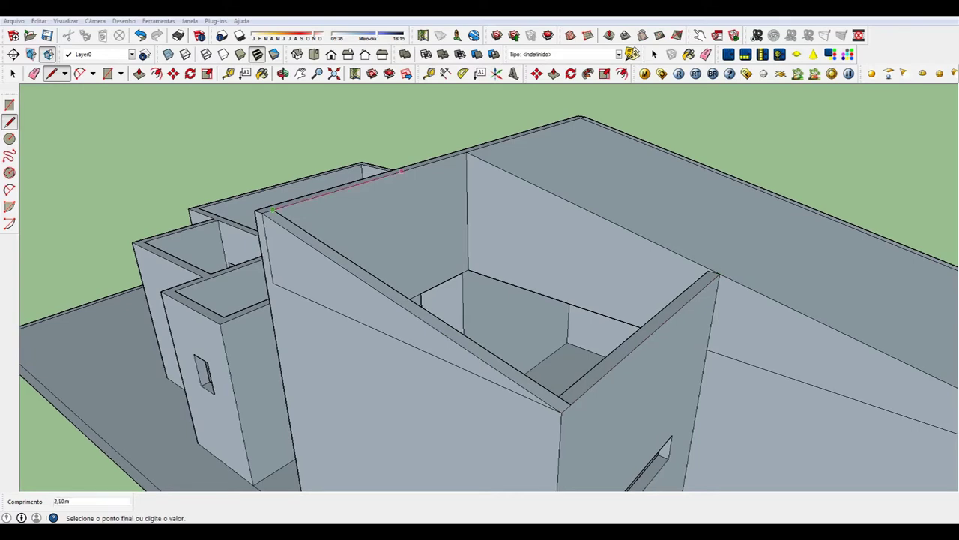
pyautogui.click(466, 154)
pyautogui.click(466, 154)
pyautogui.click(716, 276)
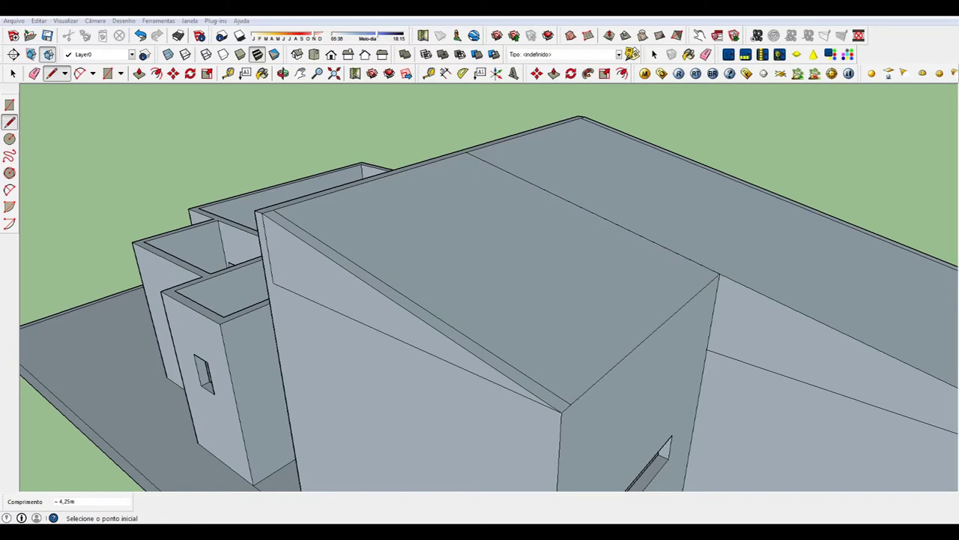
# Erase the roof face over the central room, leaving the room uncovered
pyautogui.press('e')
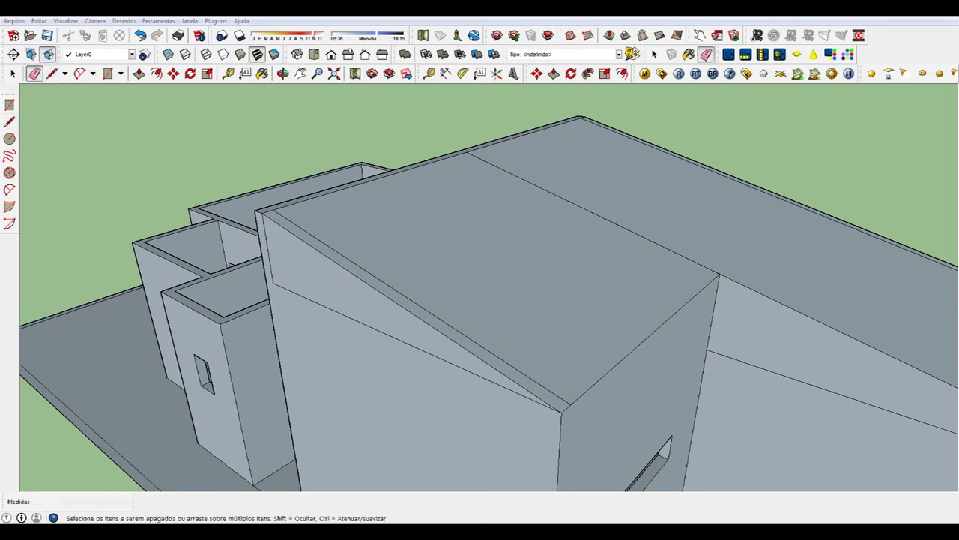
pyautogui.click(591, 215)
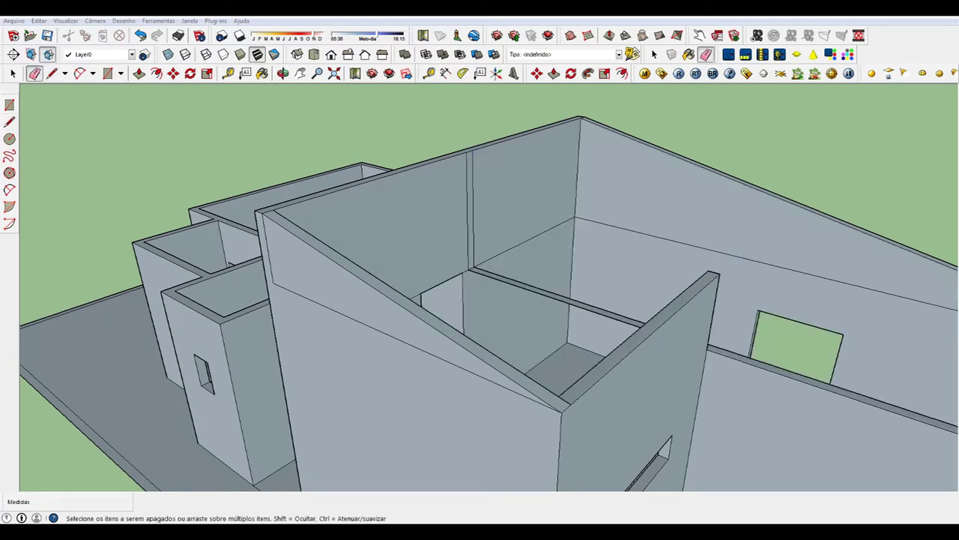
pyautogui.hotkey('ctrl', 'z')
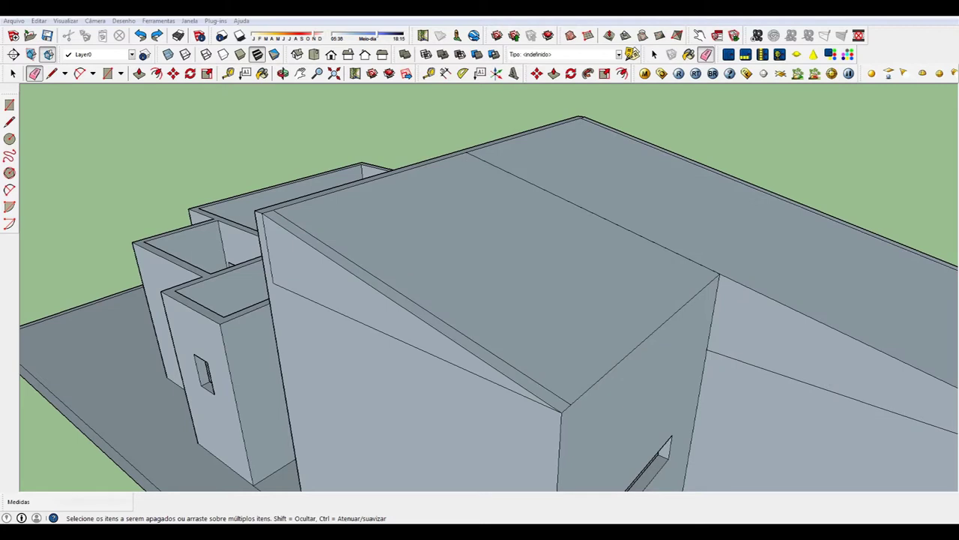
pyautogui.hotkey('ctrl', 'y')
pyautogui.hotkey('ctrl', 'y')
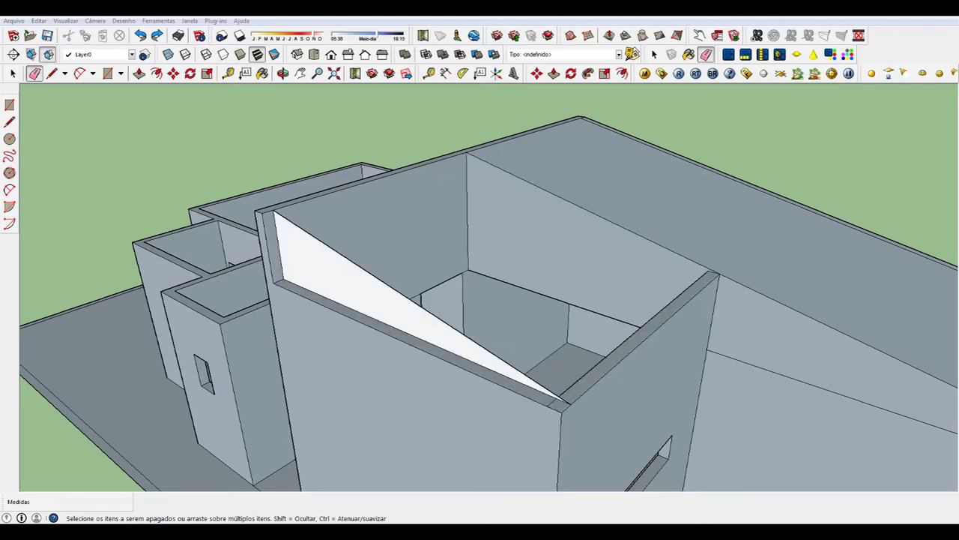
pyautogui.scroll(2, 525, 315)
pyautogui.scroll(2, 525, 315)
pyautogui.scroll(2, 524, 315)
pyautogui.scroll(2, 524, 315)
pyautogui.moveTo(480, 300)
pyautogui.mouseDown(button='middle')
pyautogui.moveTo(390, 300)
pyautogui.moveTo(479, 330)
pyautogui.moveTo(479, 390)
pyautogui.mouseUp(button='middle')
pyautogui.press('l')
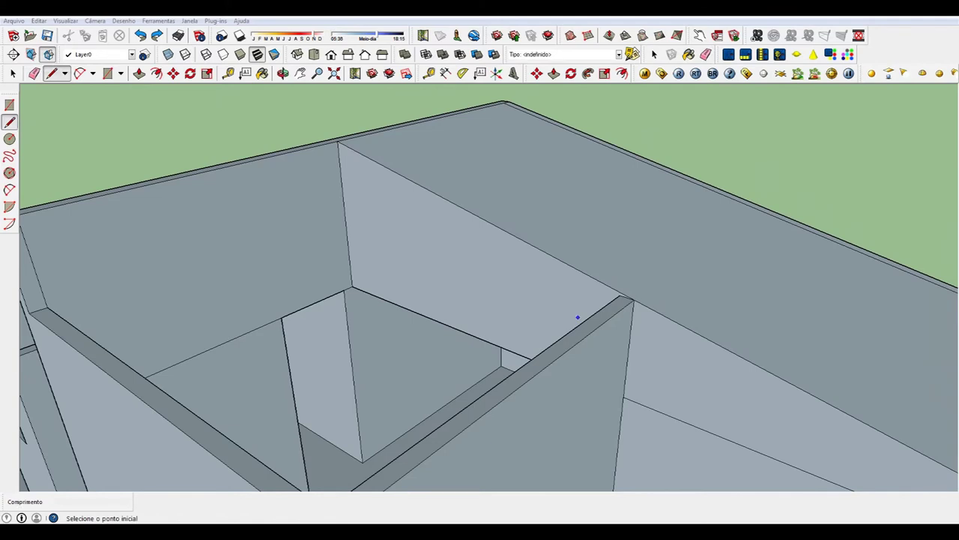
# Draw edges from the wall-top corner to the roof and top wall corner, closing a sloped face
pyautogui.scroll(2, 634, 300)
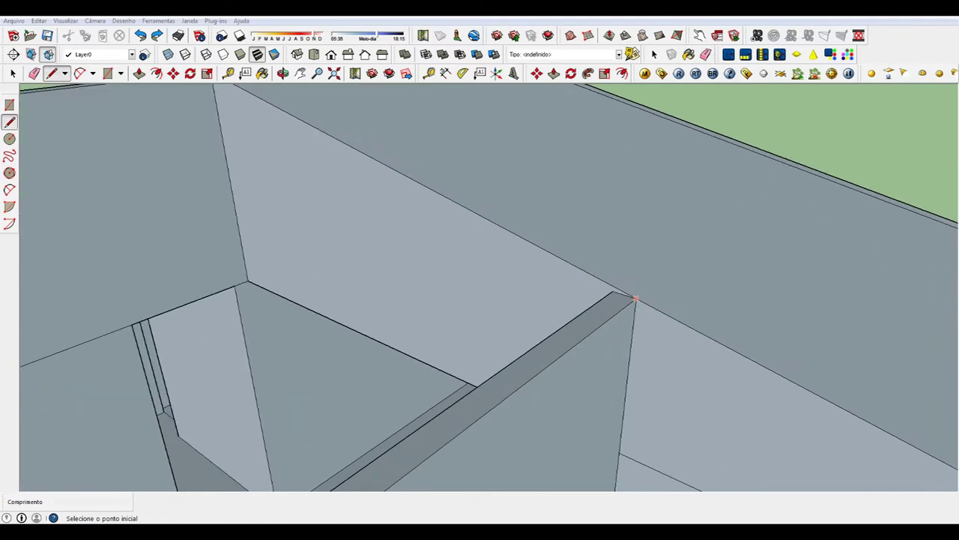
pyautogui.scroll(1, 635, 299)
pyautogui.scroll(1, 638, 296)
pyautogui.scroll(1, 638, 296)
pyautogui.scroll(1, 638, 297)
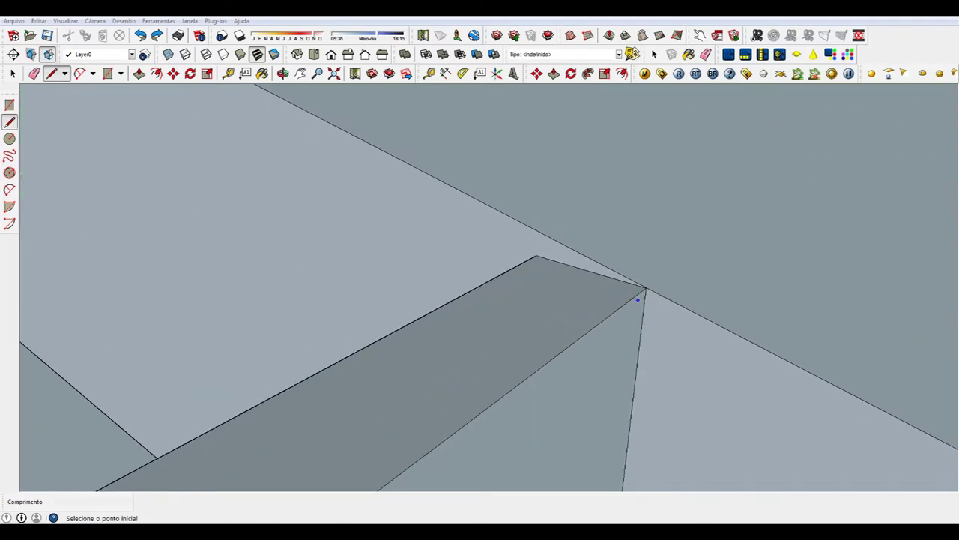
pyautogui.click(645, 288)
pyautogui.scroll(-1, 643, 292)
pyautogui.scroll(-2, 641, 294)
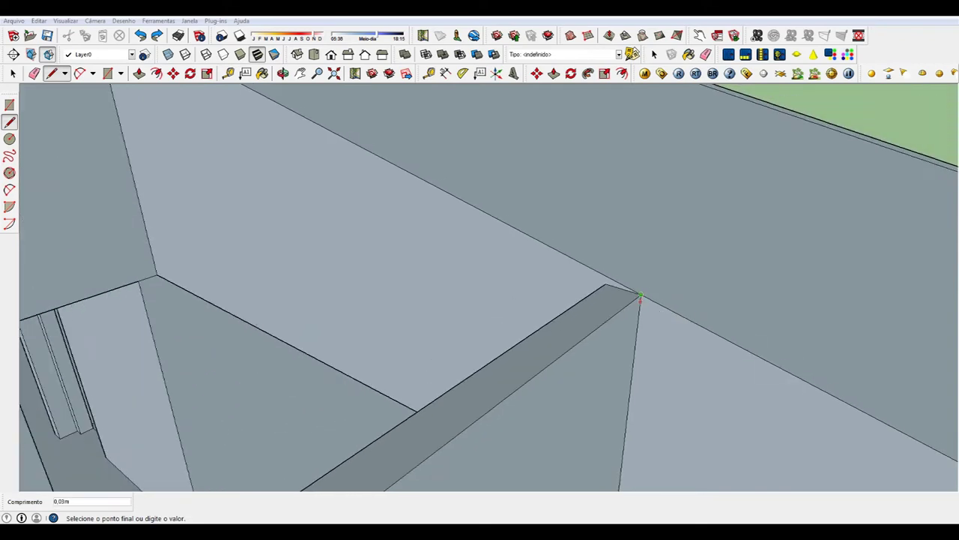
pyautogui.scroll(-2, 639, 298)
pyautogui.scroll(-2, 419, 231)
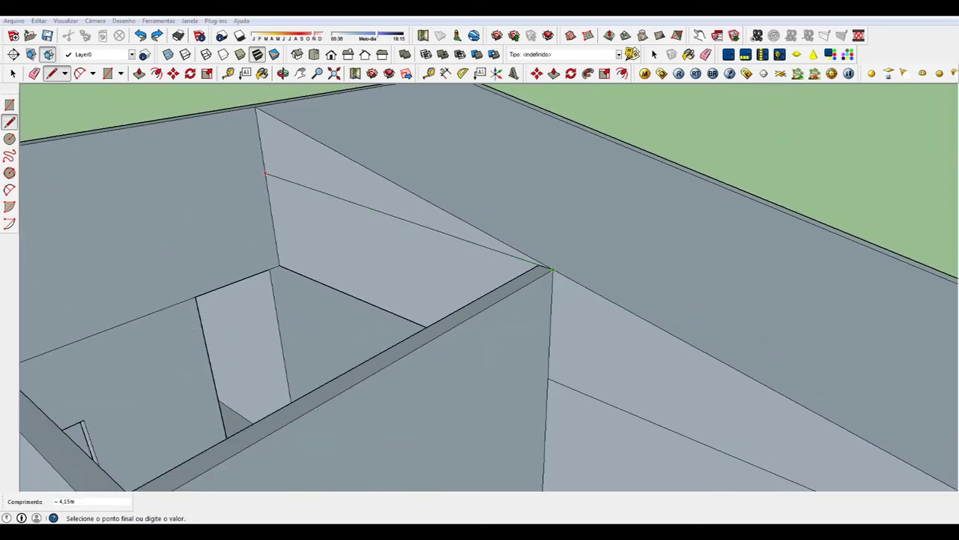
pyautogui.click(266, 182)
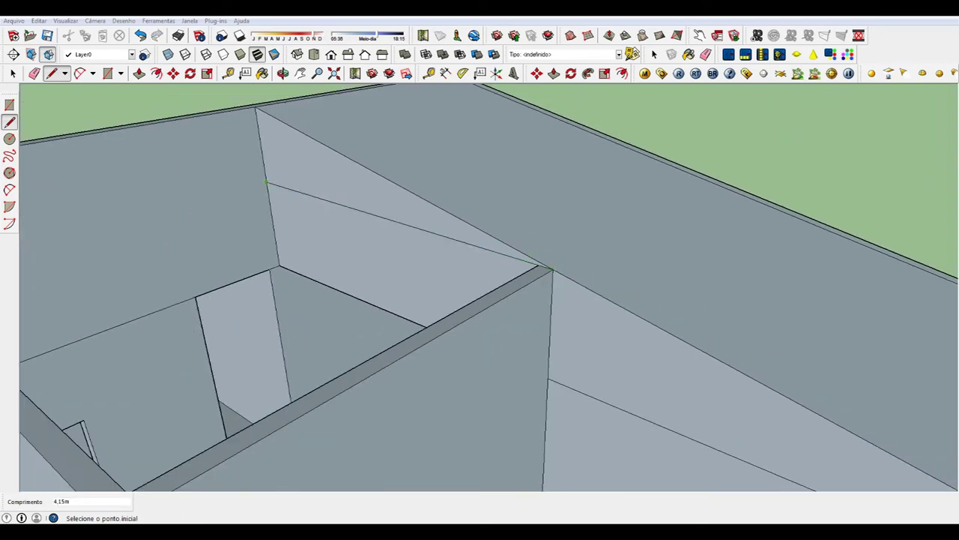
pyautogui.click(257, 109)
pyautogui.click(256, 108)
pyautogui.click(538, 266)
# Draw an edge from the left wall corner to the front corner, closing the top face
pyautogui.scroll(-3, 524, 274)
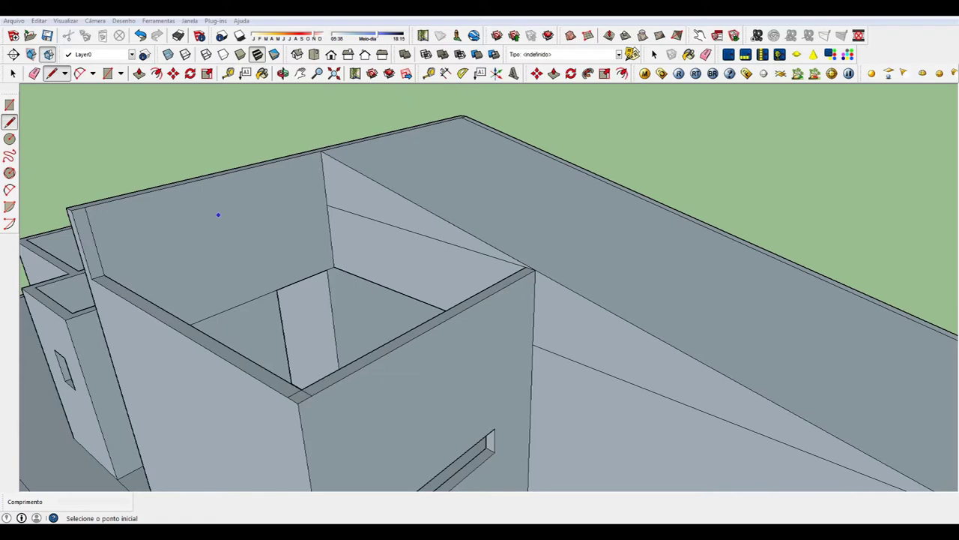
pyautogui.click(72, 212)
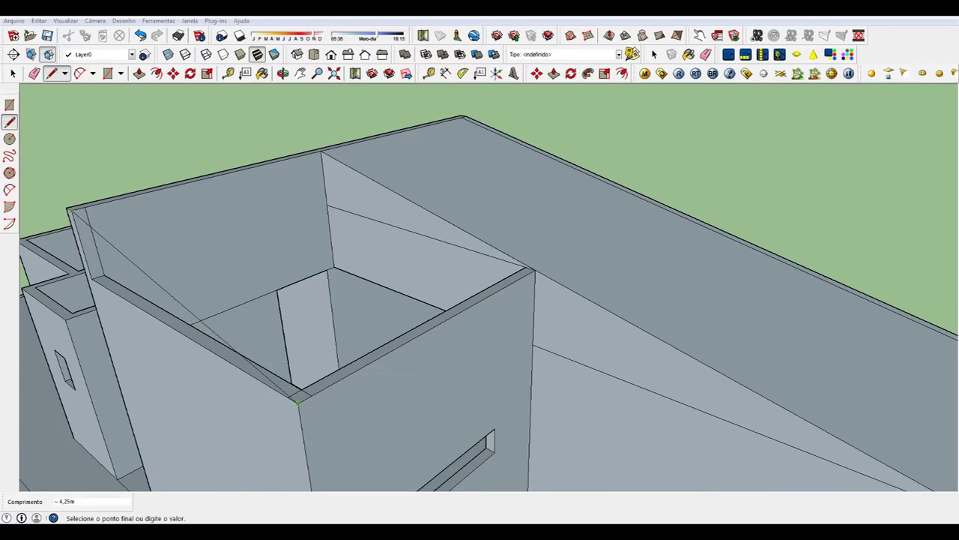
pyautogui.click(298, 401)
pyautogui.scroll(-2, 298, 403)
pyautogui.press('e')
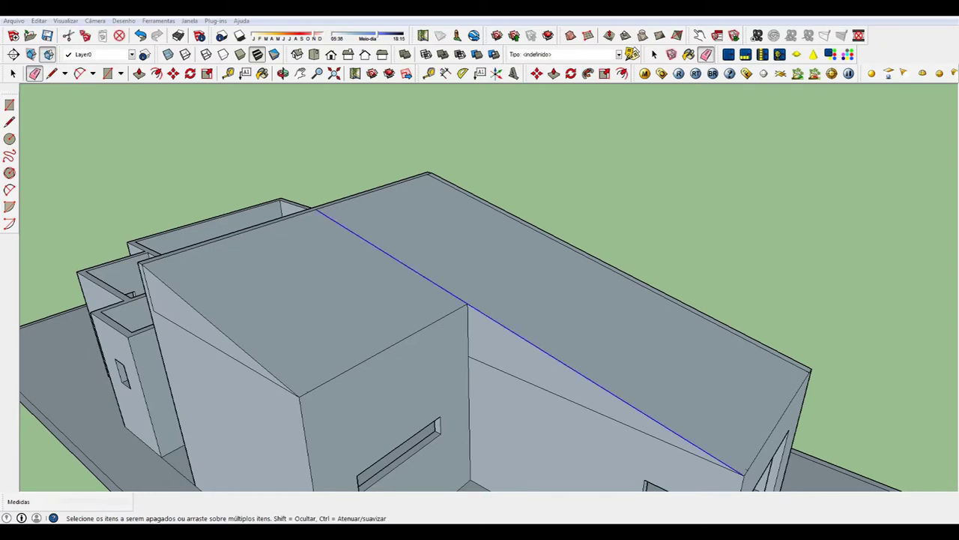
pyautogui.click(391, 256)
pyautogui.hotkey('ctrl', 'z')
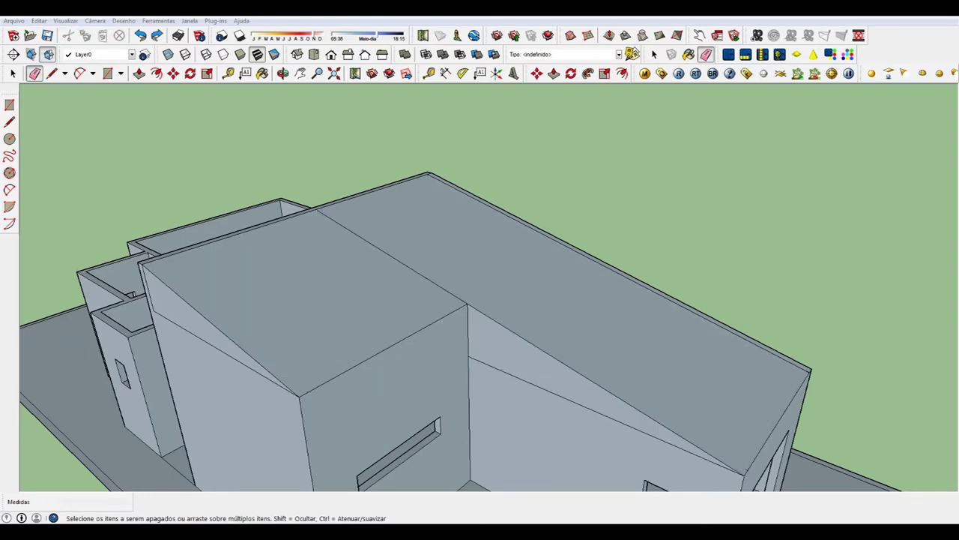
pyautogui.scroll(2, 300, 285)
pyautogui.scroll(2, 300, 285)
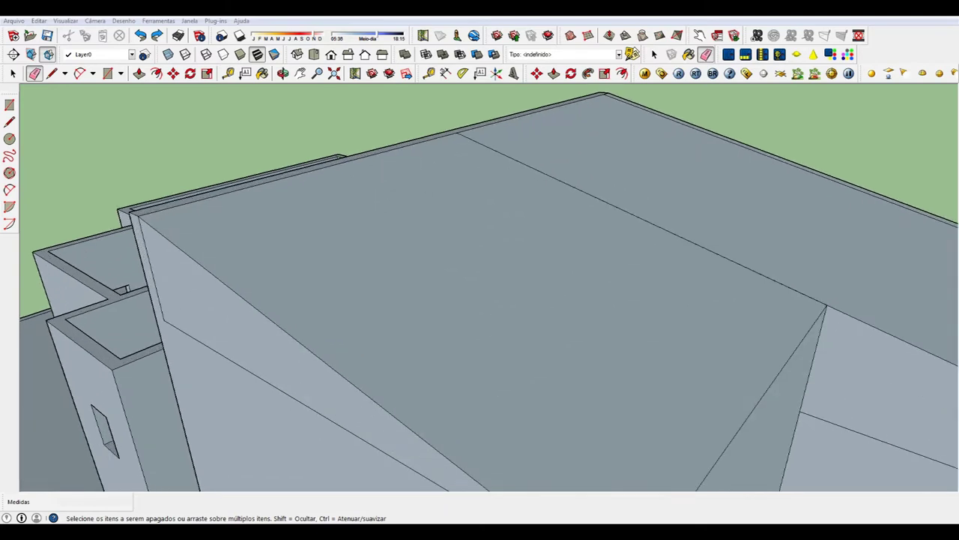
pyautogui.scroll(-2, 479, 293)
pyautogui.scroll(-2, 480, 292)
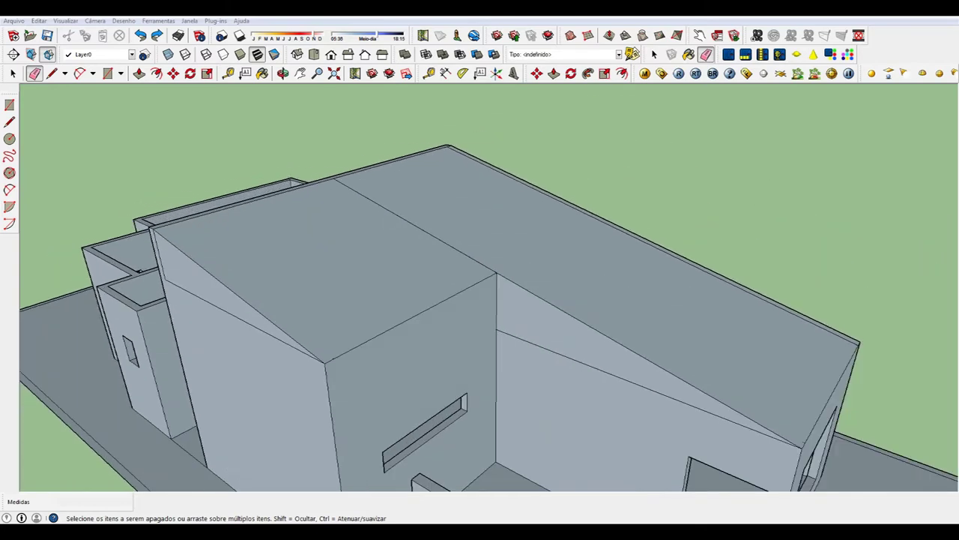
pyautogui.scroll(-2, 480, 292)
pyautogui.scroll(1, 460, 264)
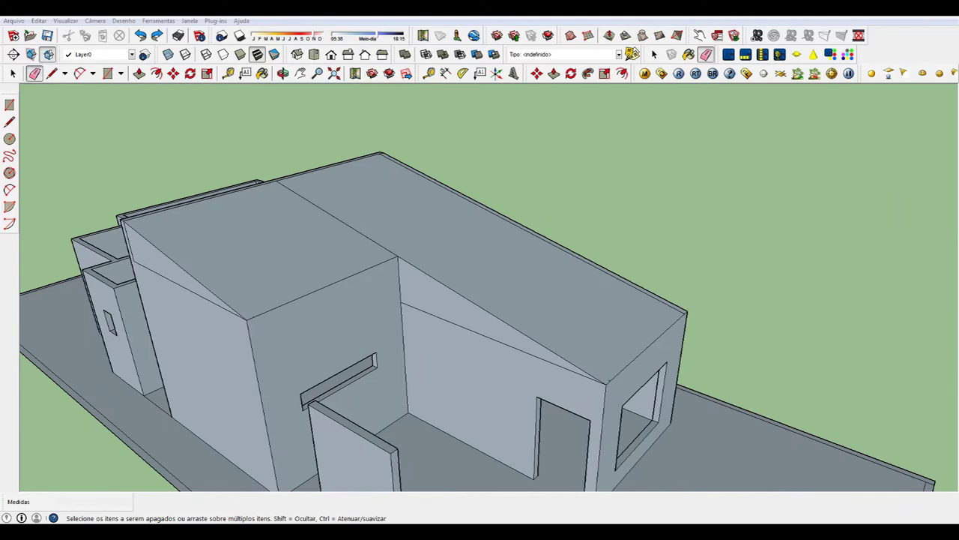
pyautogui.press('p')
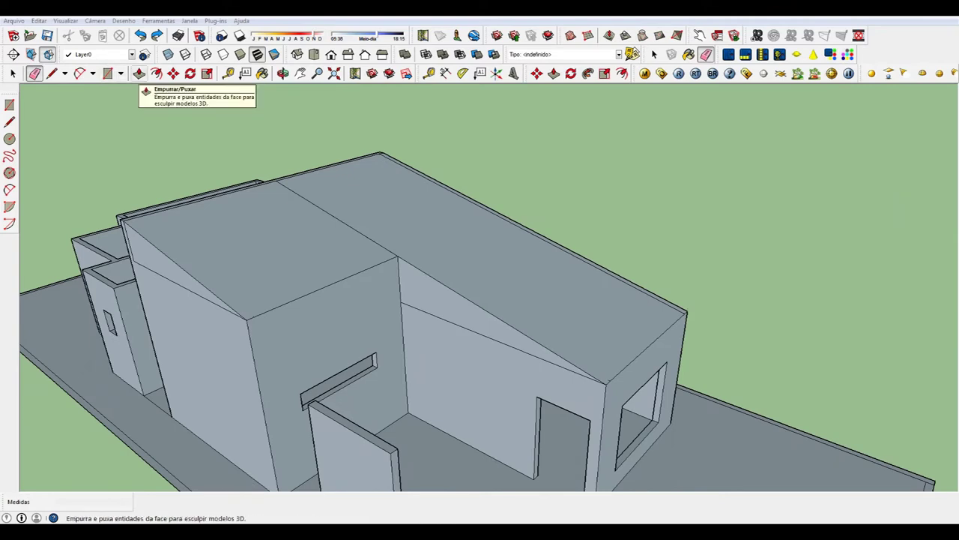
pyautogui.click(139, 73)
# Pull the main roof face over the right room up into a 0,05 m-thick slab
pyautogui.scroll(3, 417, 209)
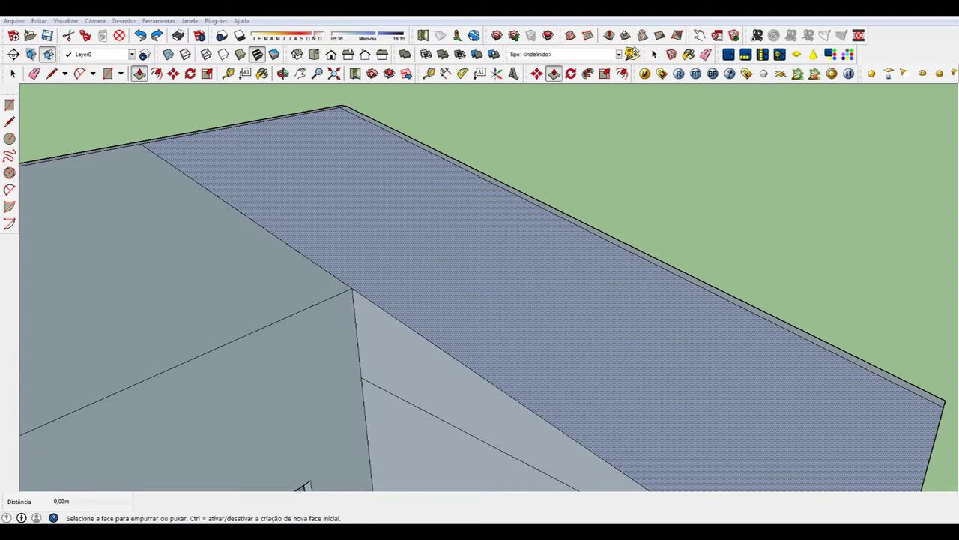
pyautogui.click(303, 486)
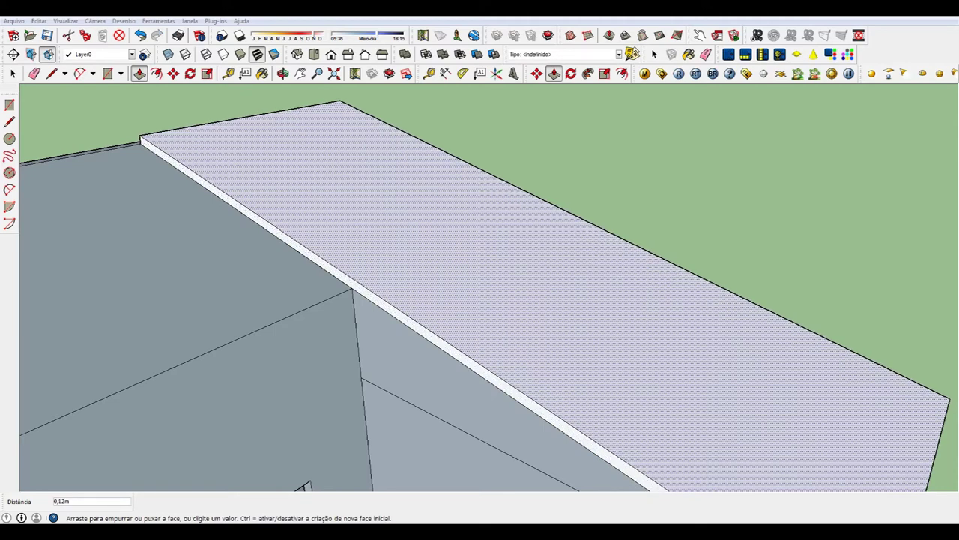
pyautogui.write(',')
pyautogui.press('Return')
pyautogui.scroll(-3, 431, 172)
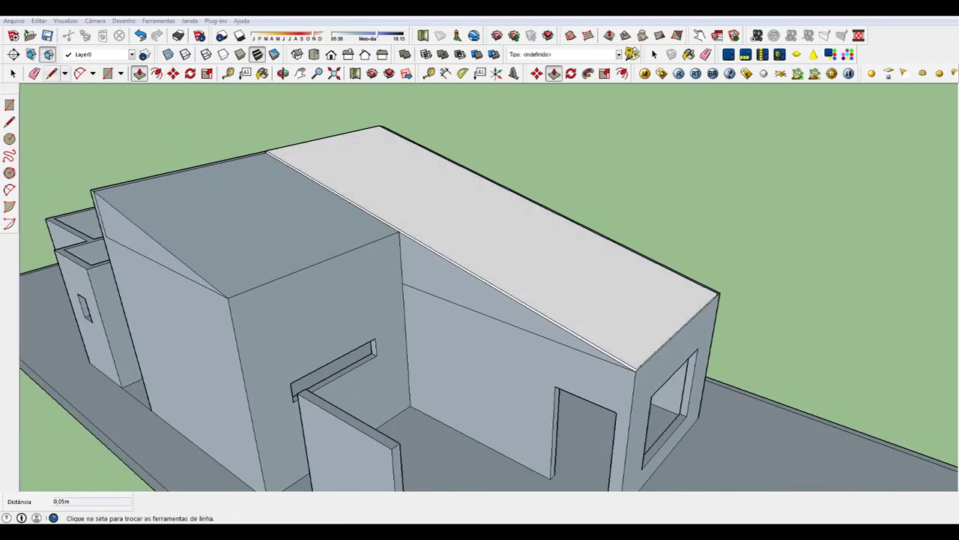
pyautogui.click(52, 73)
pyautogui.scroll(3, 378, 251)
pyautogui.scroll(2, 422, 272)
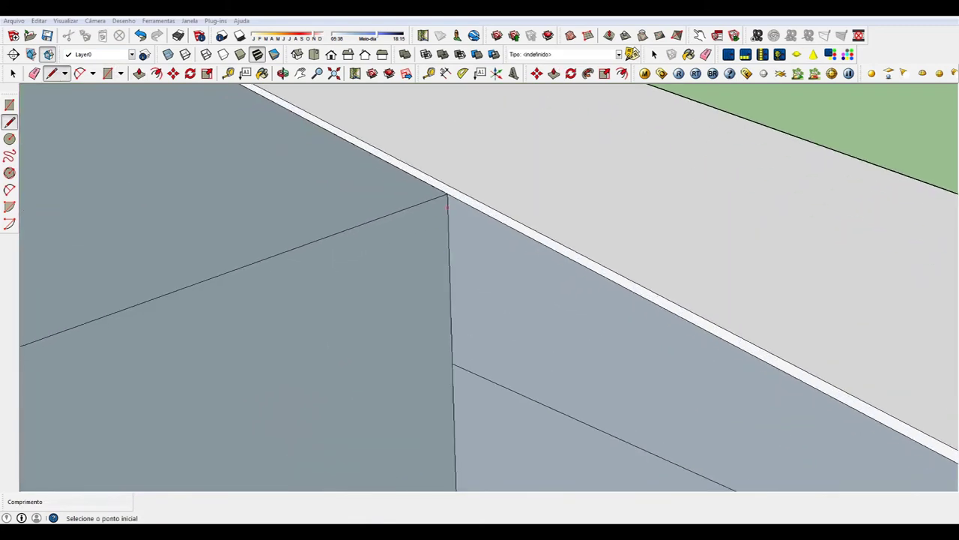
# Draw a 0,5 m edge on the roof's thin side face from the front wall corner
pyautogui.click(446, 196)
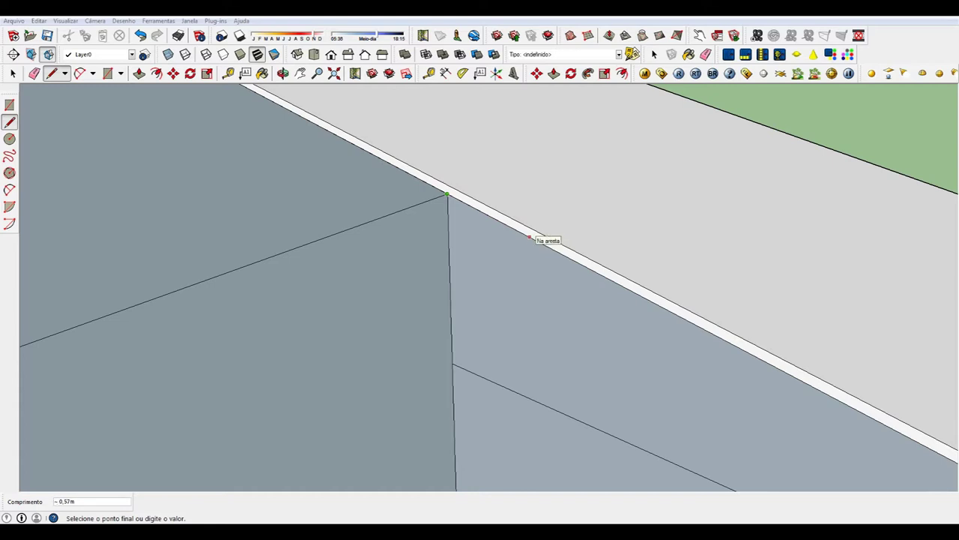
pyautogui.write(',5')
pyautogui.press('Return')
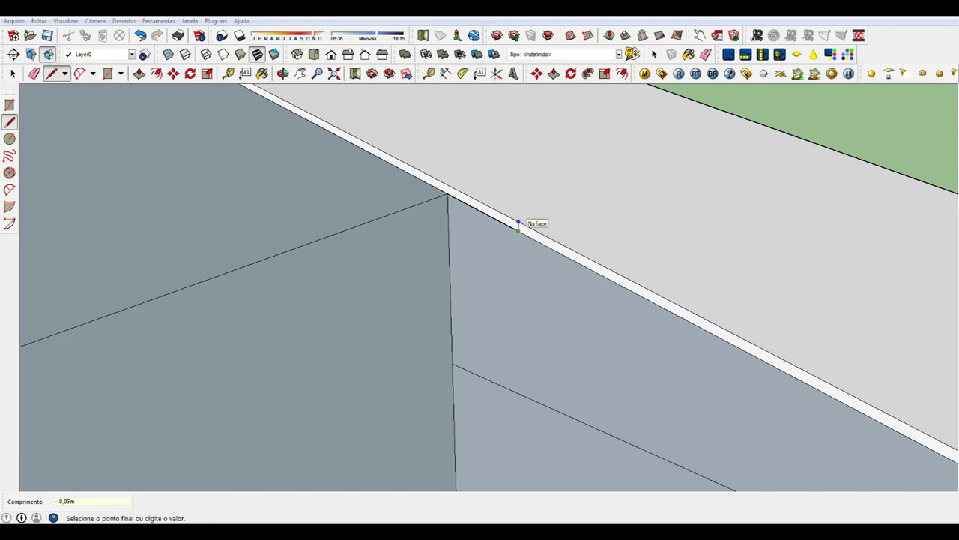
pyautogui.moveTo(517, 223)
pyautogui.mouseDown(button='middle')
pyautogui.moveTo(555, 280)
pyautogui.moveTo(437, 187)
pyautogui.mouseUp(button='middle')
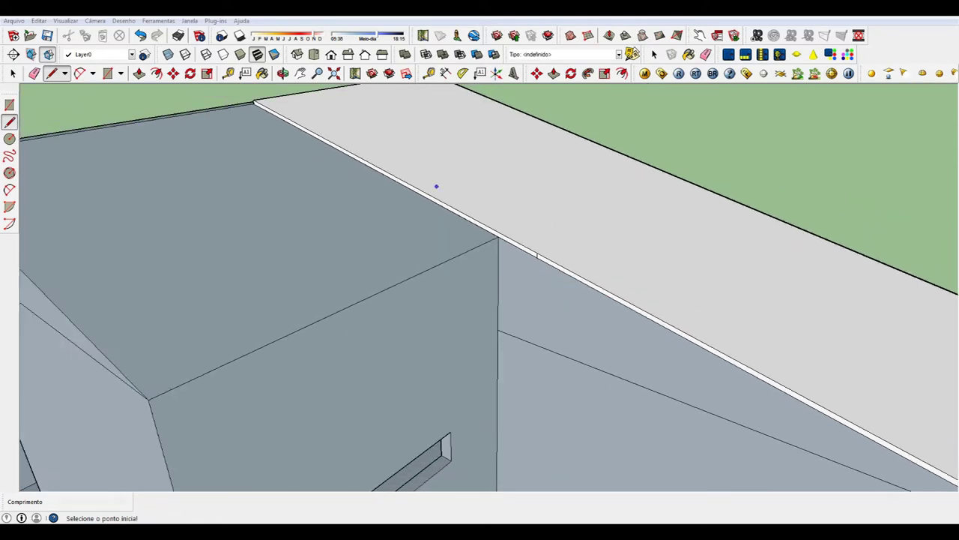
pyautogui.click(140, 73)
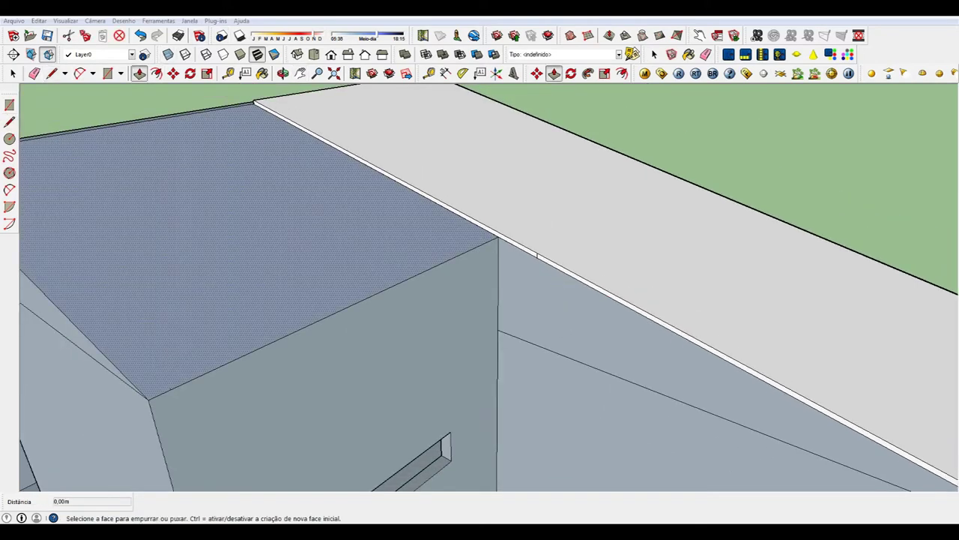
# Pull the roof's side face out to the porch's far wall, then add a 0,5 m overhang
pyautogui.click(537, 255)
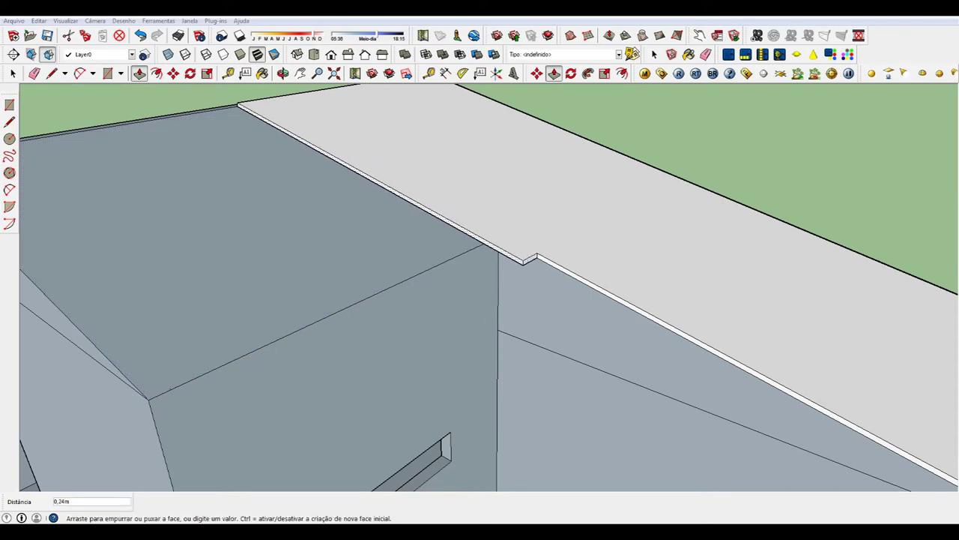
pyautogui.scroll(-2, 375, 262)
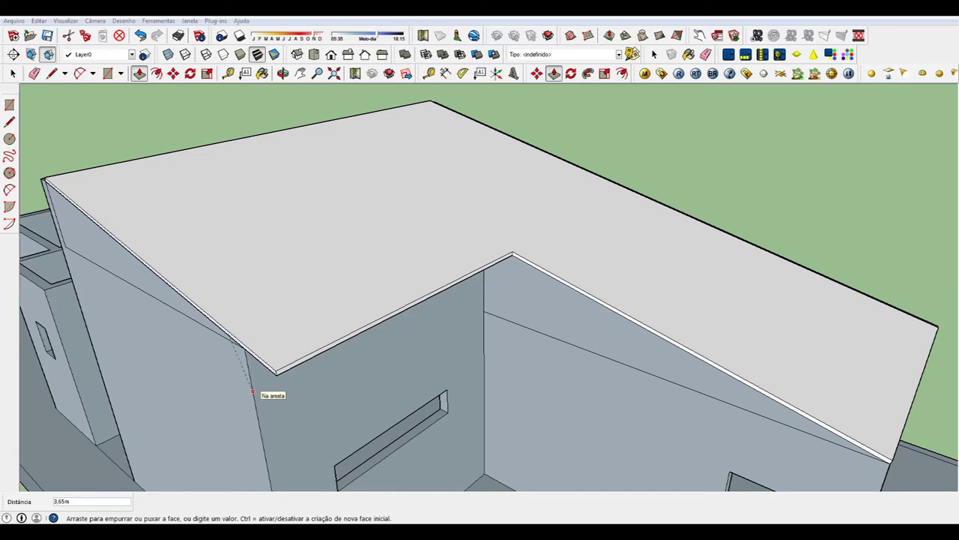
pyautogui.click(253, 391)
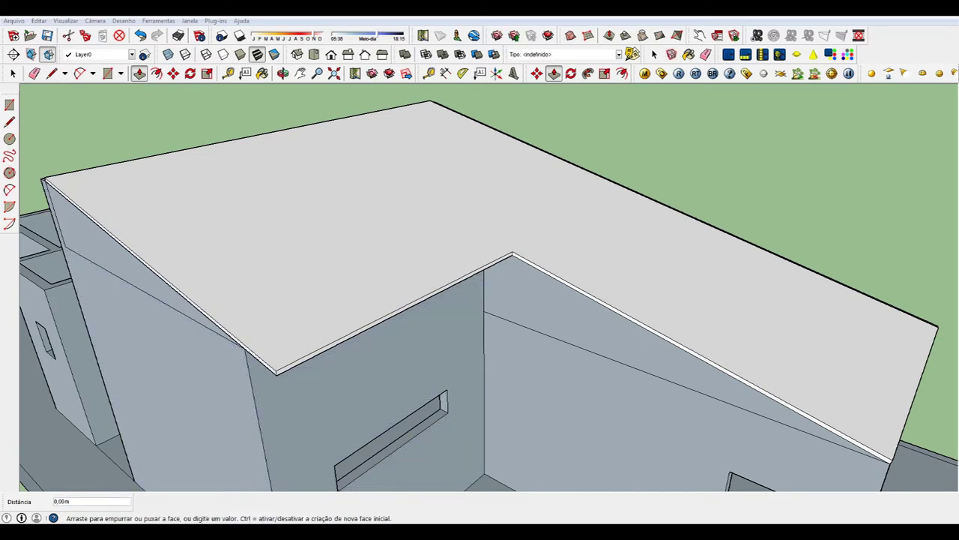
pyautogui.write(',5')
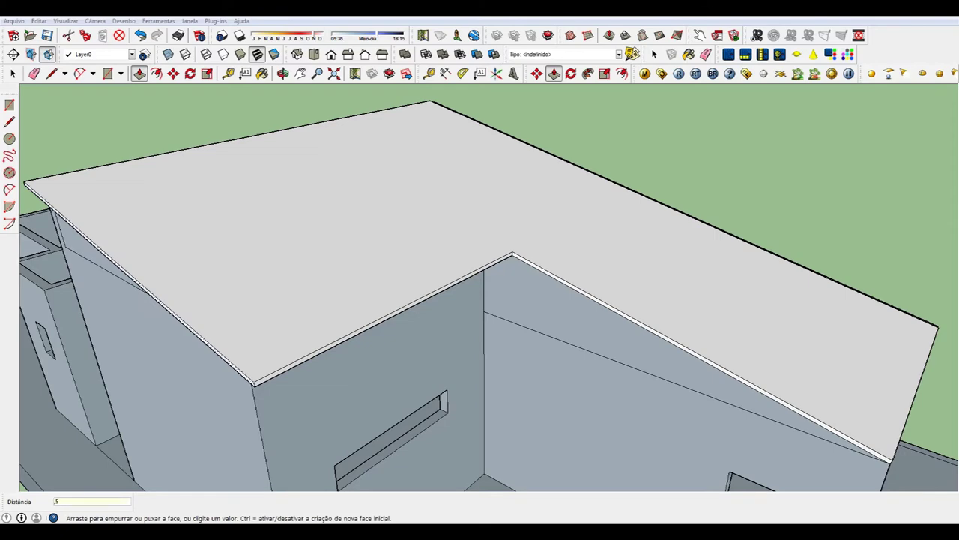
pyautogui.press('Return')
pyautogui.scroll(-5, 300, 187)
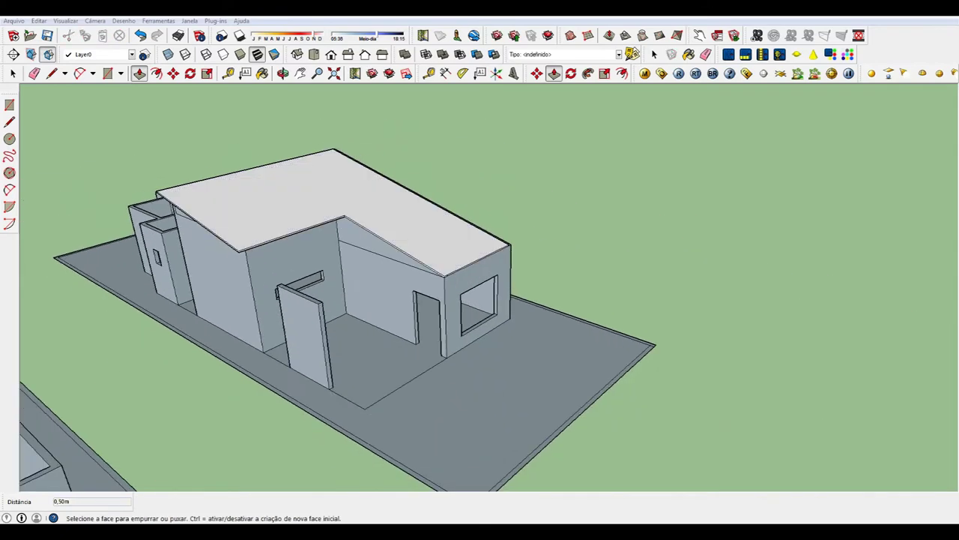
# Erase the stray edges under the roof, including the diagonal on the right wall
pyautogui.scroll(3, 195, 213)
pyautogui.scroll(5, 195, 213)
pyautogui.press('e')
pyautogui.click(314, 255)
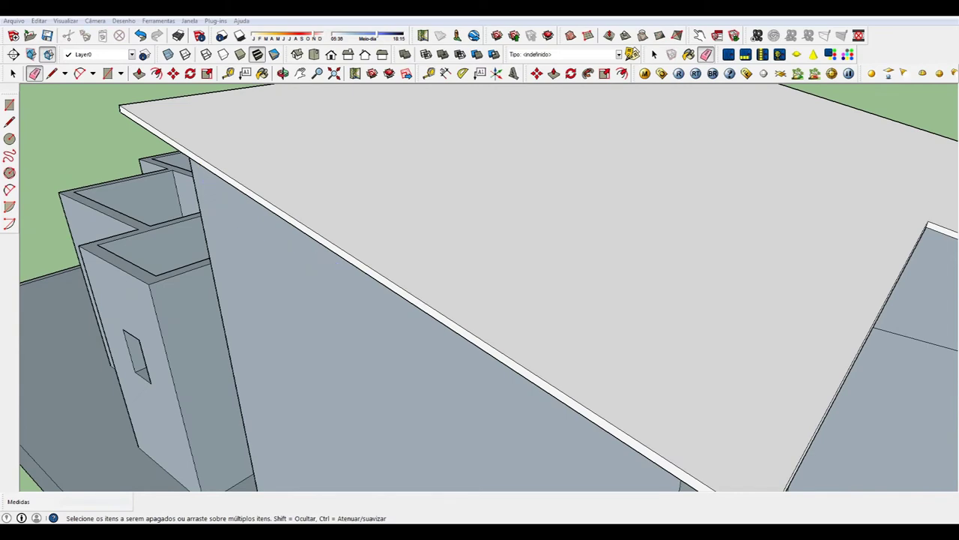
pyautogui.scroll(-2, 314, 255)
pyautogui.scroll(-5, 480, 287)
pyautogui.scroll(5, 479, 288)
pyautogui.click(645, 268)
pyautogui.scroll(-5, 480, 288)
pyautogui.scroll(4, 480, 287)
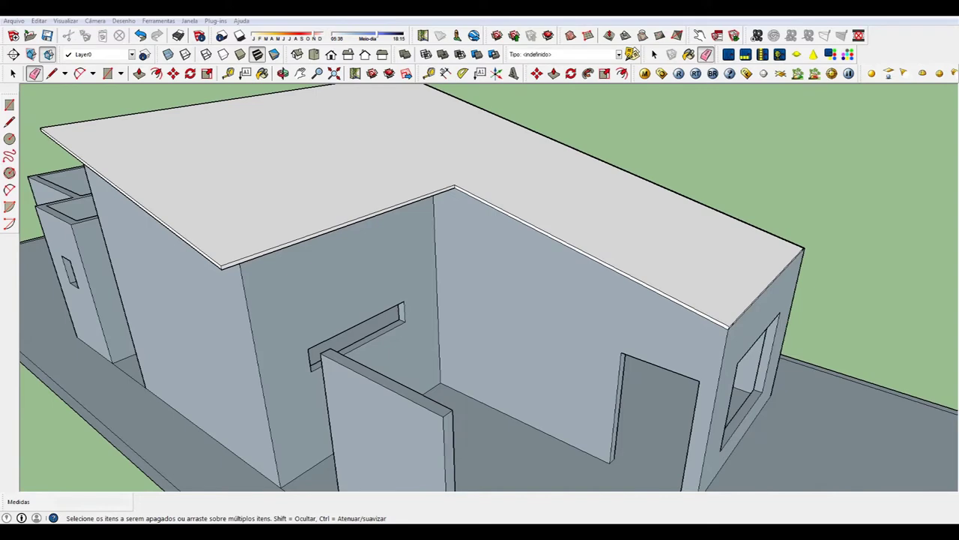
# Push the roof slab's side edge out 0,5 m as a second eave overhang
pyautogui.press('p')
pyautogui.scroll(2, 480, 288)
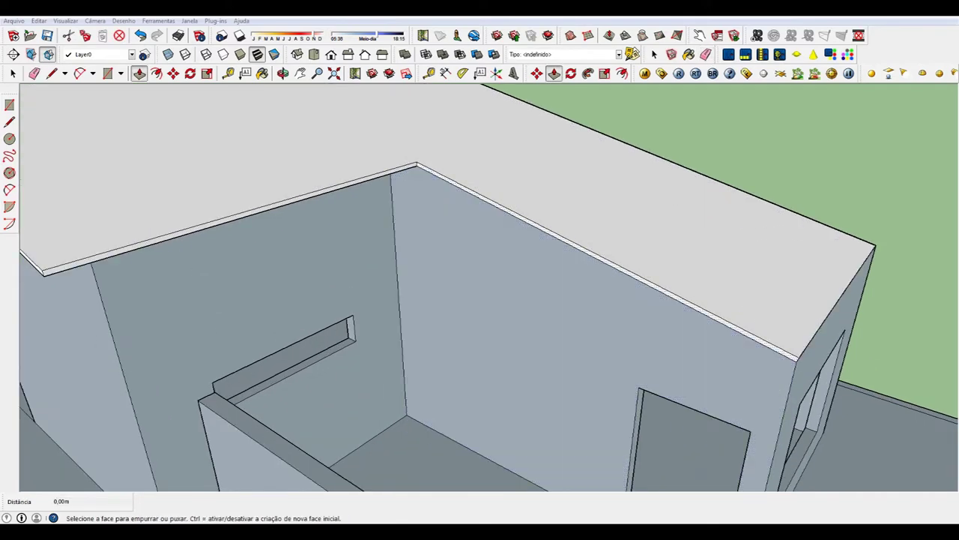
pyautogui.click(607, 261)
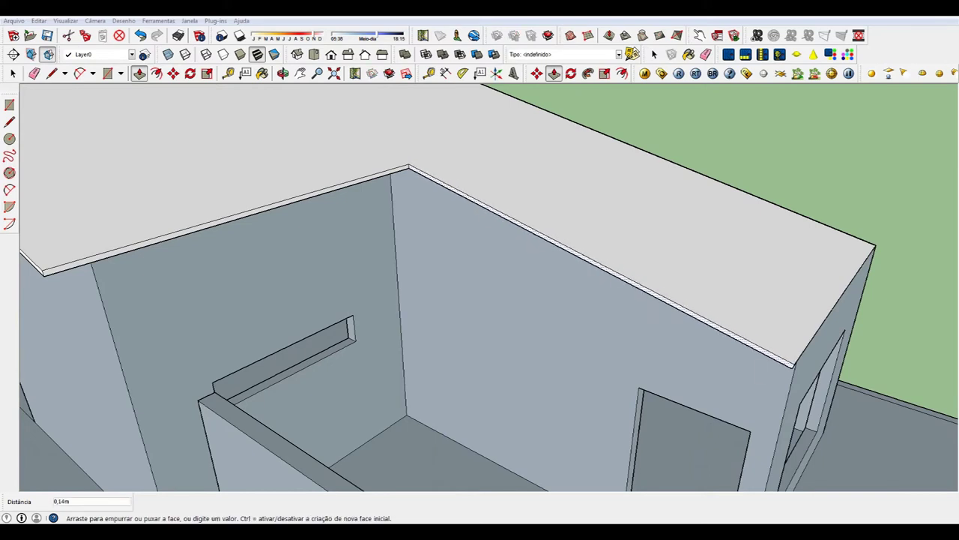
pyautogui.write(',5')
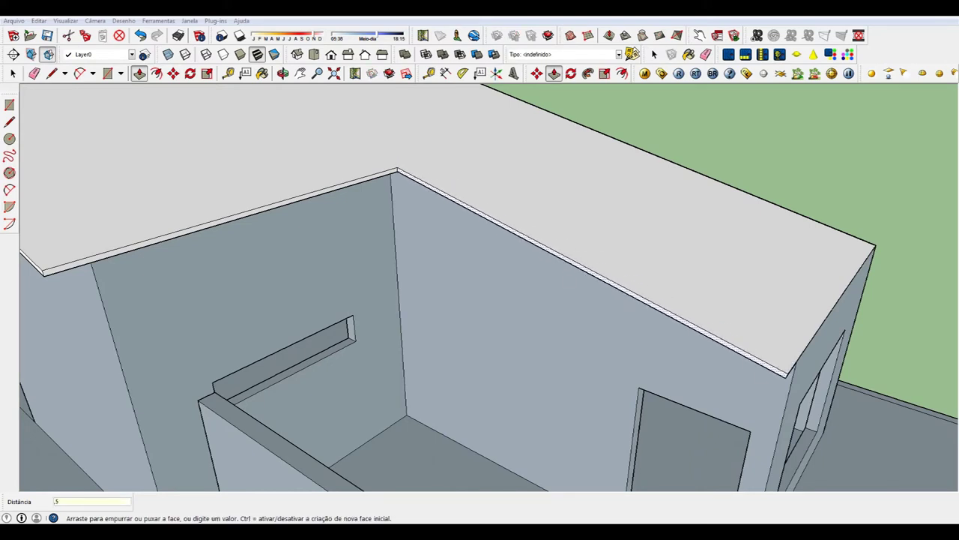
pyautogui.press('Return')
pyautogui.moveTo(480, 300); pyautogui.dragTo(428, 285, button='middle')
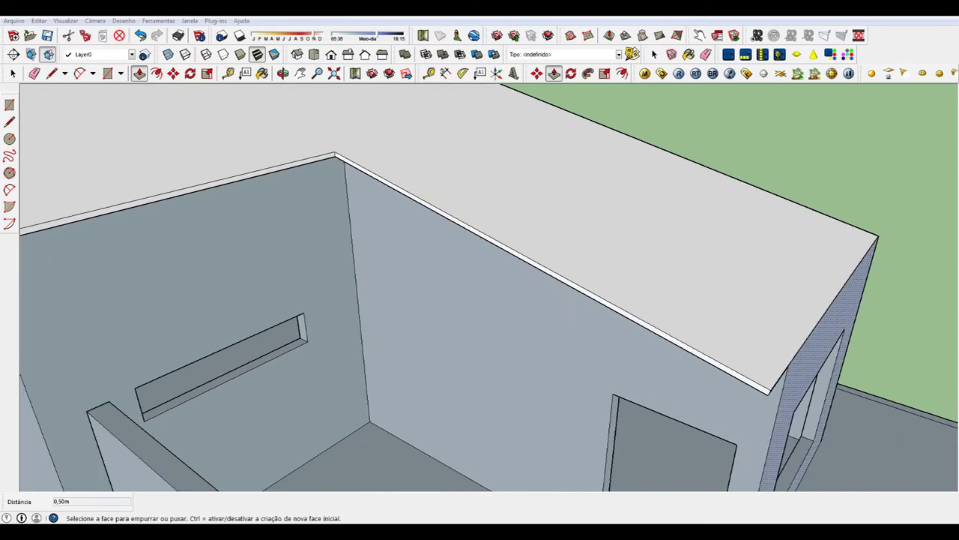
pyautogui.click(283, 73)
pyautogui.moveTo(480, 299); pyautogui.dragTo(420, 285)
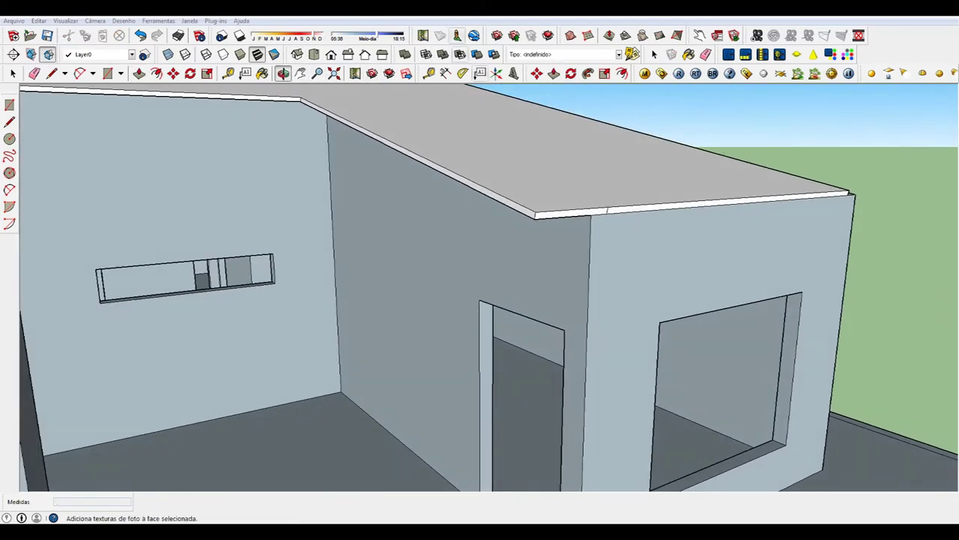
# Erase the stray edge along the roof fascia
pyautogui.click(35, 73)
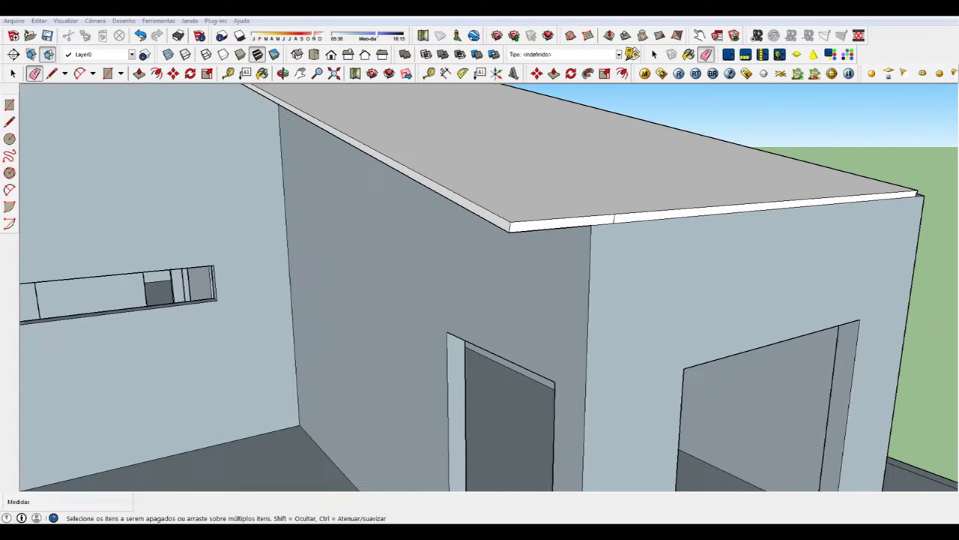
pyautogui.scroll(5, 487, 285)
pyautogui.click(614, 227)
pyautogui.moveTo(613, 227); pyautogui.dragTo(712, 232, button='middle')
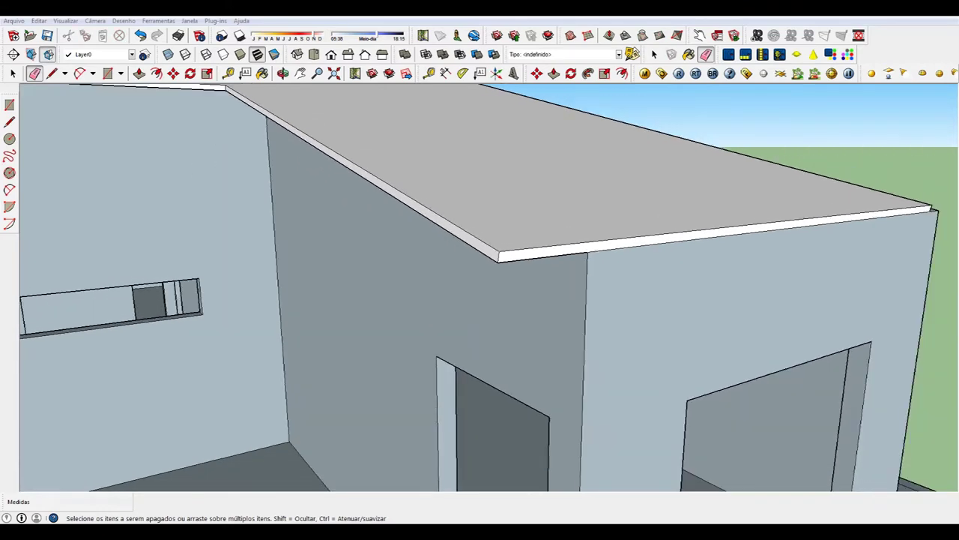
# Pull the roof's front edge face out 0,5 m as an eave
pyautogui.press('p')
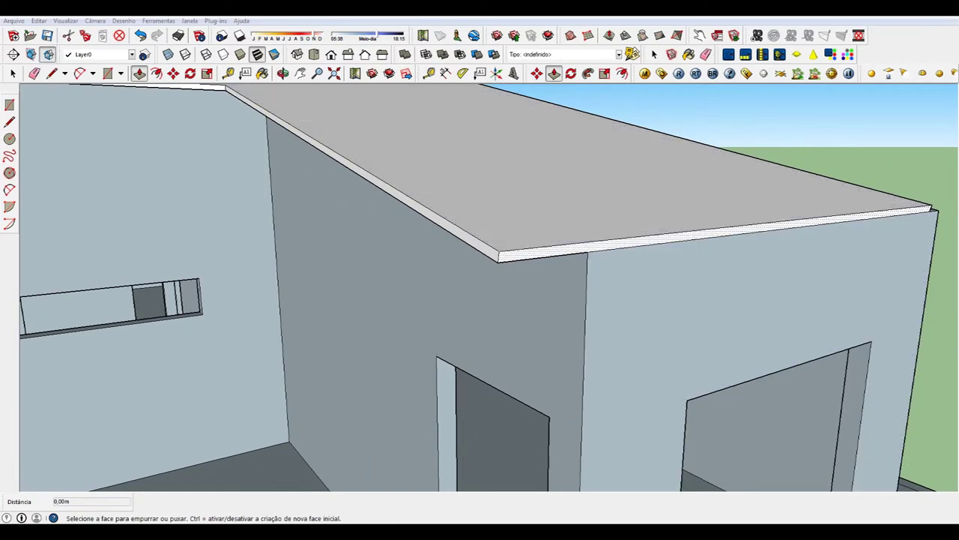
pyautogui.click(712, 232)
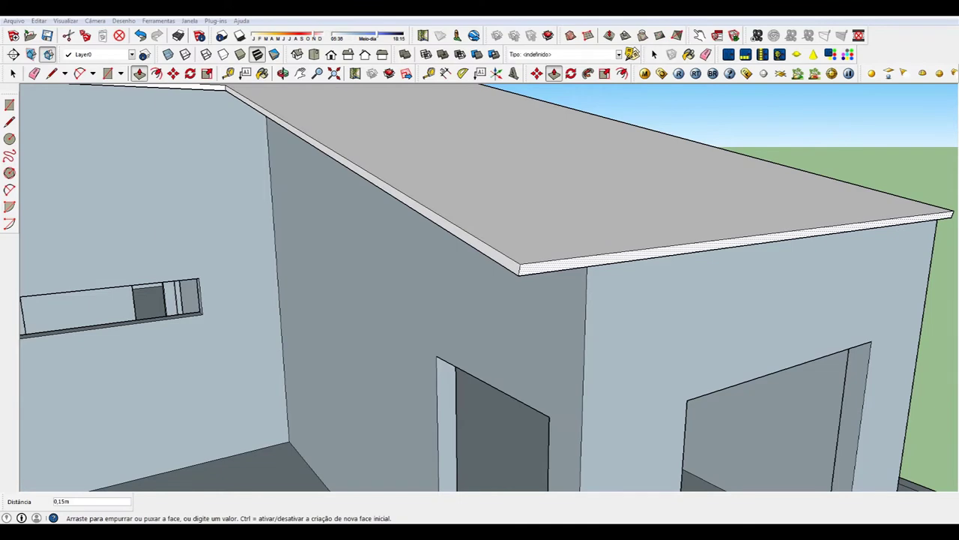
pyautogui.write('0,5')
pyautogui.press('Return')
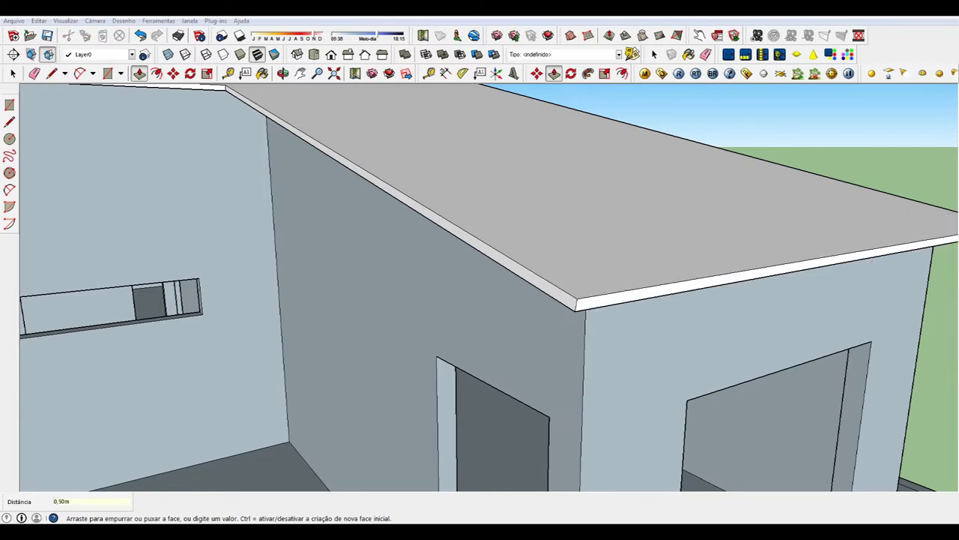
# Extend the roof slab's side edge 0,5 m beyond the wall
pyautogui.moveTo(300, 225); pyautogui.dragTo(51, 110, button='middle')
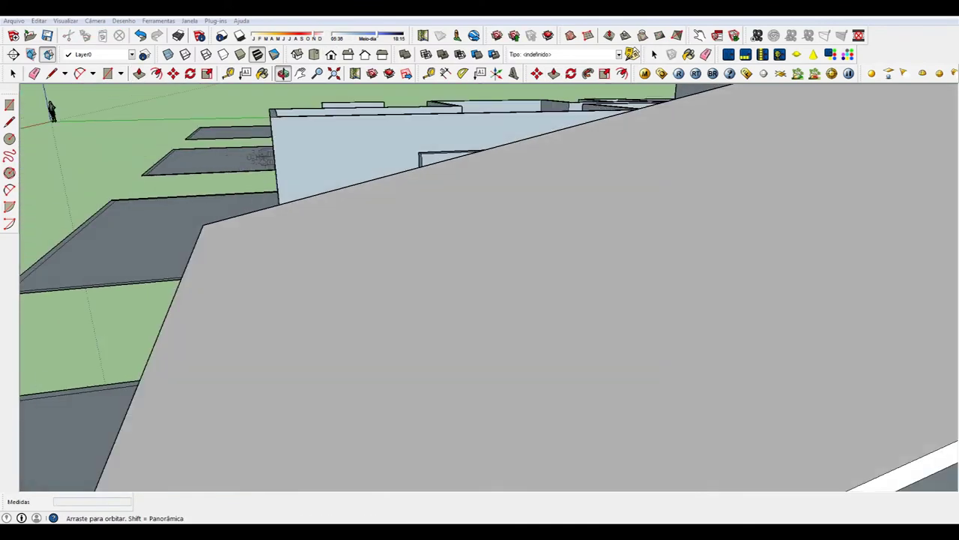
pyautogui.moveTo(479, 285); pyautogui.dragTo(390, 225, button='middle')
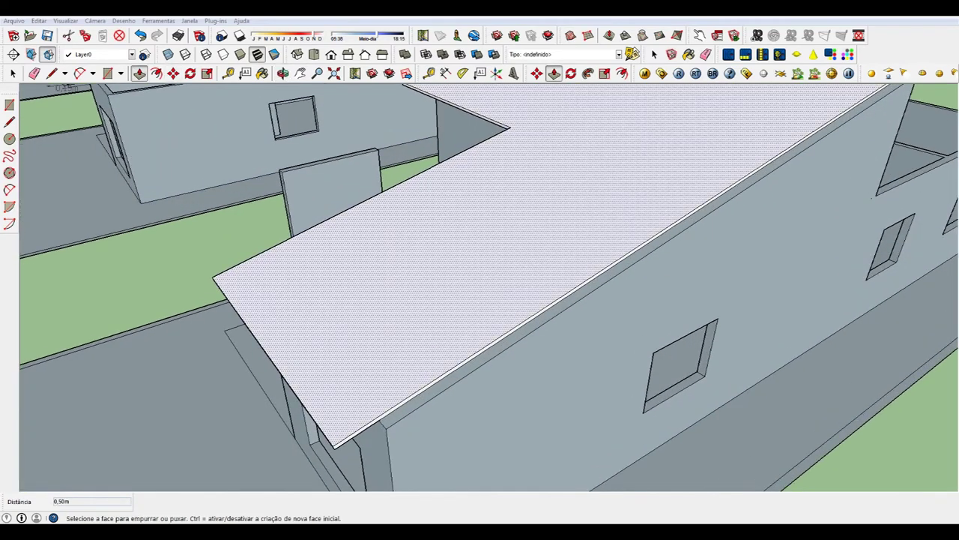
pyautogui.scroll(2, 429, 352)
pyautogui.scroll(-5, 450, 225)
pyautogui.scroll(5, 450, 225)
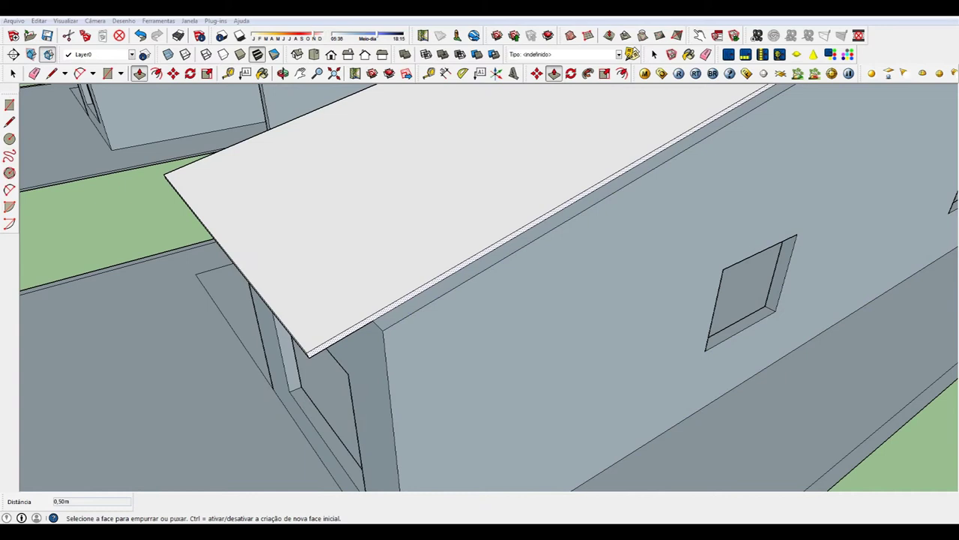
pyautogui.click(450, 210)
pyautogui.click(398, 337)
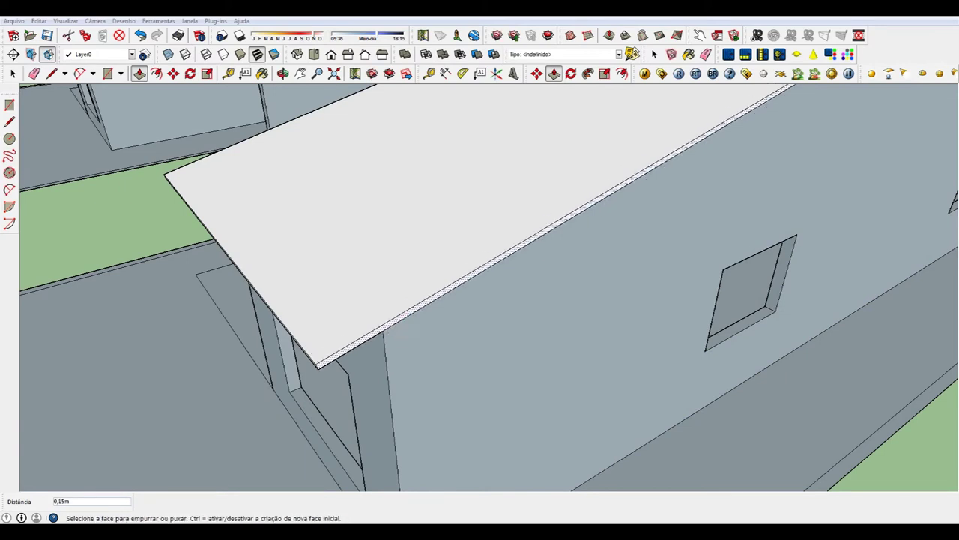
pyautogui.click(525, 247)
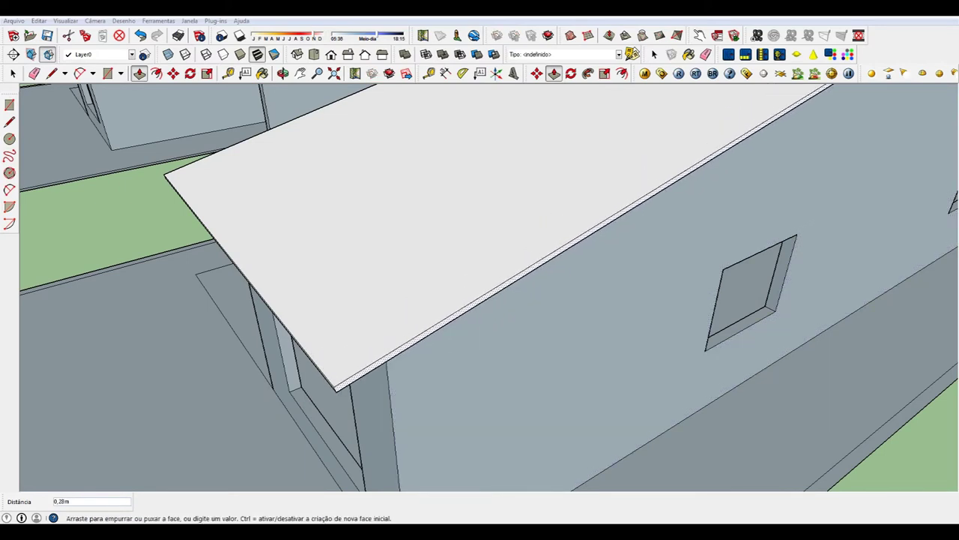
pyautogui.write('0,5')
pyautogui.press('Return')
# Orbit around the L-shaped house to inspect the interior rooms
pyautogui.scroll(-5, 480, 285)
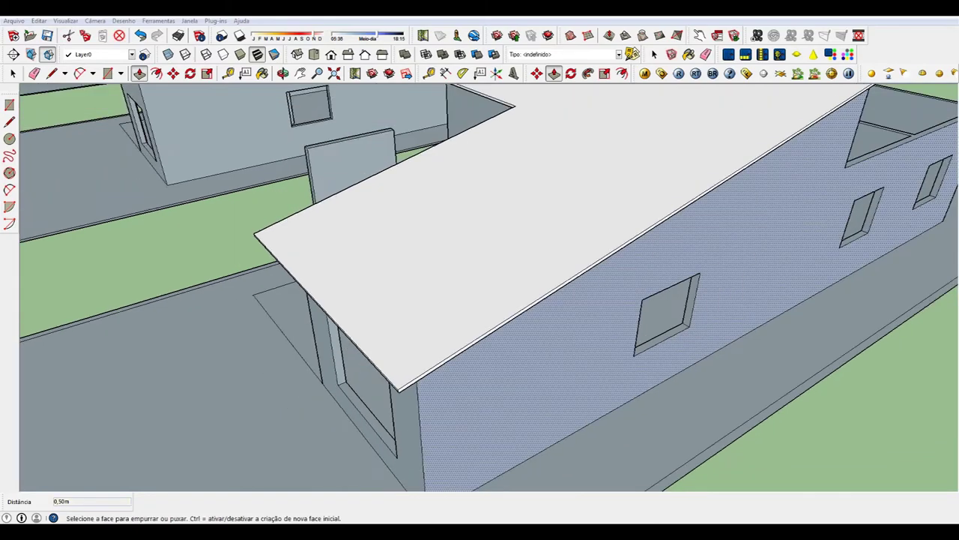
pyautogui.moveTo(480, 285); pyautogui.dragTo(525, 269, button='middle')
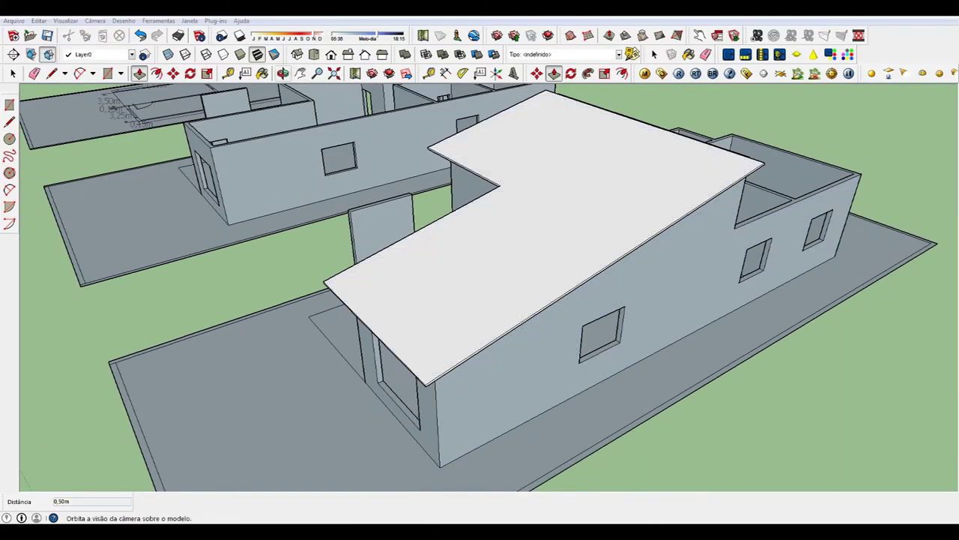
pyautogui.click(283, 73)
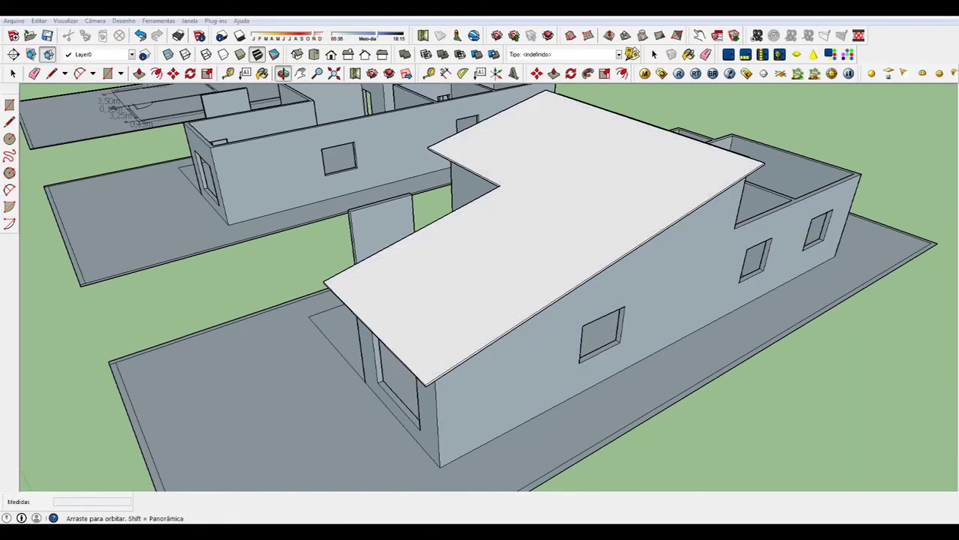
pyautogui.moveTo(479, 300); pyautogui.dragTo(315, 293)
pyautogui.scroll(2, 315, 188)
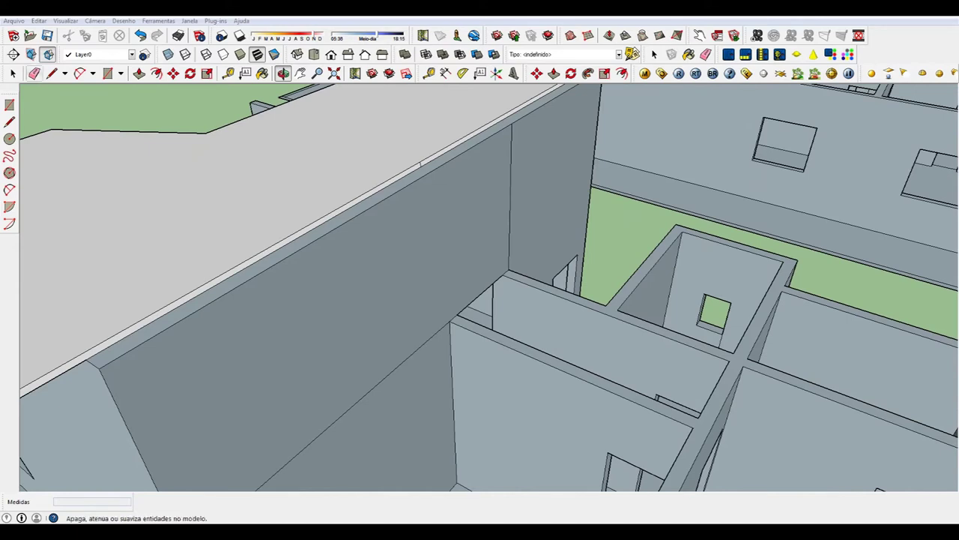
pyautogui.press('e')
pyautogui.scroll(2, 374, 127)
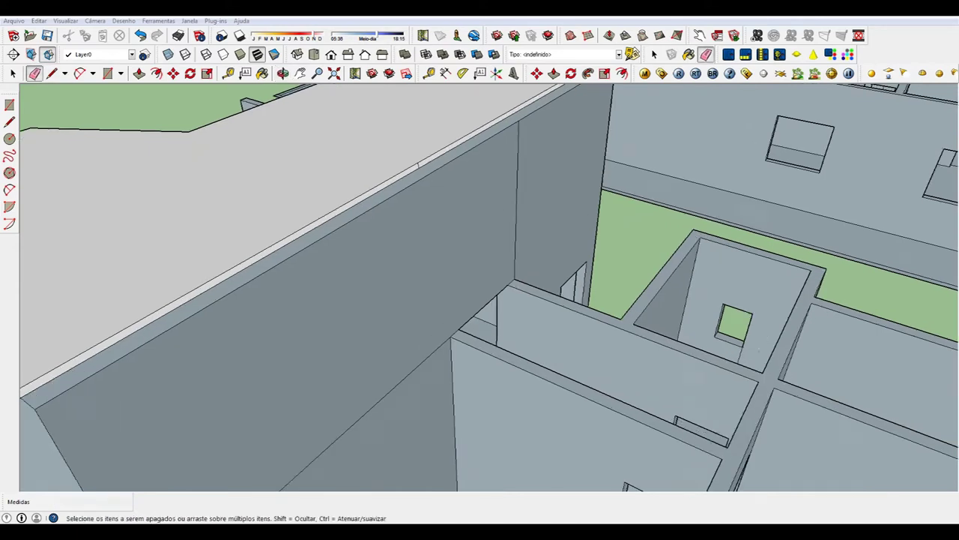
pyautogui.scroll(-3, 488, 284)
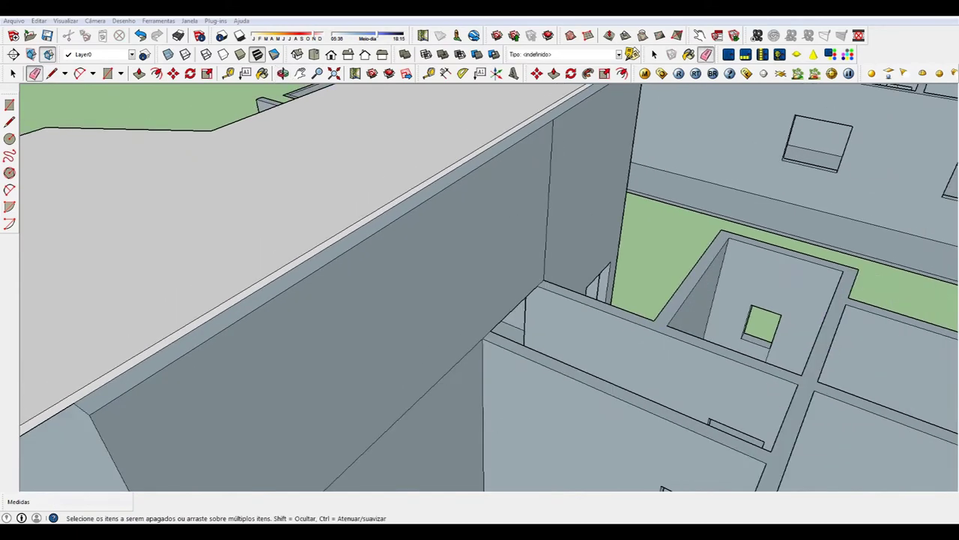
pyautogui.scroll(-3, 488, 285)
pyautogui.scroll(3, 487, 285)
pyautogui.scroll(2, 487, 284)
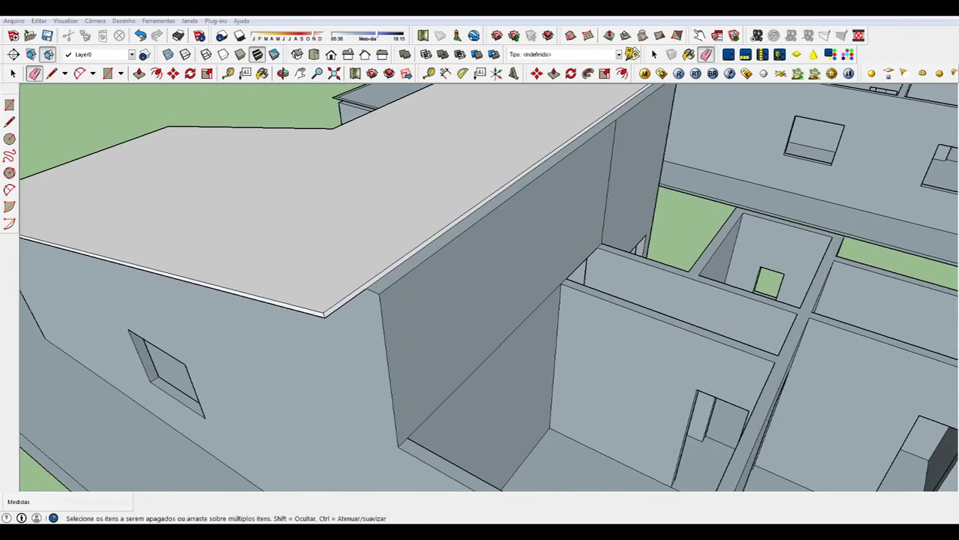
# Pull another roof edge face out 0,5 m to form its eave
pyautogui.press('p')
pyautogui.click(487, 208)
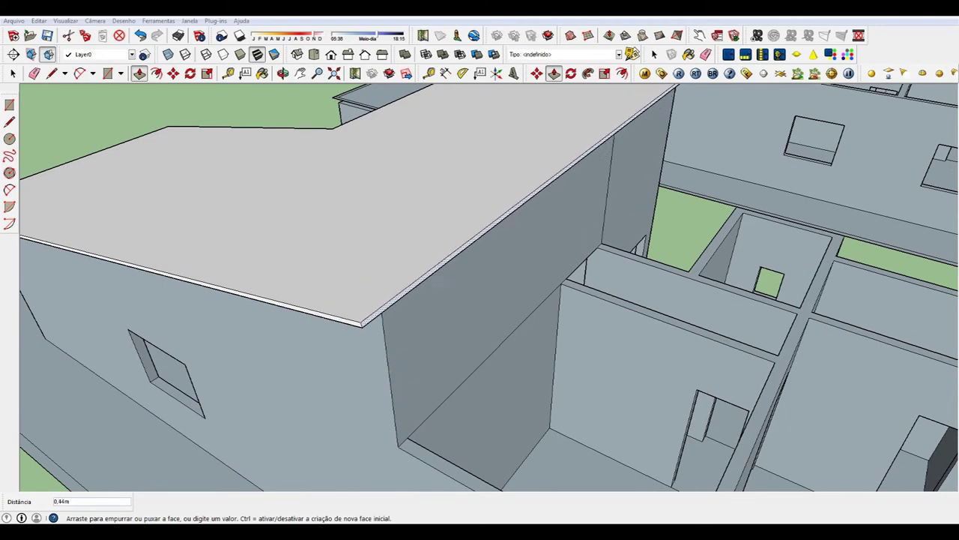
pyautogui.click(386, 332)
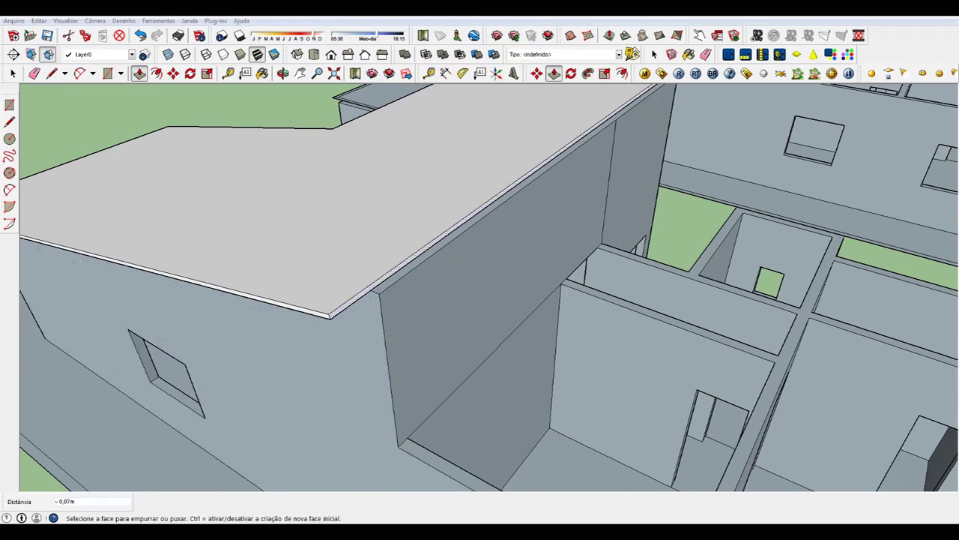
pyautogui.click(487, 210)
pyautogui.write('0,5')
pyautogui.press('Return')
pyautogui.scroll(-3, 480, 288)
pyautogui.moveTo(480, 288); pyautogui.dragTo(449, 225, button='middle')
# Mark 0,5 m down the roof corner and draw the beam line across to the far wall edge
pyautogui.moveTo(480, 288)
pyautogui.mouseDown(button='middle')
pyautogui.moveTo(479, 254)
pyautogui.moveTo(420, 187)
pyautogui.moveTo(483, 285)
pyautogui.moveTo(449, 330)
pyautogui.moveTo(464, 308)
pyautogui.moveTo(435, 314)
pyautogui.moveTo(472, 296)
pyautogui.moveTo(420, 270)
pyautogui.moveTo(457, 296)
pyautogui.moveTo(420, 289)
pyautogui.mouseUp(button='middle')
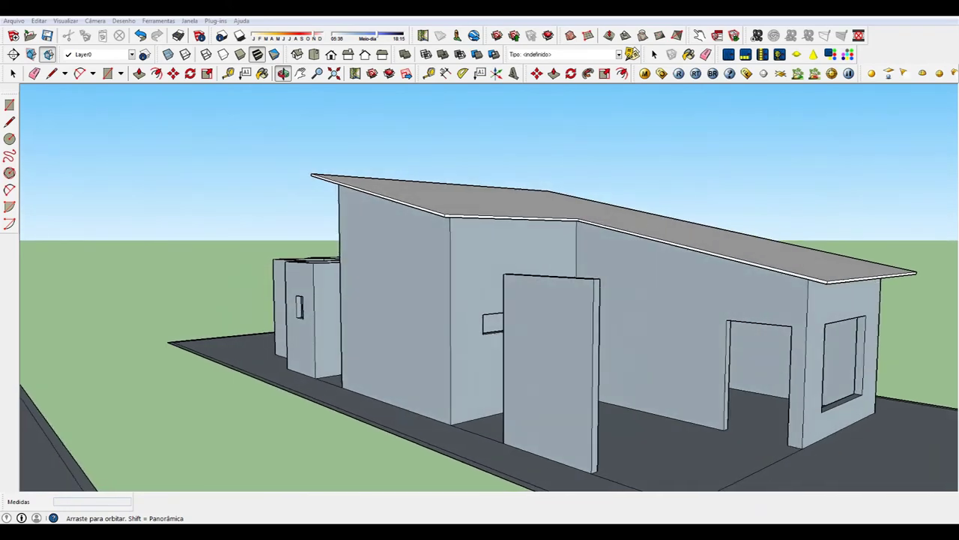
pyautogui.moveTo(480, 299); pyautogui.dragTo(446, 296, button='middle')
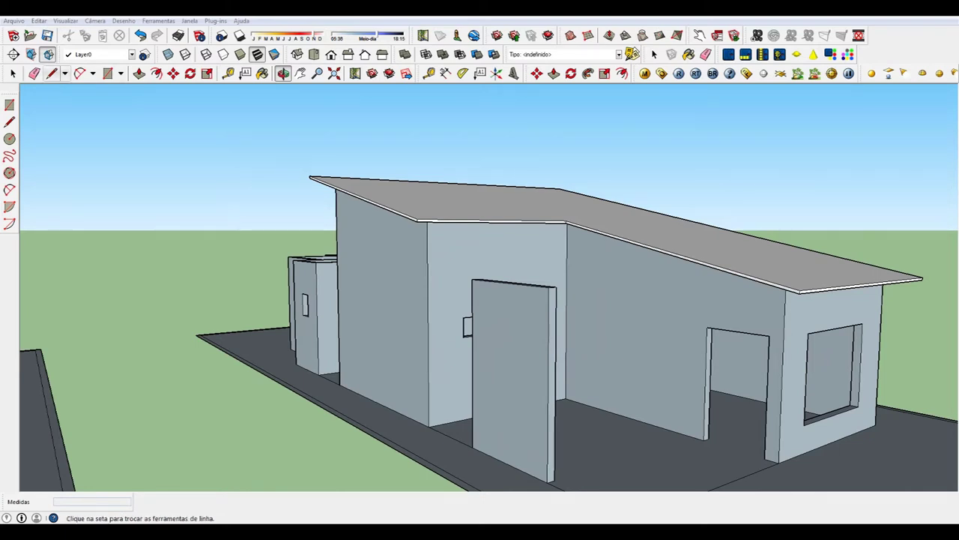
pyautogui.click(52, 75)
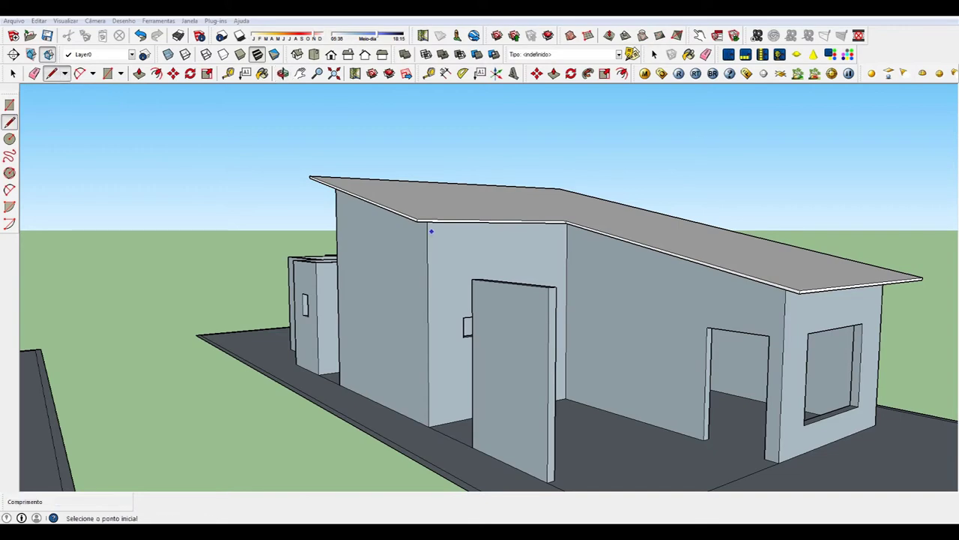
pyautogui.scroll(4, 437, 227)
pyautogui.click(282, 72)
pyautogui.moveTo(480, 300); pyautogui.dragTo(592, 286)
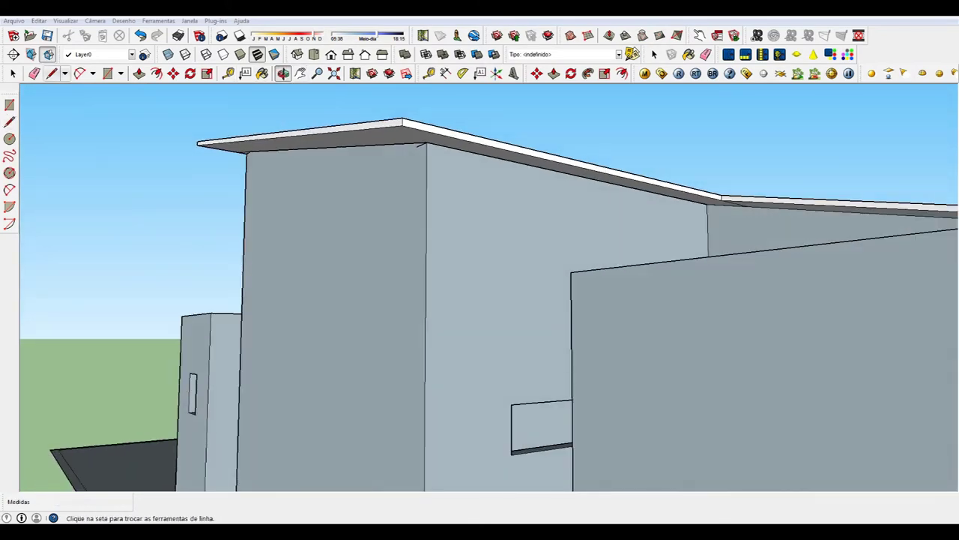
pyautogui.press('l')
pyautogui.click(425, 142)
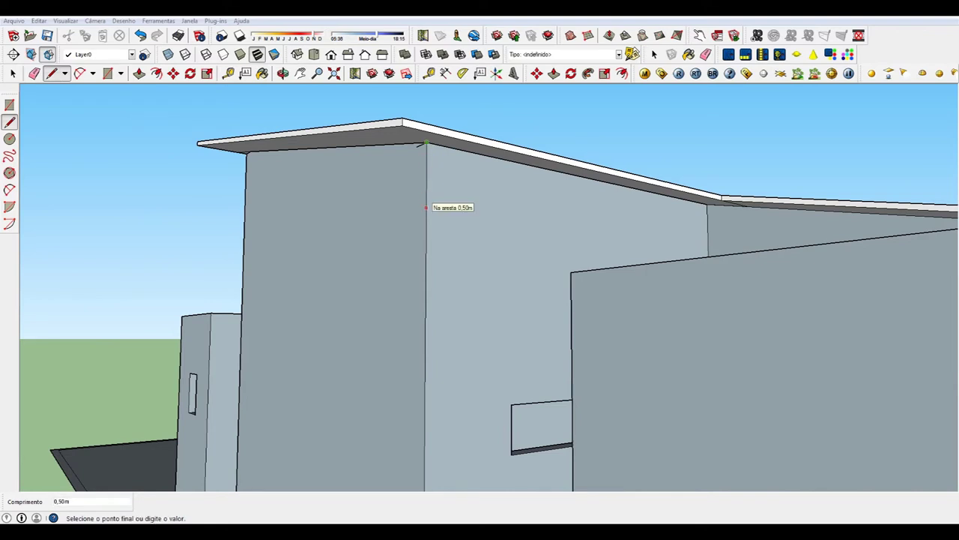
pyautogui.press('Escape')
pyautogui.click(425, 208)
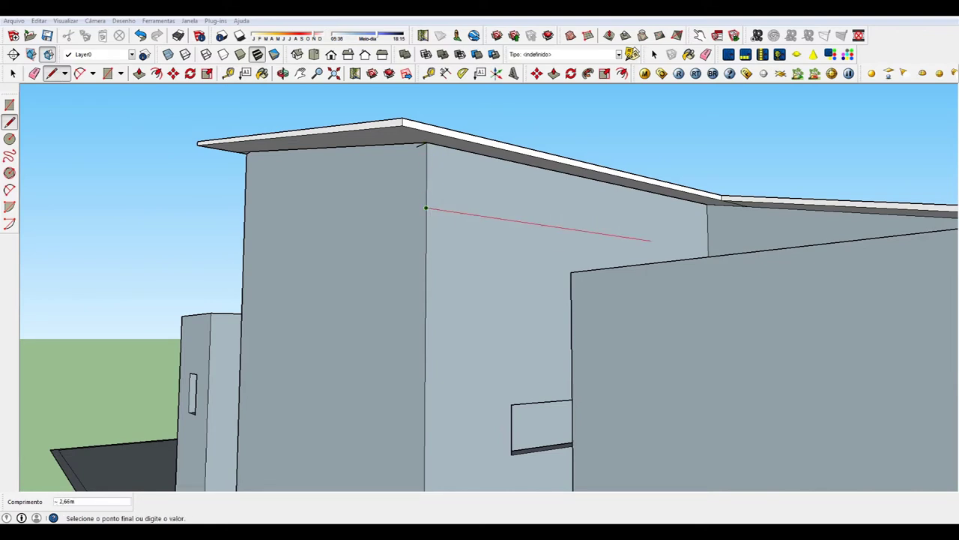
pyautogui.click(707, 248)
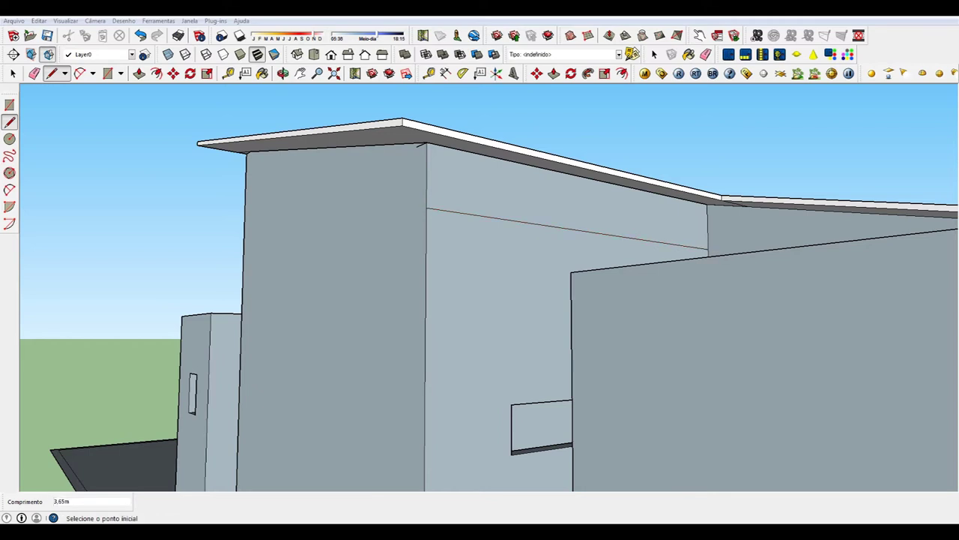
# Orbit around the house to check the line, then start a new line at the wall corner
pyautogui.click(282, 73)
pyautogui.moveTo(480, 300)
pyautogui.mouseDown()
pyautogui.moveTo(450, 270)
pyautogui.moveTo(420, 292)
pyautogui.moveTo(345, 300)
pyautogui.mouseUp()
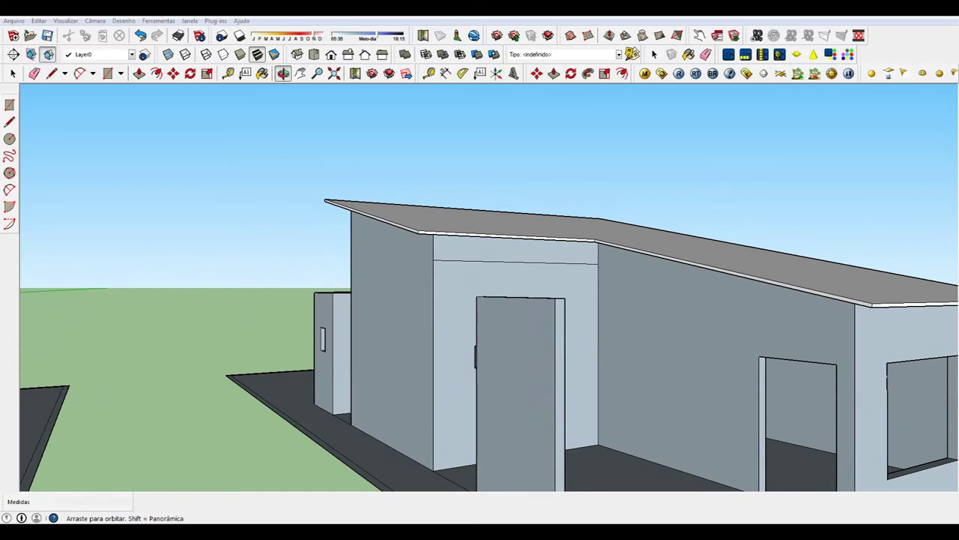
pyautogui.press('l')
pyautogui.scroll(-1, 674, 325)
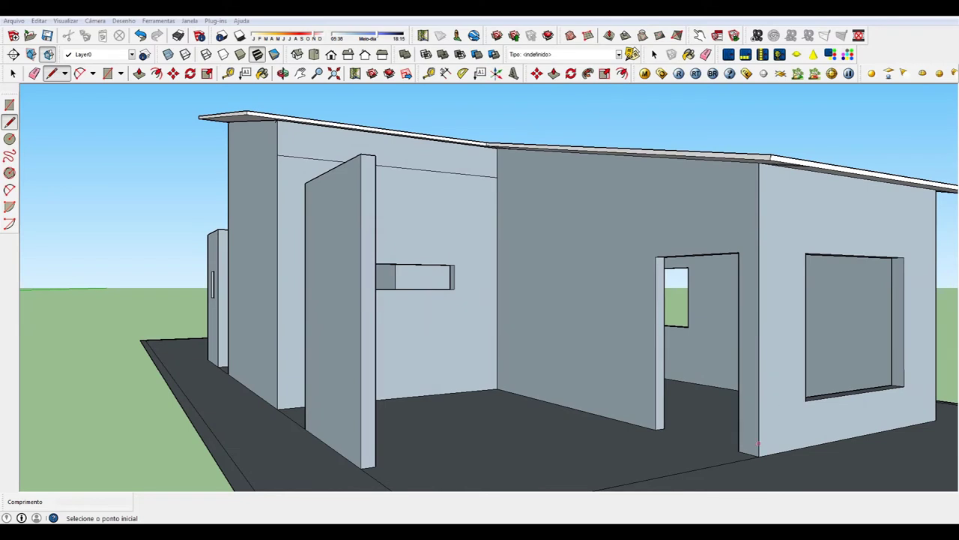
pyautogui.click(758, 456)
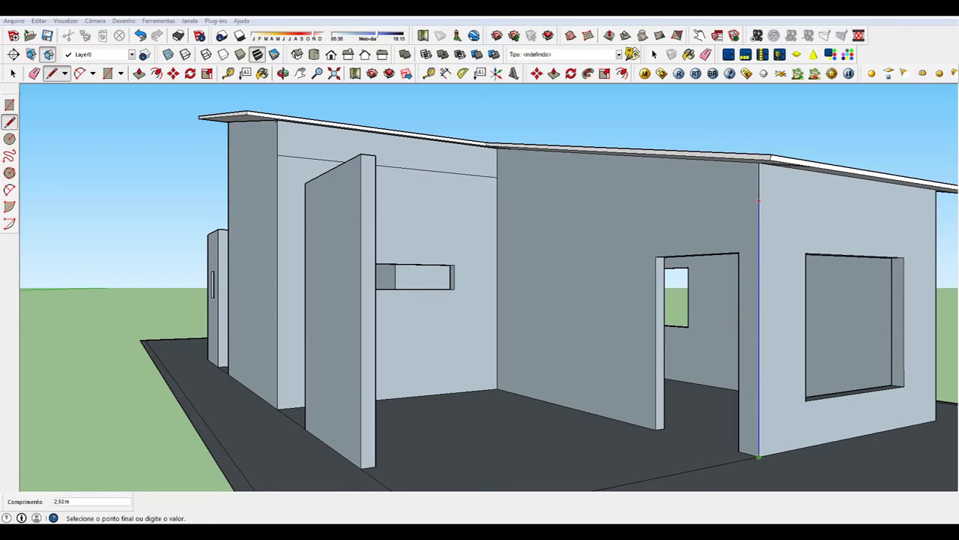
# Outline a 0,20 m square face on the wall just beneath the roof edge
pyautogui.write('2')
pyautogui.press('Return')
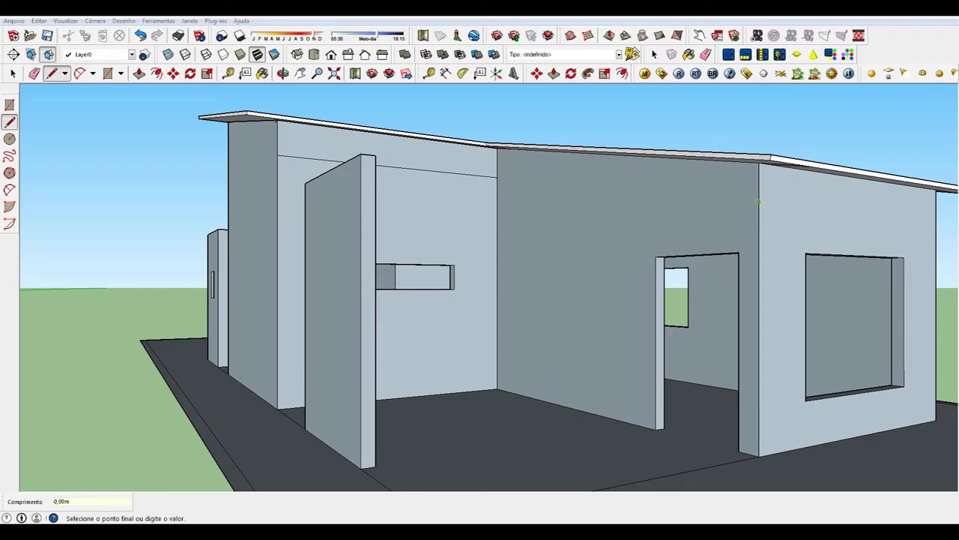
pyautogui.scroll(3, 759, 201)
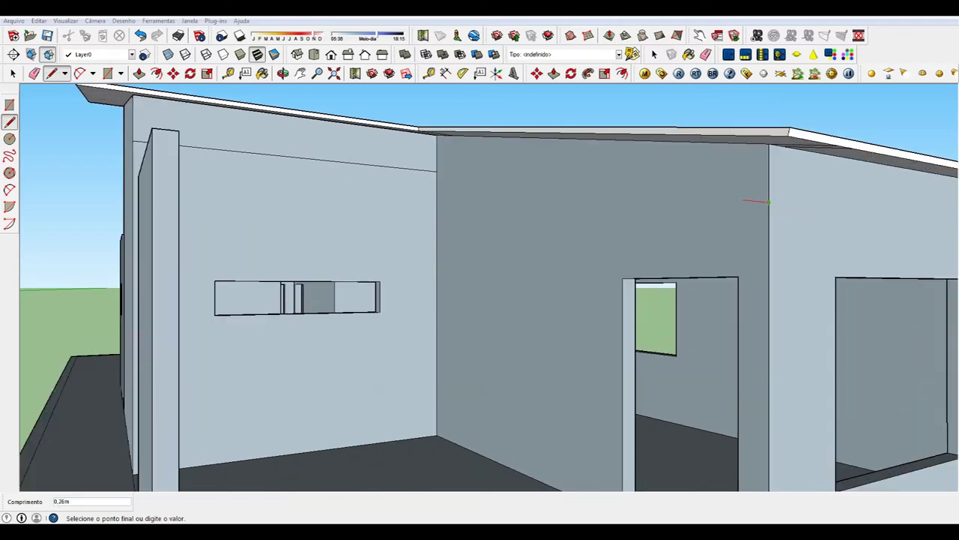
pyautogui.scroll(2, 766, 201)
pyautogui.scroll(2, 766, 203)
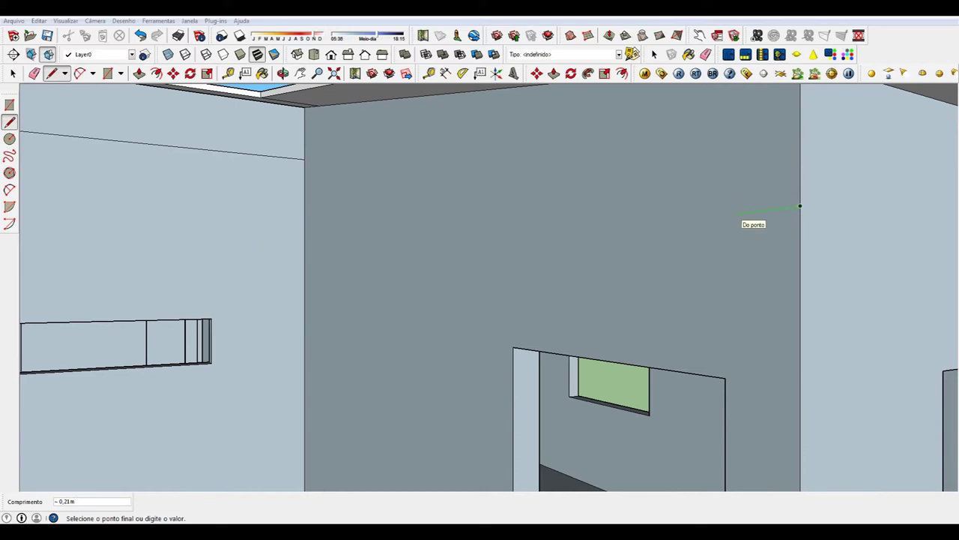
pyautogui.write('2')
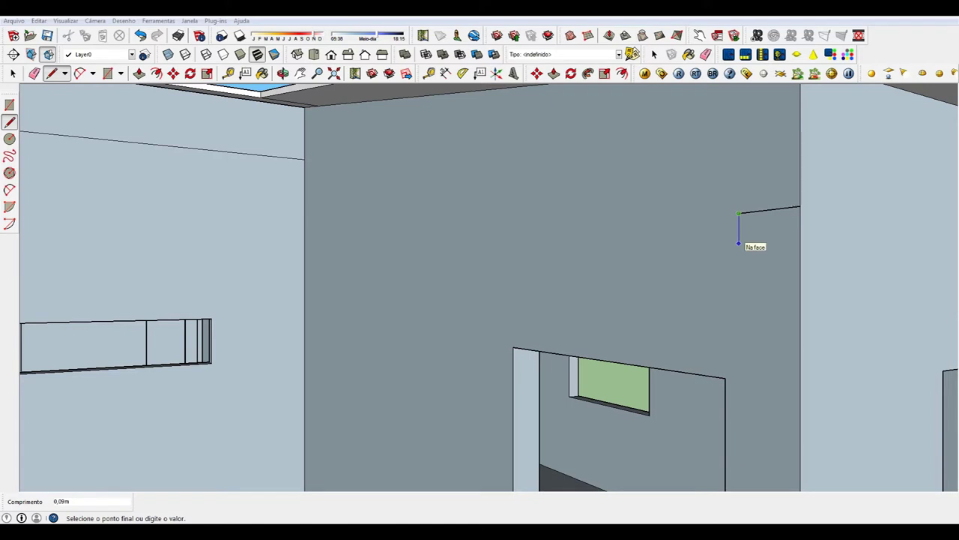
pyautogui.write(',')
pyautogui.press('Return')
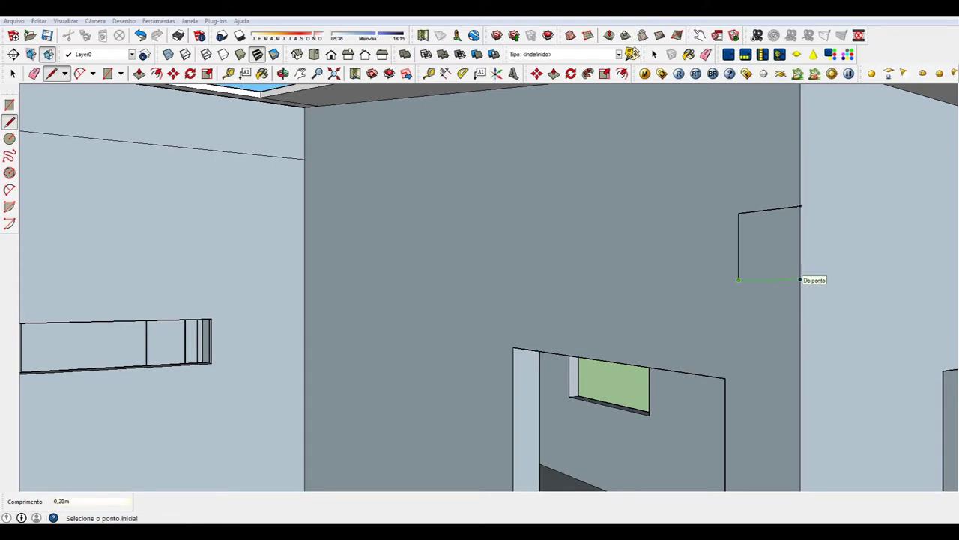
pyautogui.click(801, 279)
pyautogui.moveTo(800, 279); pyautogui.dragTo(736, 330, button='middle')
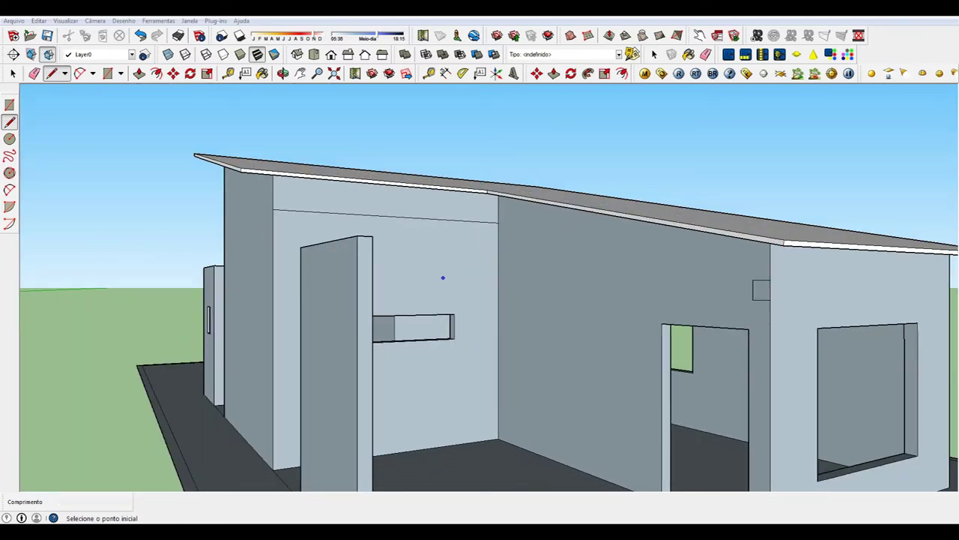
pyautogui.click(138, 73)
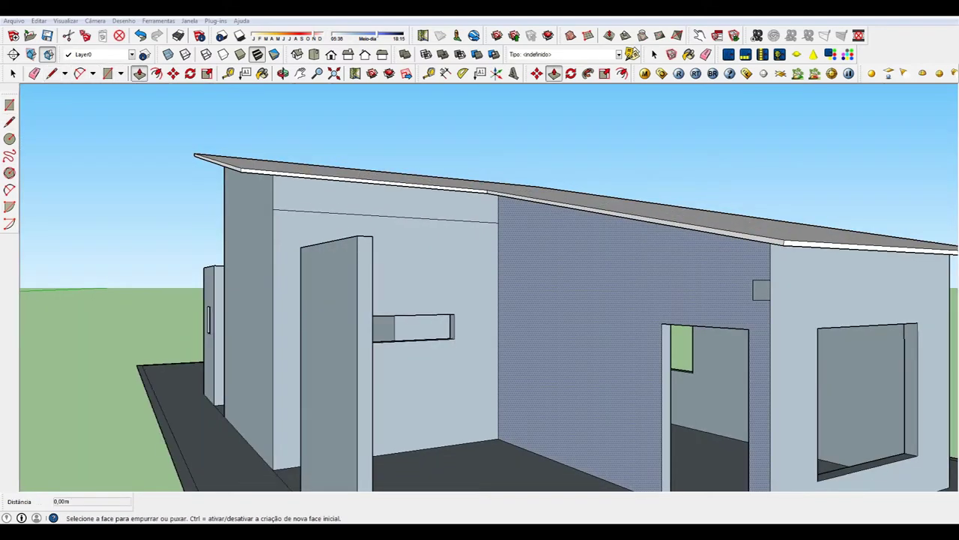
# Extrude the small square 3,65 m into a beam across the room
pyautogui.click(761, 290)
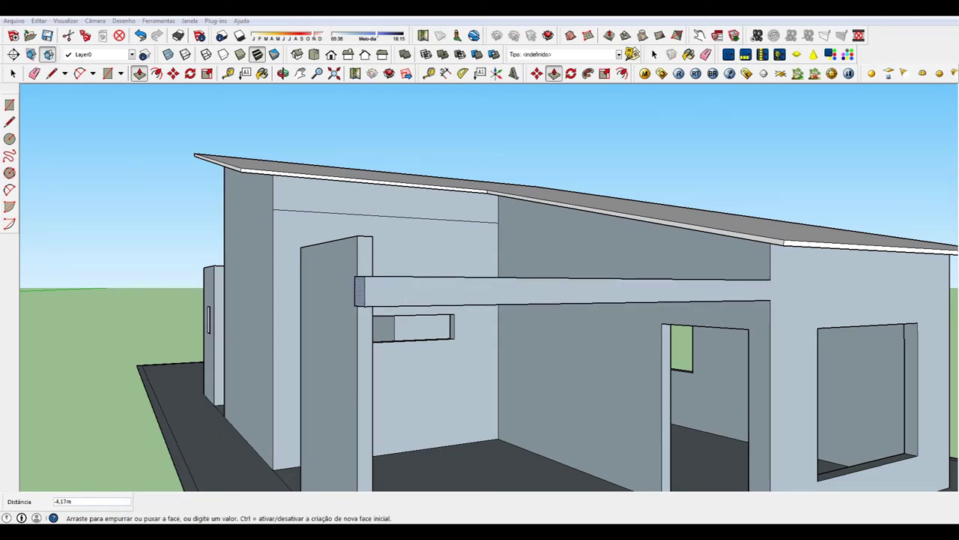
pyautogui.scroll(-3, 372, 258)
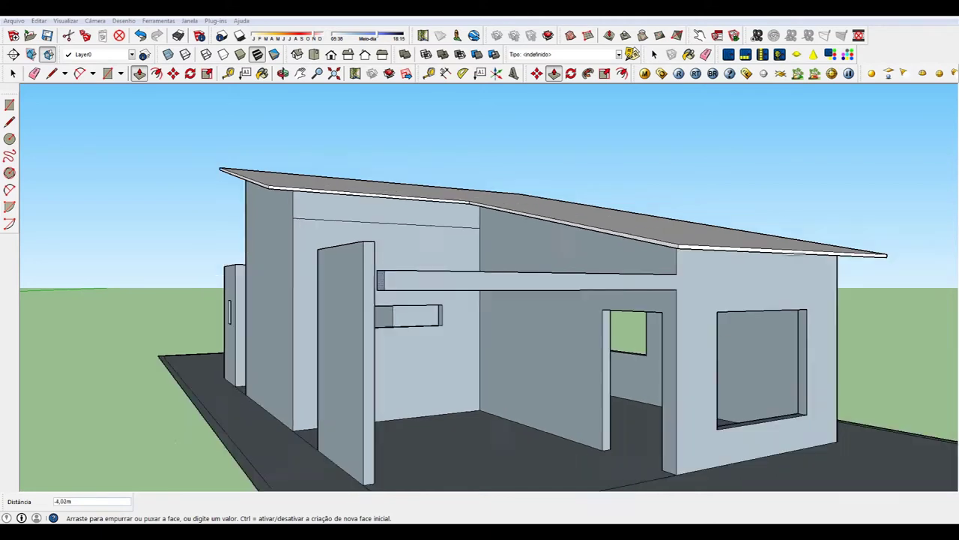
pyautogui.scroll(-2, 373, 258)
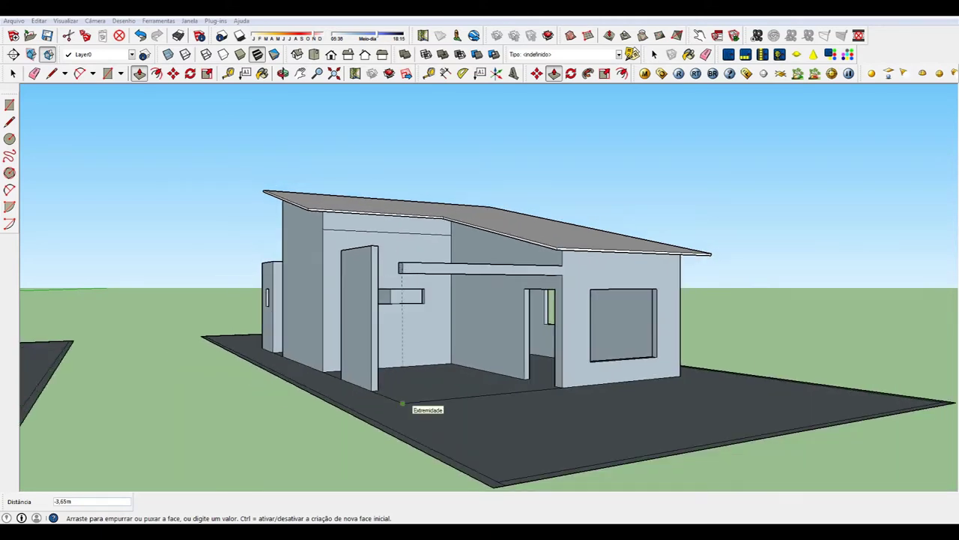
pyautogui.scroll(1, 401, 403)
pyautogui.scroll(1, 401, 403)
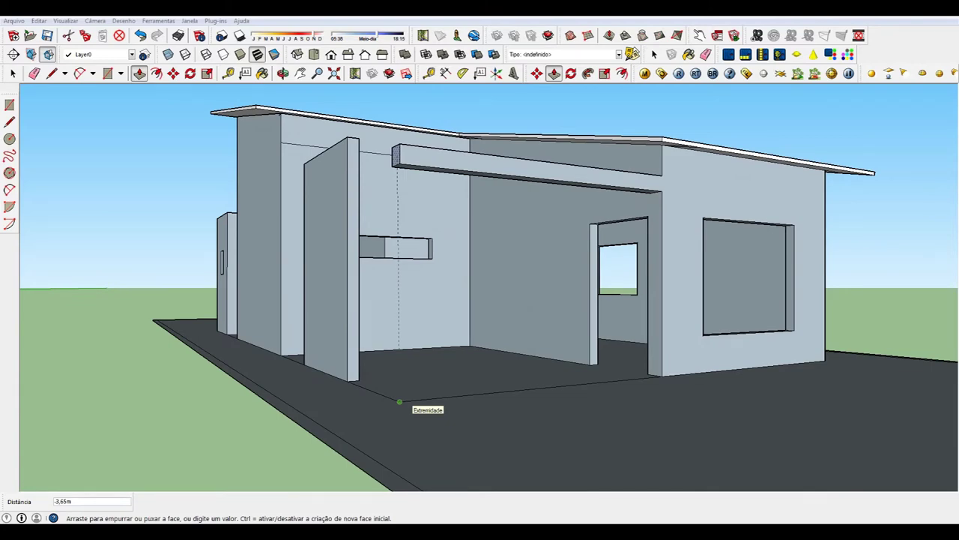
pyautogui.click(399, 403)
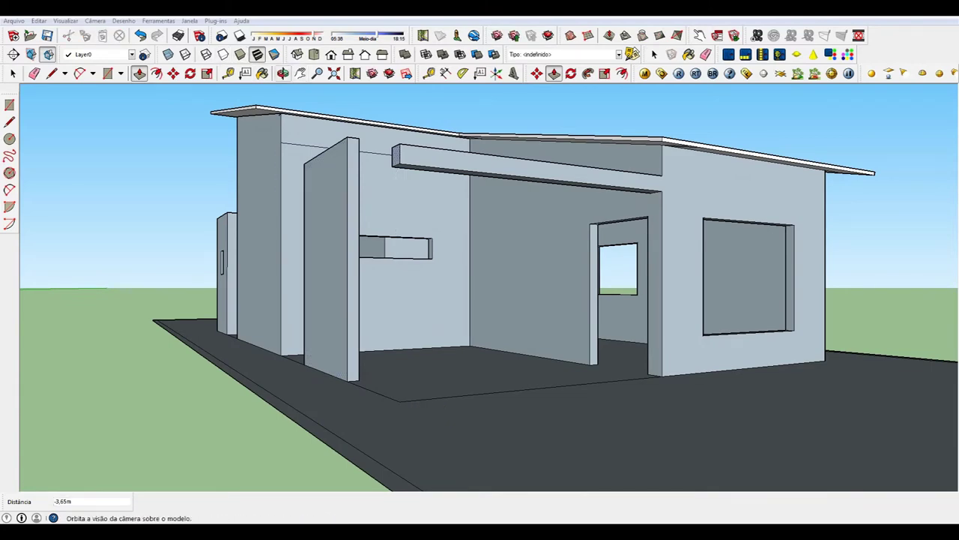
# Push the free-standing wall's top face down toward the beam
pyautogui.click(283, 73)
pyautogui.moveTo(480, 225); pyautogui.dragTo(420, 299)
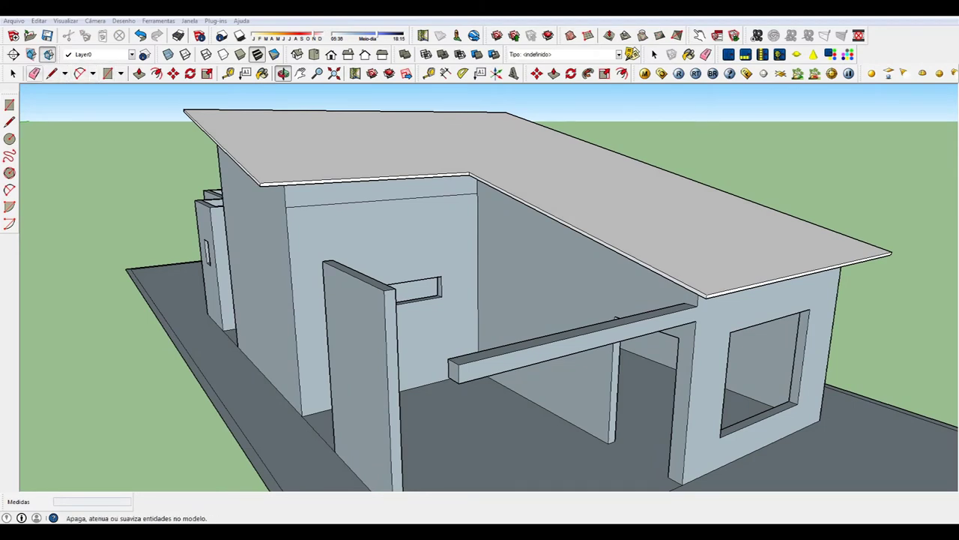
pyautogui.click(553, 72)
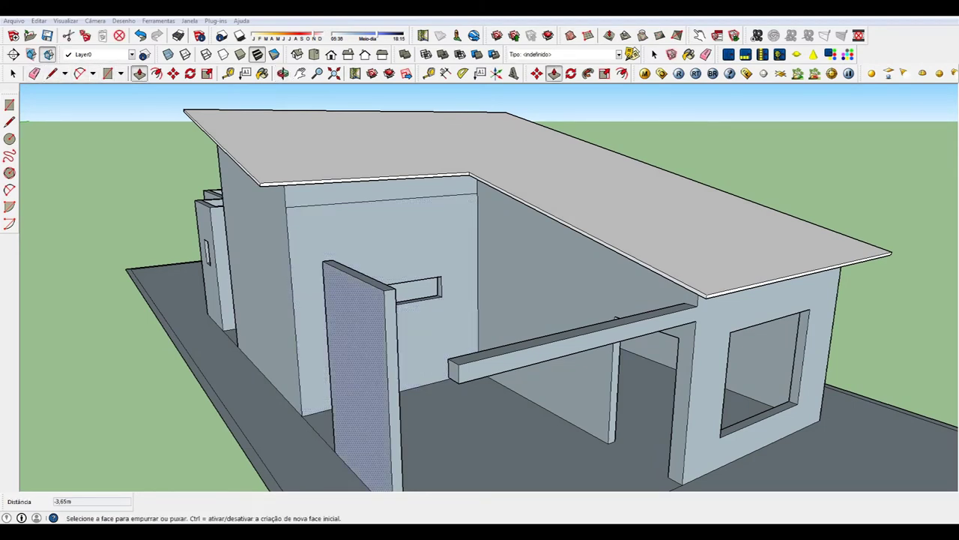
pyautogui.moveTo(356, 274)
pyautogui.mouseDown()
pyautogui.moveTo(362, 345)
pyautogui.moveTo(457, 383)
pyautogui.mouseUp()
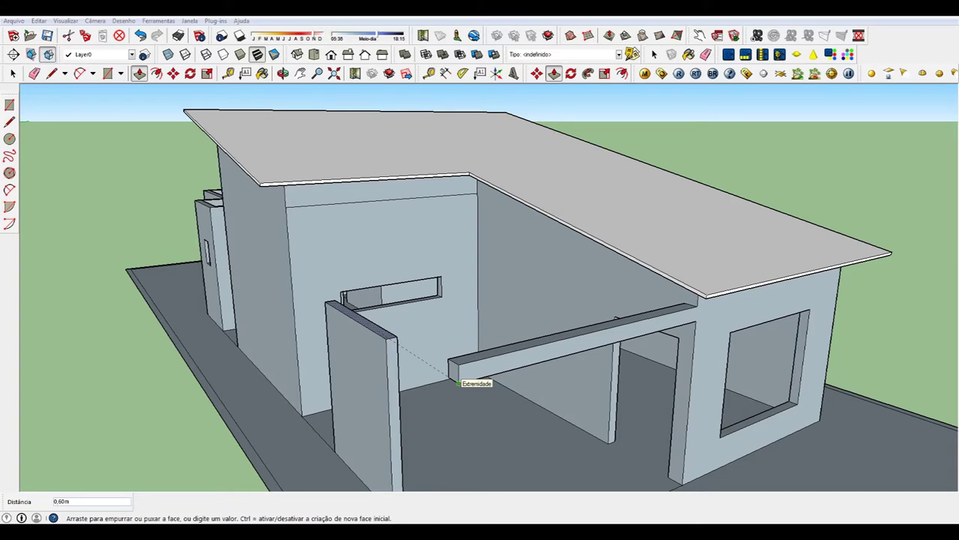
pyautogui.moveTo(457, 383)
pyautogui.mouseDown(button='middle')
pyautogui.moveTo(438, 378)
pyautogui.moveTo(480, 359)
pyautogui.moveTo(420, 356)
pyautogui.mouseUp(button='middle')
# Draw a line across the first beam's end face
pyautogui.scroll(5, 438, 379)
pyautogui.press('l')
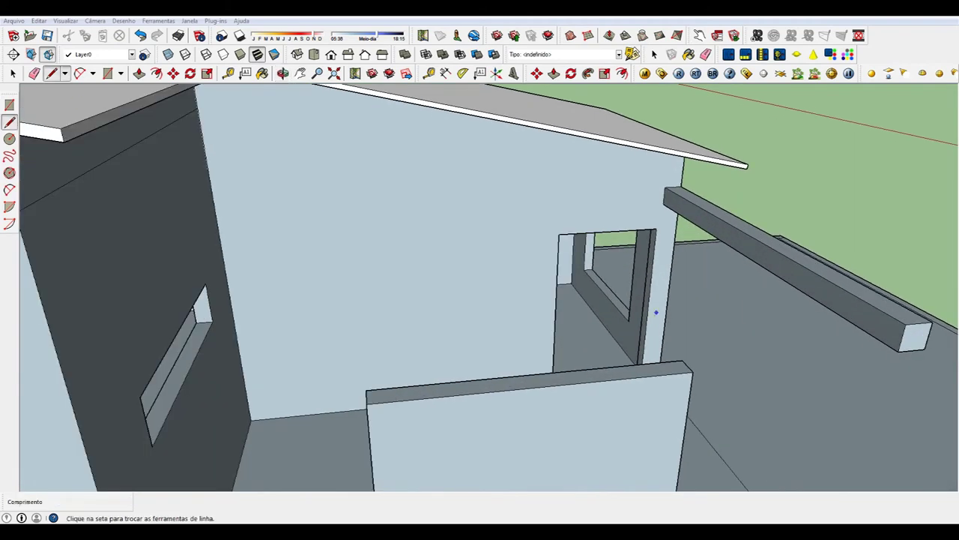
pyautogui.click(905, 324)
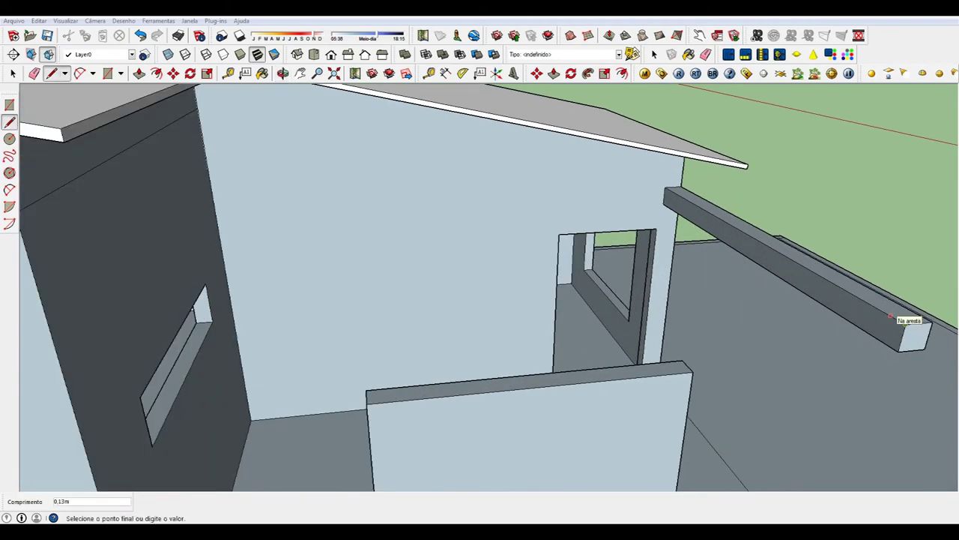
pyautogui.click(905, 324)
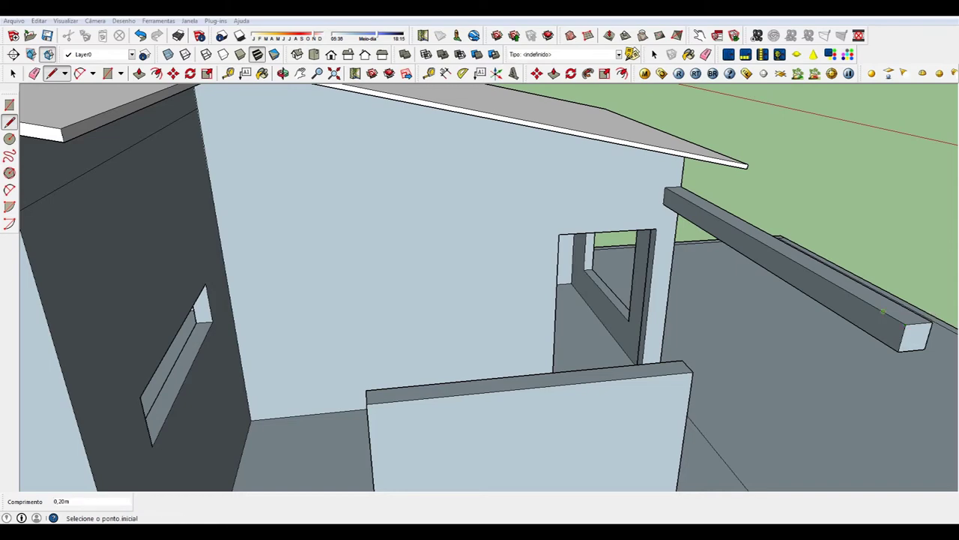
pyautogui.scroll(-2, 881, 337)
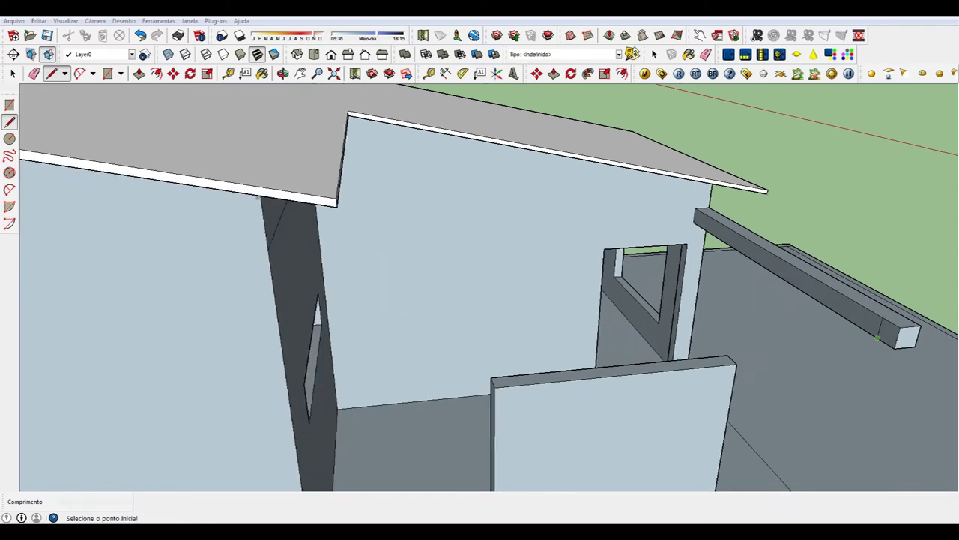
pyautogui.scroll(-1, 877, 338)
# Extrude the beam end about 4,95 m to the wall edge and erase the leftover edge
pyautogui.press('p')
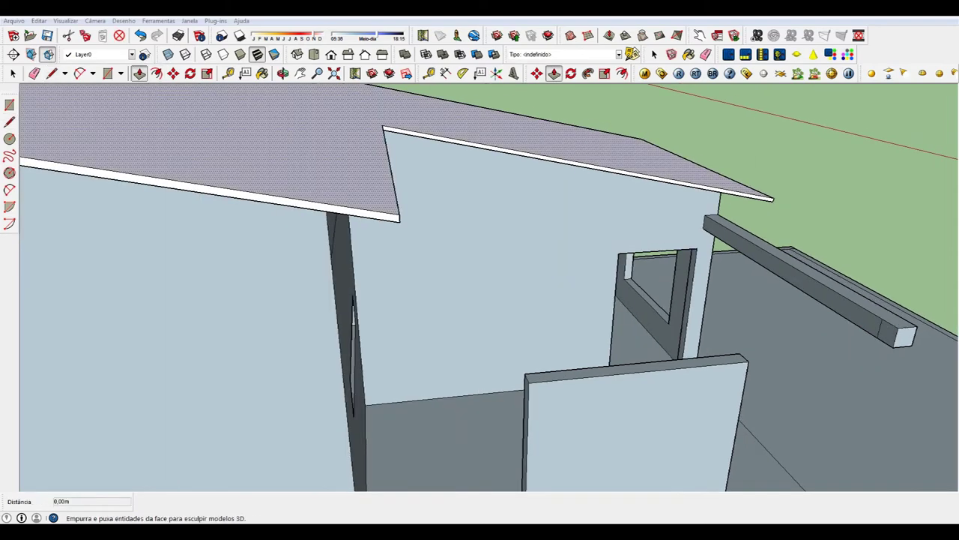
pyautogui.moveTo(903, 335); pyautogui.dragTo(343, 388)
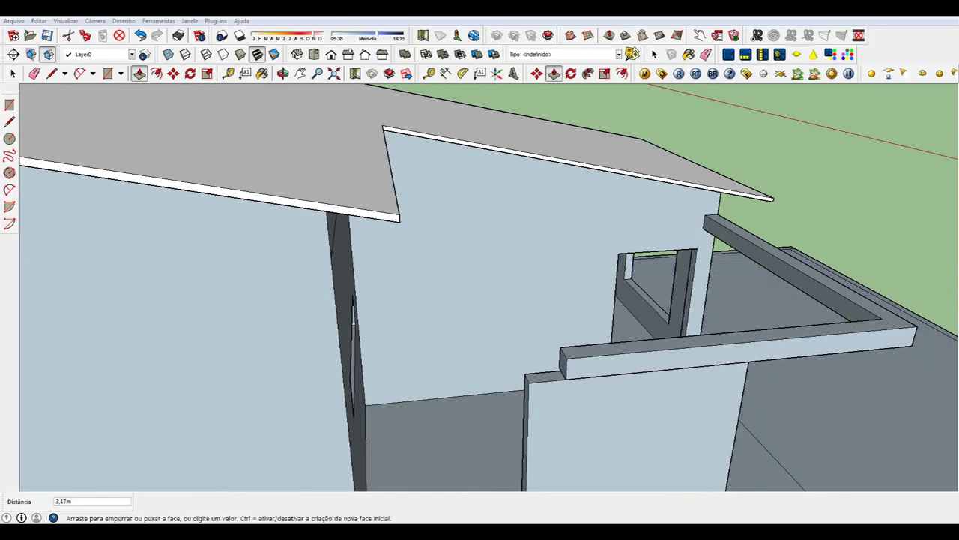
pyautogui.moveTo(342, 389); pyautogui.dragTo(342, 364)
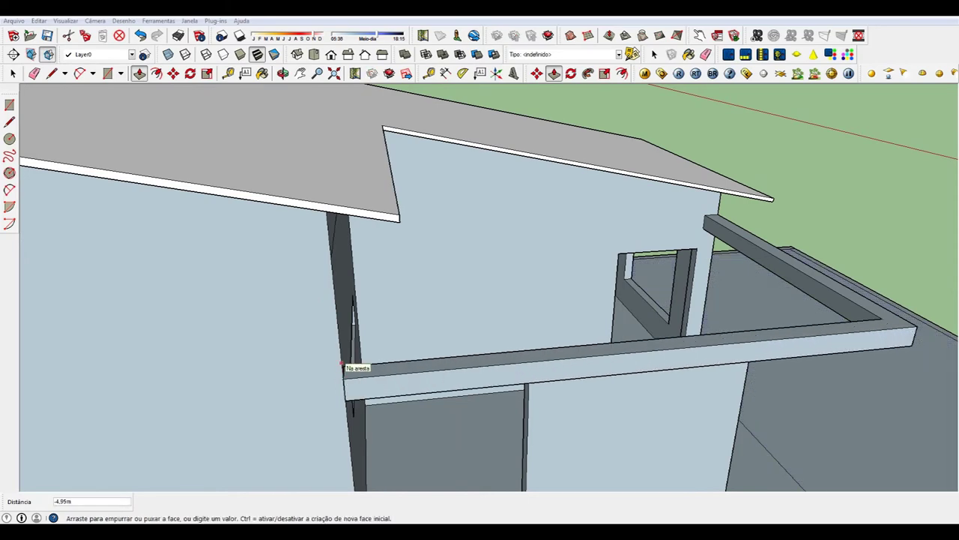
pyautogui.click(342, 364)
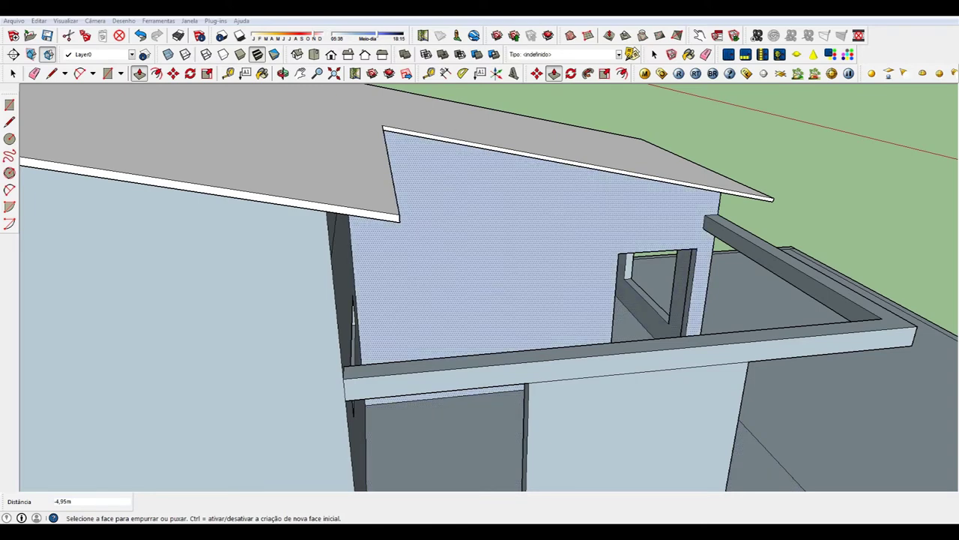
pyautogui.click(34, 73)
pyautogui.click(638, 372)
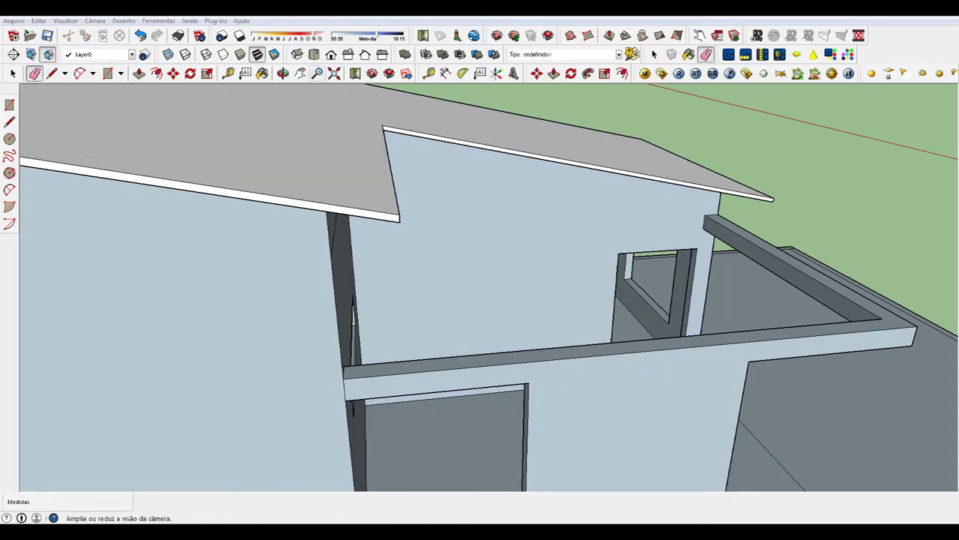
pyautogui.moveTo(479, 300); pyautogui.dragTo(412, 283, button='middle')
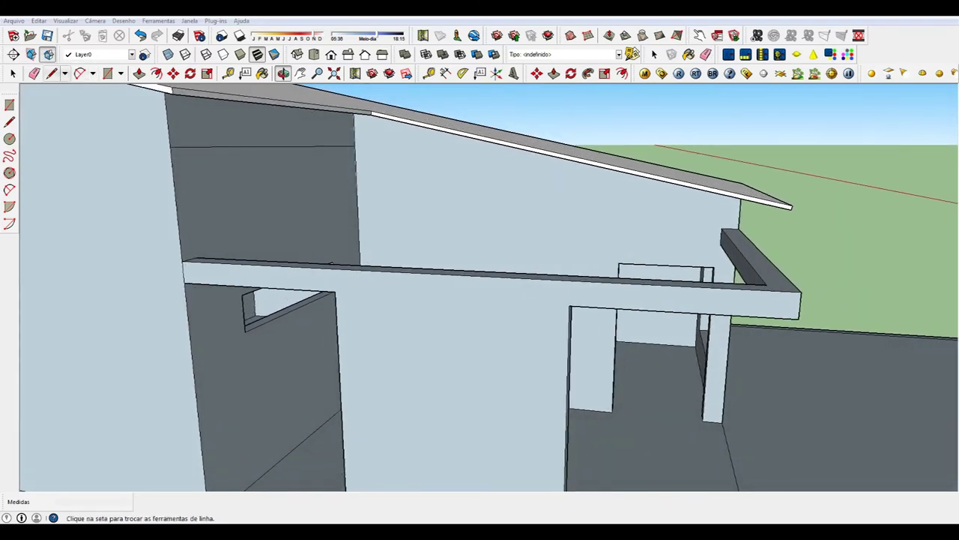
# Draw lines from both wall corners to the roof corners to close the gable face
pyautogui.click(51, 73)
pyautogui.click(354, 146)
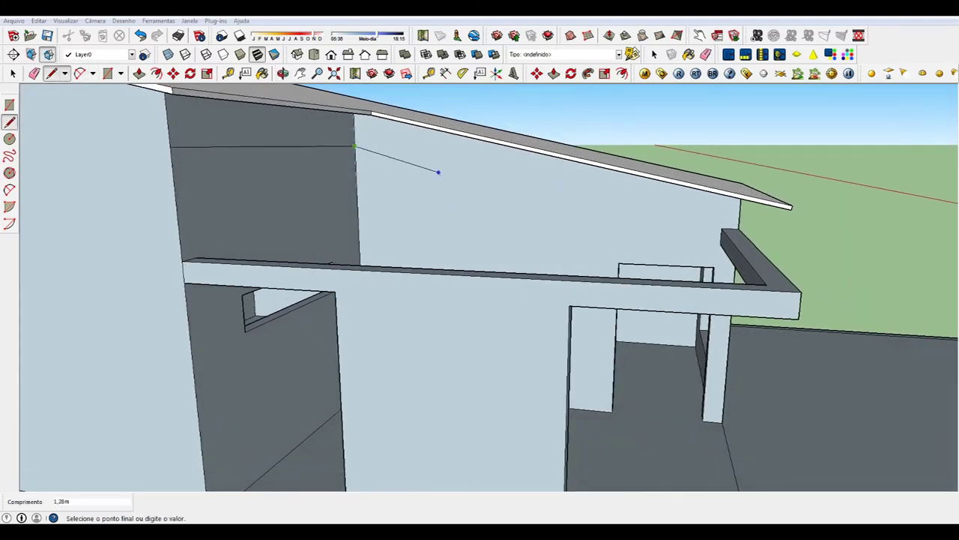
pyautogui.click(740, 227)
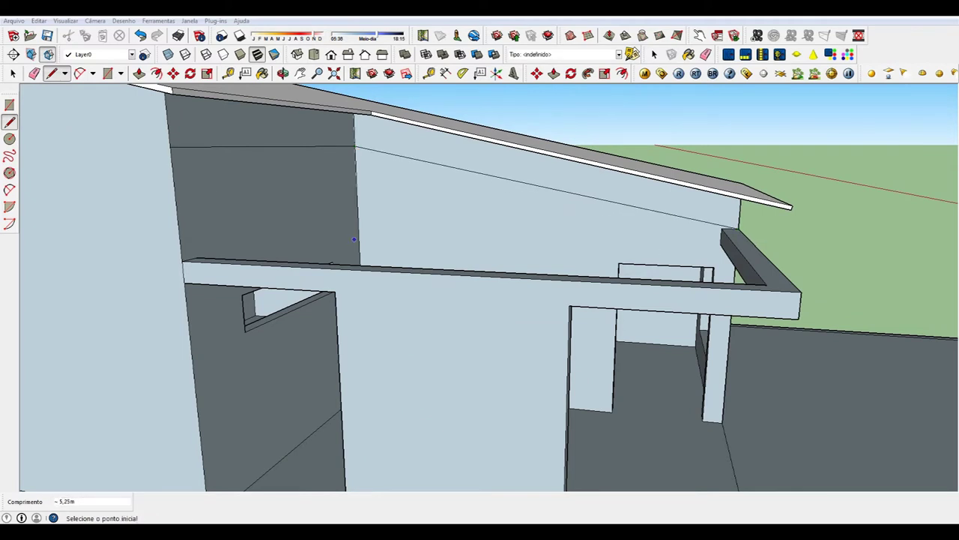
pyautogui.click(170, 146)
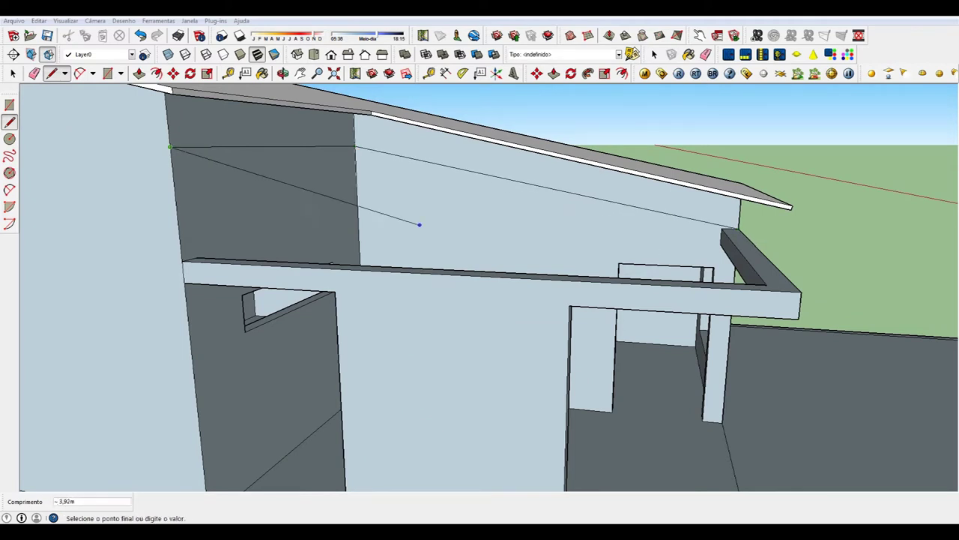
pyautogui.click(800, 293)
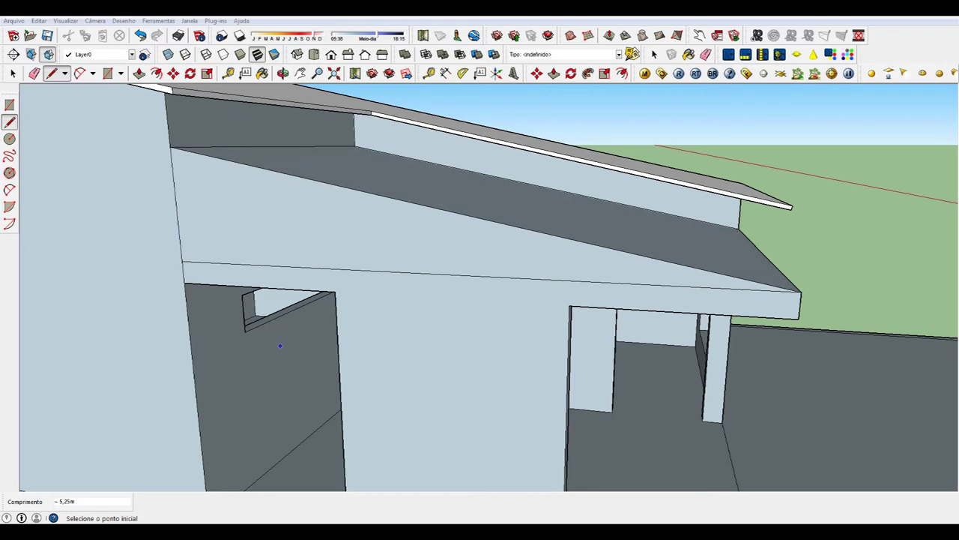
# Erase the seam edge between the front beam and the wall above
pyautogui.click(34, 73)
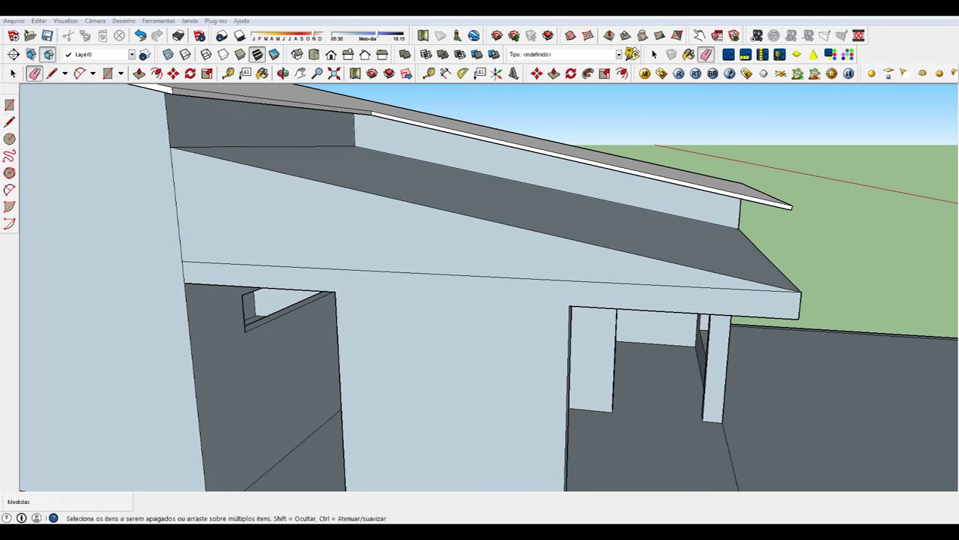
pyautogui.click(177, 207)
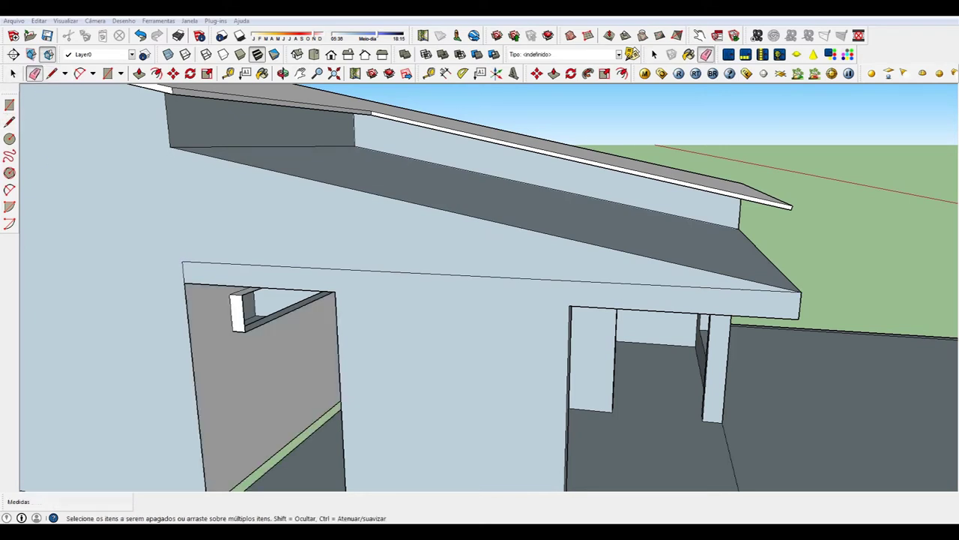
pyautogui.hotkey('ctrl', 'z')
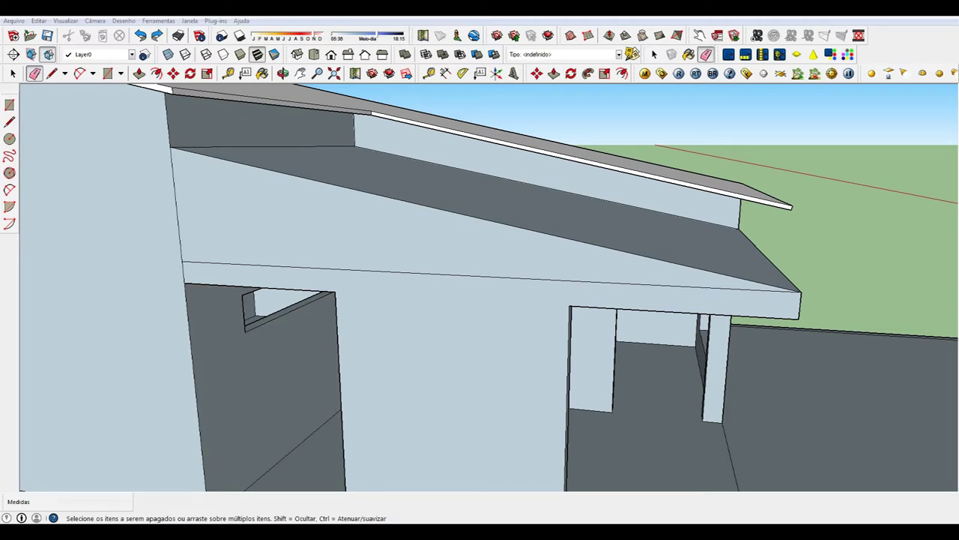
pyautogui.click(487, 278)
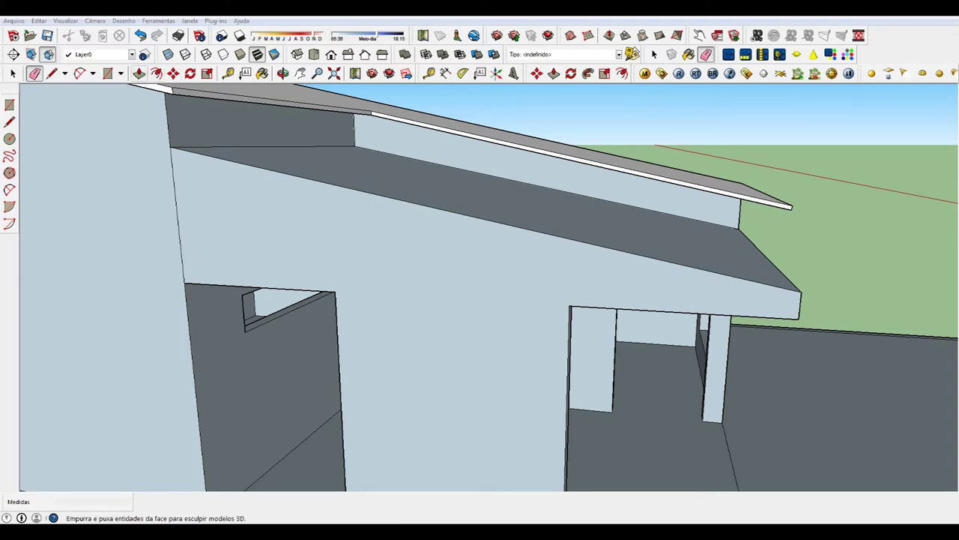
pyautogui.click(140, 73)
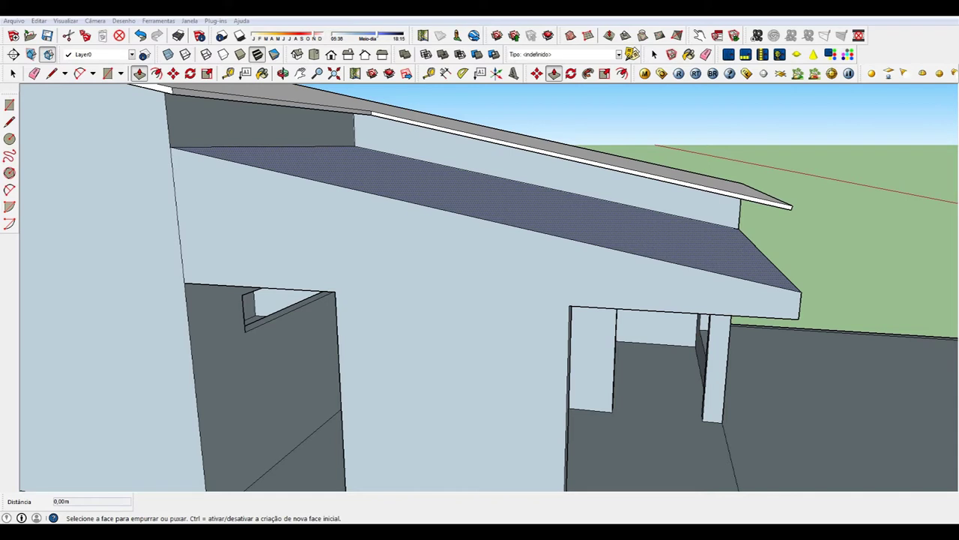
# Thicken the porch roof slab by 0,05 m
pyautogui.click(480, 210)
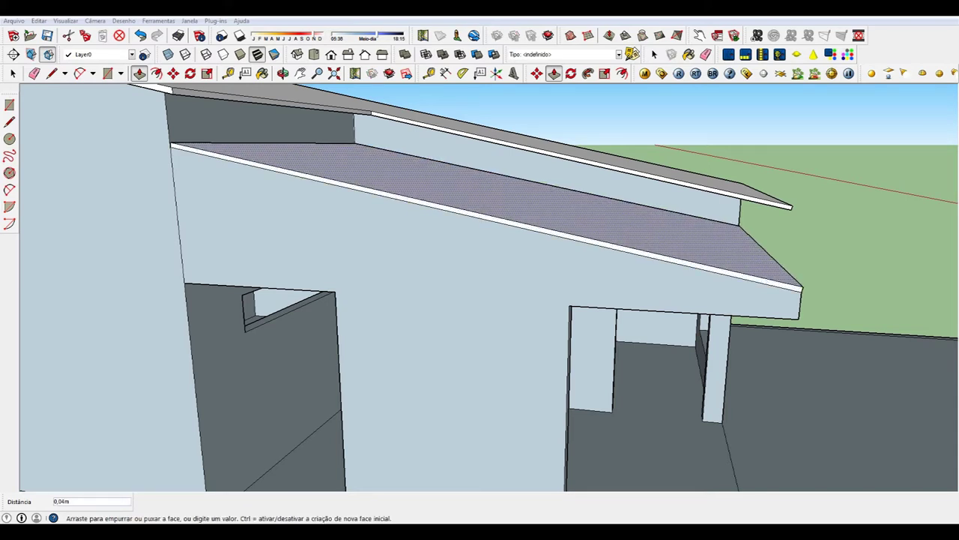
pyautogui.write(',05')
pyautogui.press('Return')
pyautogui.click(282, 72)
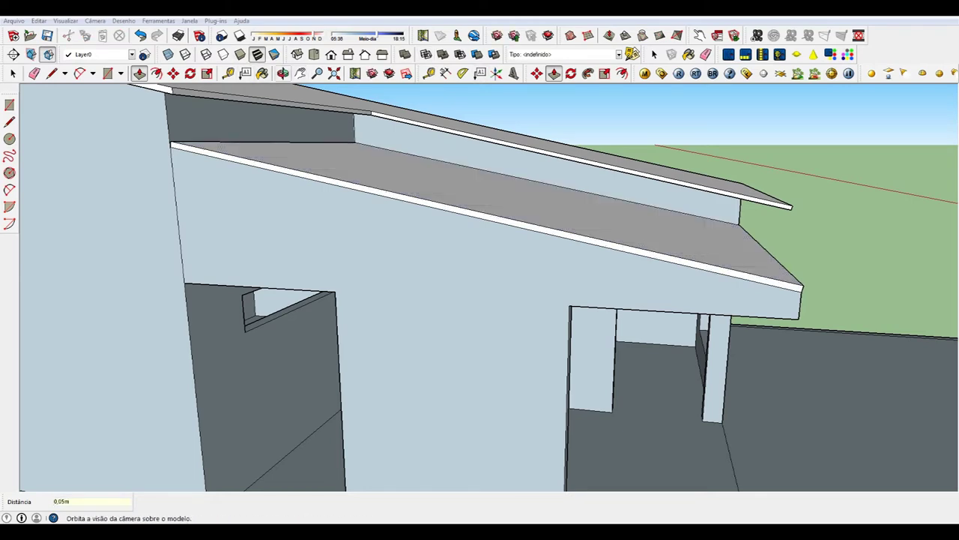
pyautogui.moveTo(262, 150); pyautogui.dragTo(240, 248)
pyautogui.scroll(-5, 488, 284)
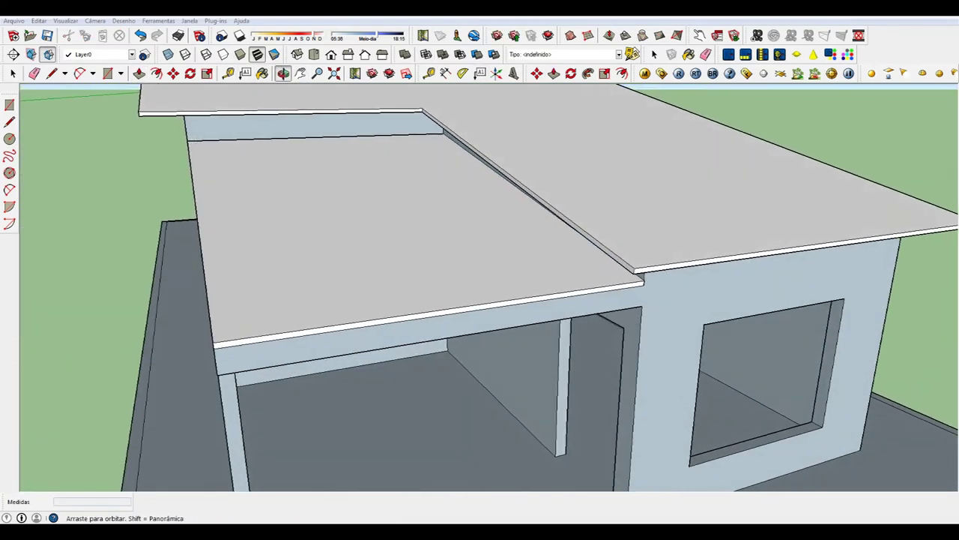
pyautogui.scroll(5, 487, 285)
# Pull the porch roof's end face out 0,50 m past the wall as an eave
pyautogui.press('p')
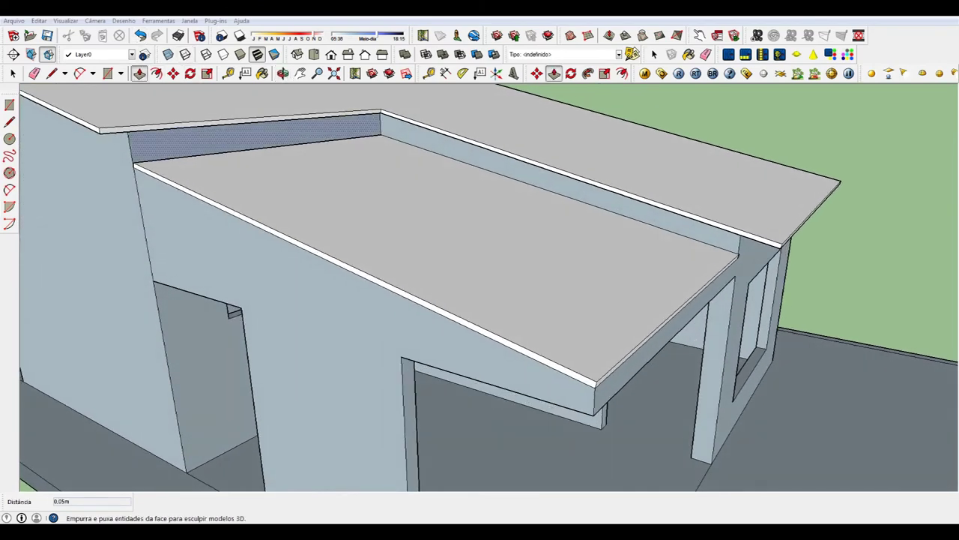
pyautogui.click(667, 322)
pyautogui.click(660, 353)
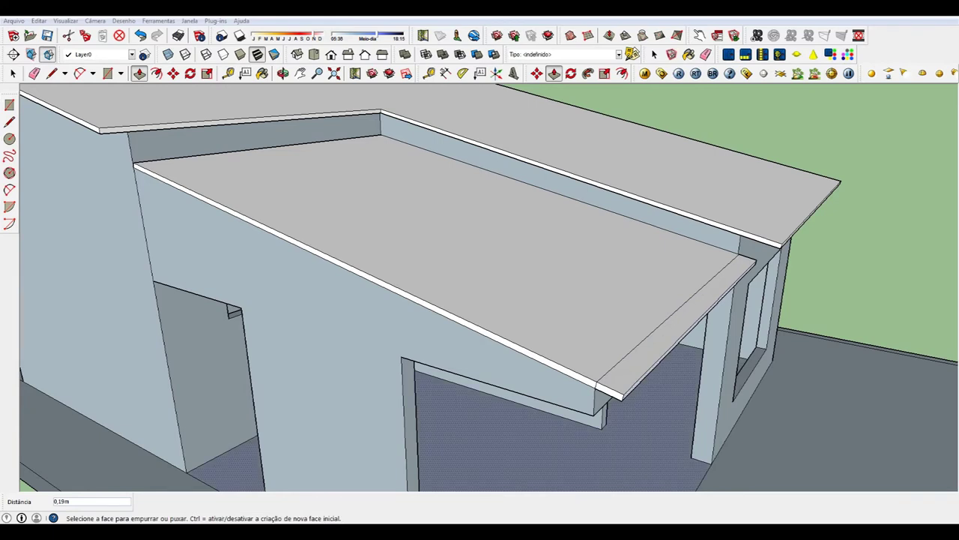
pyautogui.hotkey('ctrl', 'z')
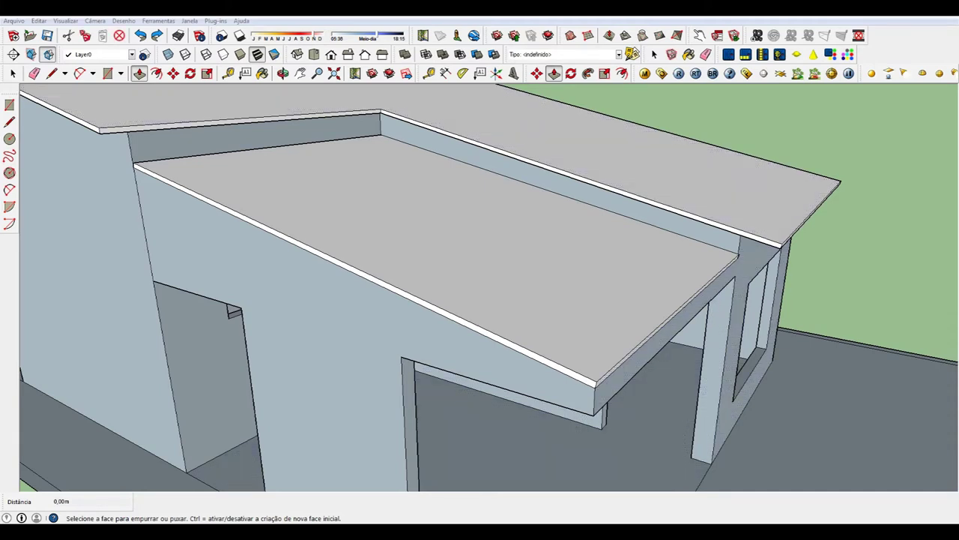
pyautogui.click(667, 320)
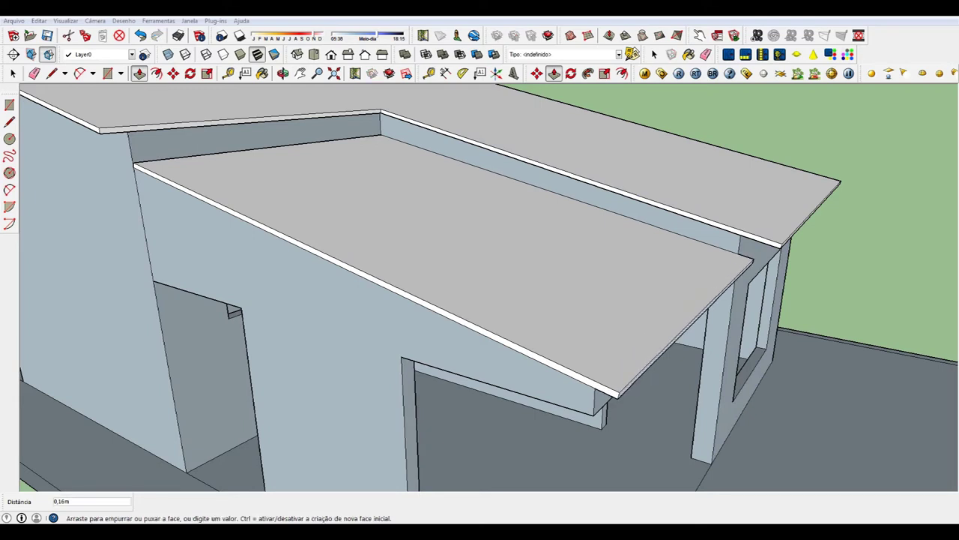
pyautogui.write(',5')
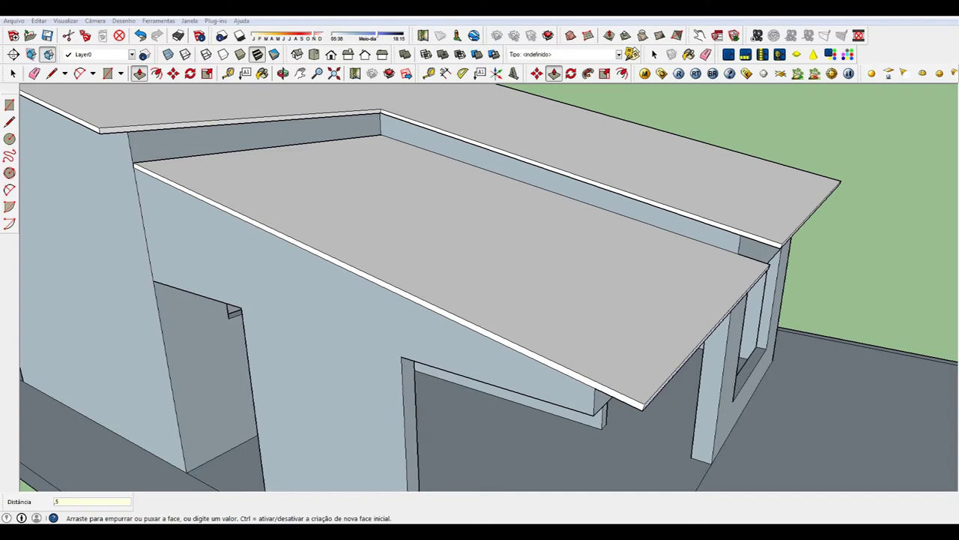
pyautogui.press('Return')
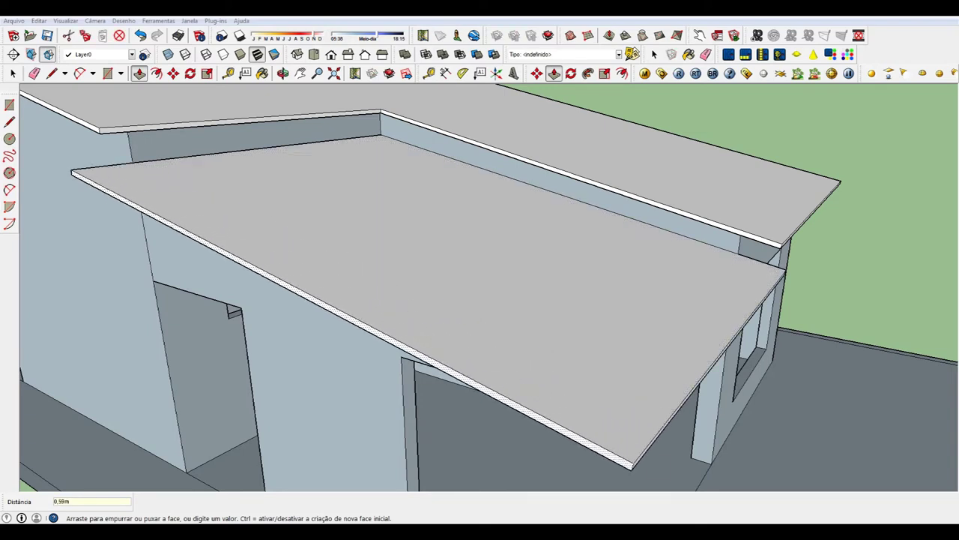
pyautogui.press('Escape')
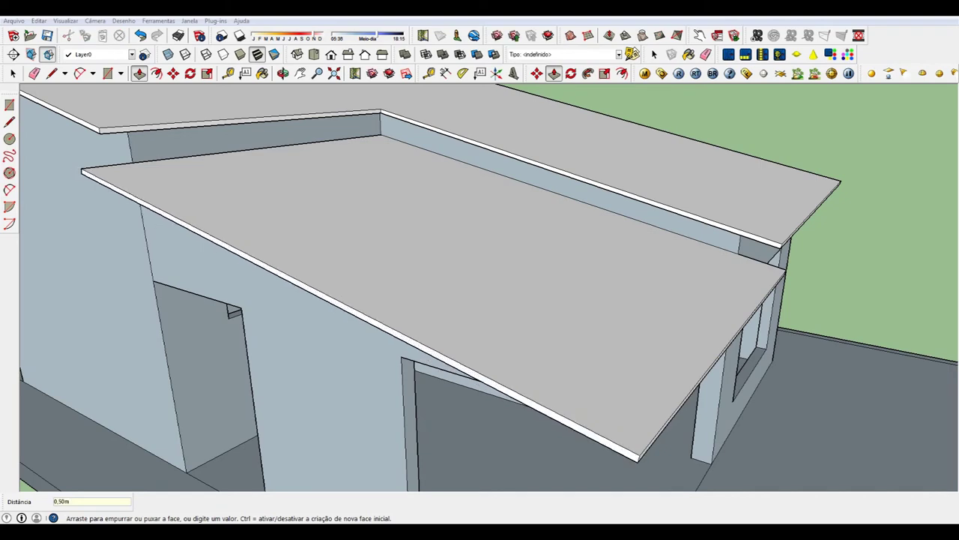
pyautogui.press('o')
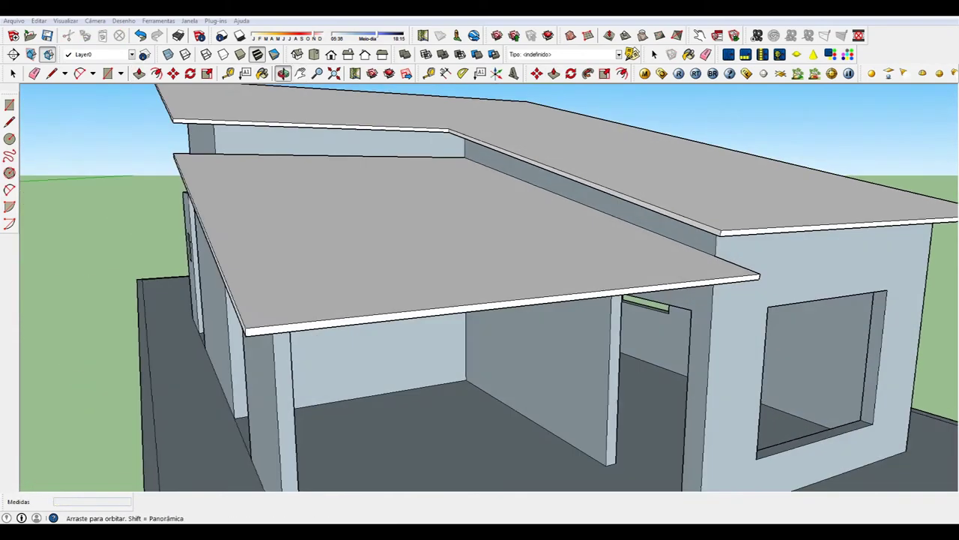
pyautogui.moveTo(480, 300)
pyautogui.mouseDown()
pyautogui.moveTo(390, 285)
pyautogui.moveTo(315, 292)
pyautogui.moveTo(255, 359)
pyautogui.moveTo(368, 338)
pyautogui.mouseUp()
# Draw a short vertical edge up to the top of the tall back wall
pyautogui.scroll(2, 471, 135)
pyautogui.scroll(3, 471, 135)
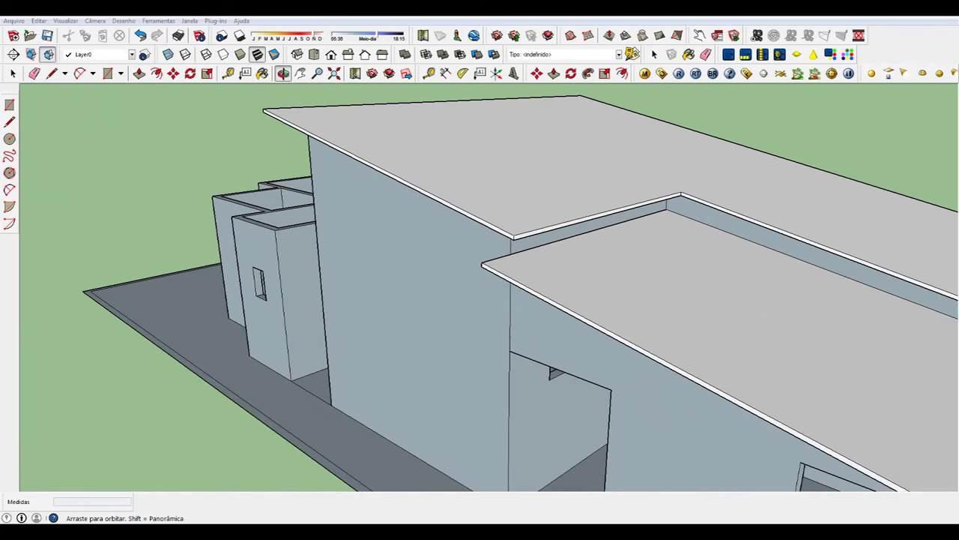
pyautogui.scroll(2, 471, 135)
pyautogui.moveTo(367, 337)
pyautogui.mouseDown()
pyautogui.moveTo(315, 386)
pyautogui.moveTo(281, 393)
pyautogui.mouseUp()
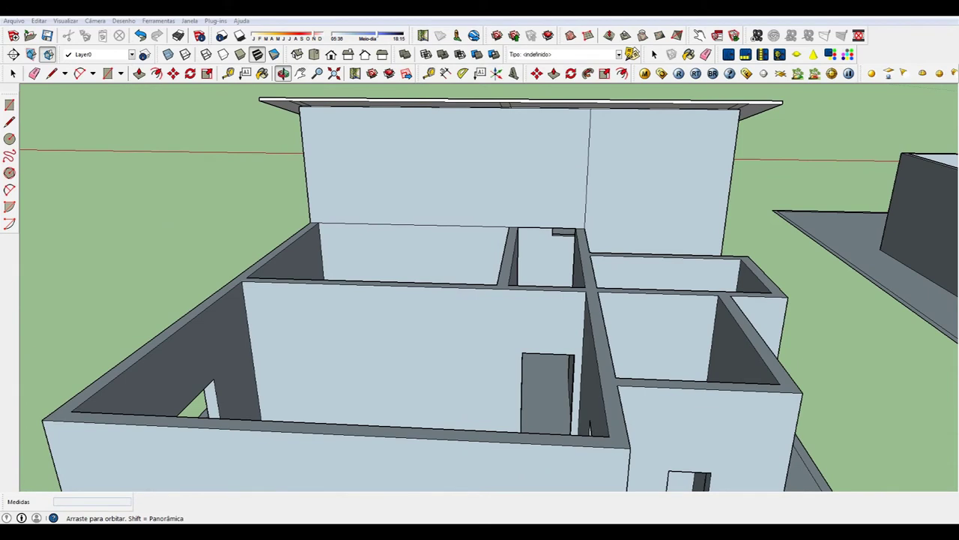
pyautogui.click(51, 73)
pyautogui.click(517, 226)
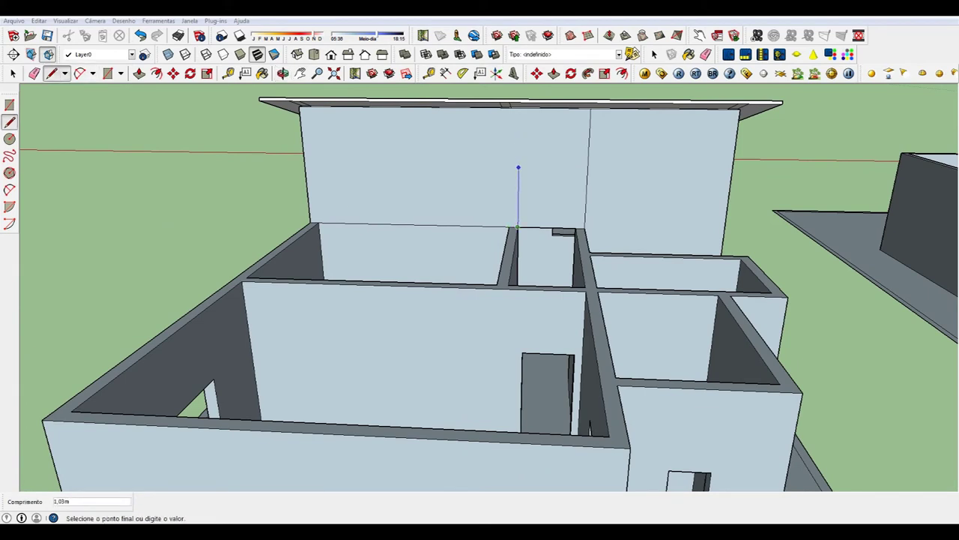
pyautogui.click(520, 113)
# Draw a horizontal line 0,5 m below the top across the wall's 3,5 m width
pyautogui.click(519, 109)
pyautogui.write(',47m')
pyautogui.press('Return')
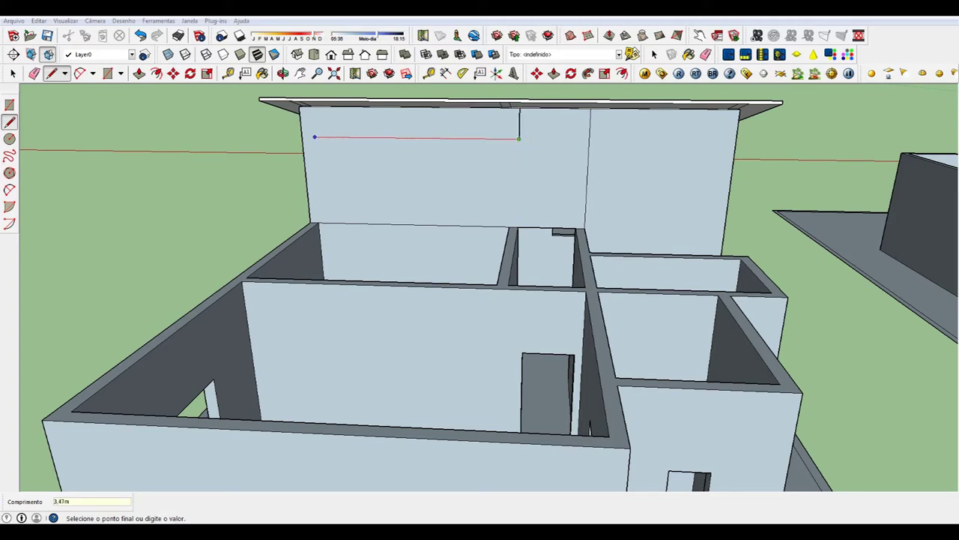
pyautogui.click(303, 138)
pyautogui.click(519, 138)
pyautogui.write('3,5')
pyautogui.press('Return')
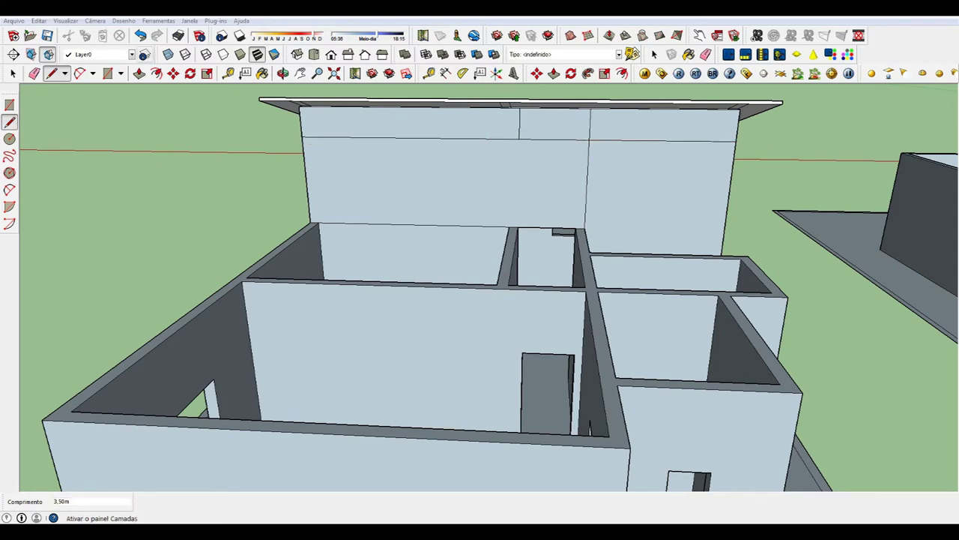
# Erase the stray back-wall edges and outline a narrow strip with two 1,50 m vertical lines
pyautogui.press('e')
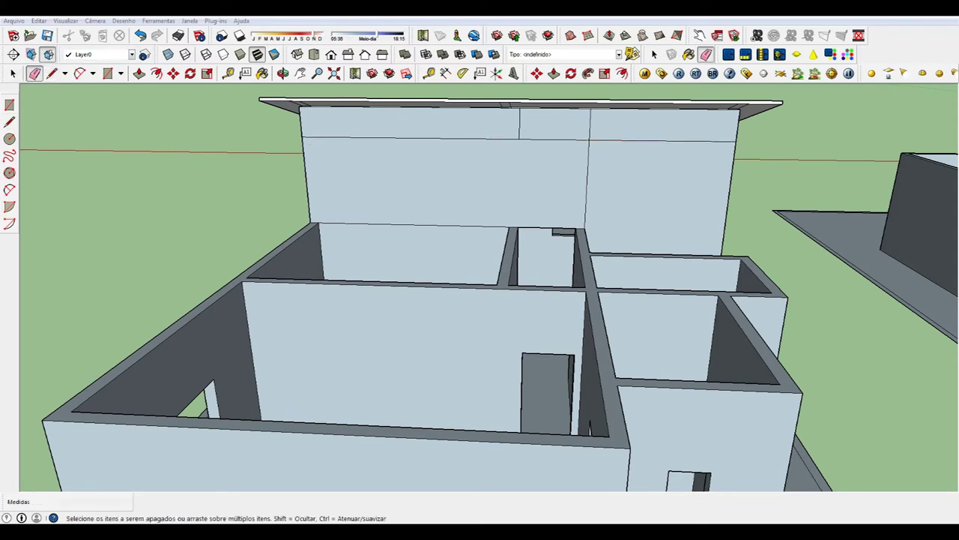
pyautogui.click(589, 184)
pyautogui.click(590, 123)
pyautogui.click(51, 73)
pyautogui.click(519, 139)
pyautogui.click(519, 228)
pyautogui.click(509, 227)
pyautogui.click(510, 139)
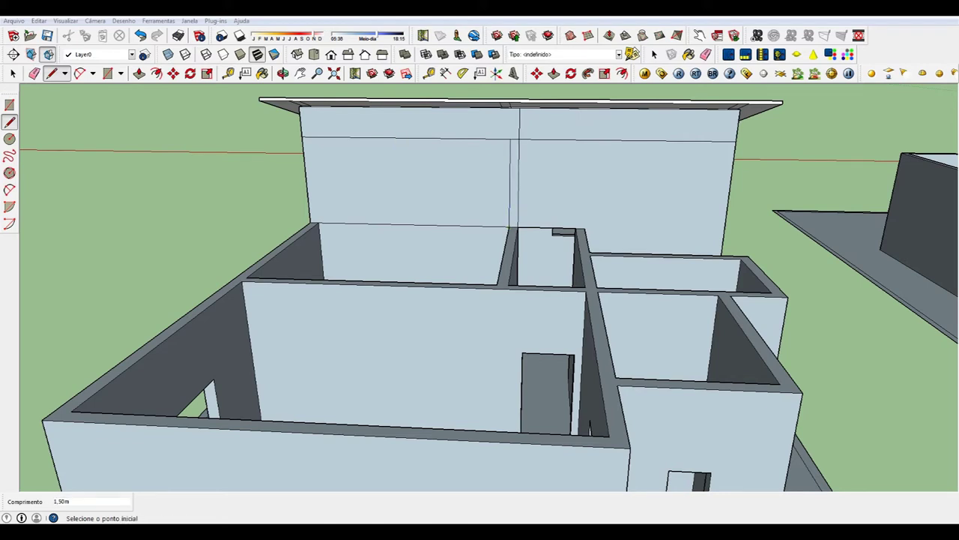
# Push/Pull the narrow strip out 3,45 m toward the front wall to form the partition
pyautogui.click(139, 72)
pyautogui.click(514, 187)
pyautogui.scroll(-2, 506, 232)
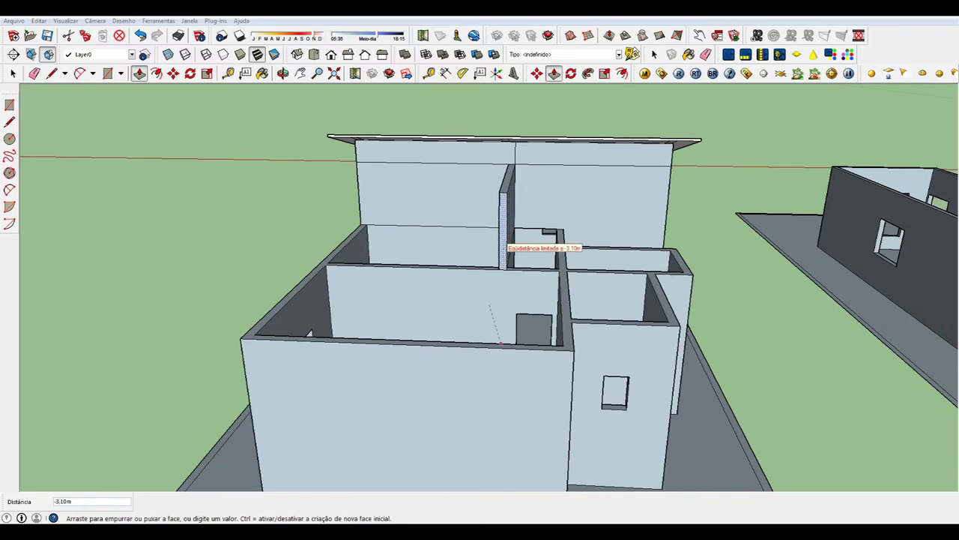
pyautogui.click(503, 349)
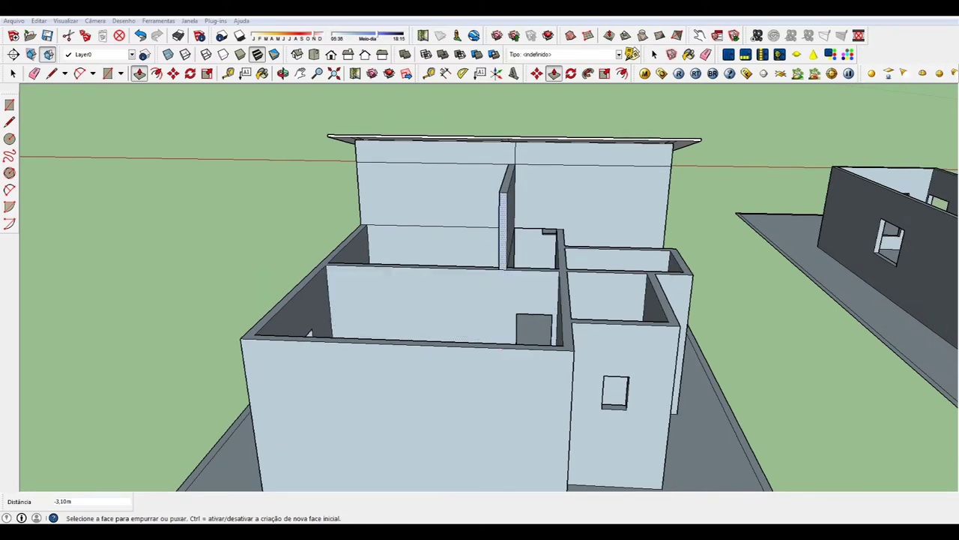
pyautogui.click(503, 248)
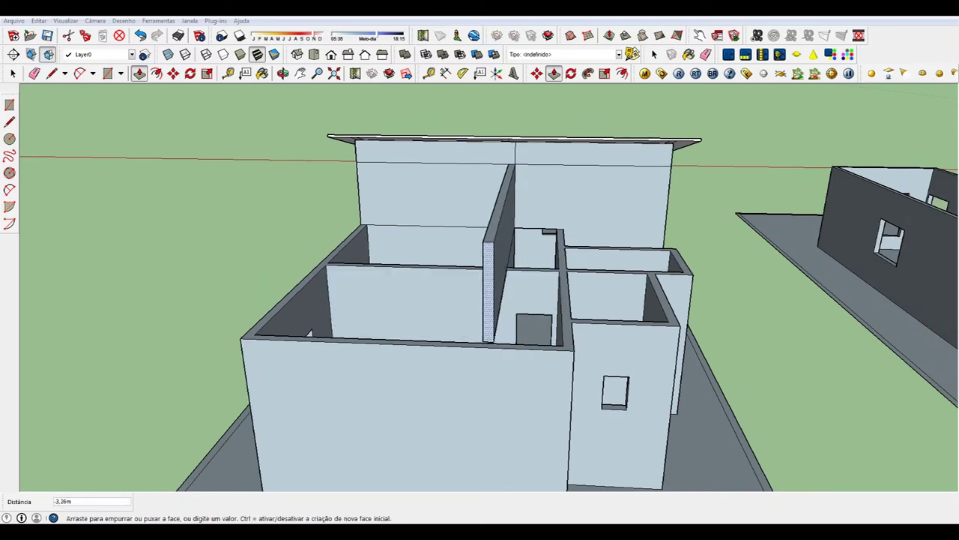
pyautogui.click(503, 349)
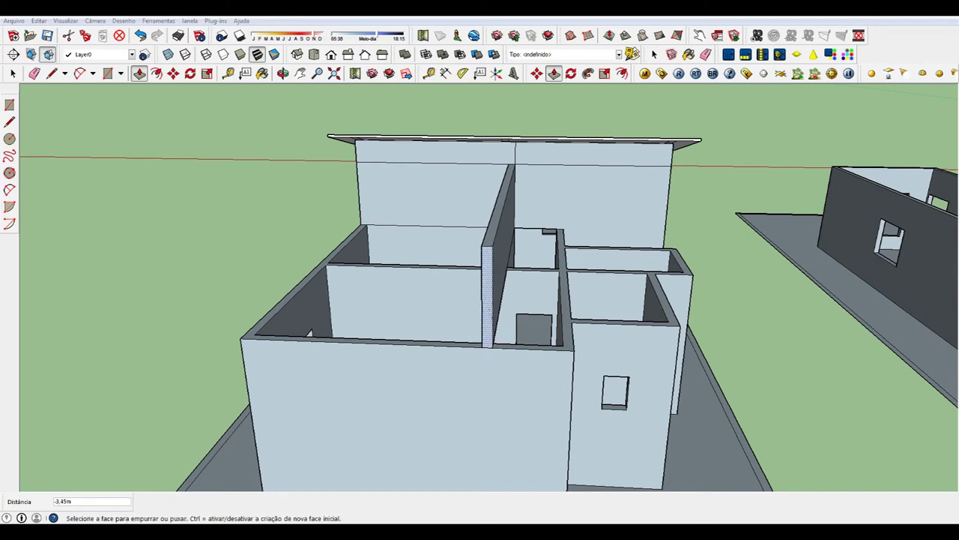
# Zoom in and out, then orbit around to the other side of the house
pyautogui.press('p')
pyautogui.press('e')
pyautogui.scroll(3, 462, 352)
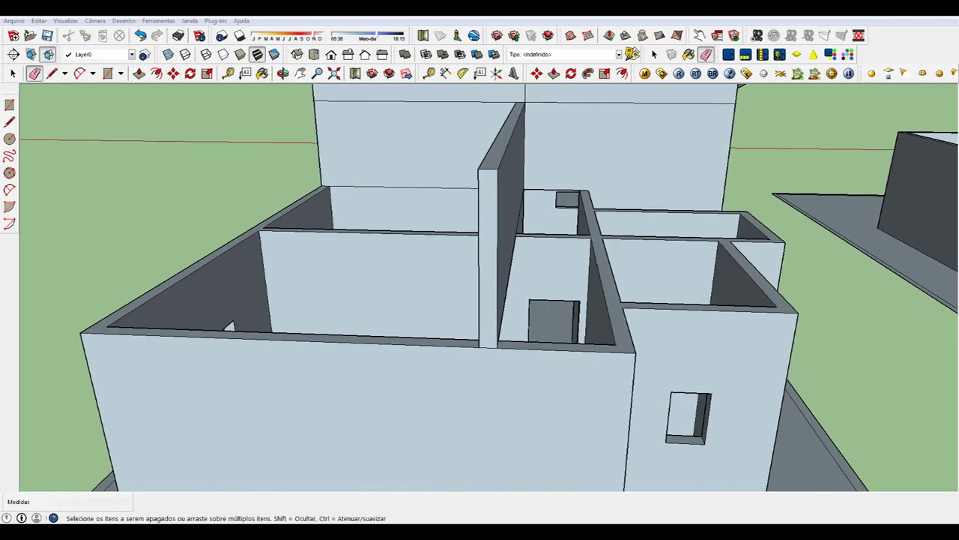
pyautogui.scroll(-3, 172, 316)
pyautogui.scroll(-1, 172, 317)
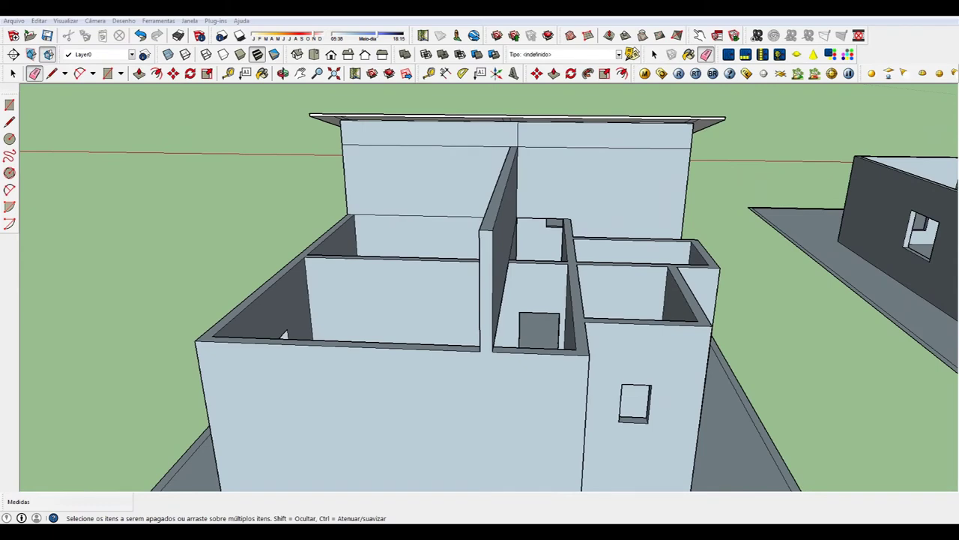
pyautogui.scroll(6, 577, 154)
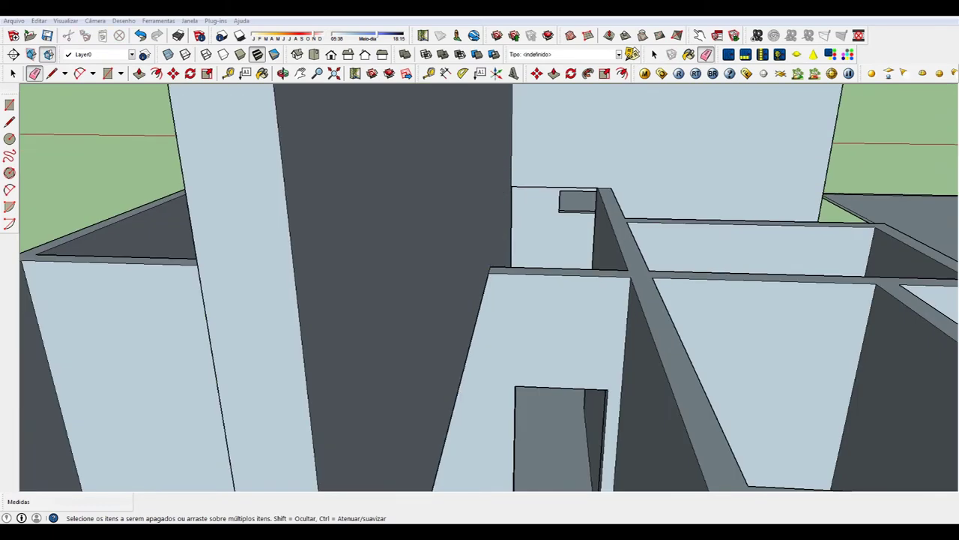
pyautogui.scroll(-3, 577, 153)
pyautogui.scroll(-3, 578, 154)
pyautogui.scroll(2, 554, 161)
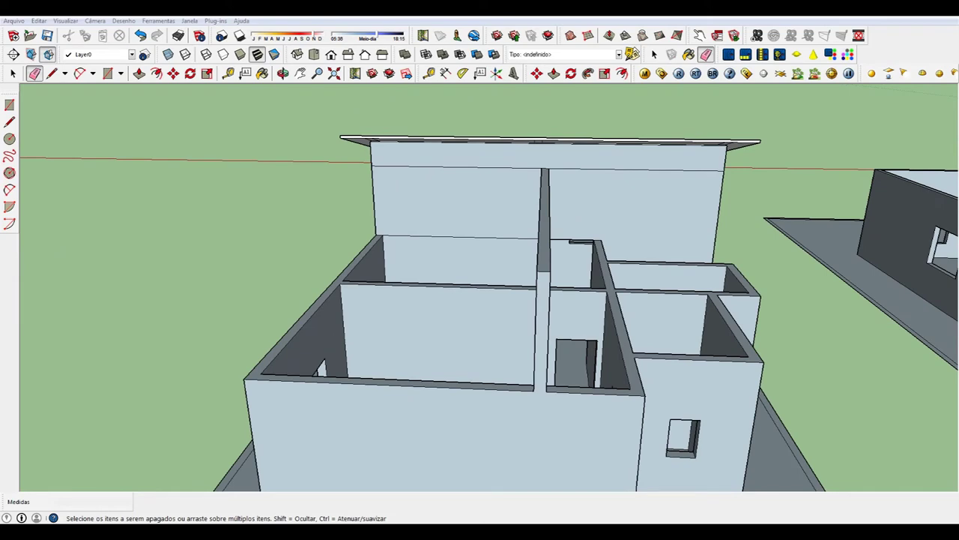
pyautogui.click(283, 73)
pyautogui.moveTo(479, 300); pyautogui.dragTo(375, 277)
# Draw diagonal lines from the tall wall's top corners to form a sloped face across the end room
pyautogui.press('l')
pyautogui.click(521, 162)
pyautogui.click(371, 263)
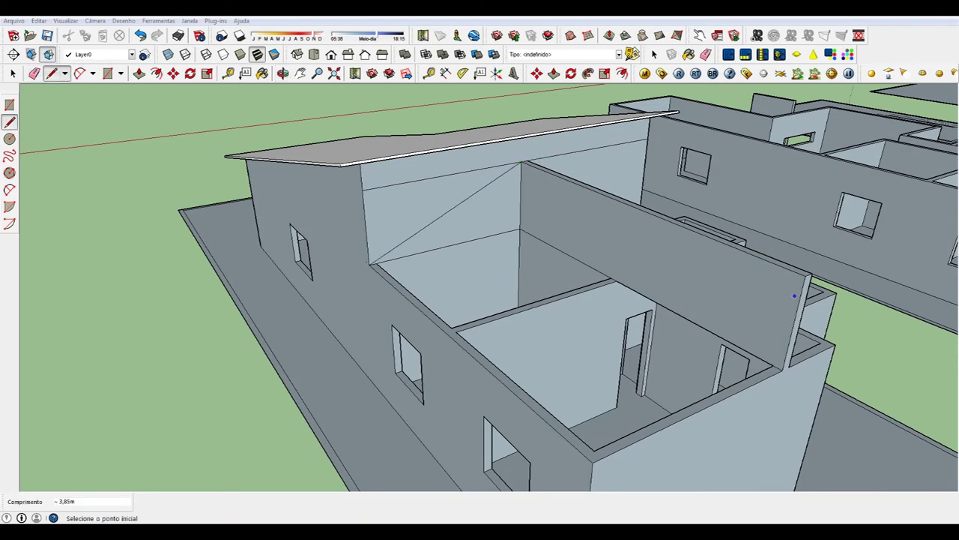
pyautogui.click(806, 278)
pyautogui.click(592, 462)
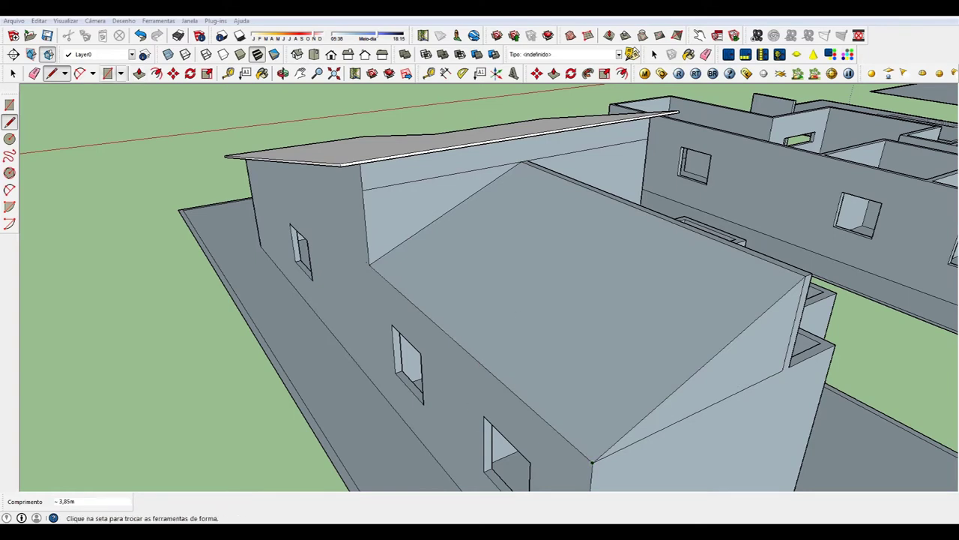
# Erase the leftover diagonal, vertical and helper edges, then orbit to view the interior rooms
pyautogui.click(34, 73)
pyautogui.click(750, 327)
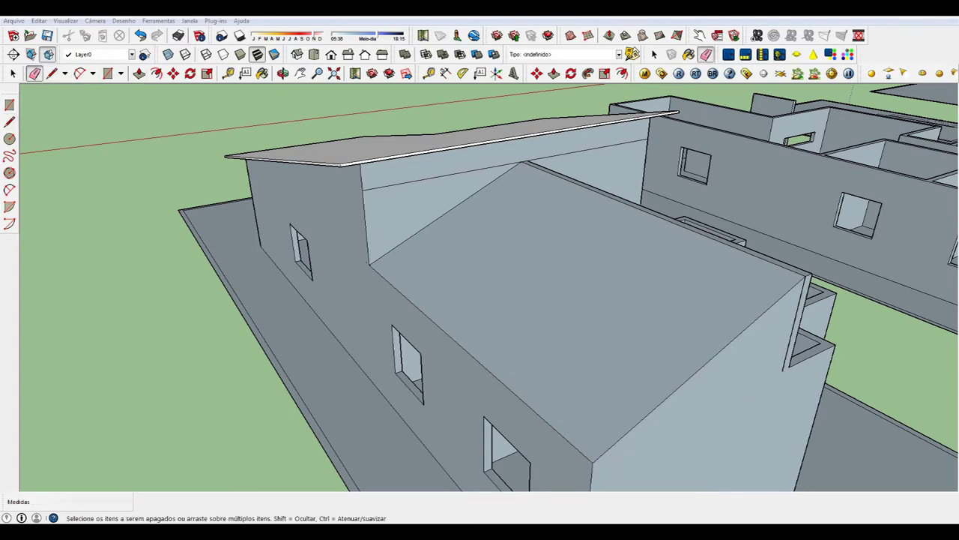
pyautogui.click(796, 322)
pyautogui.click(442, 176)
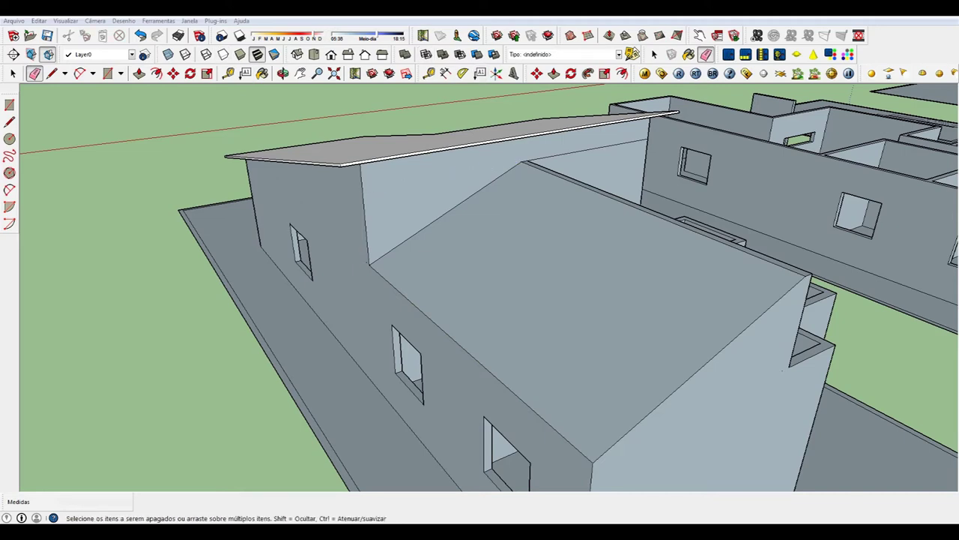
pyautogui.click(283, 72)
pyautogui.moveTo(480, 299); pyautogui.dragTo(184, 315)
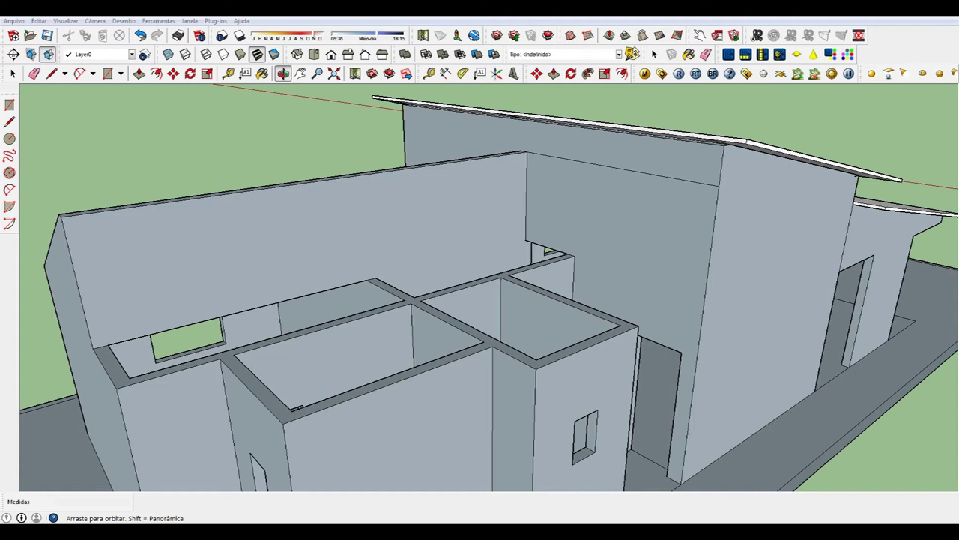
# Draw short 0,15m edges across the top of the interior wall
pyautogui.press('l')
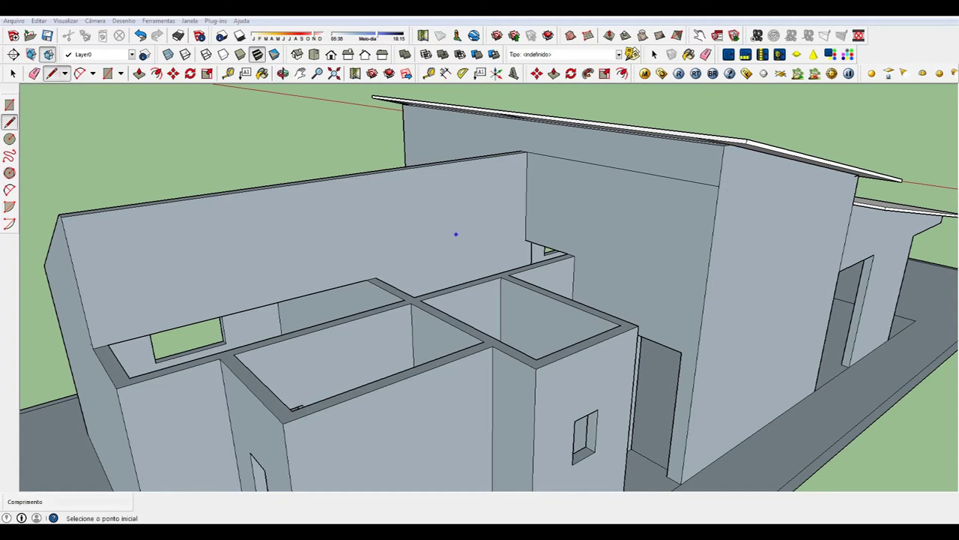
pyautogui.scroll(3, 442, 285)
pyautogui.click(373, 318)
pyautogui.click(389, 315)
pyautogui.click(373, 317)
pyautogui.click(388, 315)
pyautogui.scroll(-5, 387, 316)
pyautogui.scroll(5, 474, 367)
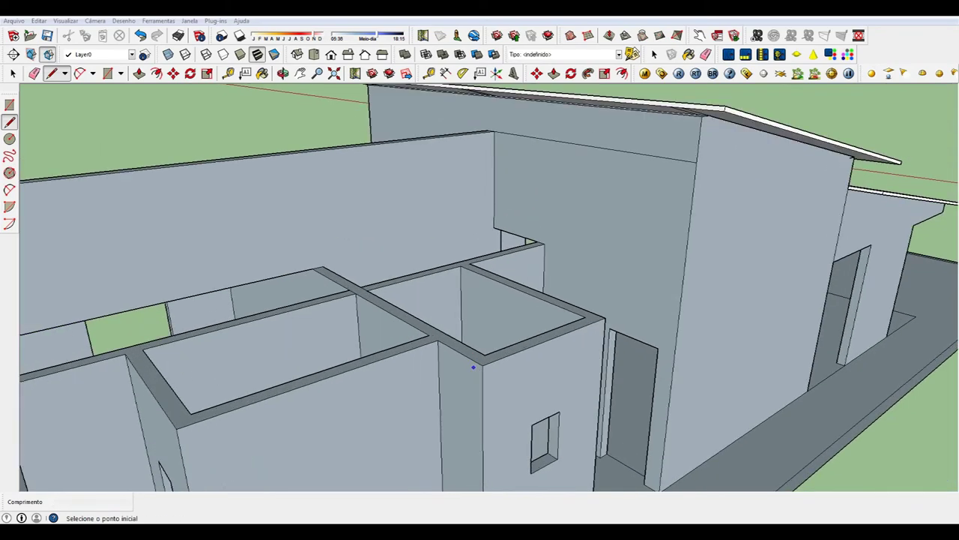
pyautogui.scroll(-1, 437, 341)
pyautogui.click(438, 352)
pyautogui.click(438, 352)
pyautogui.scroll(-2, 438, 366)
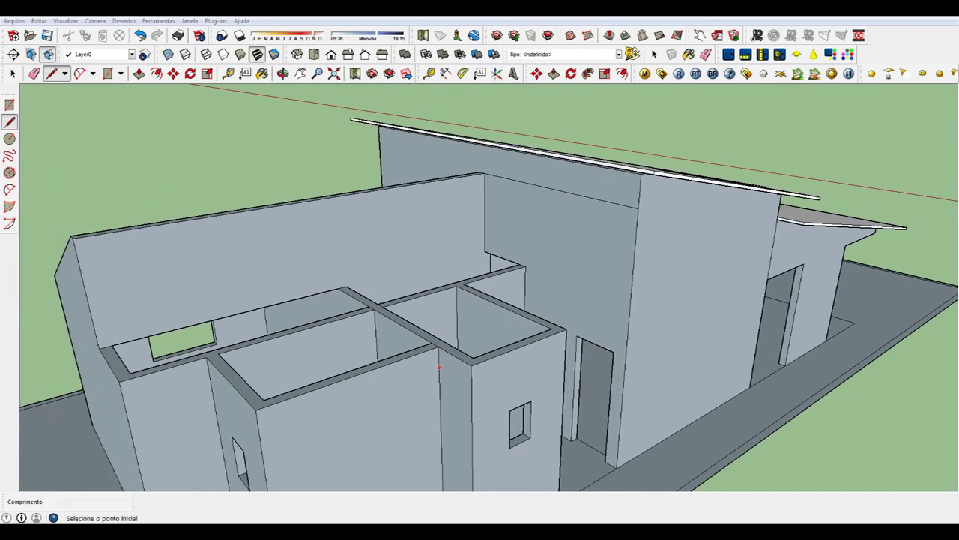
pyautogui.scroll(3, 488, 273)
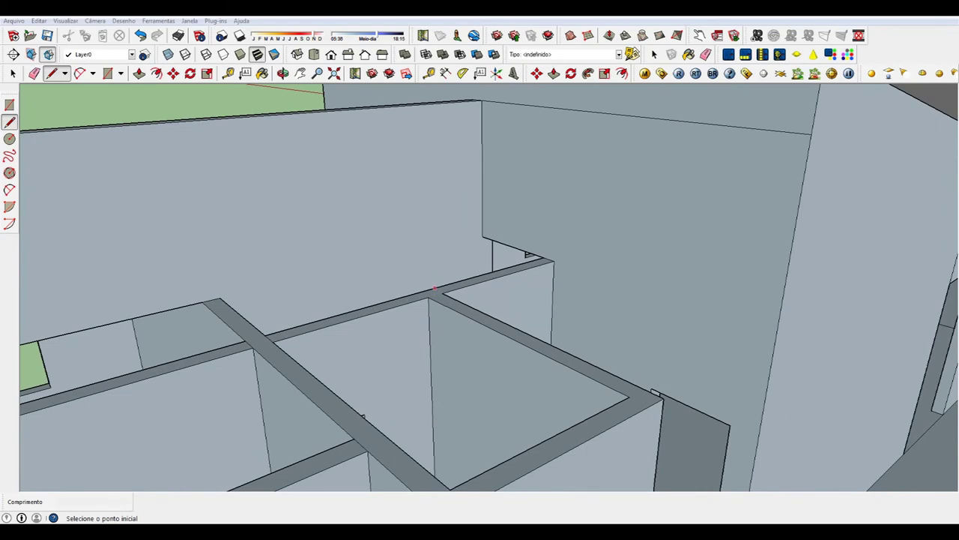
pyautogui.scroll(-2, 435, 288)
pyautogui.scroll(-1, 590, 340)
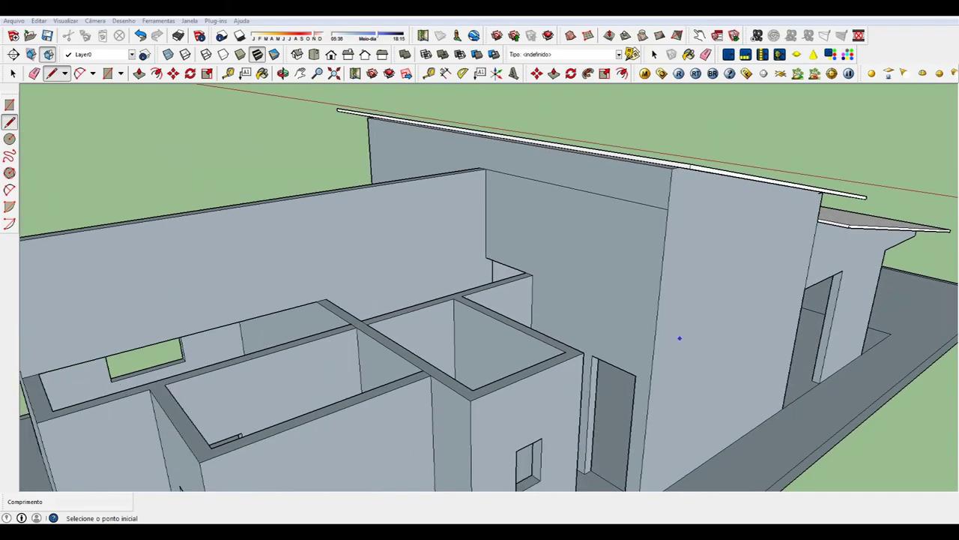
# Orbit down to eye level and around the house to inspect the walls
pyautogui.click(282, 73)
pyautogui.moveTo(480, 338); pyautogui.dragTo(434, 255)
pyautogui.moveTo(480, 300); pyautogui.dragTo(412, 284)
pyautogui.scroll(3, 480, 300)
pyautogui.moveTo(480, 299); pyautogui.dragTo(465, 293)
pyautogui.scroll(3, 479, 300)
pyautogui.scroll(-3, 480, 299)
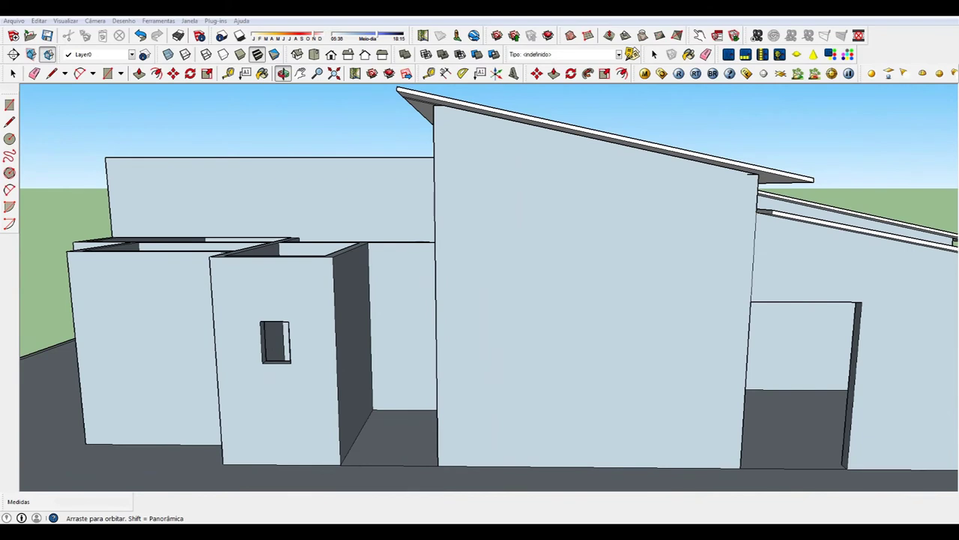
# Draw 2,40m edges from the door's upper corner and from the front block's corner
pyautogui.click(51, 73)
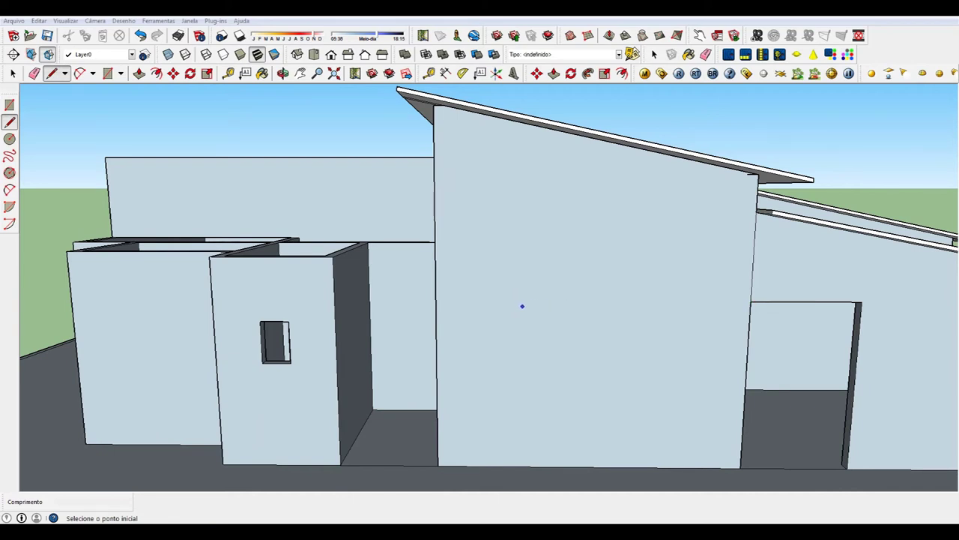
pyautogui.click(750, 302)
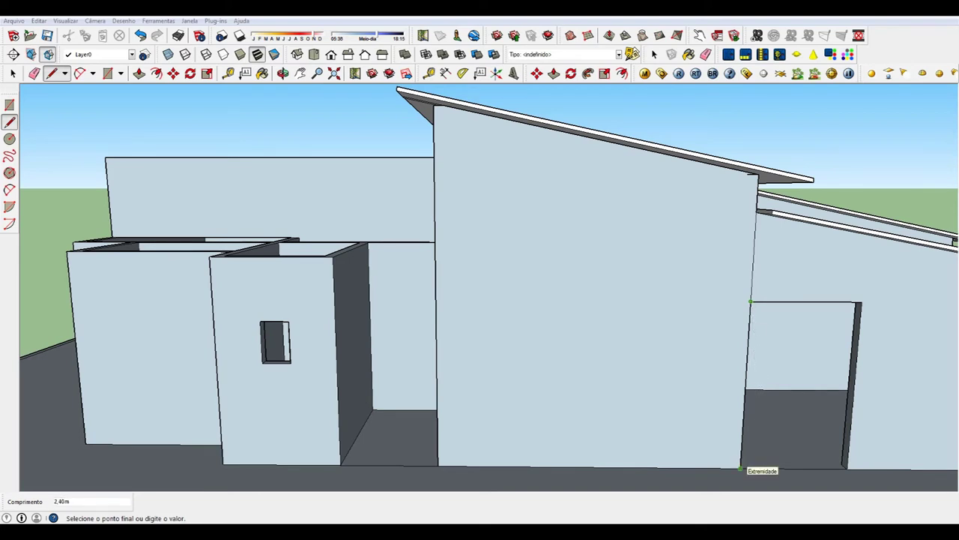
pyautogui.click(740, 470)
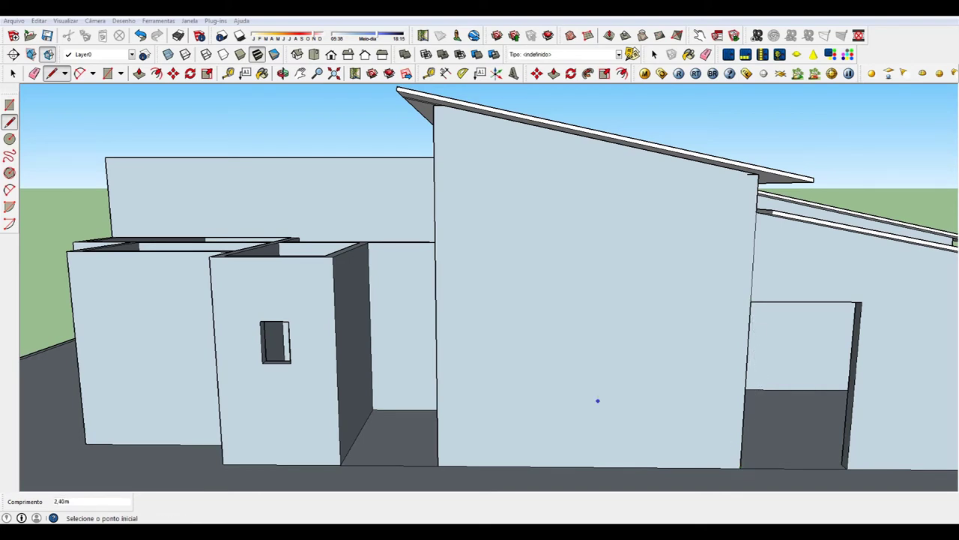
pyautogui.click(340, 464)
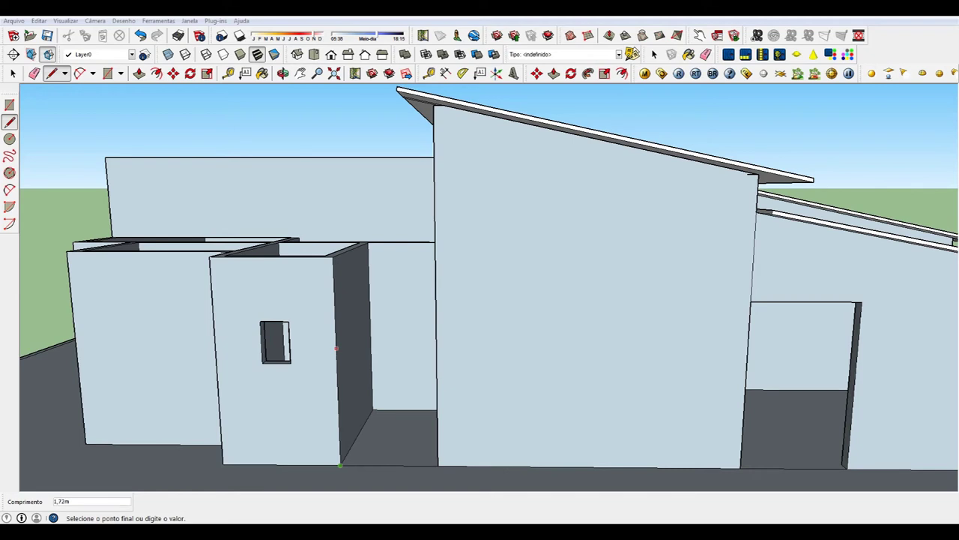
pyautogui.write('2.')
pyautogui.write('4')
pyautogui.press('Return')
# Draw a 1m horizontal edge from the wall edge and extend it to the face's top
pyautogui.scroll(2, 334, 300)
pyautogui.scroll(3, 333, 294)
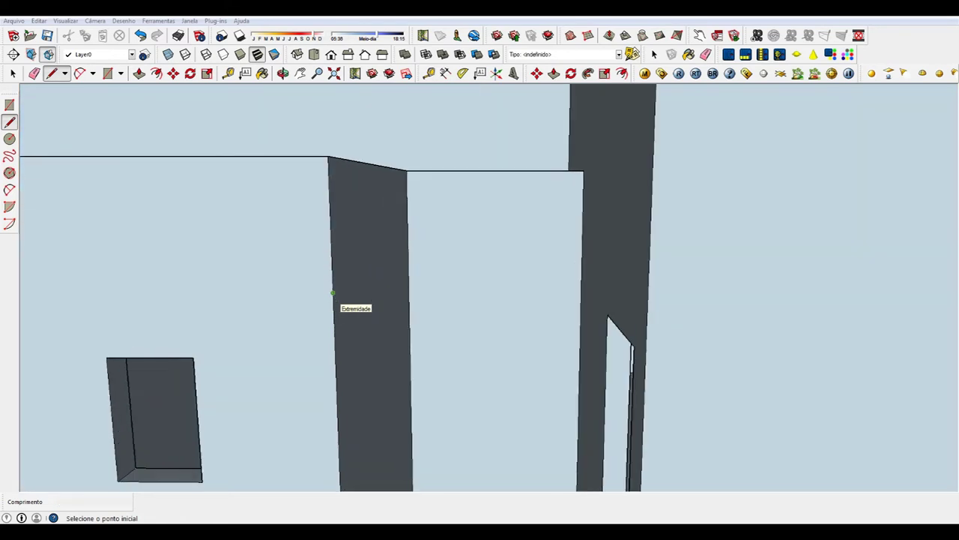
pyautogui.click(333, 293)
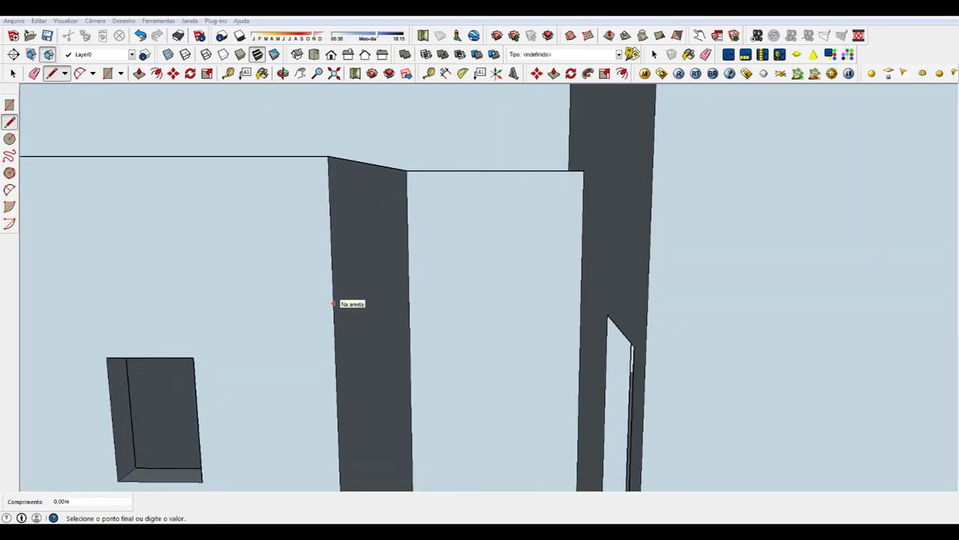
pyautogui.hotkey('ctrl', 'z')
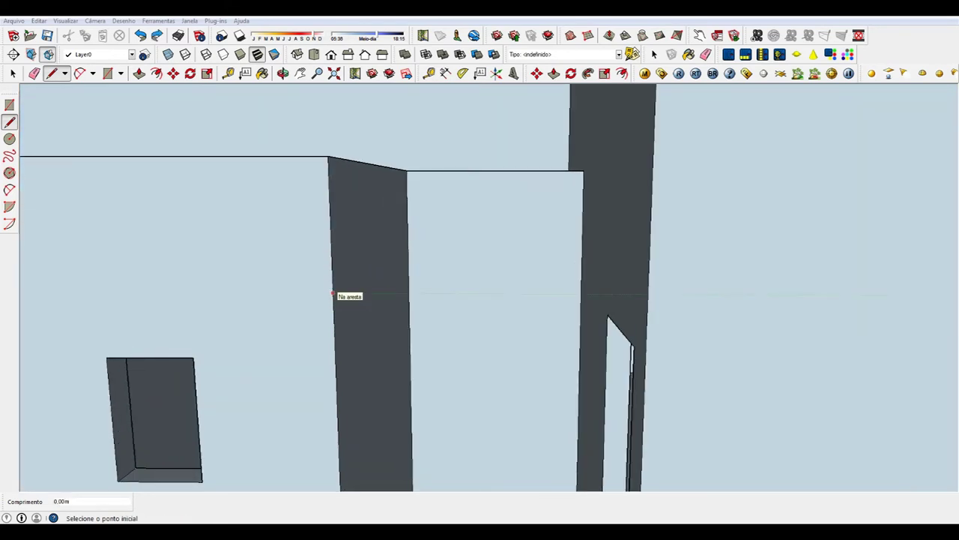
pyautogui.click(333, 294)
pyautogui.scroll(-2, 334, 292)
pyautogui.scroll(-3, 336, 291)
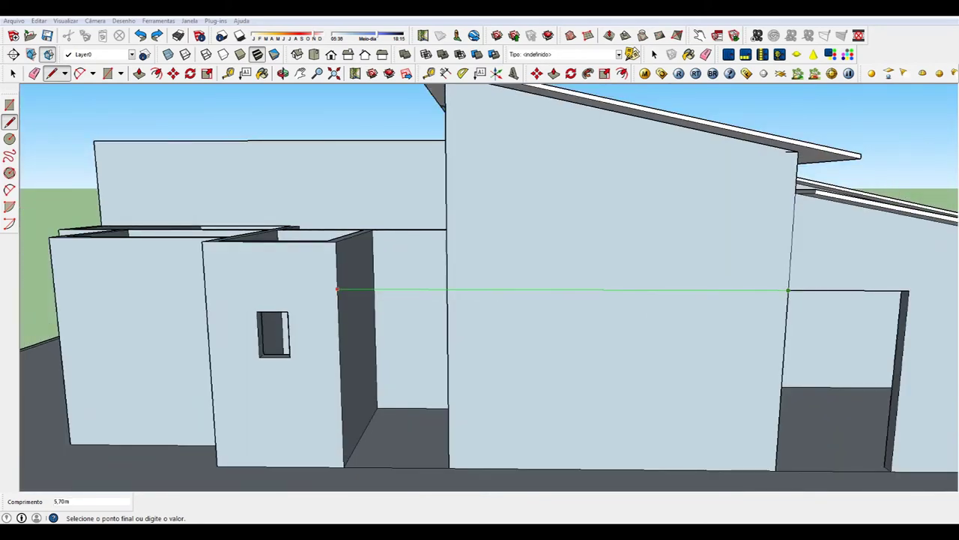
pyautogui.scroll(1, 326, 287)
pyautogui.scroll(4, 322, 287)
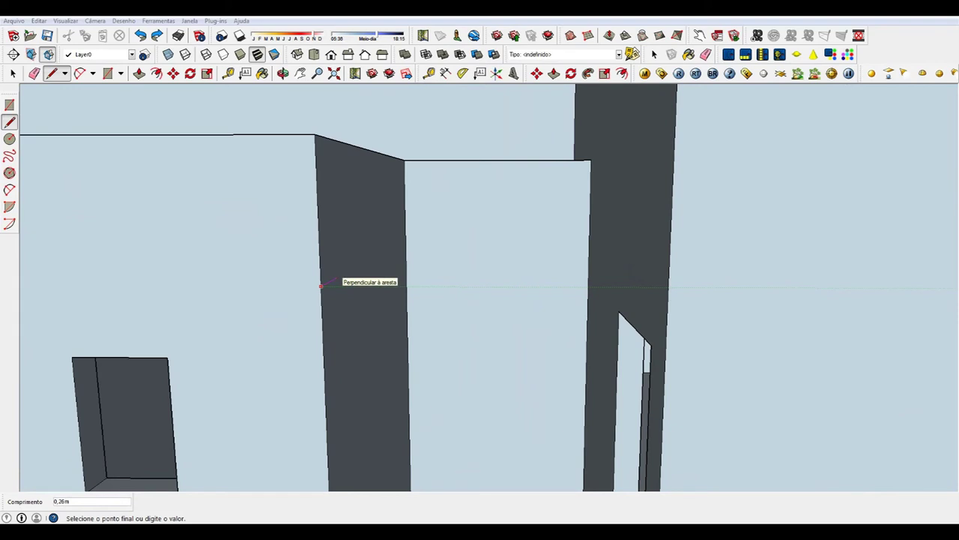
pyautogui.scroll(2, 315, 288)
pyautogui.scroll(1, 306, 290)
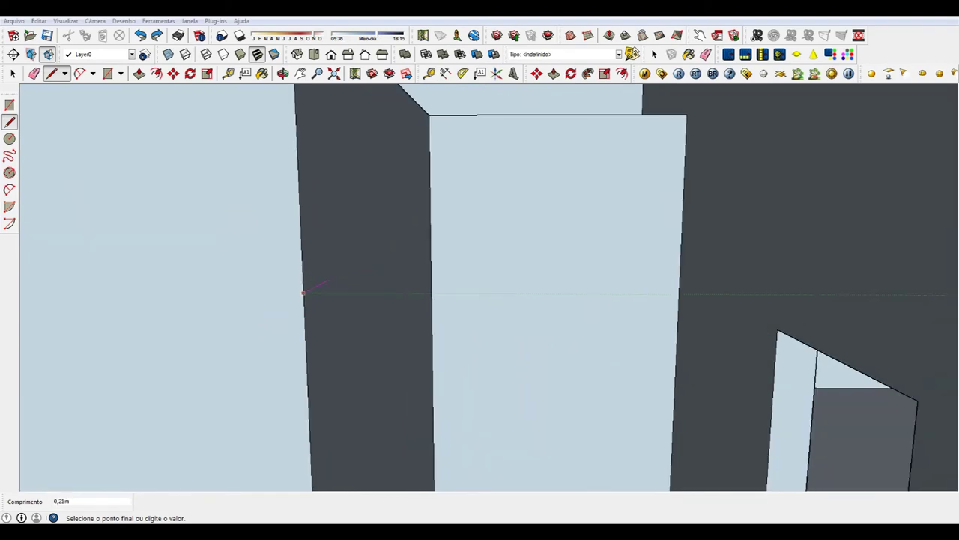
pyautogui.write('1')
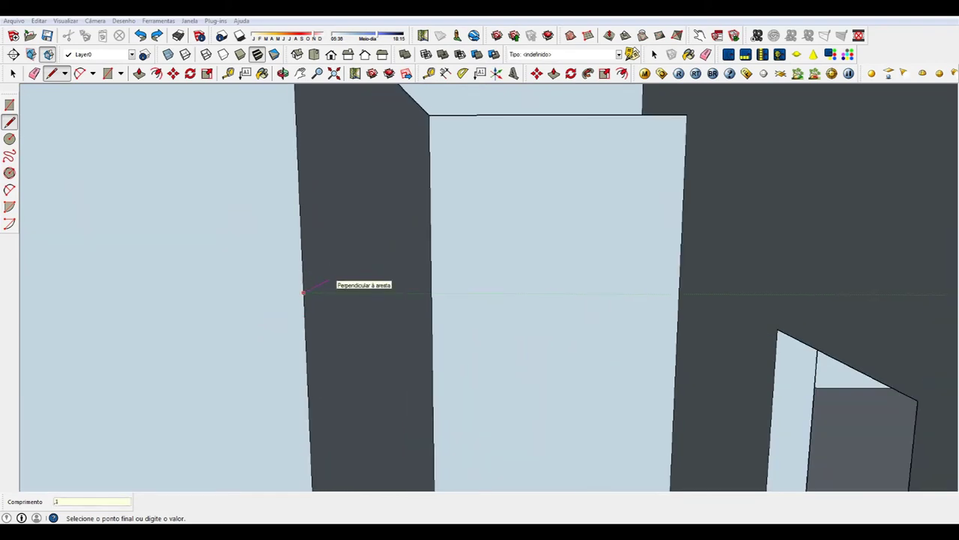
pyautogui.press('Return')
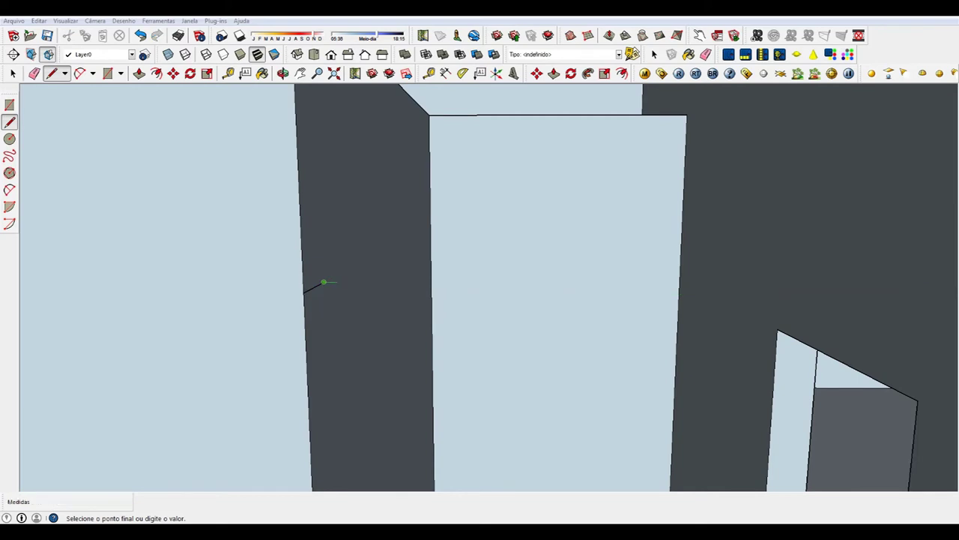
pyautogui.scroll(-1, 310, 283)
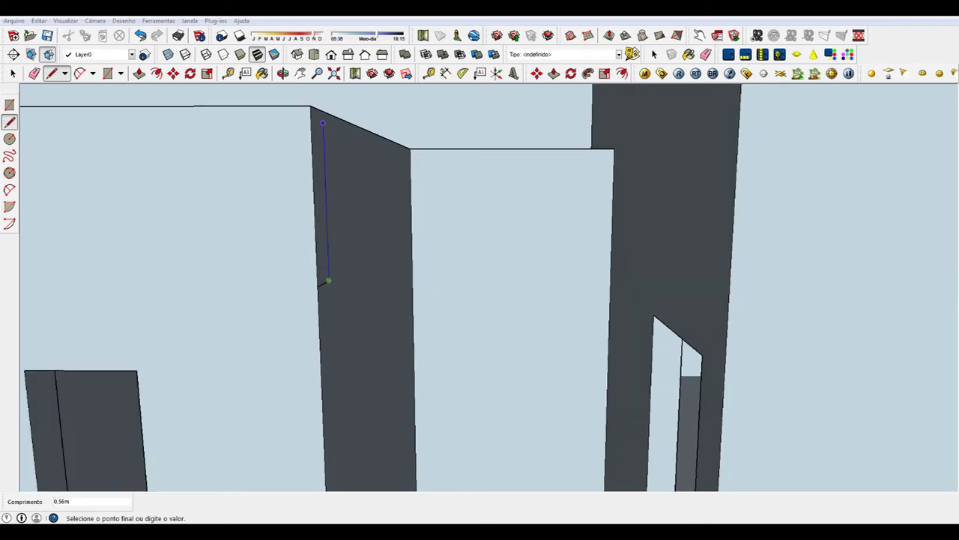
pyautogui.click(323, 112)
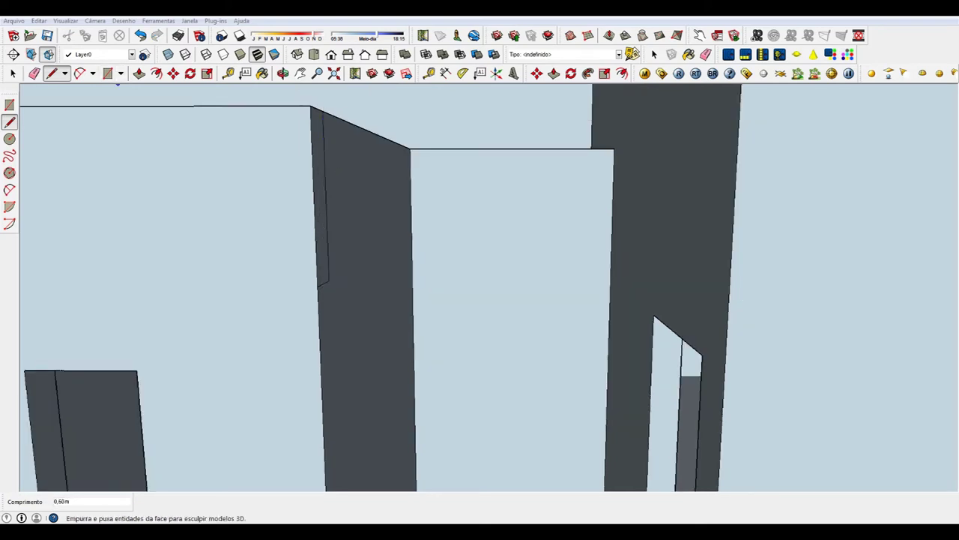
# Push the upper wall face back 1,40m and erase the leftover slanted edge
pyautogui.press('p')
pyautogui.click(367, 300)
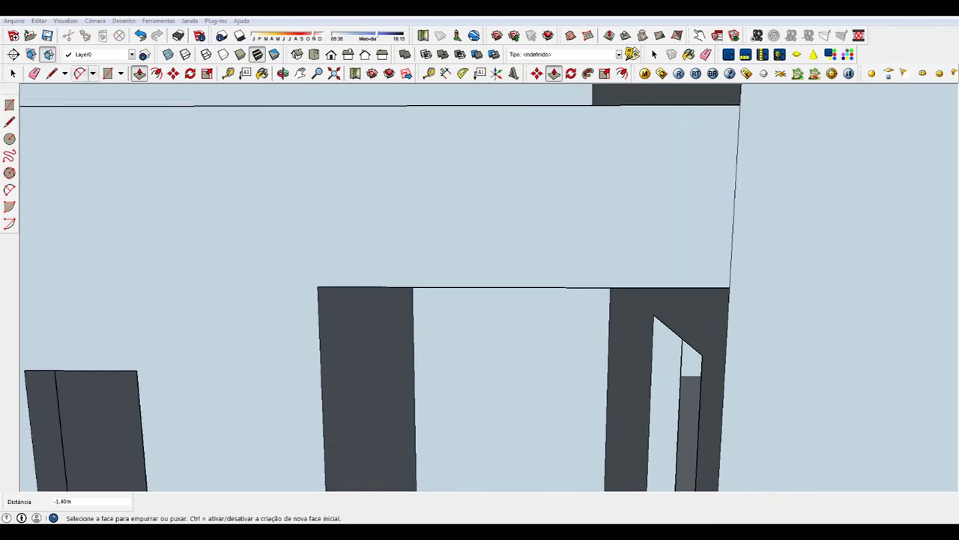
pyautogui.press('e')
pyautogui.press('e')
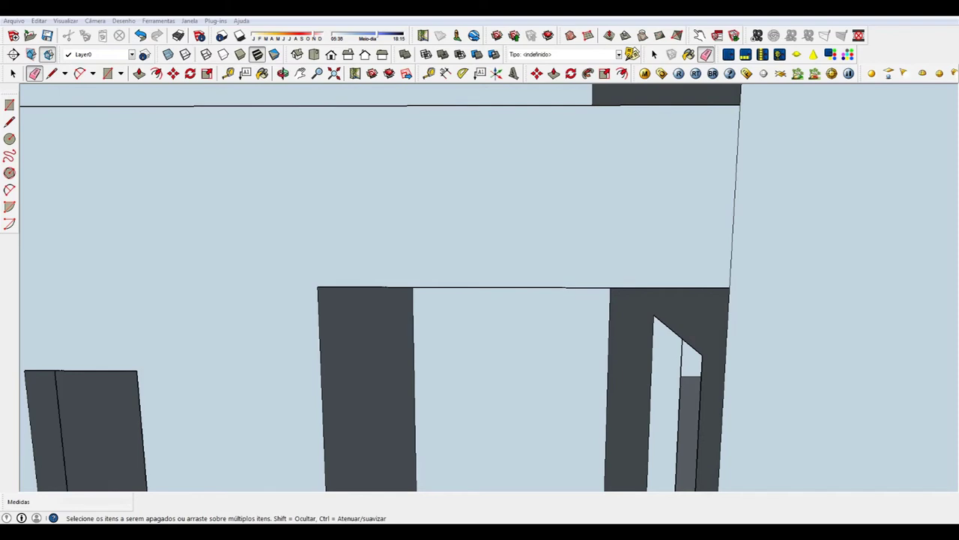
pyautogui.click(734, 195)
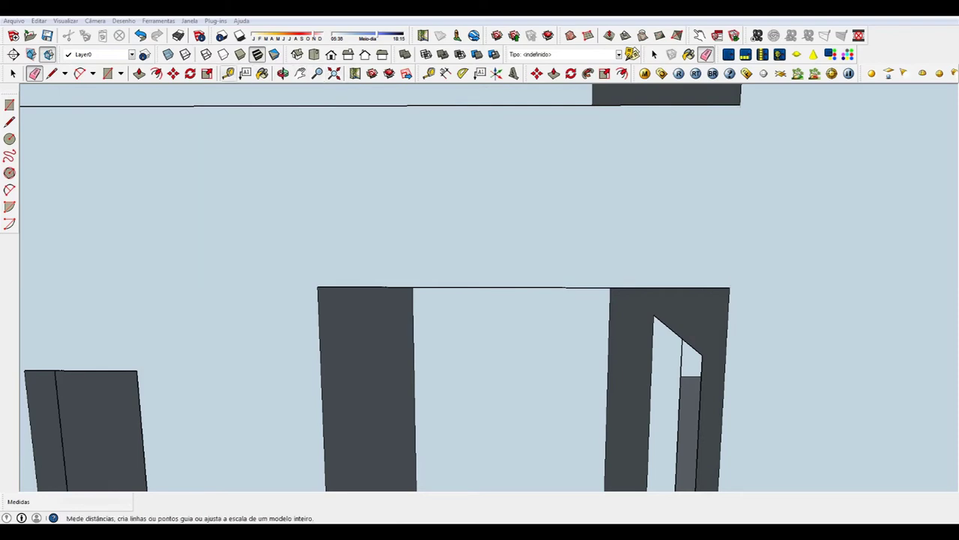
pyautogui.click(282, 73)
pyautogui.moveTo(480, 300)
pyautogui.mouseDown()
pyautogui.moveTo(480, 270)
pyautogui.moveTo(420, 285)
pyautogui.mouseUp()
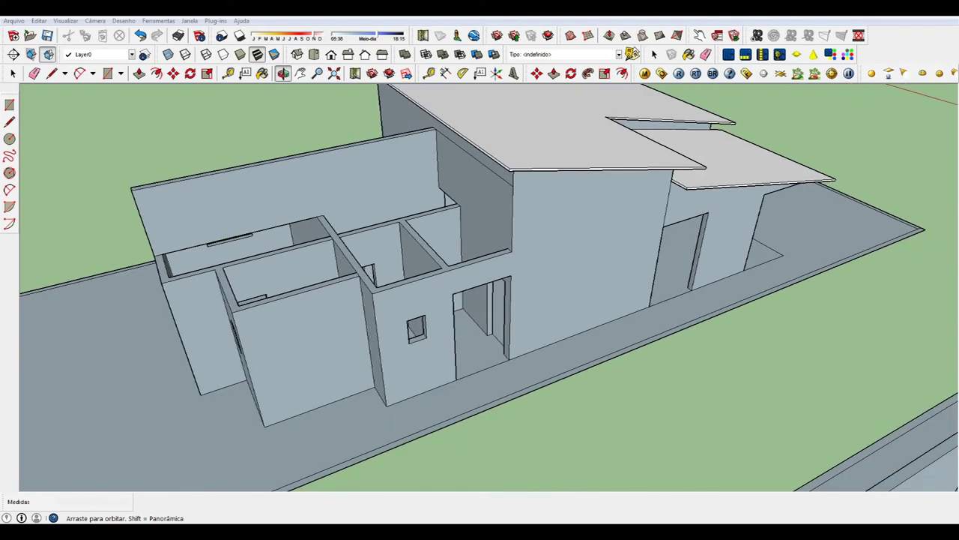
# Draw a 1,50m edge up to the wall top and sloped edges down across the walls
pyautogui.moveTo(480, 300); pyautogui.dragTo(449, 292)
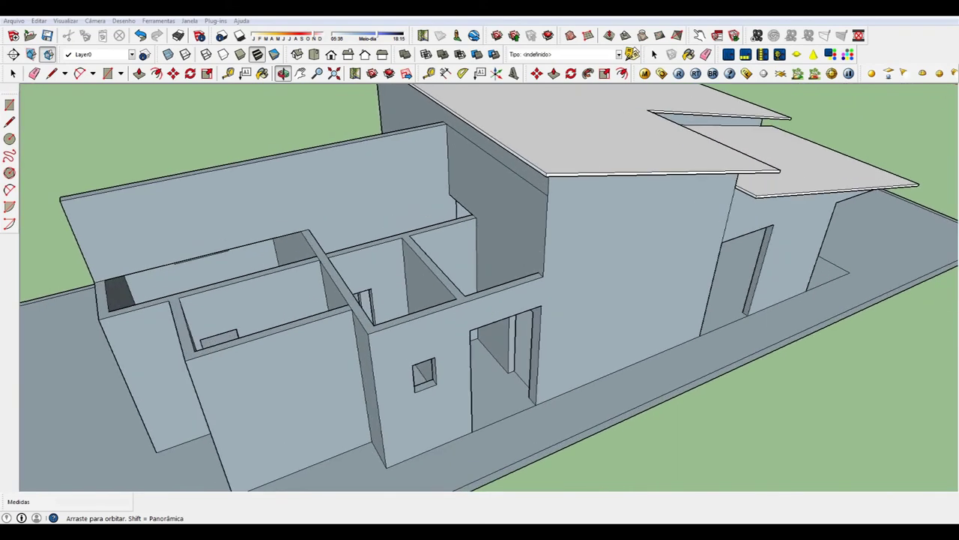
pyautogui.press('l')
pyautogui.click(446, 124)
pyautogui.click(541, 269)
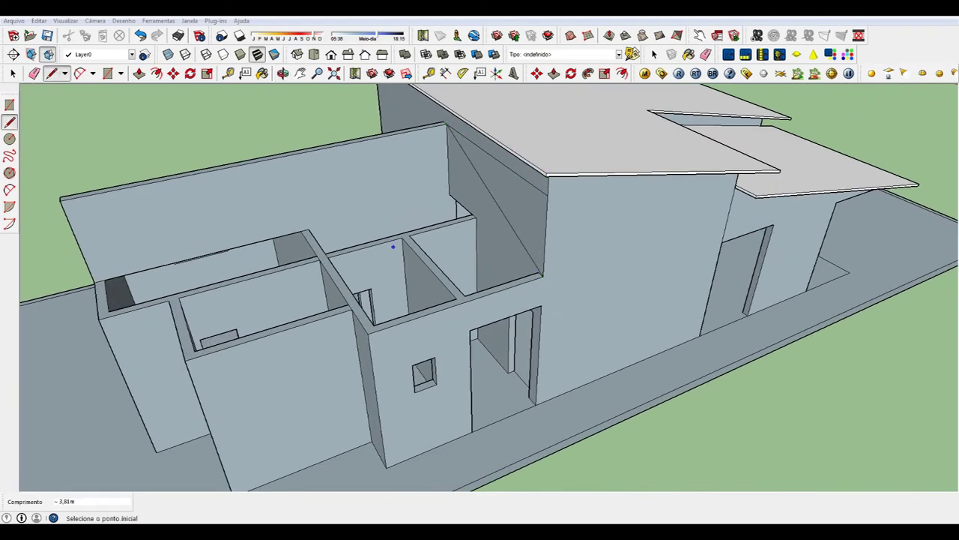
pyautogui.click(302, 232)
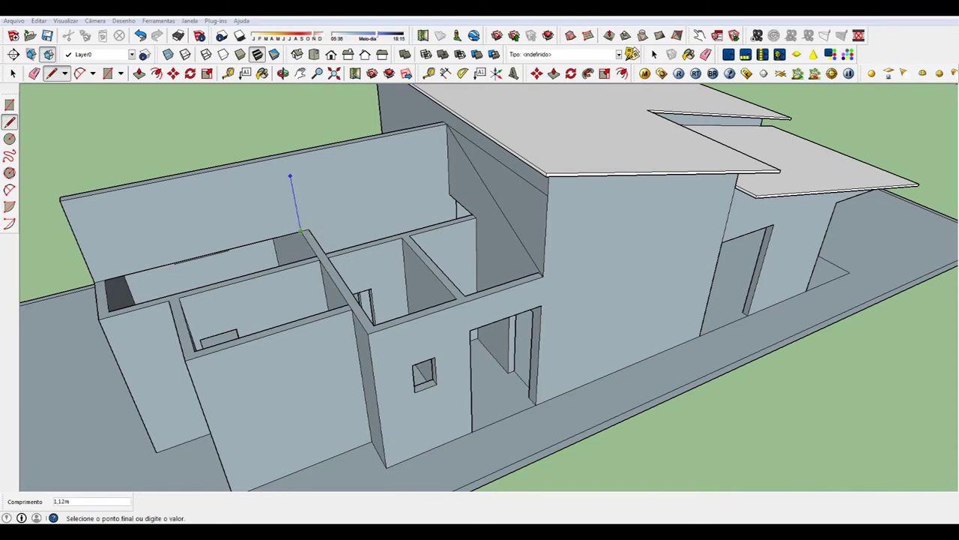
pyautogui.click(286, 156)
pyautogui.click(287, 156)
pyautogui.click(367, 334)
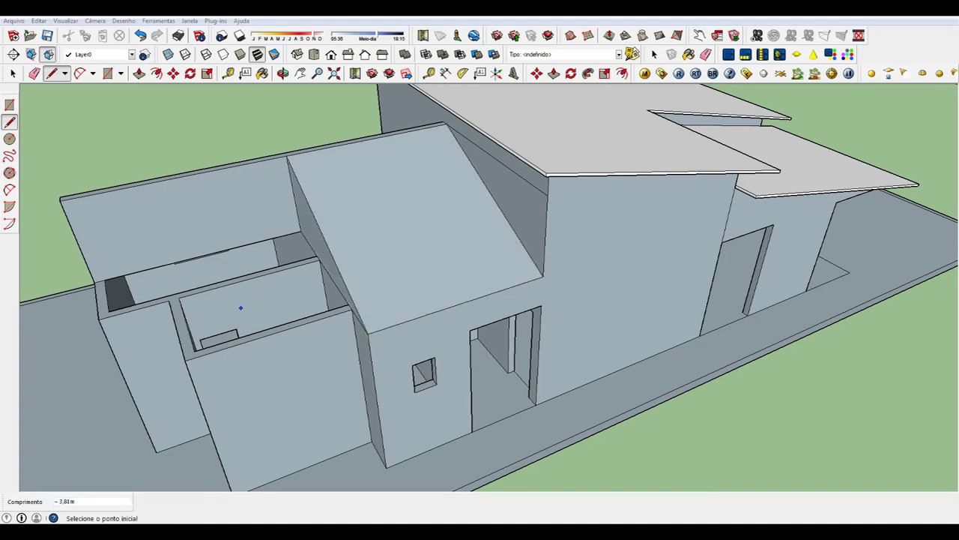
# Draw a 0,15m edge closing the top outline of the inner C-shaped wall
pyautogui.scroll(5, 240, 307)
pyautogui.scroll(-6, 287, 314)
pyautogui.scroll(1, 225, 300)
pyautogui.scroll(2, 188, 315)
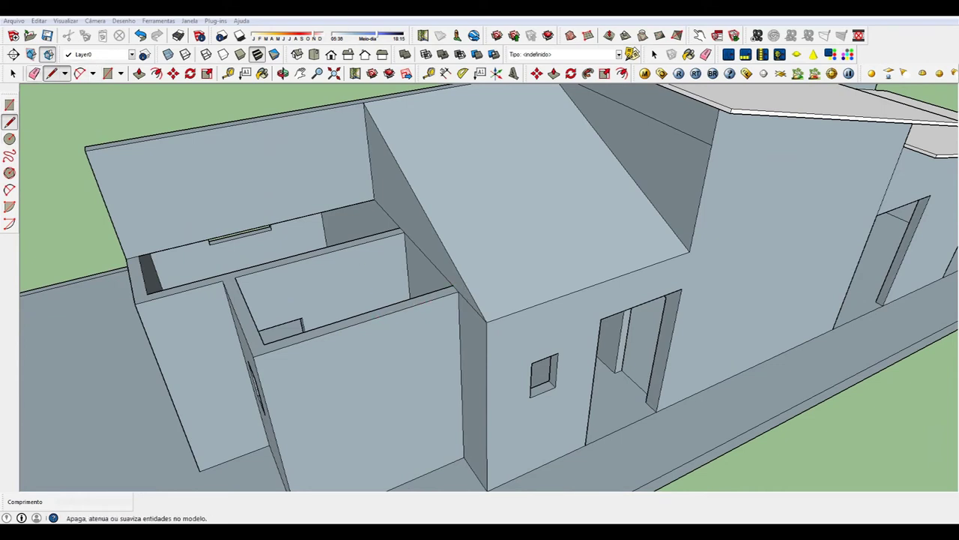
pyautogui.scroll(3, 238, 308)
pyautogui.scroll(2, 238, 308)
pyautogui.click(250, 306)
pyautogui.click(246, 297)
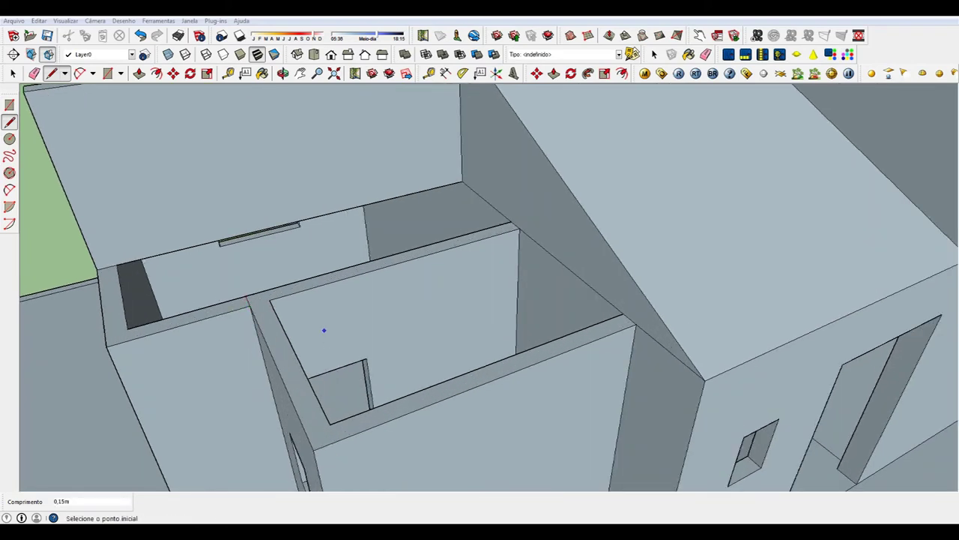
# Pull up the C-shaped wall top and adjust the front wall's top face
pyautogui.press('p')
pyautogui.moveTo(465, 371); pyautogui.dragTo(465, 358)
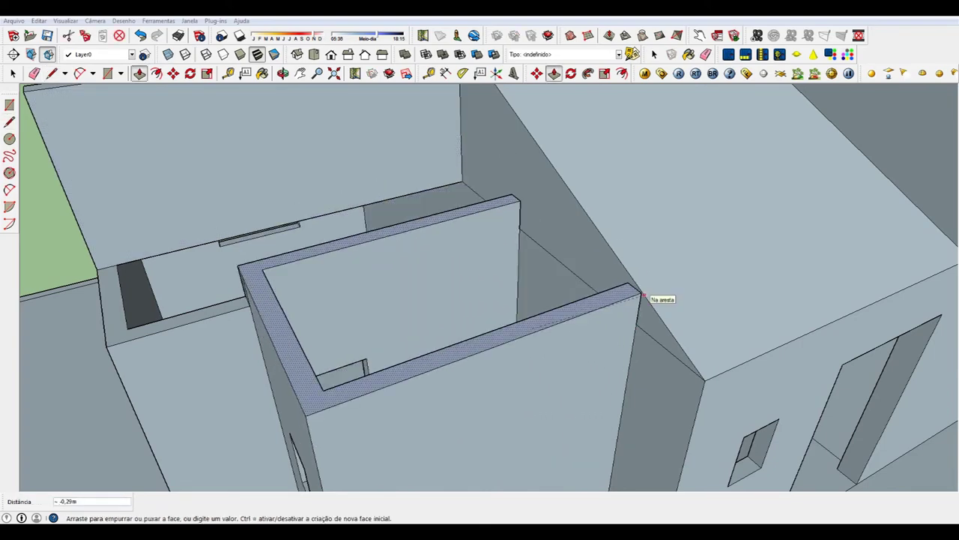
pyautogui.click(642, 295)
pyautogui.scroll(2, 479, 300)
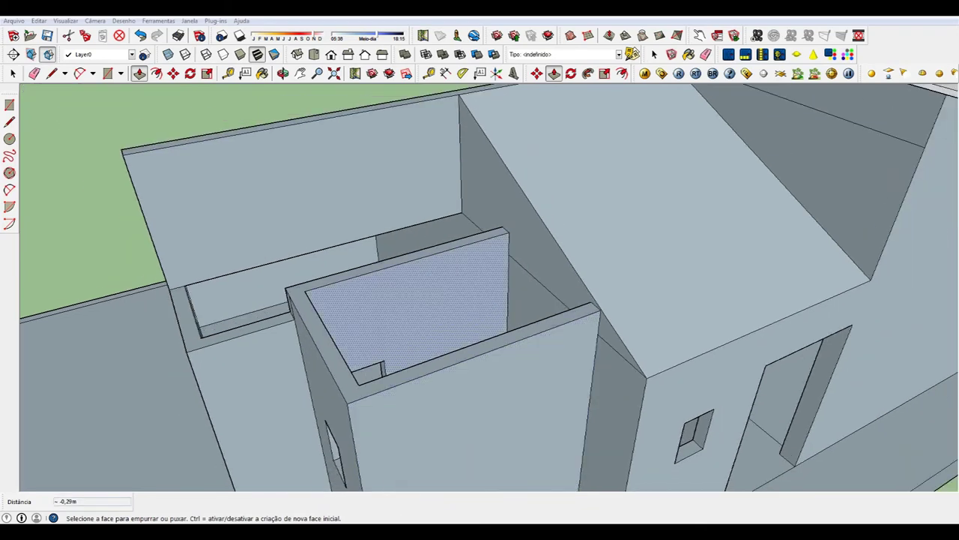
pyautogui.scroll(3, 479, 300)
pyautogui.scroll(1, 772, 315)
pyautogui.scroll(2, 772, 315)
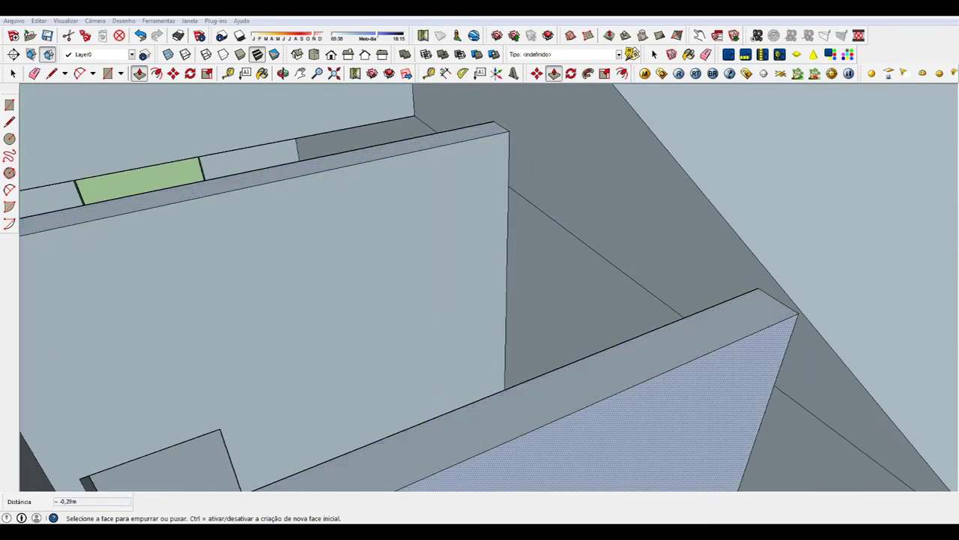
pyautogui.scroll(2, 772, 315)
pyautogui.scroll(2, 772, 315)
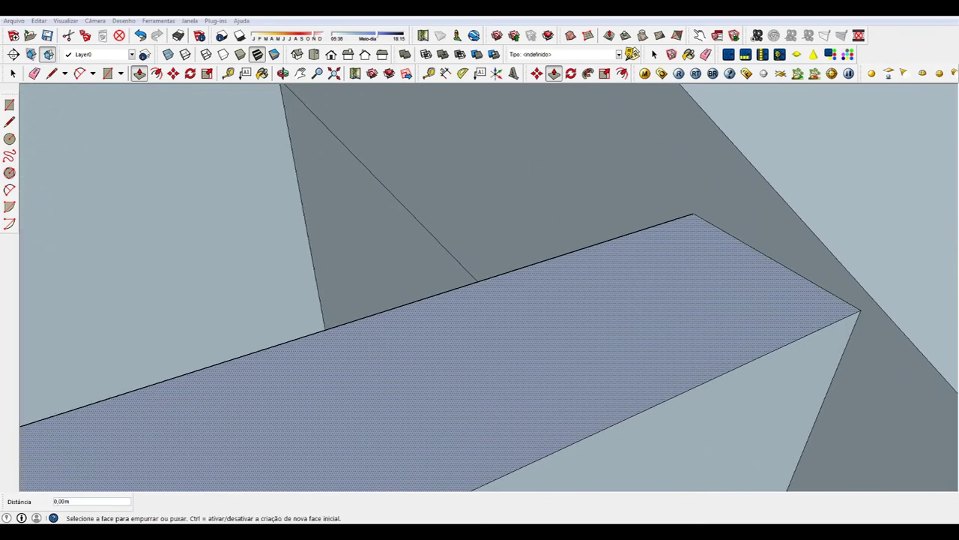
pyautogui.click(859, 304)
pyautogui.click(867, 295)
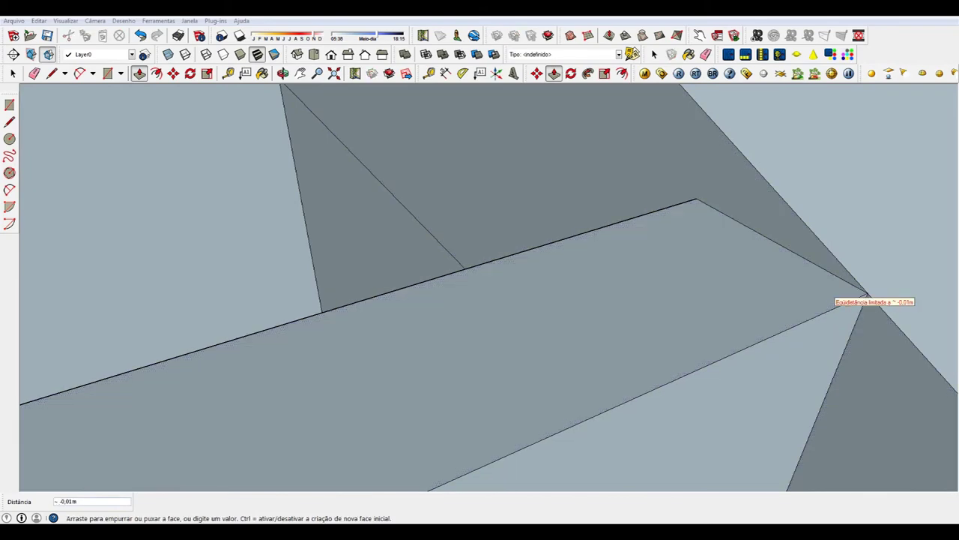
# Raise the neighbouring low wall's top face to its new height
pyautogui.scroll(-2, 867, 295)
pyautogui.scroll(-2, 868, 296)
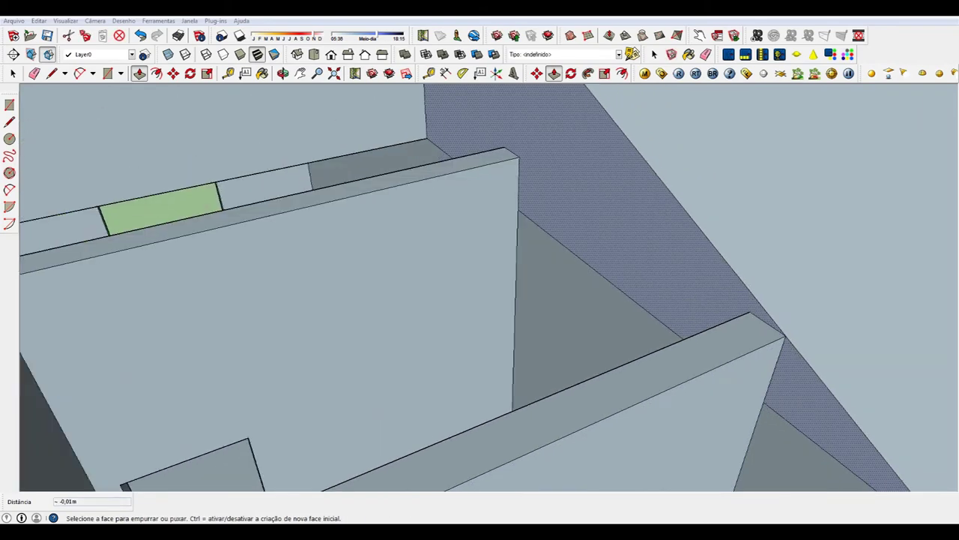
pyautogui.scroll(-2, 868, 296)
pyautogui.scroll(-5, 487, 314)
pyautogui.scroll(5, 487, 315)
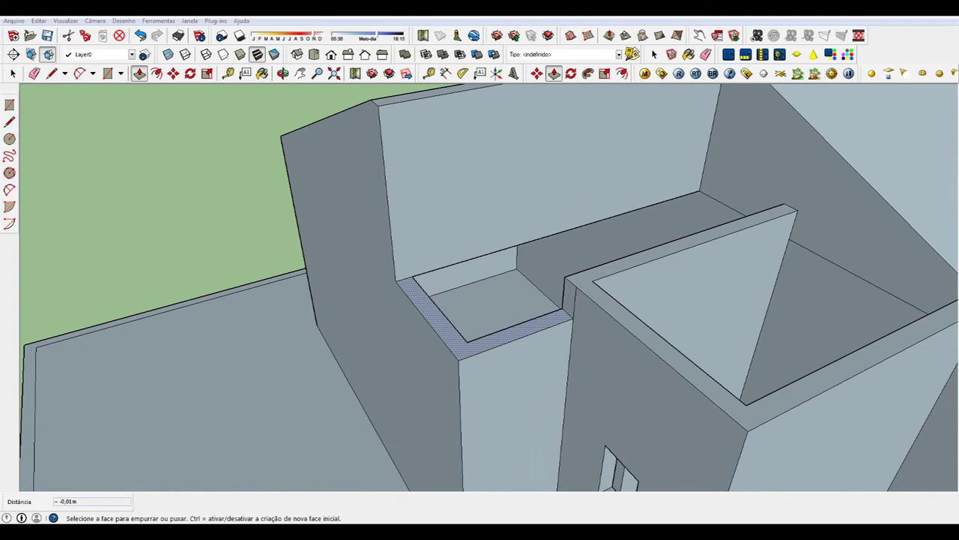
pyautogui.click(558, 320)
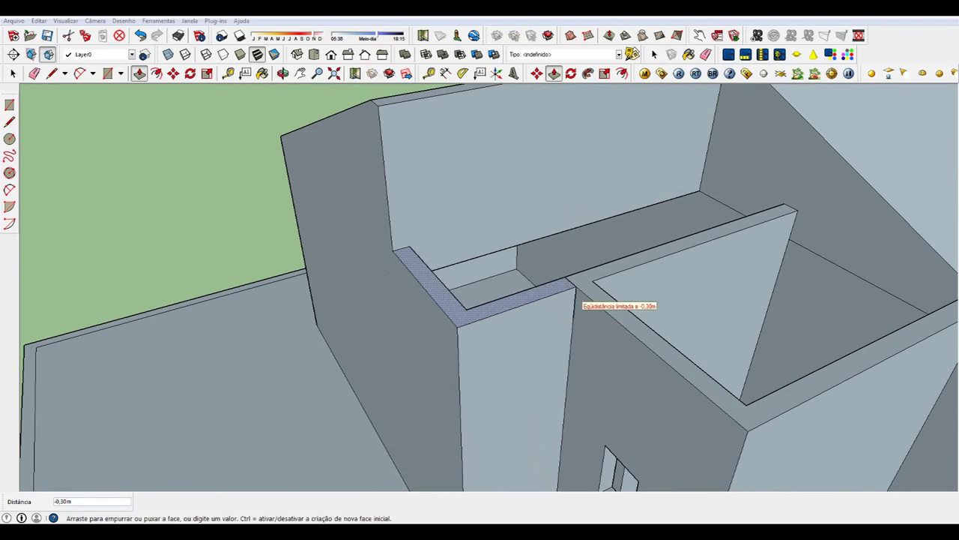
pyautogui.click(574, 299)
pyautogui.moveTo(575, 299); pyautogui.dragTo(750, 248, button='middle')
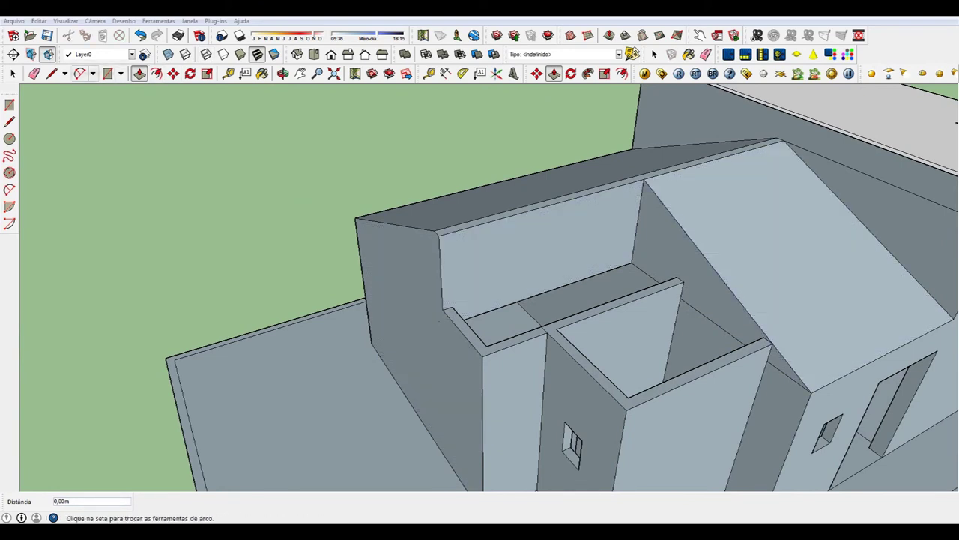
# Draw a sloped edge from the inner wall corner to its endpoint, closing a face over the front room
pyautogui.click(51, 73)
pyautogui.write('1,80m')
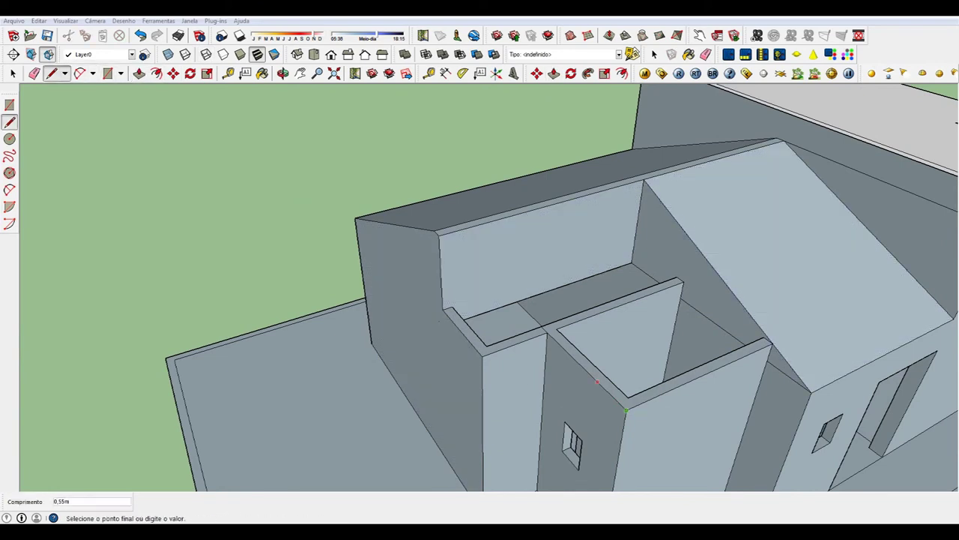
pyautogui.click(554, 331)
pyautogui.click(504, 290)
pyautogui.click(626, 410)
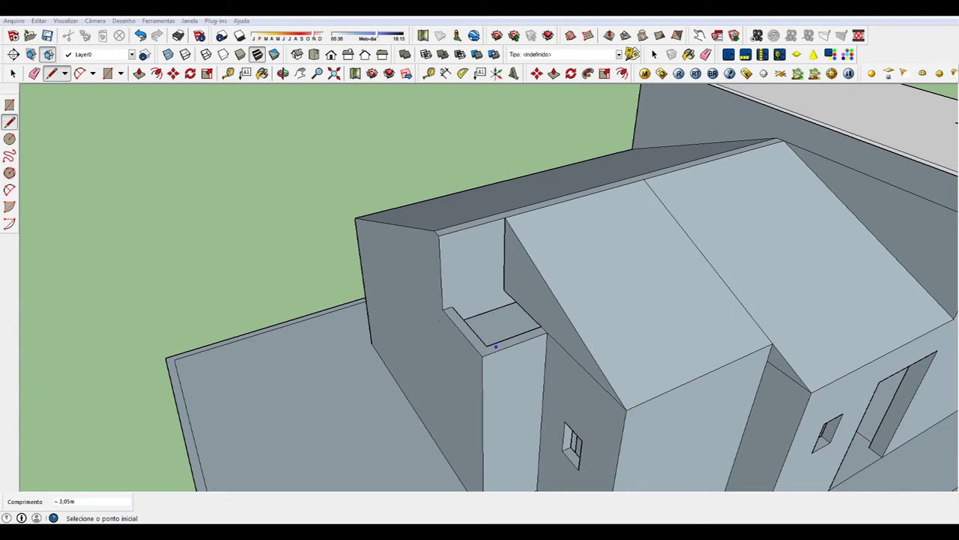
# Pull the wall ledge up by 0,74m
pyautogui.press('p')
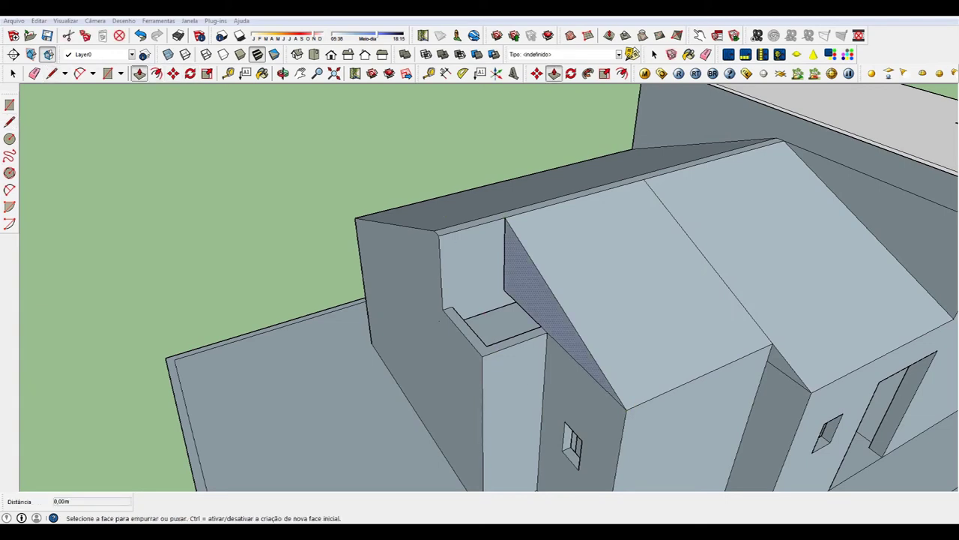
pyautogui.scroll(3, 540, 329)
pyautogui.click(525, 336)
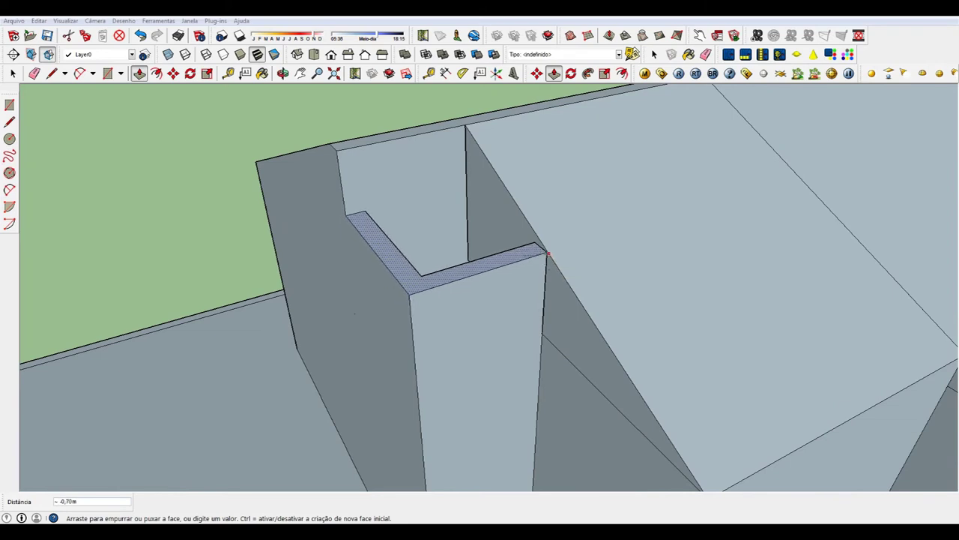
pyautogui.scroll(3, 555, 252)
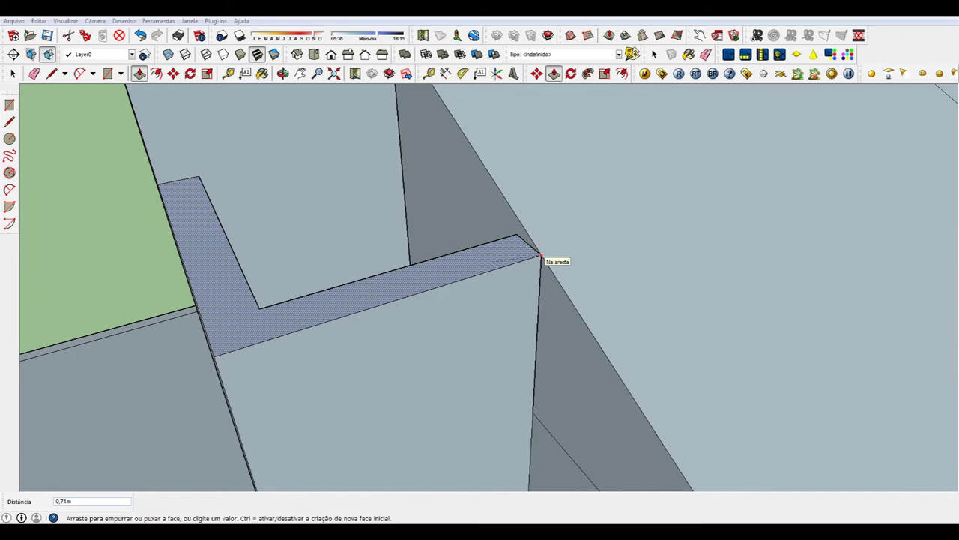
pyautogui.click(541, 247)
pyautogui.scroll(-3, 447, 304)
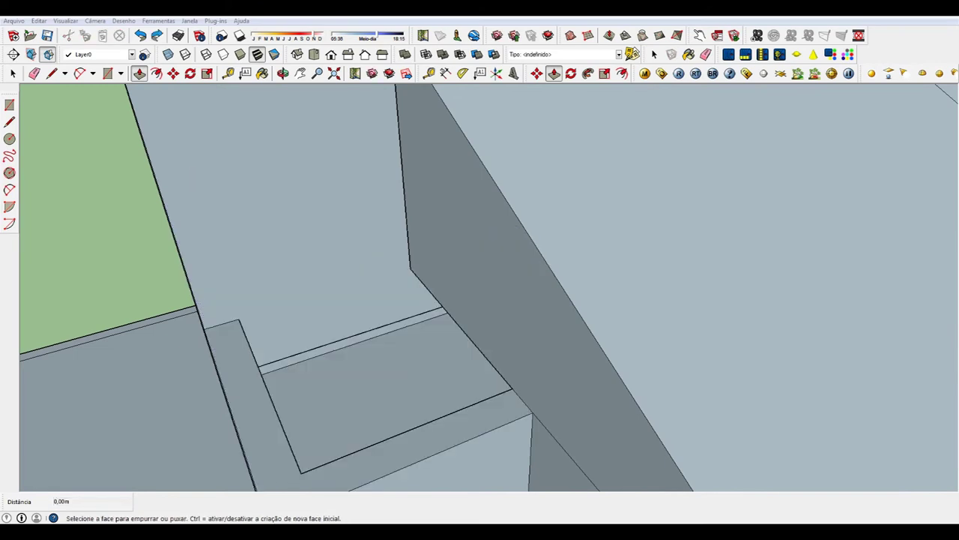
pyautogui.scroll(-2, 447, 303)
pyautogui.scroll(-3, 447, 304)
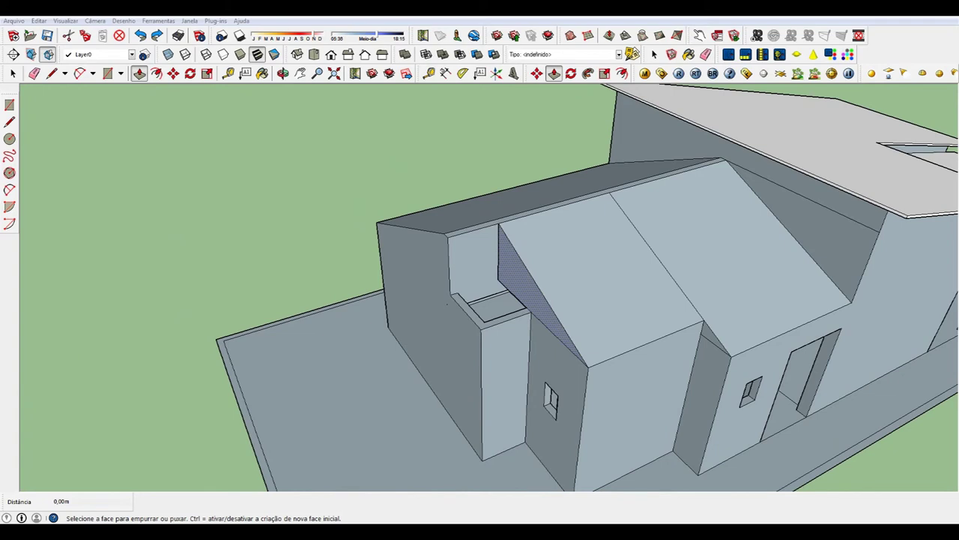
# Delete the front room's roof volume and push away the back room's gable roof
pyautogui.press('Delete')
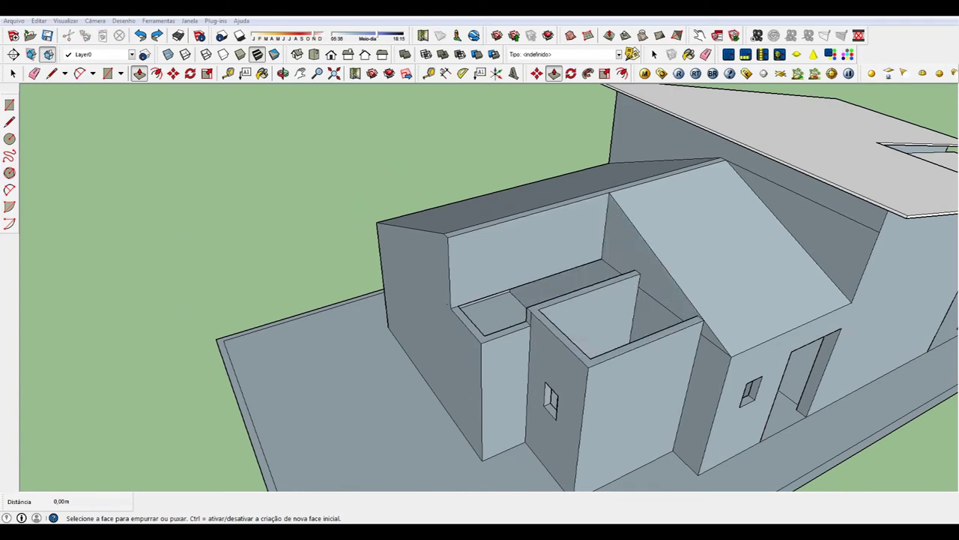
pyautogui.doubleClick(566, 350)
pyautogui.doubleClick(793, 316)
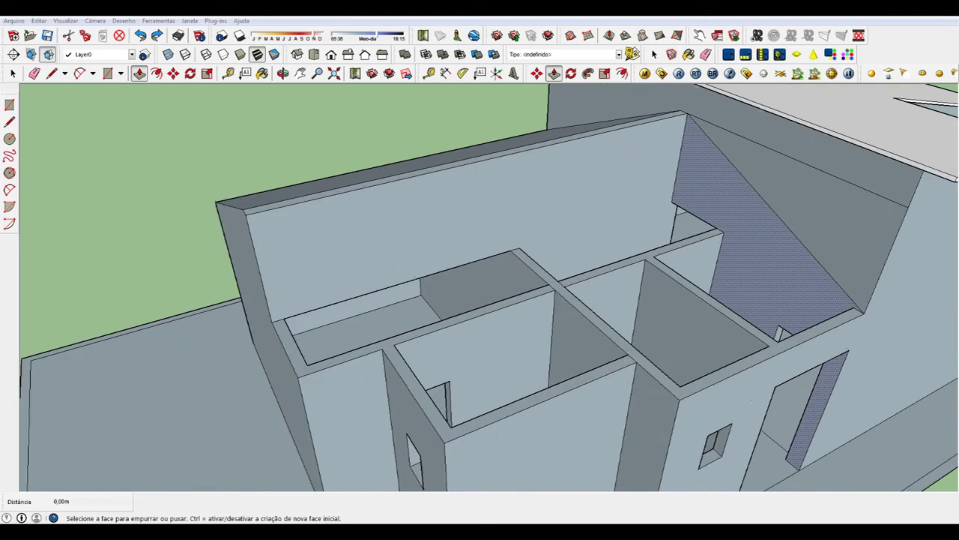
# Draw a short 0,15m edge on the wall top
pyautogui.moveTo(793, 317); pyautogui.dragTo(777, 338, button='middle')
pyautogui.press('t')
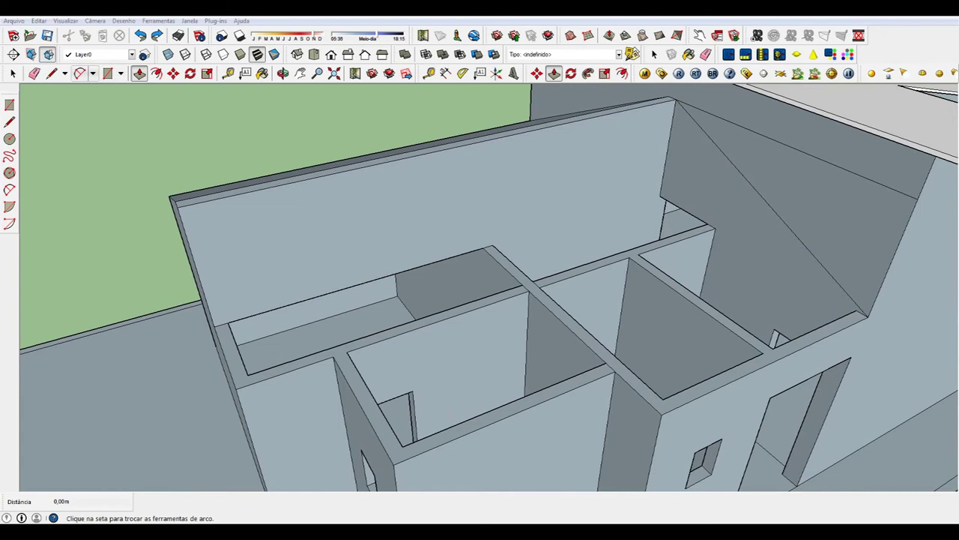
pyautogui.click(51, 73)
pyautogui.click(772, 348)
pyautogui.click(782, 358)
# Draw an edge across the room opening to close it into a new face
pyautogui.click(638, 308)
pyautogui.press('Escape')
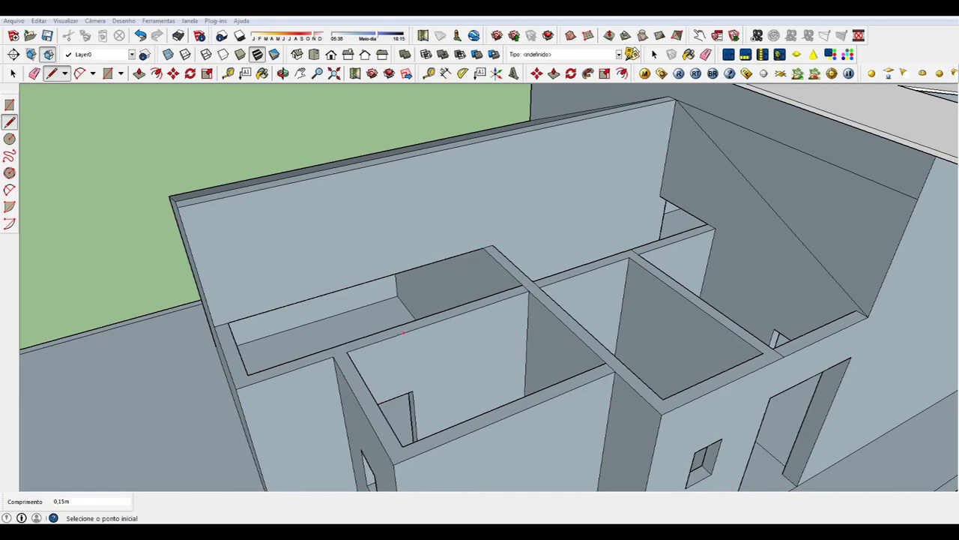
pyautogui.click(529, 284)
pyautogui.click(632, 258)
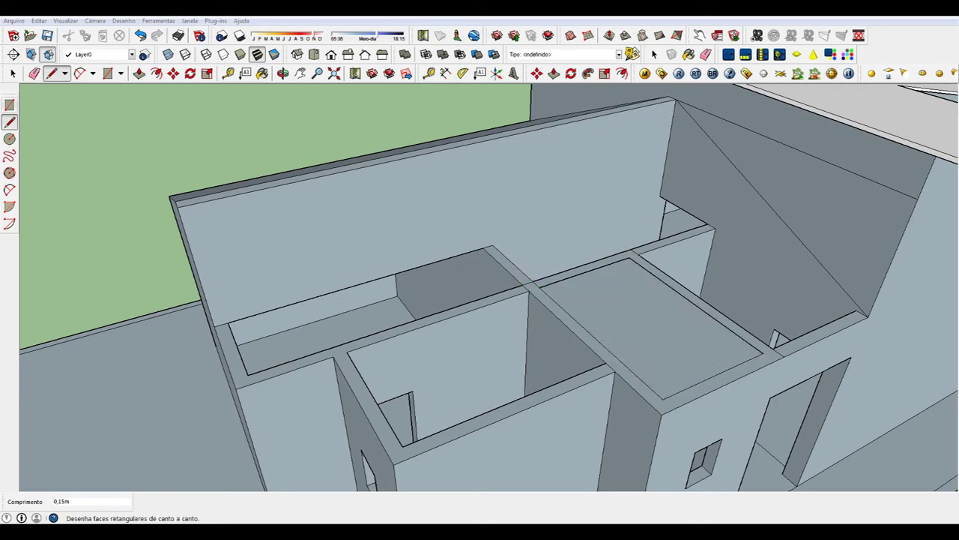
# Clear the selection and undo the raised slab over the square room
pyautogui.click(34, 73)
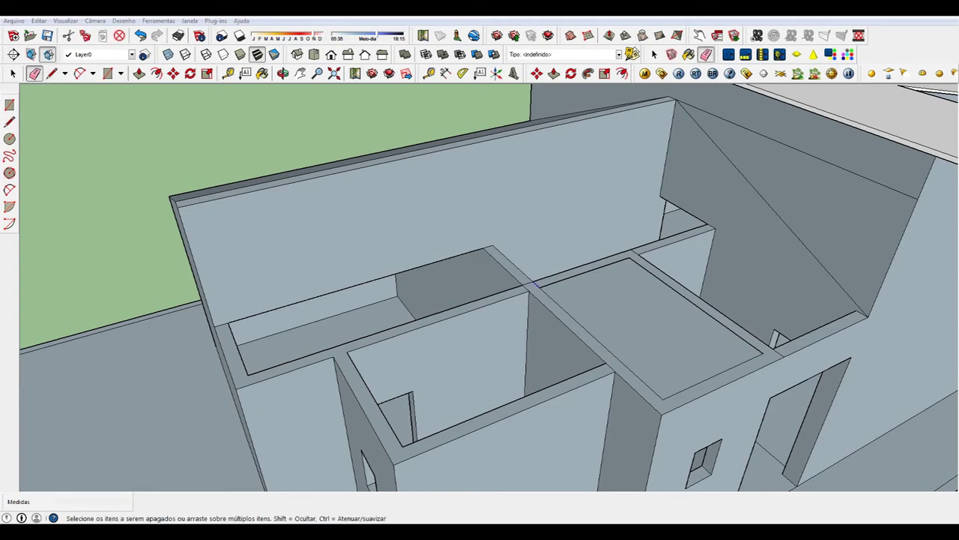
pyautogui.scroll(2, 554, 279)
pyautogui.scroll(1, 554, 279)
pyautogui.scroll(-1, 517, 281)
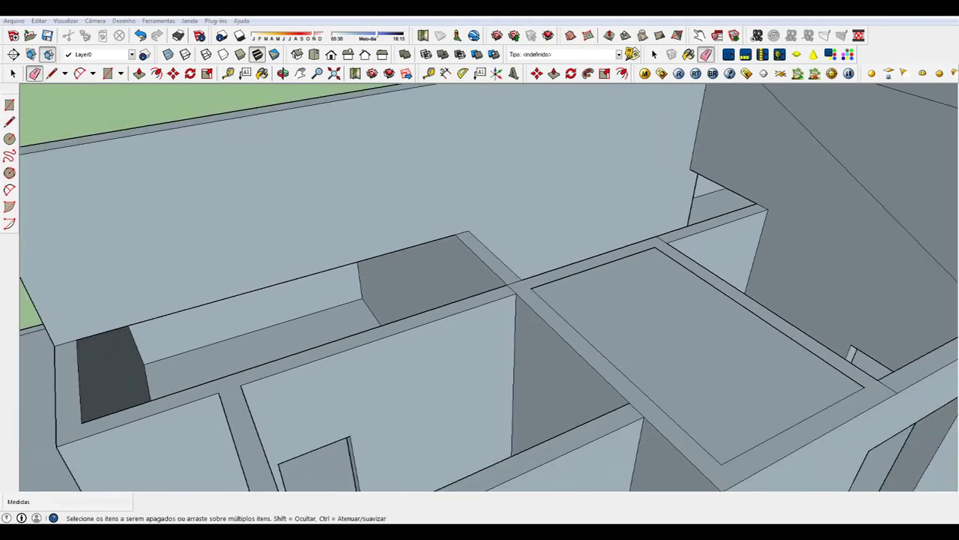
pyautogui.scroll(-1, 517, 281)
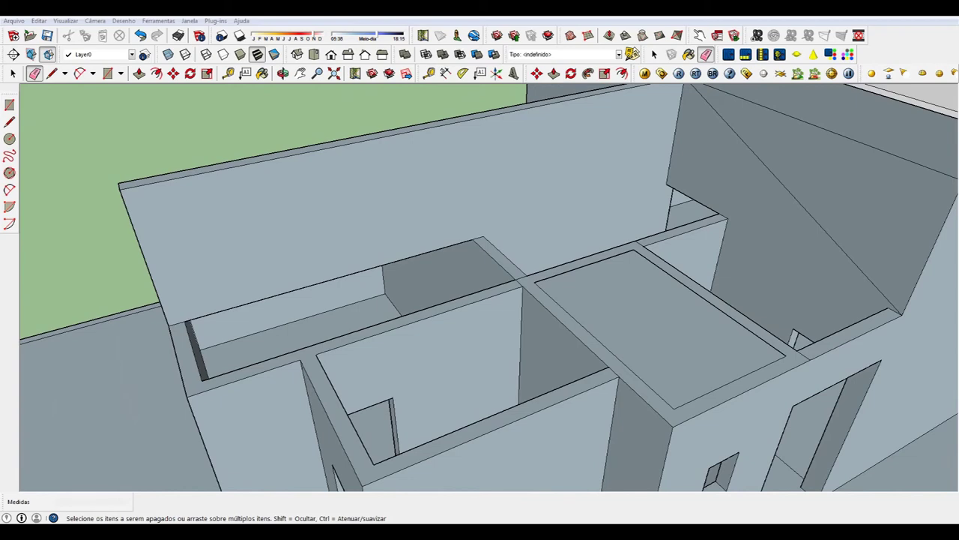
pyautogui.click(140, 73)
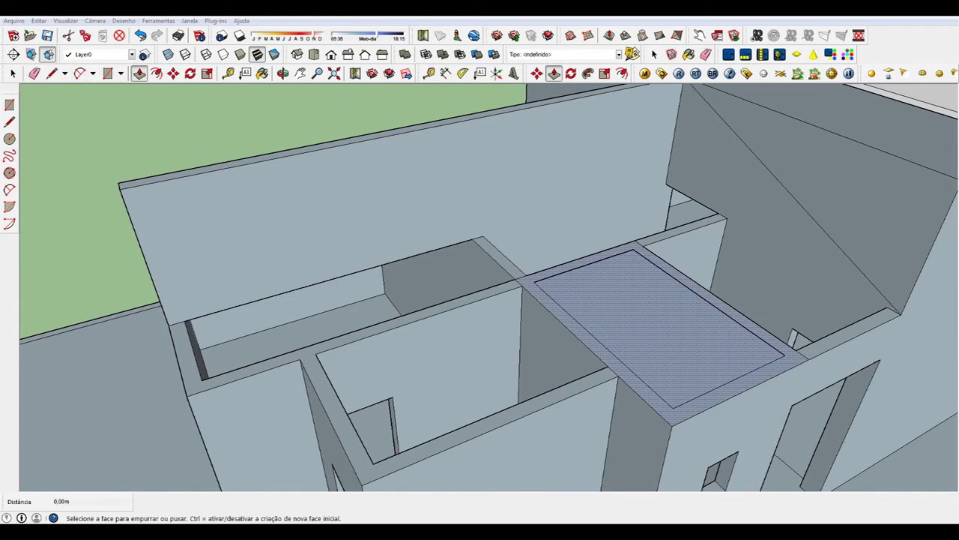
pyautogui.press('space')
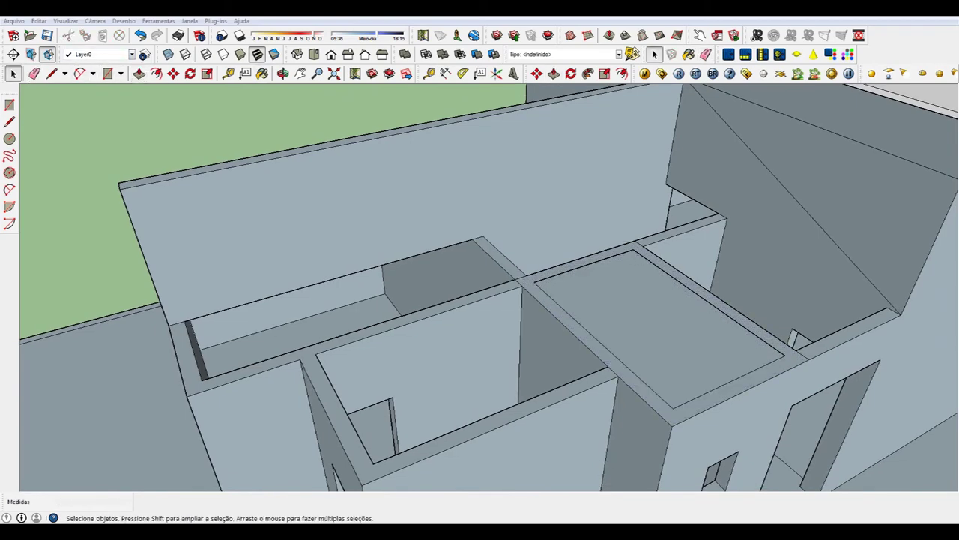
pyautogui.press('Escape')
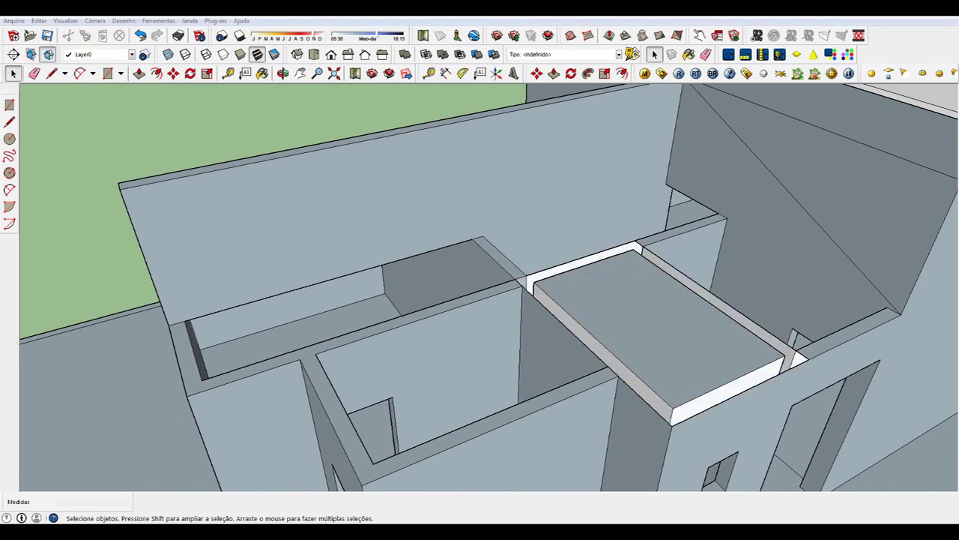
pyautogui.hotkey('ctrl', 'z')
pyautogui.hotkey('ctrl', 'z')
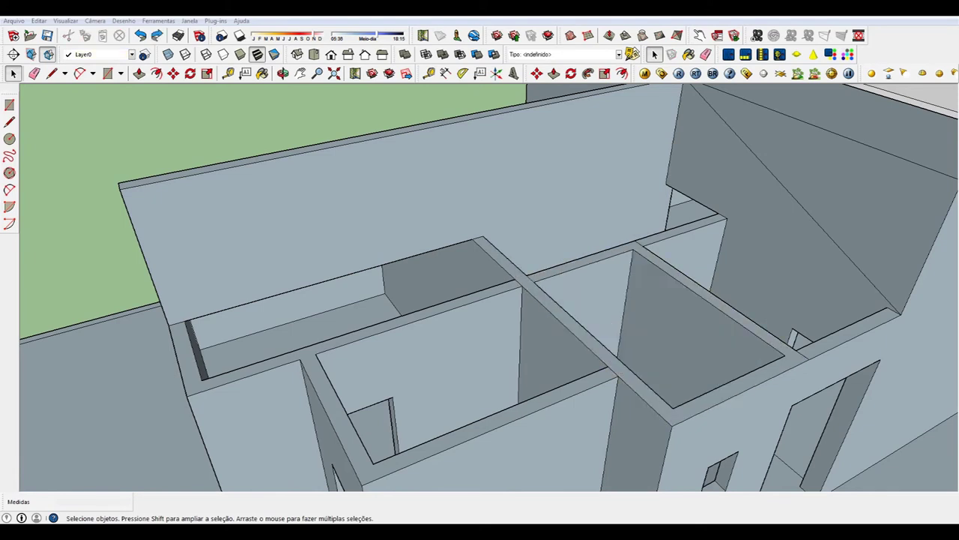
pyautogui.scroll(3, 605, 289)
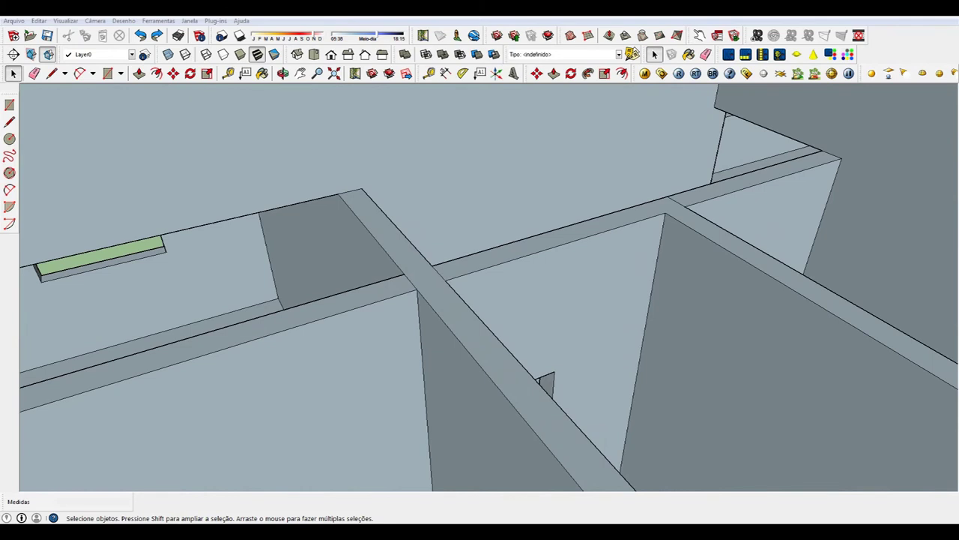
# Draw short 0,15 m lines at the wall junctions to split off the wall tops around the small room
pyautogui.scroll(-2, 525, 300)
pyautogui.scroll(-2, 525, 300)
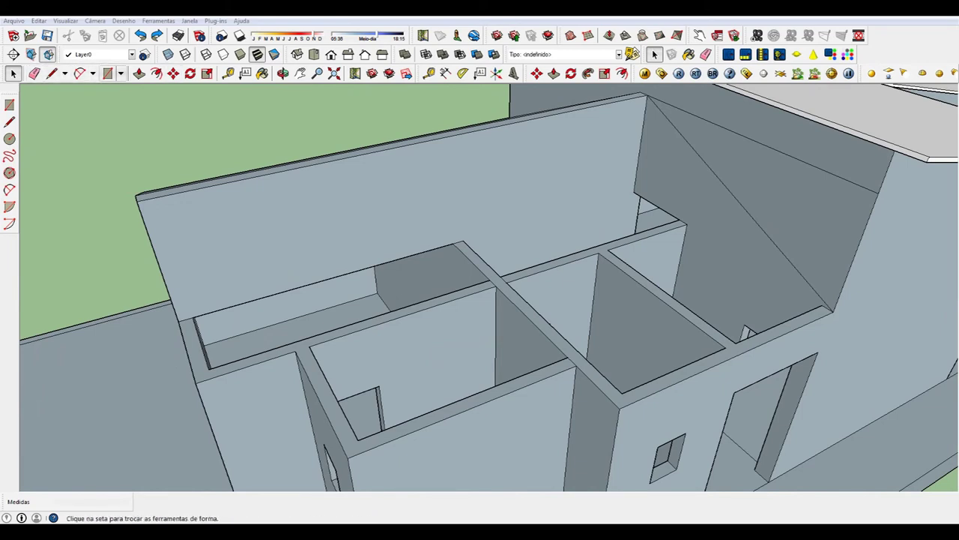
pyautogui.click(51, 73)
pyautogui.scroll(2, 482, 235)
pyautogui.scroll(2, 503, 278)
pyautogui.click(503, 278)
pyautogui.click(513, 289)
pyautogui.click(673, 245)
pyautogui.press('Escape')
pyautogui.scroll(-5, 673, 246)
pyautogui.scroll(2, 727, 280)
pyautogui.scroll(2, 727, 280)
pyautogui.click(763, 287)
pyautogui.write('0,15m')
pyautogui.press('Return')
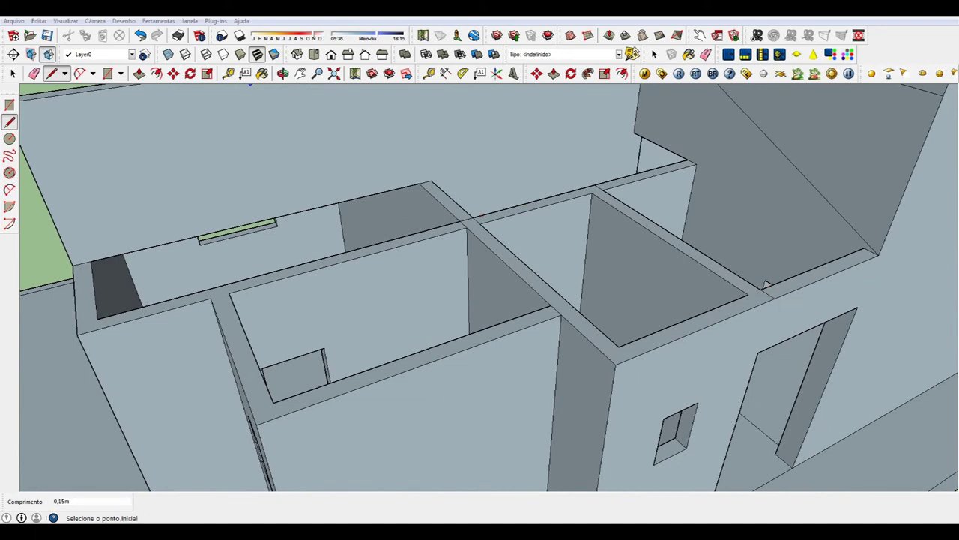
# Start pulling the wall-top strip ringing the small square room upward with Push/Pull
pyautogui.click(34, 73)
pyautogui.scroll(3, 457, 218)
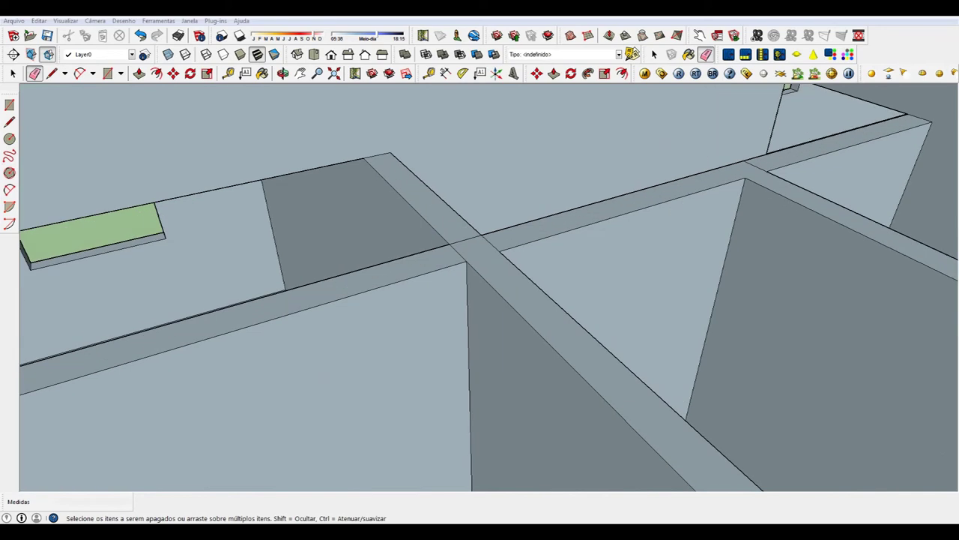
pyautogui.scroll(-2, 457, 218)
pyautogui.scroll(-3, 472, 257)
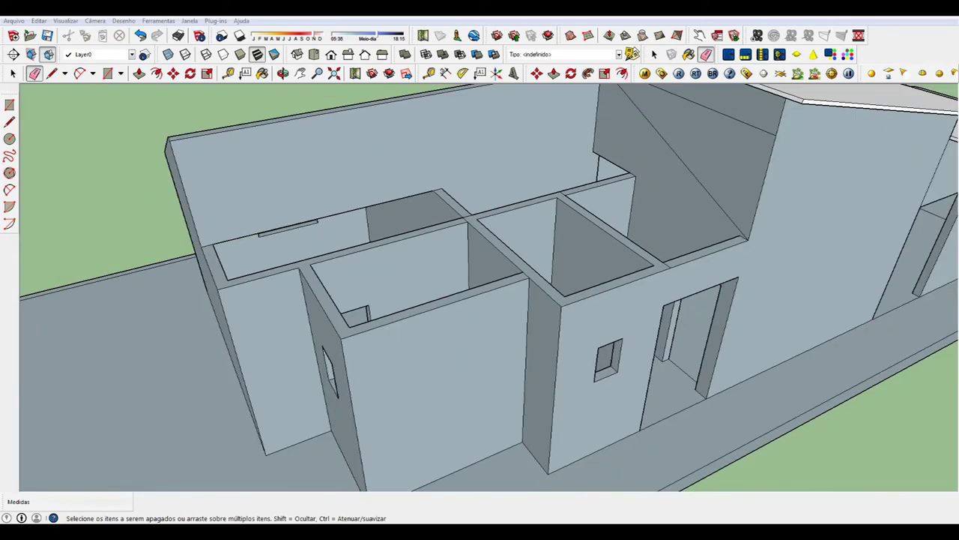
pyautogui.scroll(3, 472, 257)
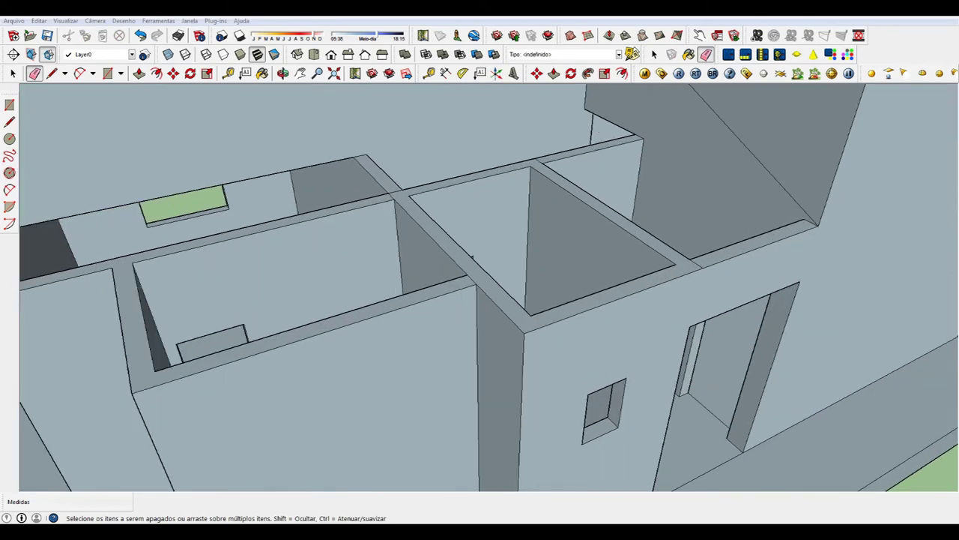
pyautogui.click(138, 73)
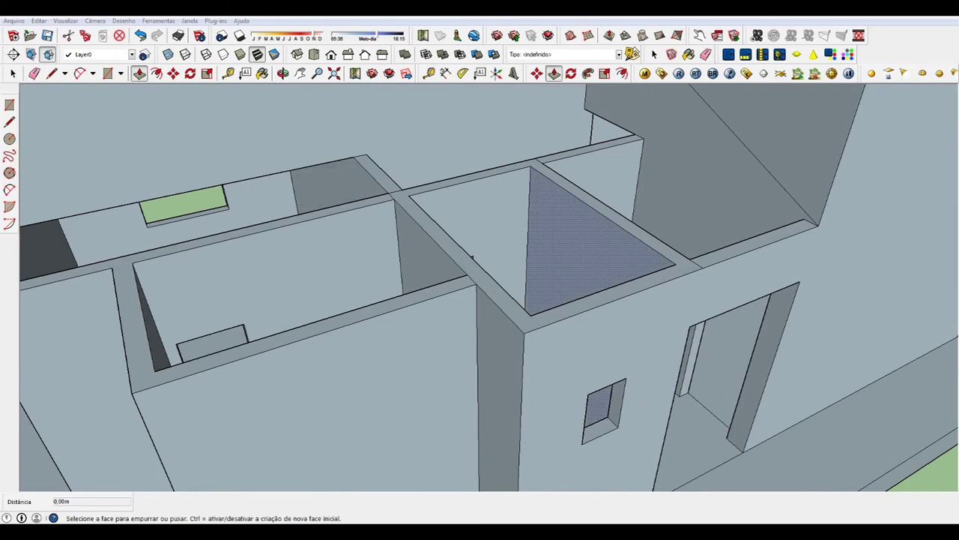
pyautogui.scroll(-2, 473, 257)
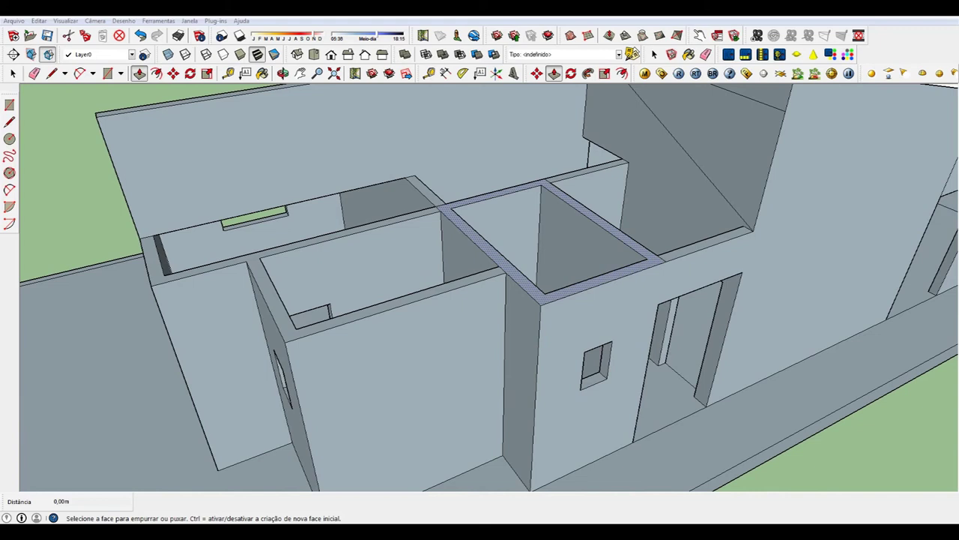
pyautogui.moveTo(491, 251); pyautogui.dragTo(490, 231)
# Raise the tower walls 0,5 m and close the open top with a line
pyautogui.write('0,5')
pyautogui.press('Return')
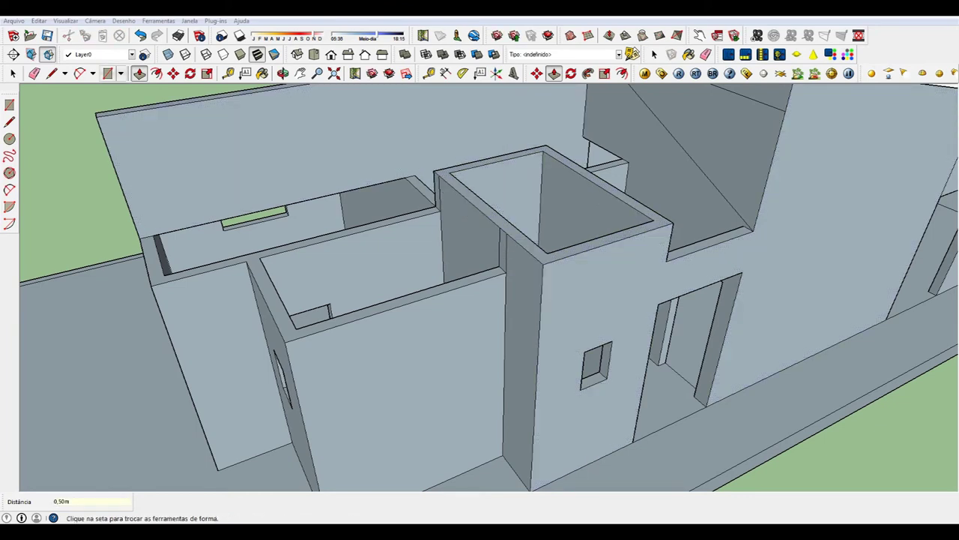
pyautogui.click(51, 72)
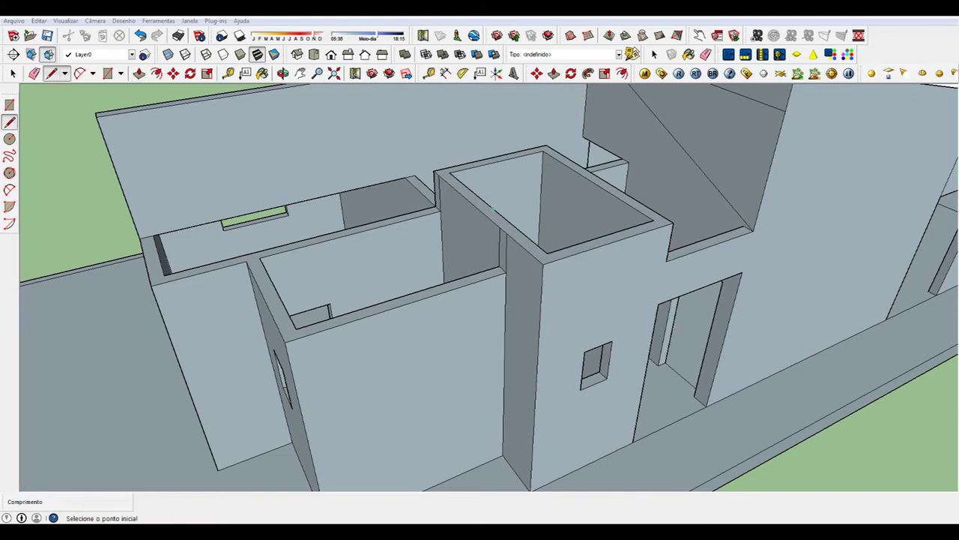
pyautogui.click(450, 173)
pyautogui.click(542, 150)
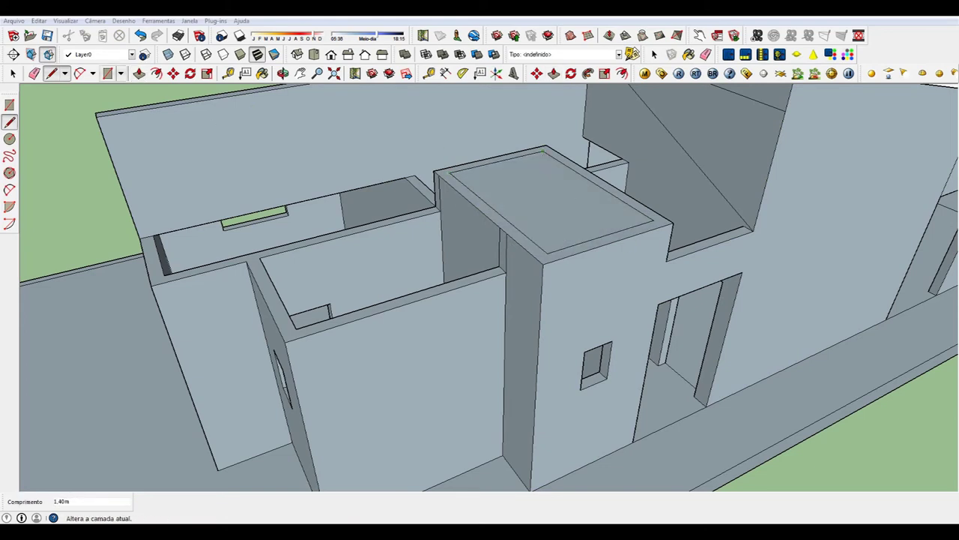
# Push the tower top up into a 0,10 m slab
pyautogui.click(554, 73)
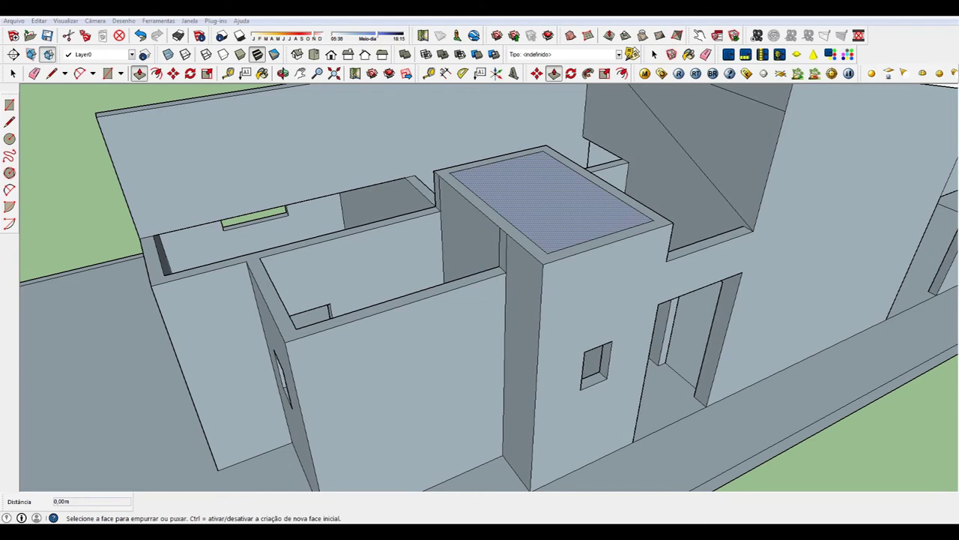
pyautogui.click(551, 198)
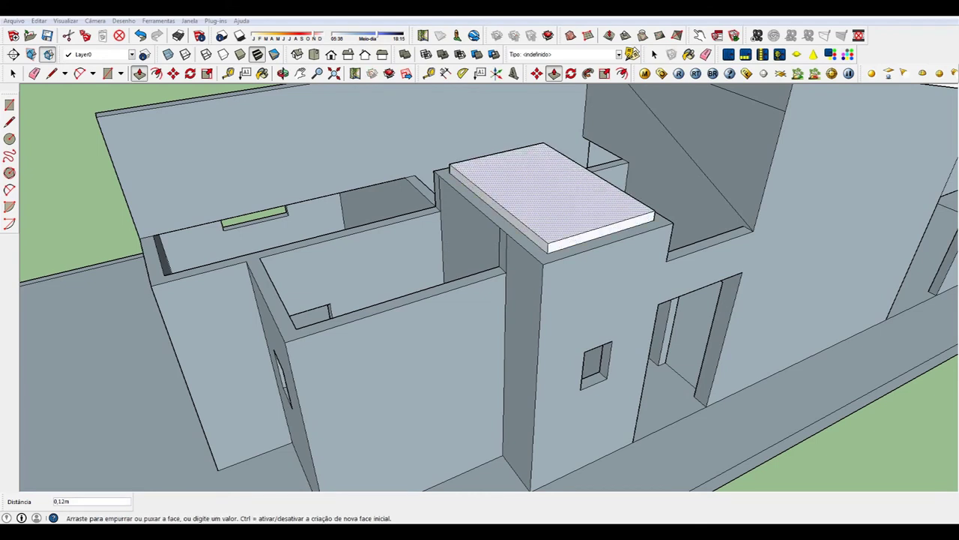
pyautogui.write(',1')
pyautogui.press('Return')
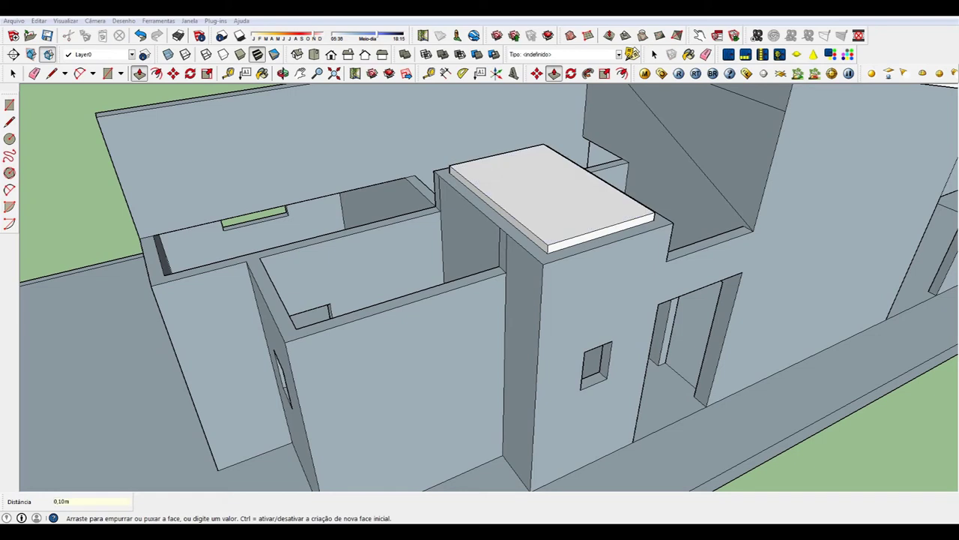
# Pull the ledge ring up 1,2 m to form the tower parapet
pyautogui.click(611, 238)
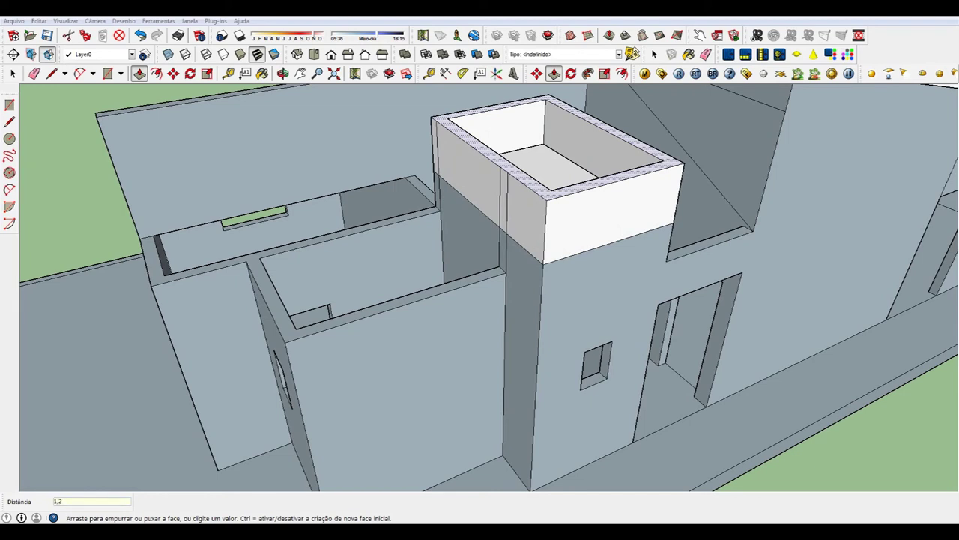
pyautogui.press('Return')
pyautogui.scroll(-3, 518, 224)
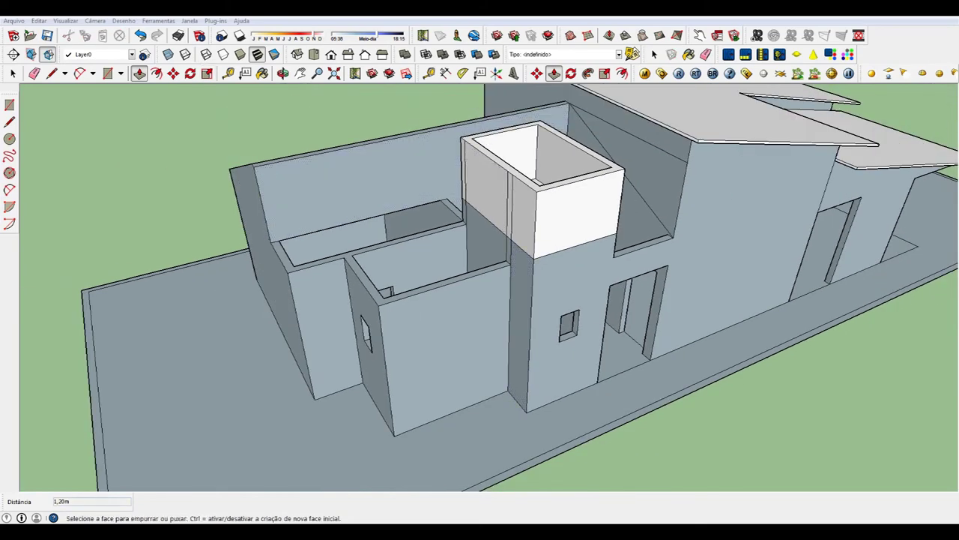
pyautogui.press('e')
pyautogui.scroll(3, 491, 199)
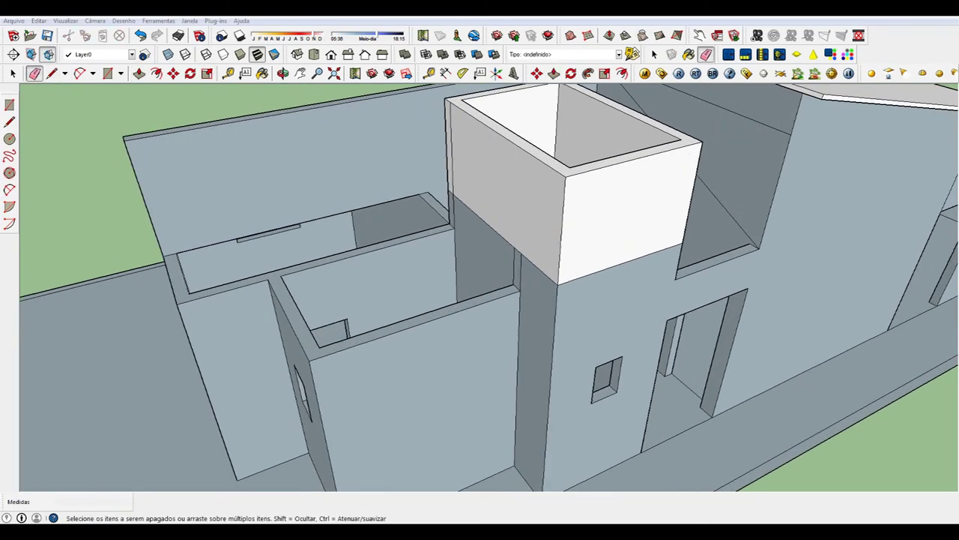
# Erase the leftover edges between the tower box and the wall on its front and left side
pyautogui.keyDown('ctrl'); pyautogui.click(504, 239); pyautogui.keyUp('ctrl')
pyautogui.click(517, 266)
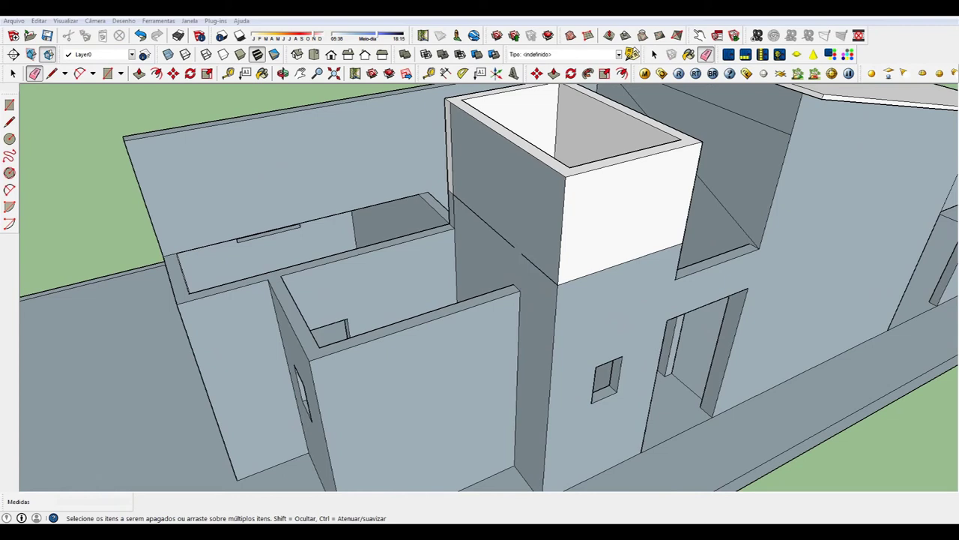
pyautogui.keyDown('ctrl'); pyautogui.click(540, 269); pyautogui.keyUp('ctrl')
pyautogui.keyDown('ctrl'); pyautogui.click(451, 187); pyautogui.keyUp('ctrl')
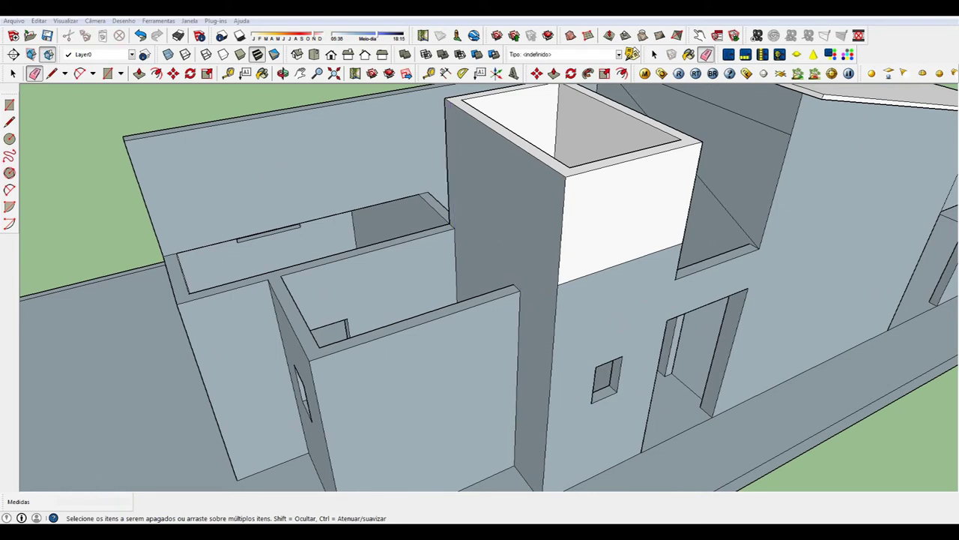
pyautogui.keyDown('ctrl'); pyautogui.click(620, 264); pyautogui.keyUp('ctrl')
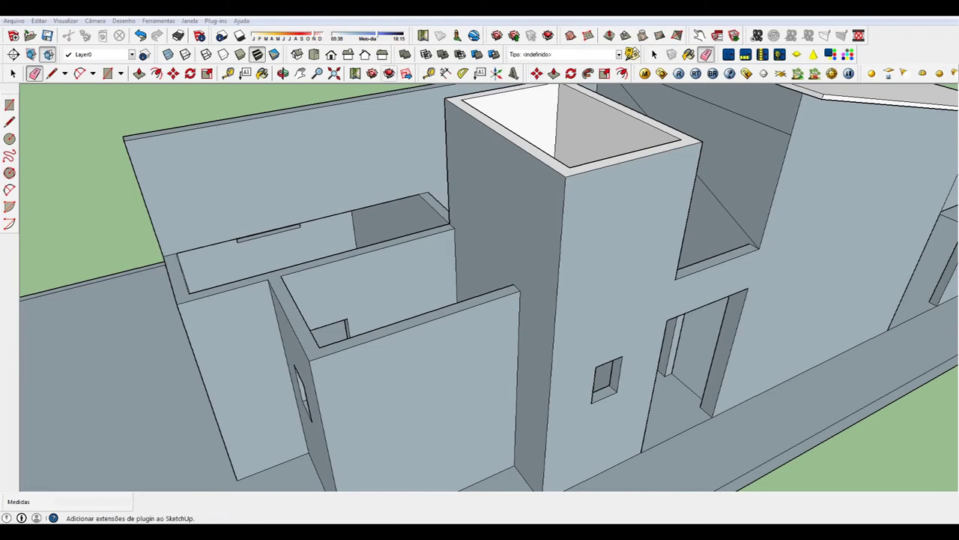
# Orbit to the tower's other side and erase the stray edges on the inner wall
pyautogui.click(282, 73)
pyautogui.moveTo(479, 285); pyautogui.dragTo(435, 277)
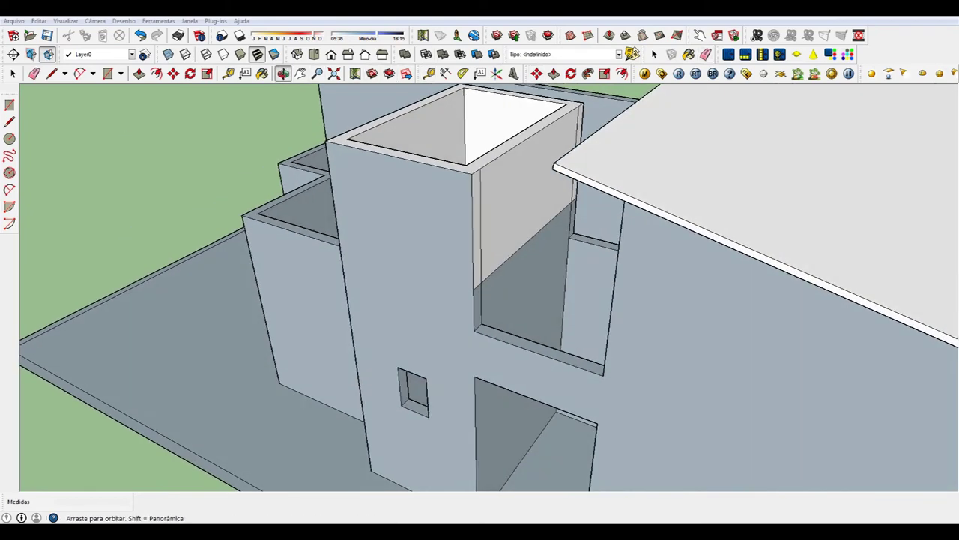
pyautogui.click(34, 73)
pyautogui.scroll(3, 438, 240)
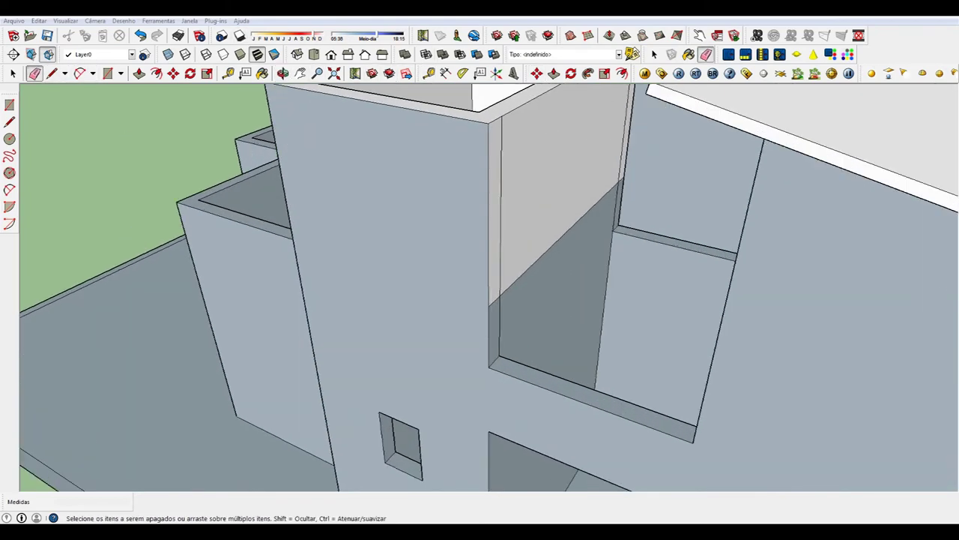
pyautogui.click(502, 225)
pyautogui.click(500, 315)
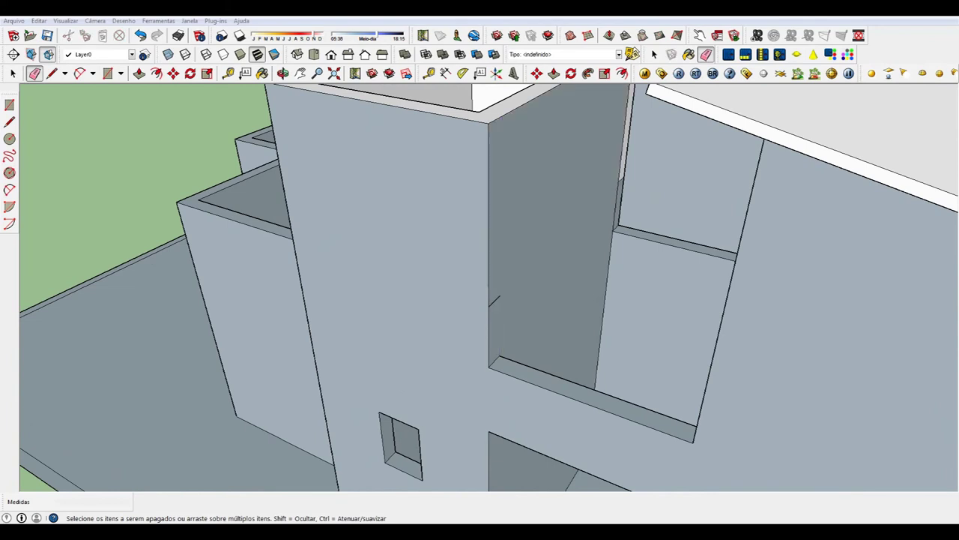
pyautogui.click(622, 165)
# Orbit around the house to review the whole tower and look down into the rooms
pyautogui.scroll(-5, 480, 285)
pyautogui.moveTo(480, 285)
pyautogui.mouseDown(button='middle')
pyautogui.moveTo(450, 270)
pyautogui.moveTo(480, 285)
pyautogui.moveTo(599, 277)
pyautogui.mouseUp(button='middle')
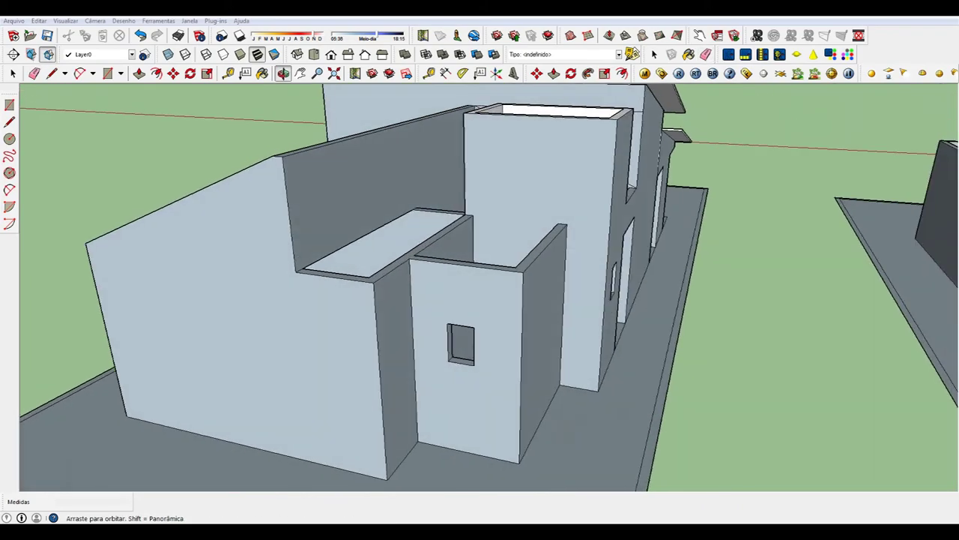
pyautogui.moveTo(479, 285); pyautogui.dragTo(644, 278, button='middle')
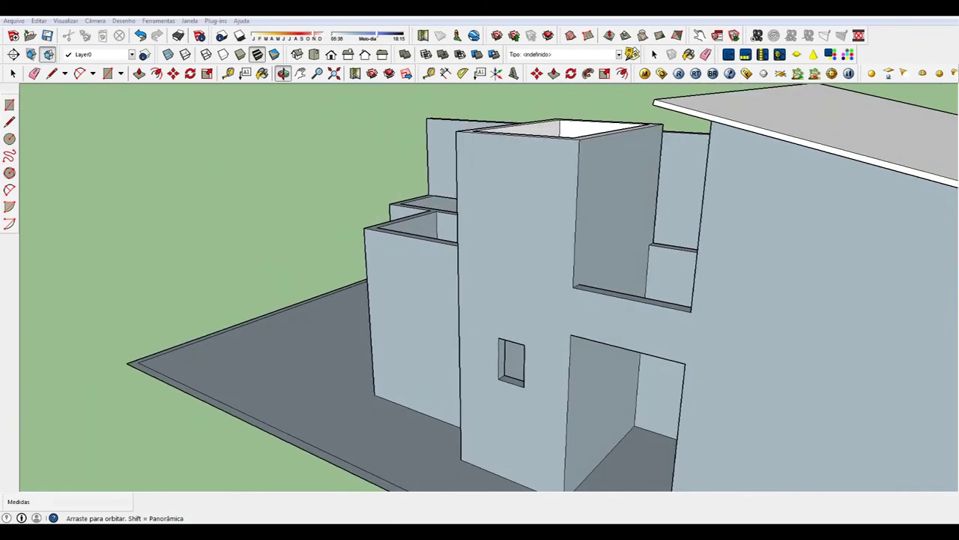
pyautogui.scroll(2, 566, 221)
pyautogui.moveTo(479, 285)
pyautogui.mouseDown(button='middle')
pyautogui.moveTo(524, 359)
pyautogui.moveTo(476, 274)
pyautogui.mouseUp(button='middle')
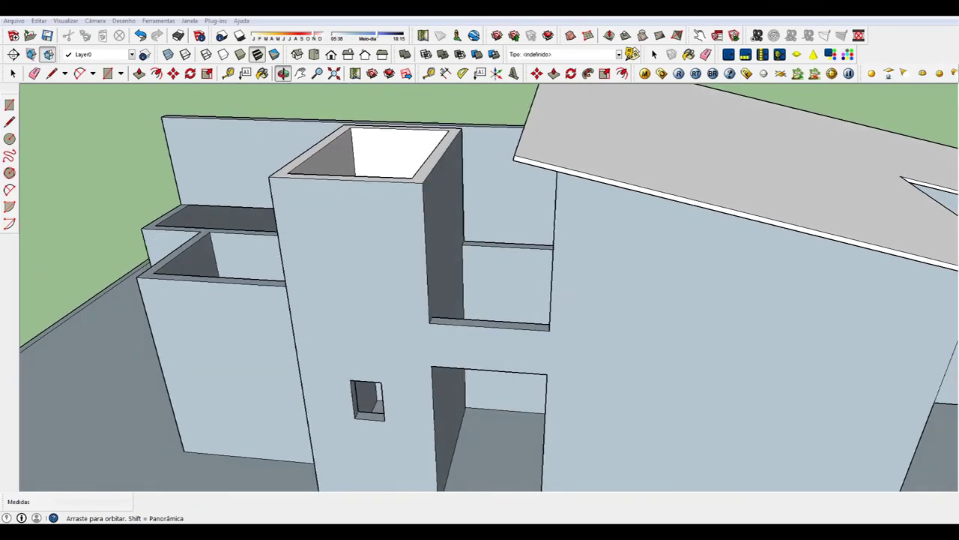
pyautogui.click(51, 73)
pyautogui.click(429, 323)
# Draw edges from the ledge endpoint up to the wall top and back to the ledge corner, sealing the tower gap
pyautogui.click(464, 242)
pyautogui.scroll(3, 461, 247)
pyautogui.scroll(3, 457, 259)
pyautogui.scroll(2, 454, 270)
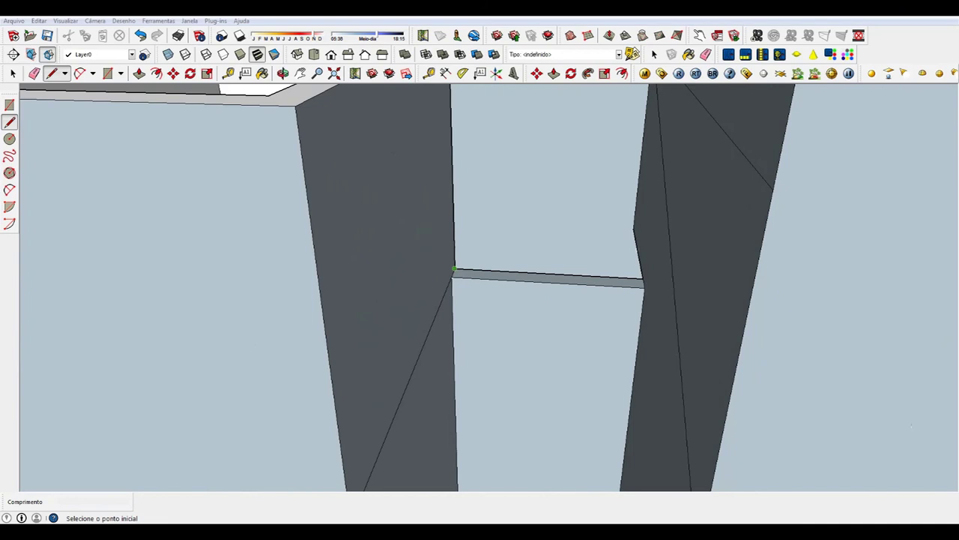
pyautogui.click(454, 268)
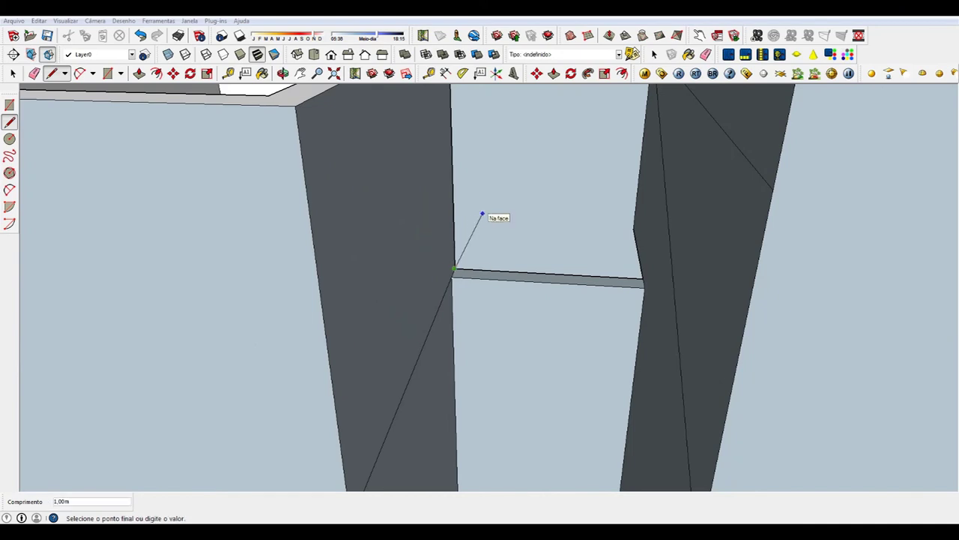
pyautogui.scroll(-5, 473, 216)
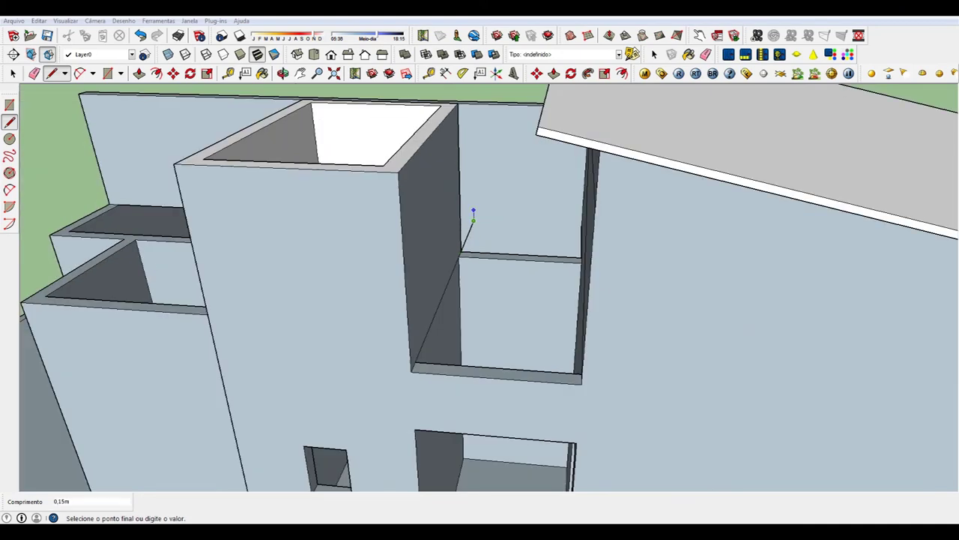
pyautogui.click(473, 103)
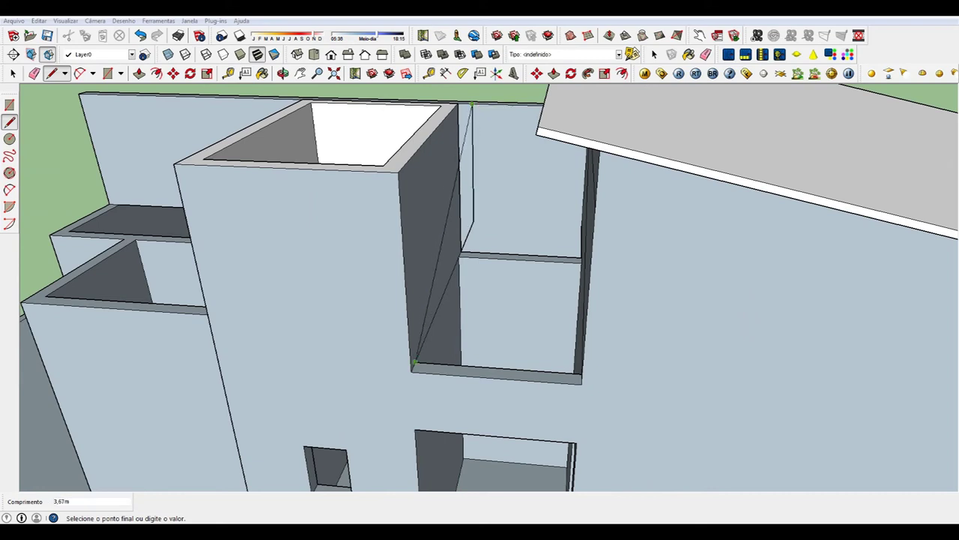
pyautogui.click(413, 366)
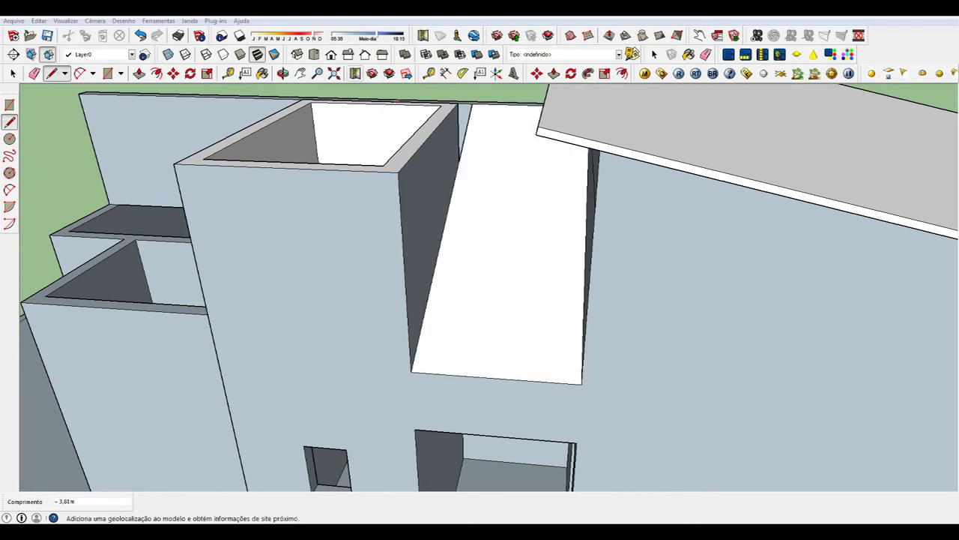
pyautogui.click(282, 72)
pyautogui.moveTo(299, 225); pyautogui.dragTo(450, 240)
pyautogui.moveTo(480, 285); pyautogui.dragTo(420, 300)
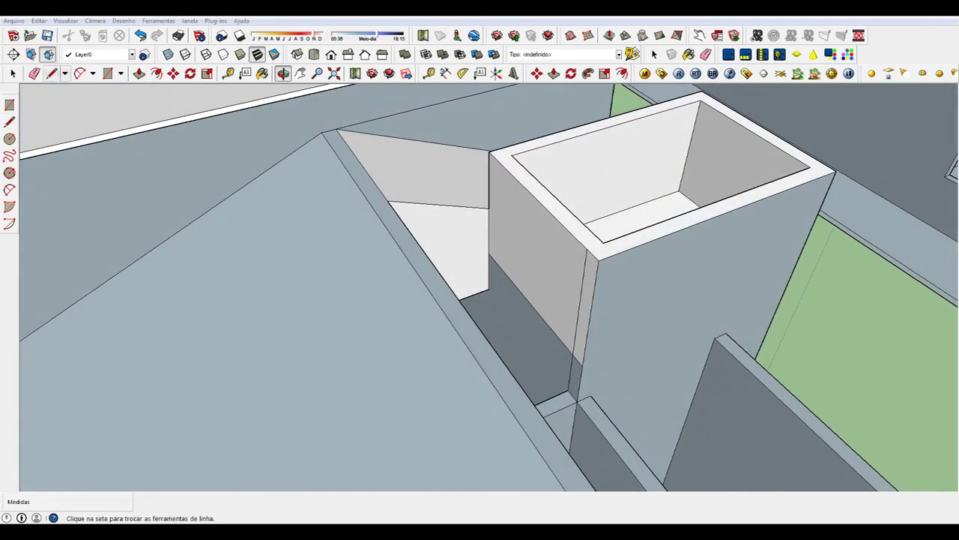
# Erase the tower's vertical edge and draw a 1,70 m line down to the lower edge
pyautogui.click(34, 73)
pyautogui.click(570, 371)
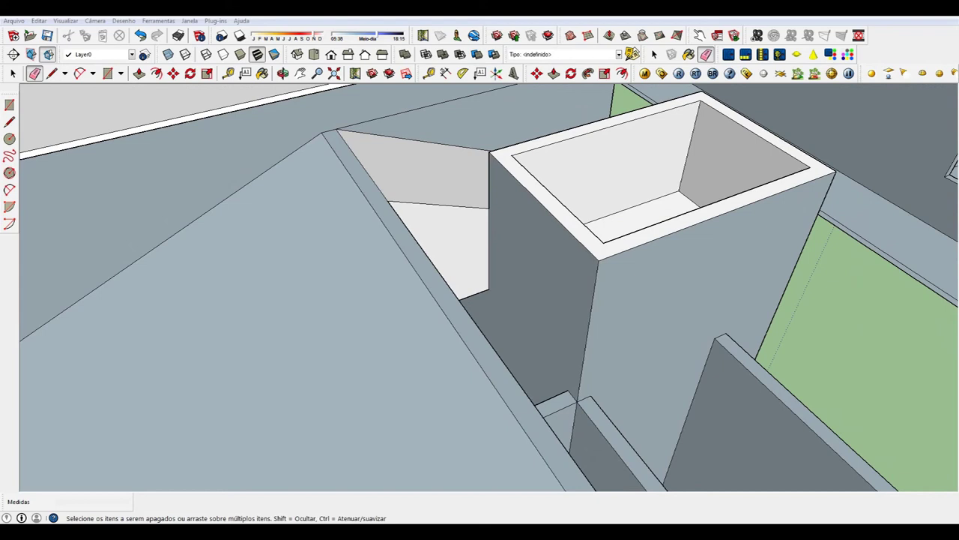
pyautogui.click(51, 72)
pyautogui.click(488, 208)
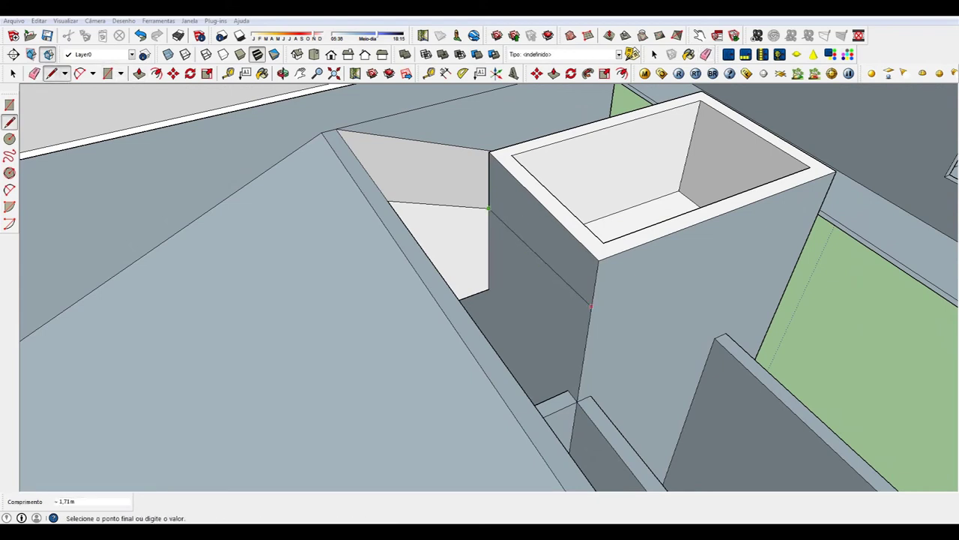
pyautogui.click(589, 320)
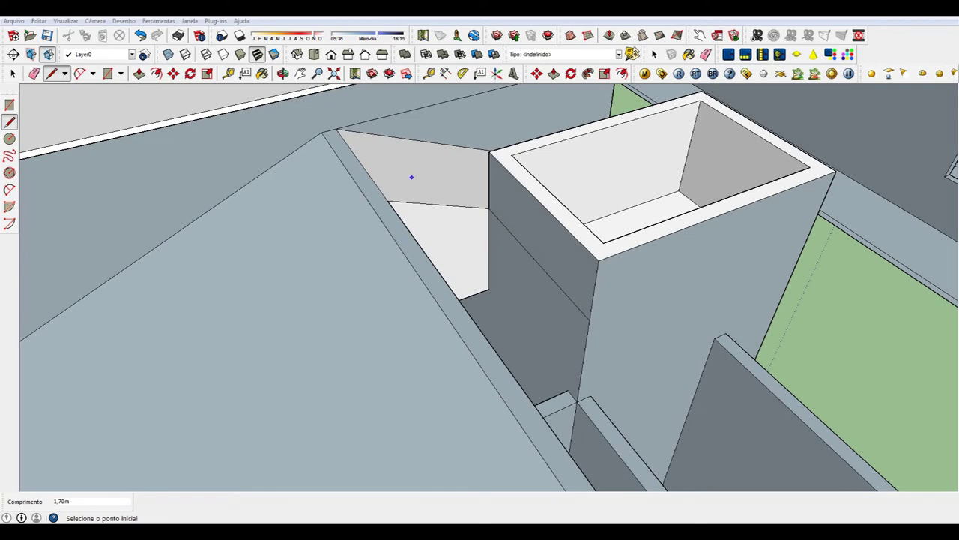
# Draw a vertical line from the wall endpoint to the top edge, dividing the inner wall face
pyautogui.moveTo(479, 299); pyautogui.dragTo(438, 266, button='middle')
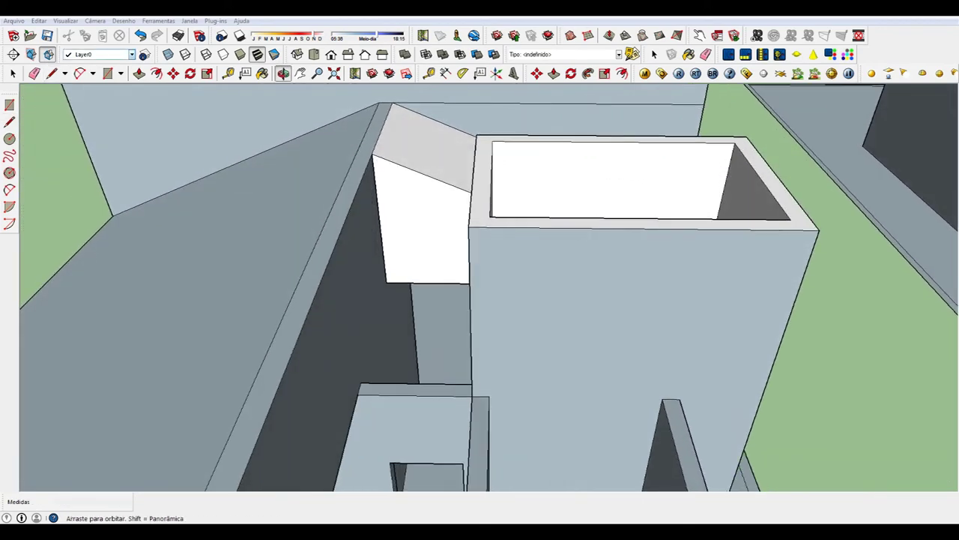
pyautogui.press('l')
pyautogui.click(357, 393)
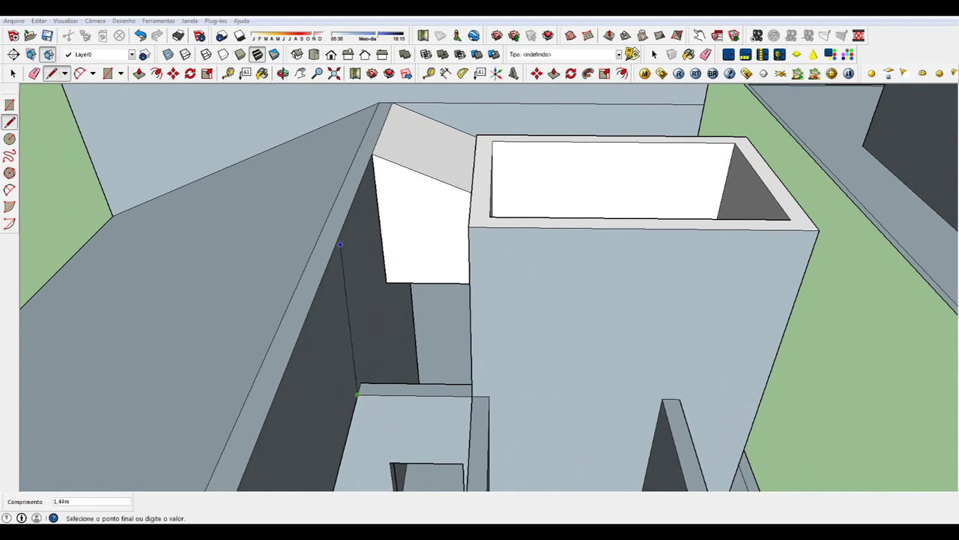
pyautogui.click(334, 250)
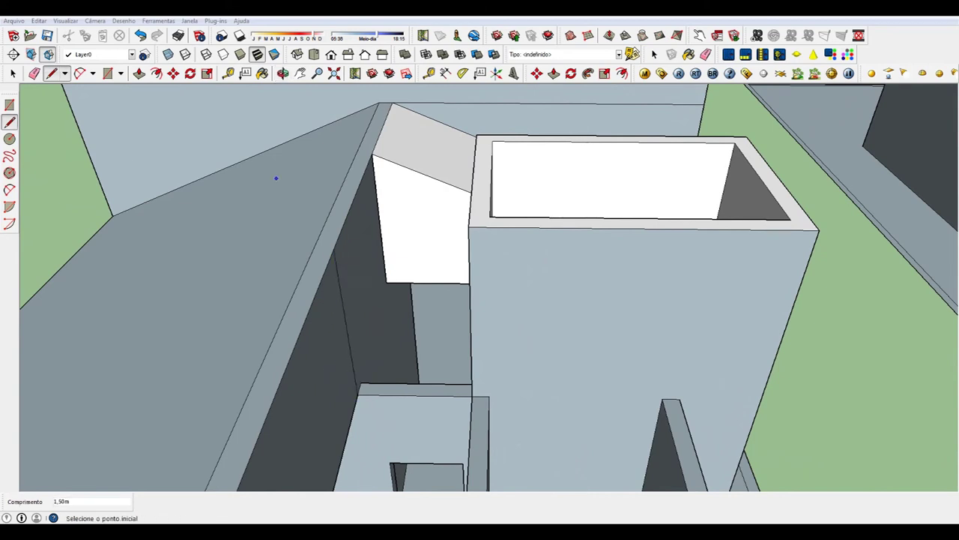
pyautogui.moveTo(277, 95)
pyautogui.mouseDown(button='middle')
pyautogui.moveTo(248, 128)
pyautogui.moveTo(232, 120)
pyautogui.mouseUp(button='middle')
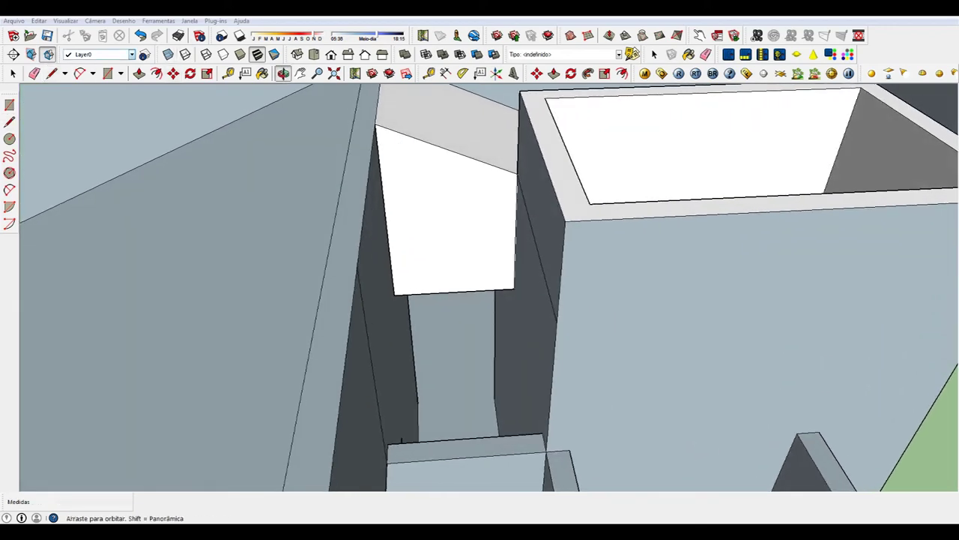
# Draw a line between the corner points across the wall face below the tower
pyautogui.click(51, 73)
pyautogui.click(357, 267)
pyautogui.click(556, 322)
pyautogui.scroll(-3, 556, 322)
pyautogui.scroll(-3, 497, 299)
pyautogui.scroll(-3, 487, 270)
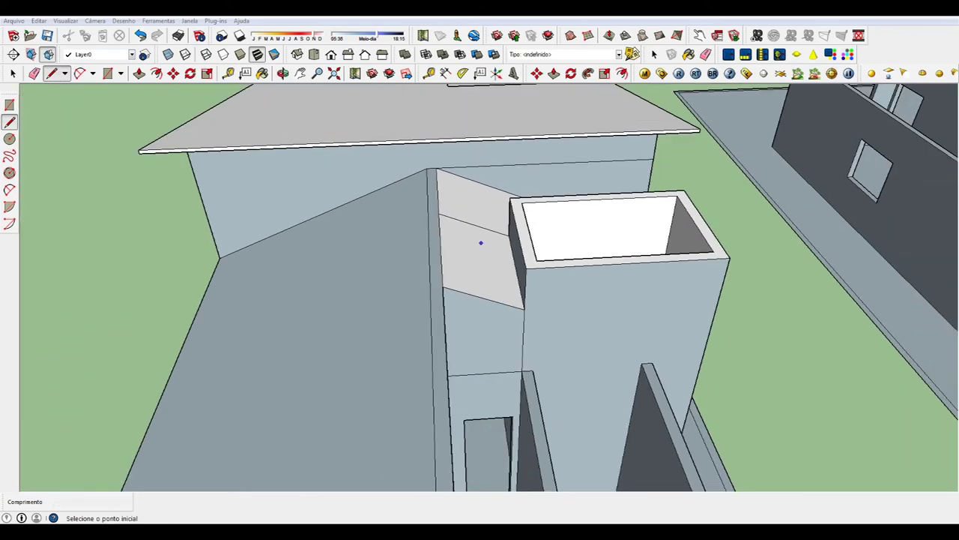
pyautogui.scroll(3, 482, 242)
pyautogui.scroll(5, 480, 299)
pyautogui.scroll(2, 464, 326)
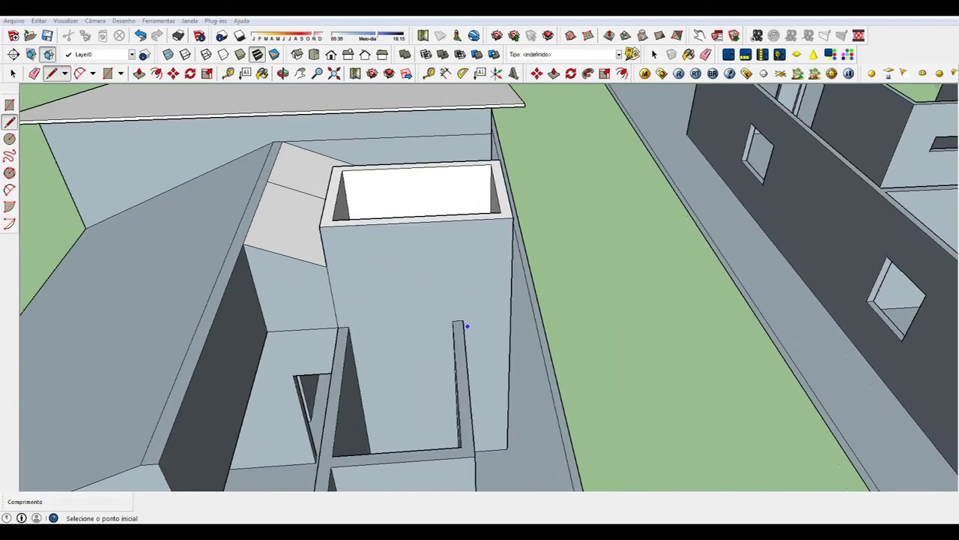
pyautogui.scroll(1, 465, 327)
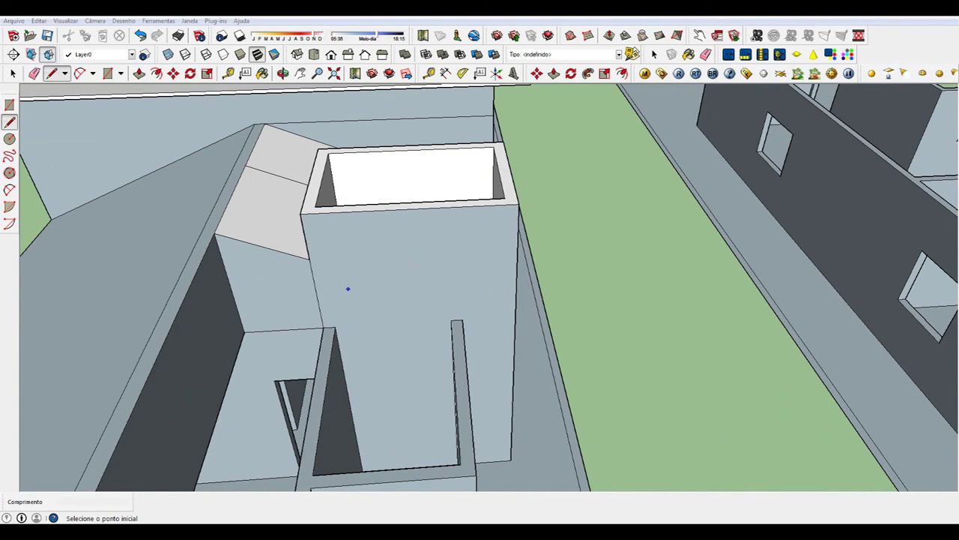
# Draw a sloped line from the roof corner to above the thin wall, then drop it to the wall top
pyautogui.click(308, 259)
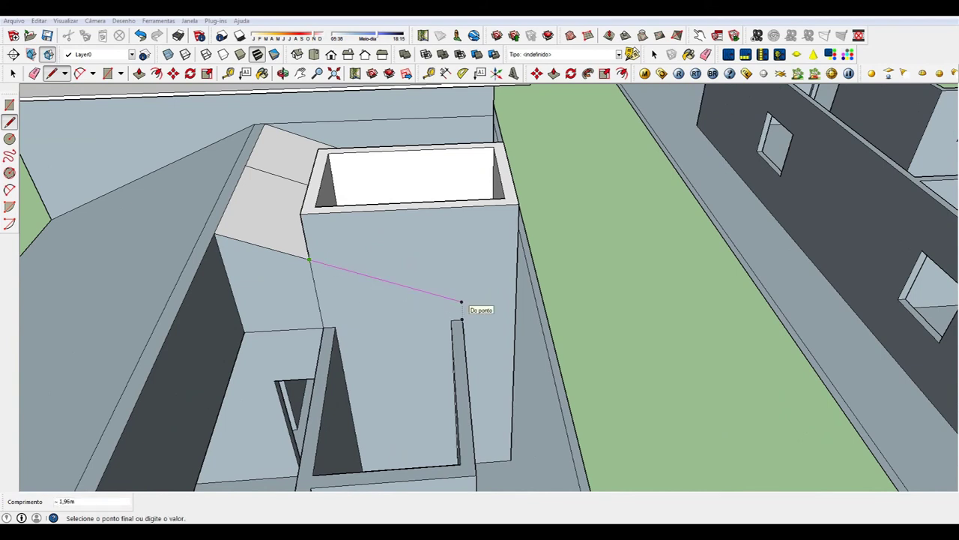
pyautogui.click(461, 301)
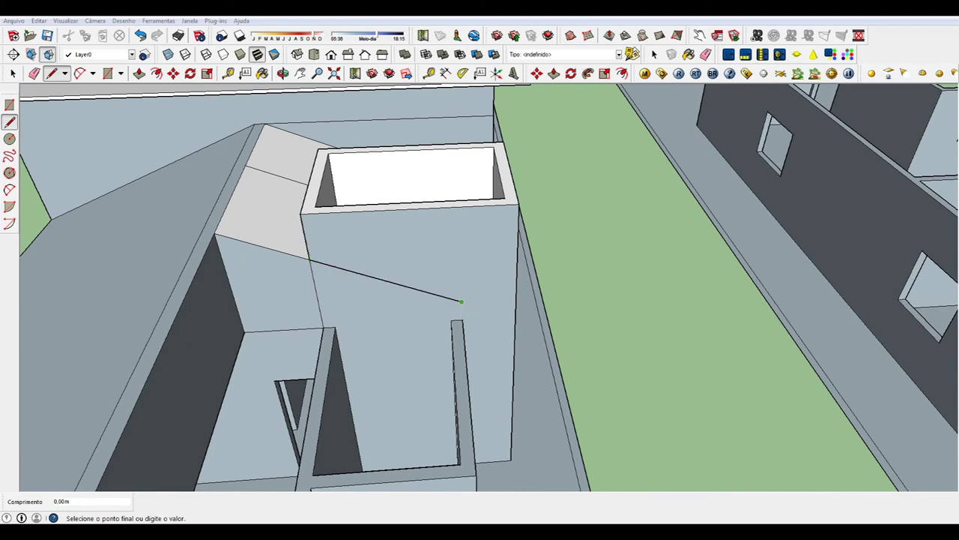
pyautogui.click(461, 321)
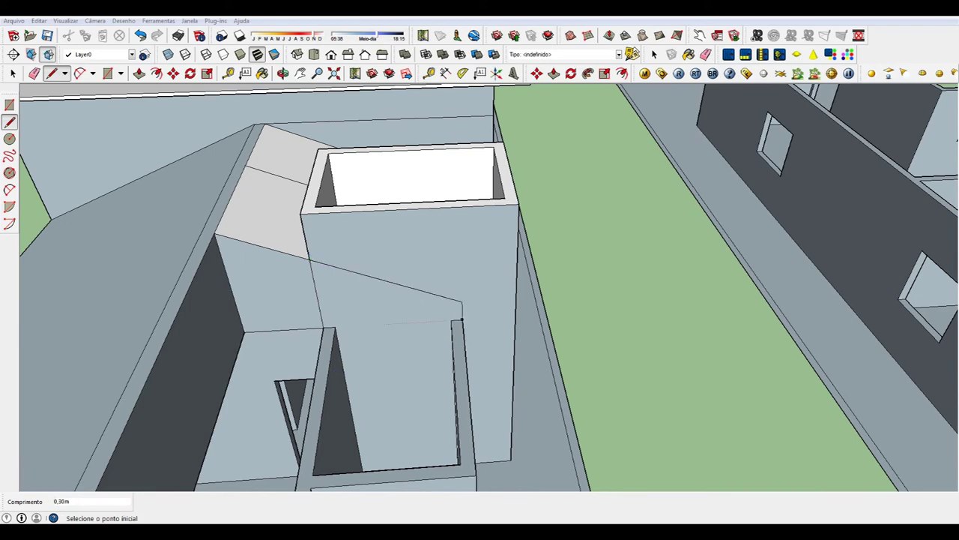
pyautogui.scroll(-2, 360, 240)
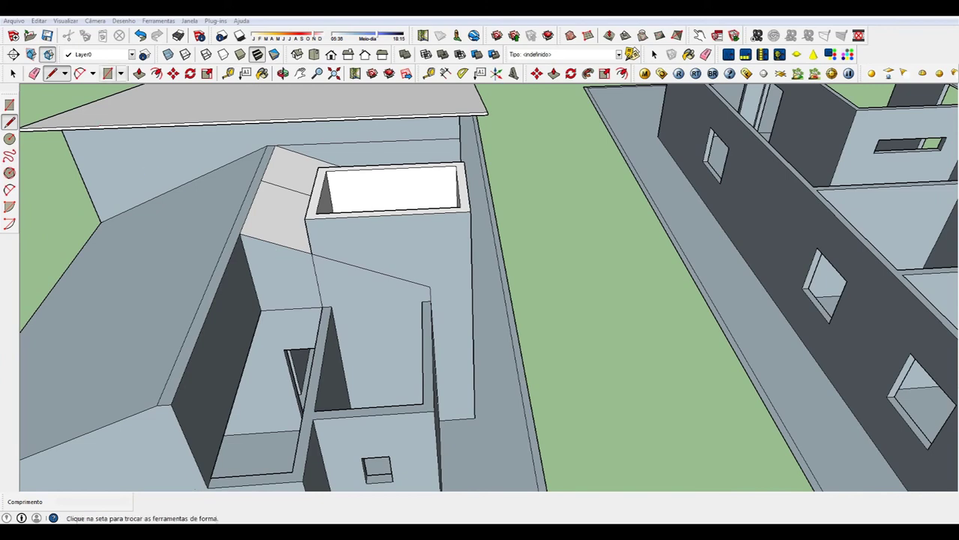
pyautogui.click(139, 72)
# Push the outlined tower area in by 0,30 m
pyautogui.click(424, 334)
pyautogui.click(424, 297)
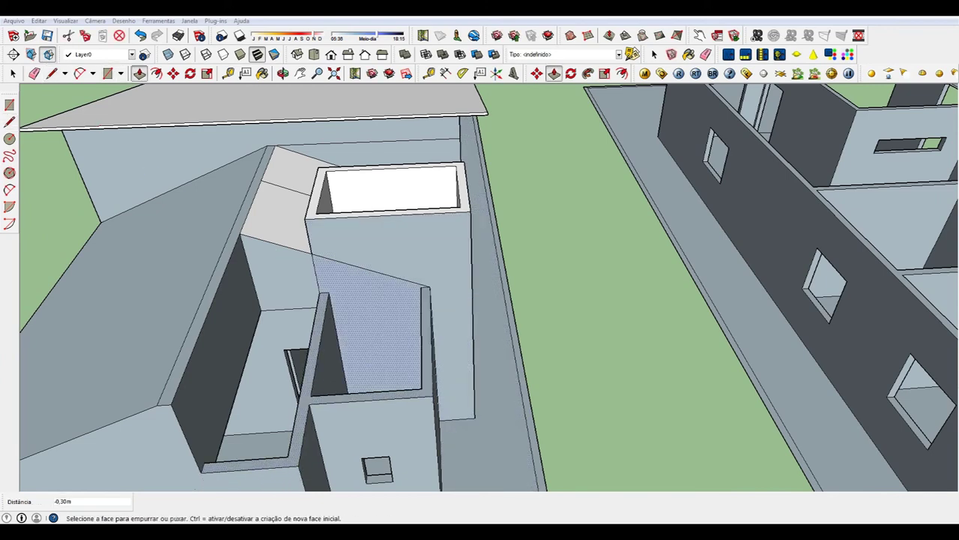
pyautogui.scroll(-2, 375, 300)
pyautogui.scroll(2, 375, 300)
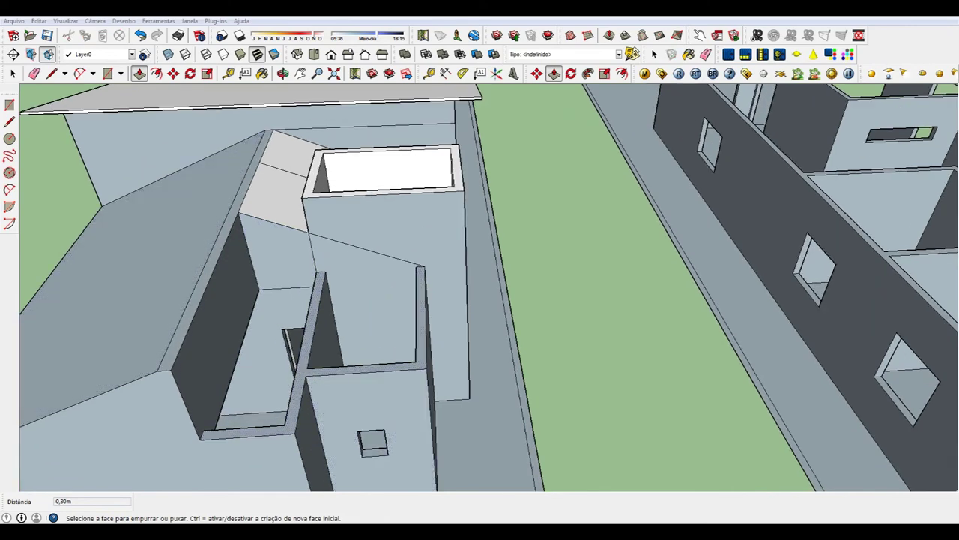
# Draw an edge from the left wall to the tower corner, closing a new sloped roof face
pyautogui.press('l')
pyautogui.scroll(1, 310, 346)
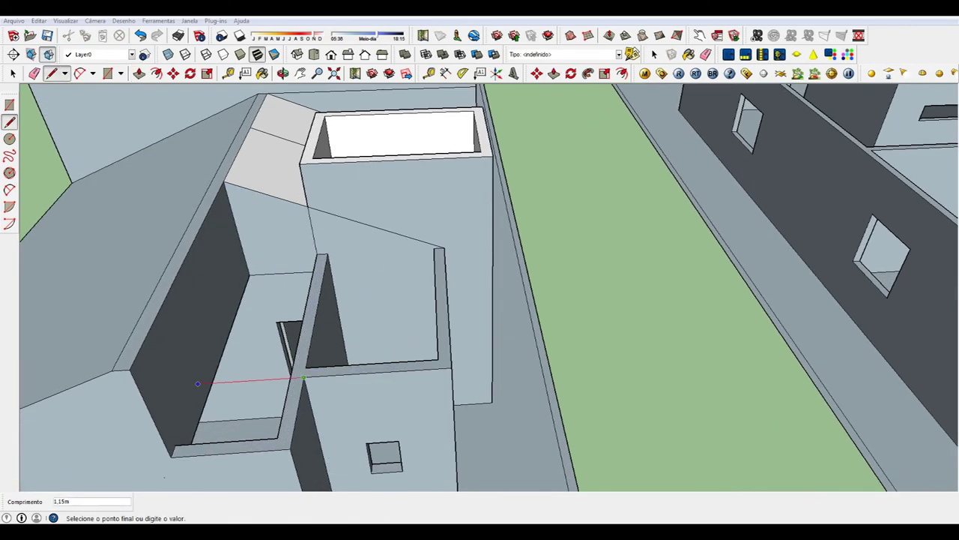
pyautogui.click(197, 384)
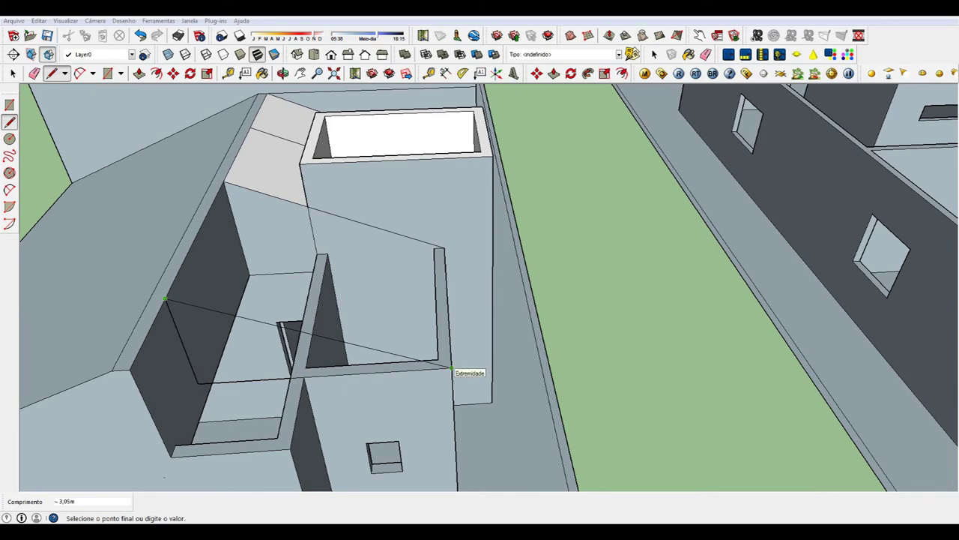
pyautogui.click(451, 368)
pyautogui.moveTo(451, 368); pyautogui.dragTo(297, 373, button='middle')
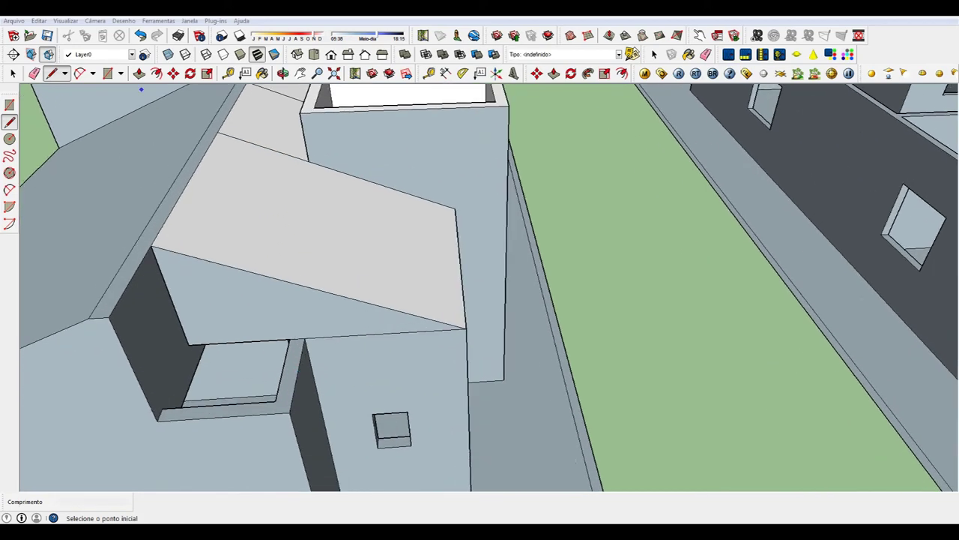
pyautogui.click(140, 73)
pyautogui.click(300, 300)
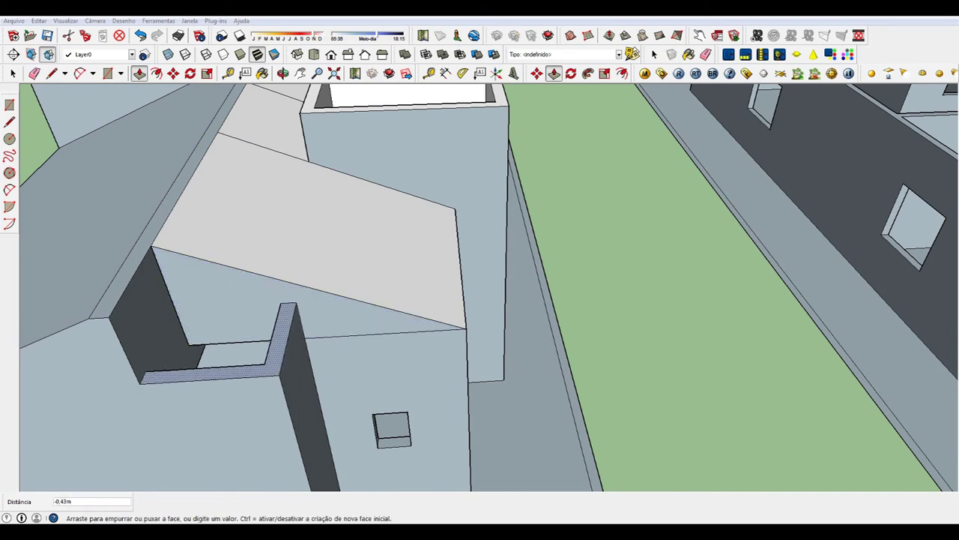
pyautogui.click(298, 292)
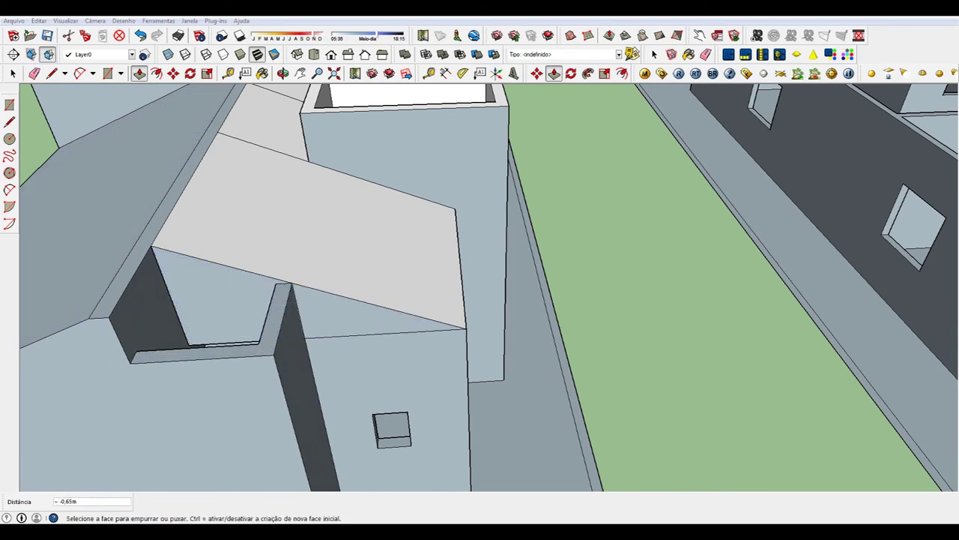
pyautogui.click(51, 72)
pyautogui.click(110, 318)
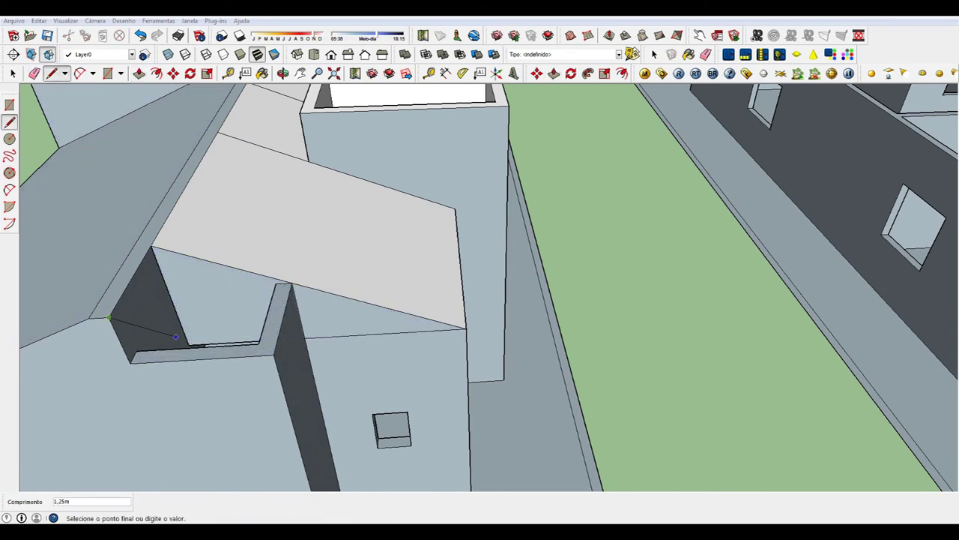
pyautogui.click(267, 354)
pyautogui.scroll(-3, 298, 285)
pyautogui.scroll(-2, 297, 285)
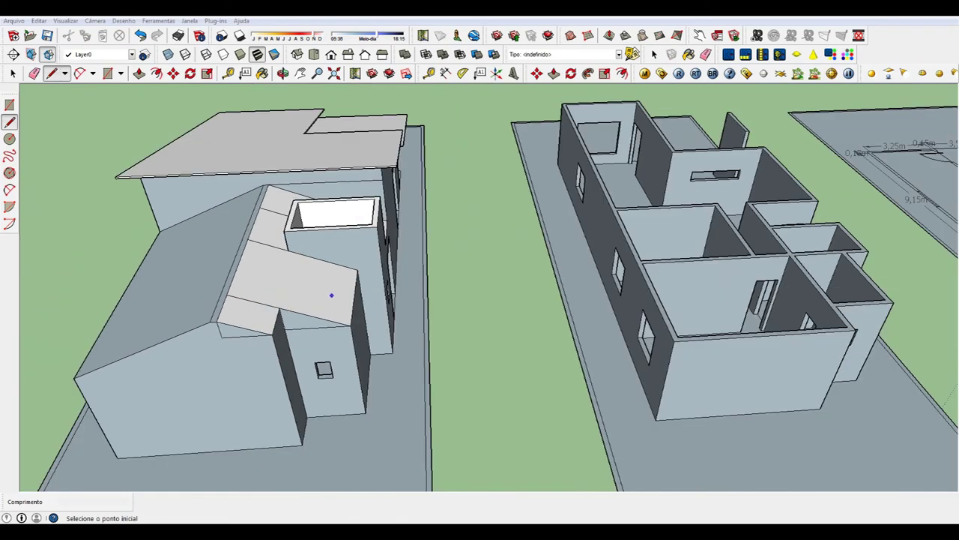
pyautogui.scroll(5, 298, 286)
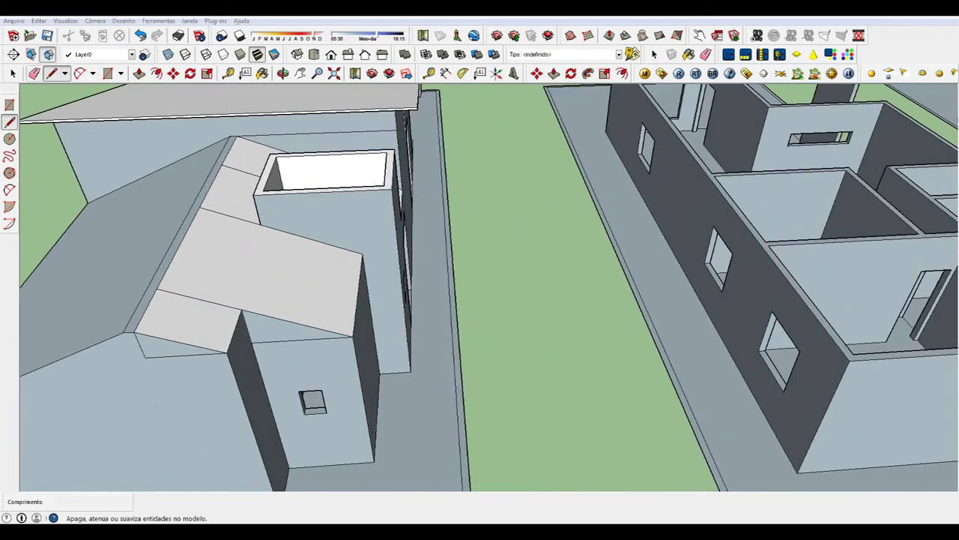
pyautogui.click(34, 72)
pyautogui.click(180, 354)
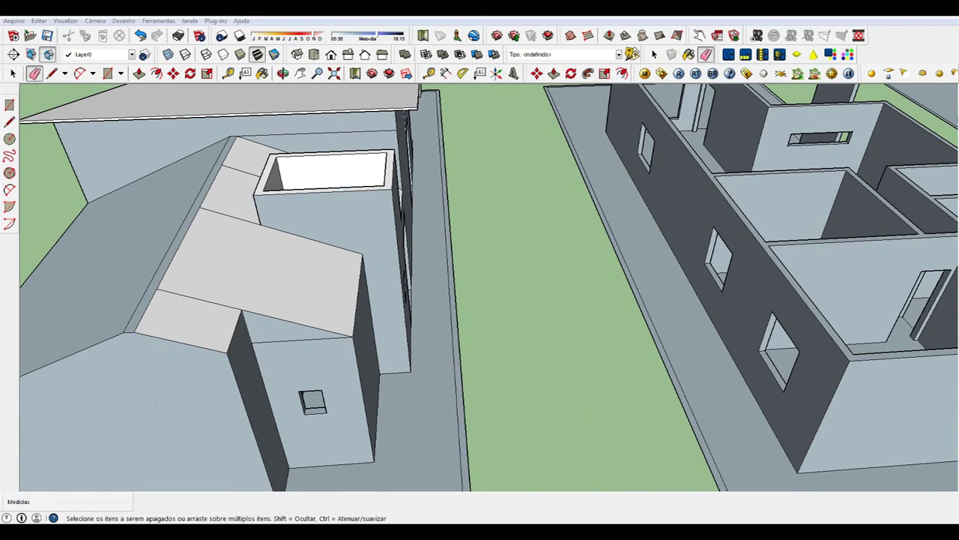
pyautogui.hotkey('ctrl', 'z')
pyautogui.scroll(2, 300, 299)
pyautogui.scroll(-2, 270, 382)
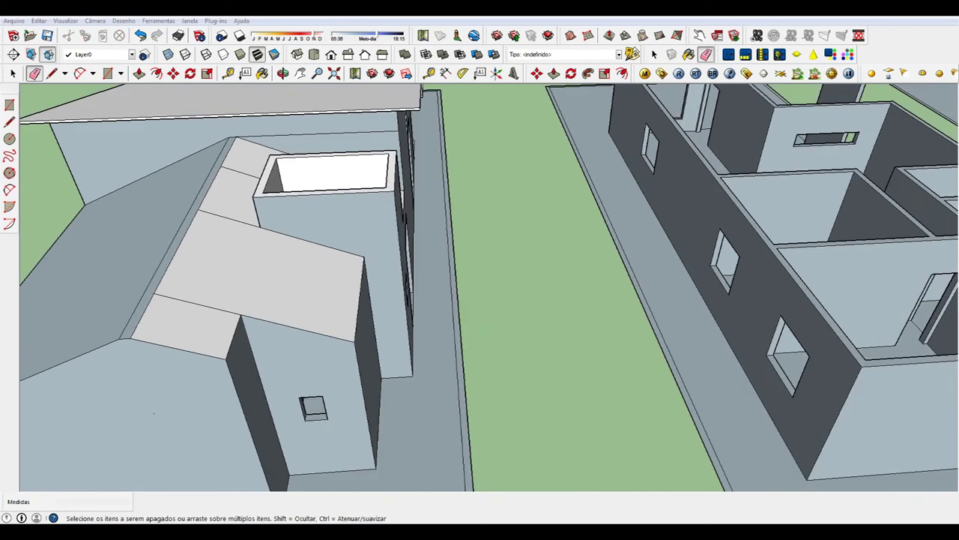
pyautogui.scroll(1, 180, 150)
pyautogui.scroll(1, 180, 150)
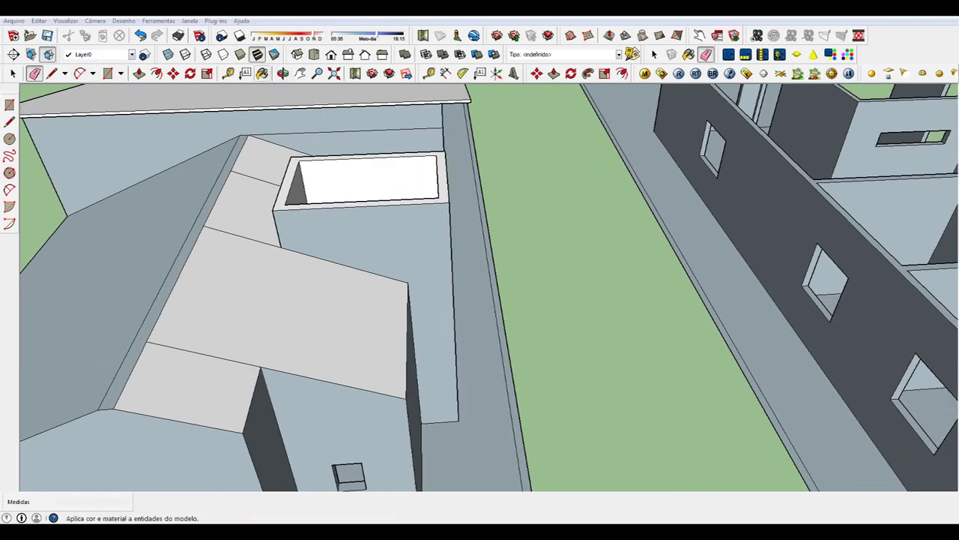
pyautogui.press('p')
pyautogui.scroll(2, 172, 120)
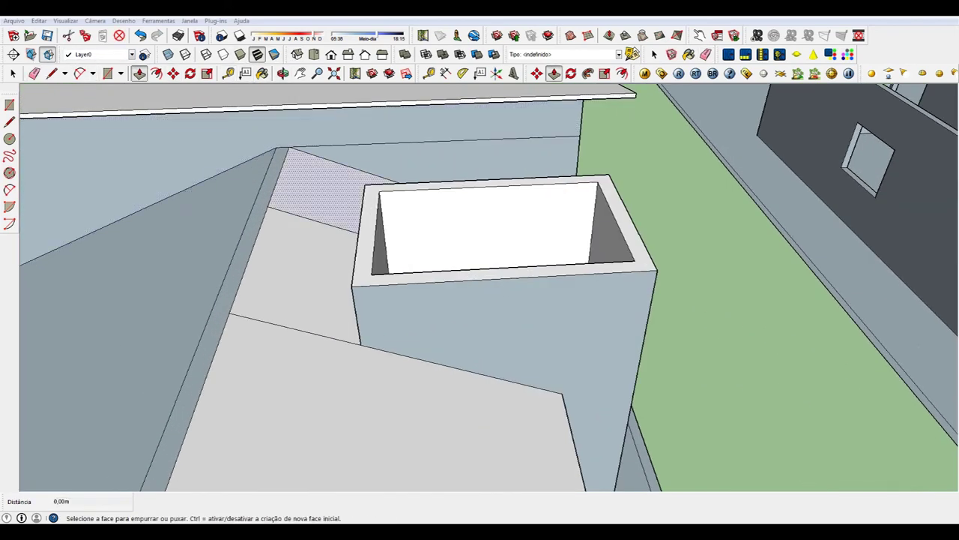
# Thicken the slanted roof face 0,05 m, the lower face 0,04 m and the step face 0,03 m
pyautogui.scroll(2, 292, 184)
pyautogui.click(330, 191)
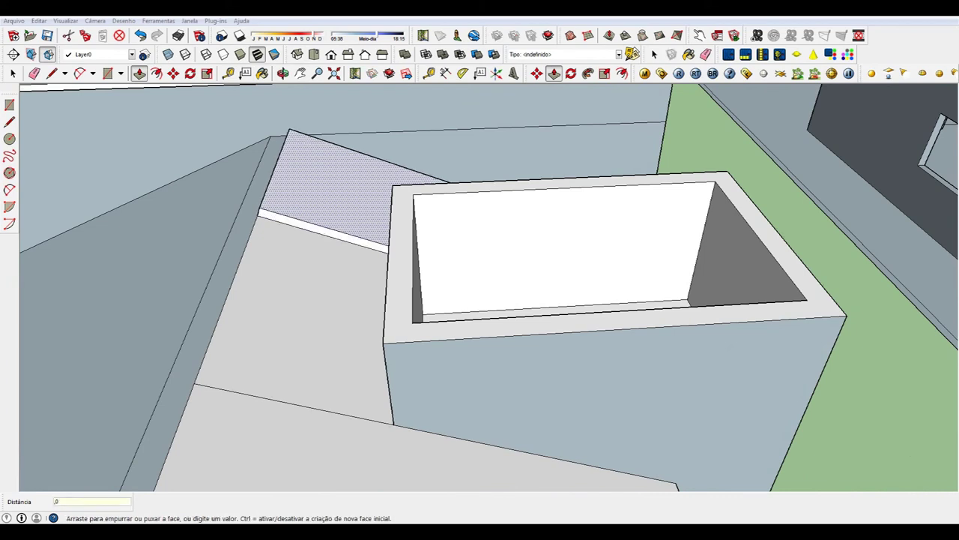
pyautogui.write('5')
pyautogui.press('Return')
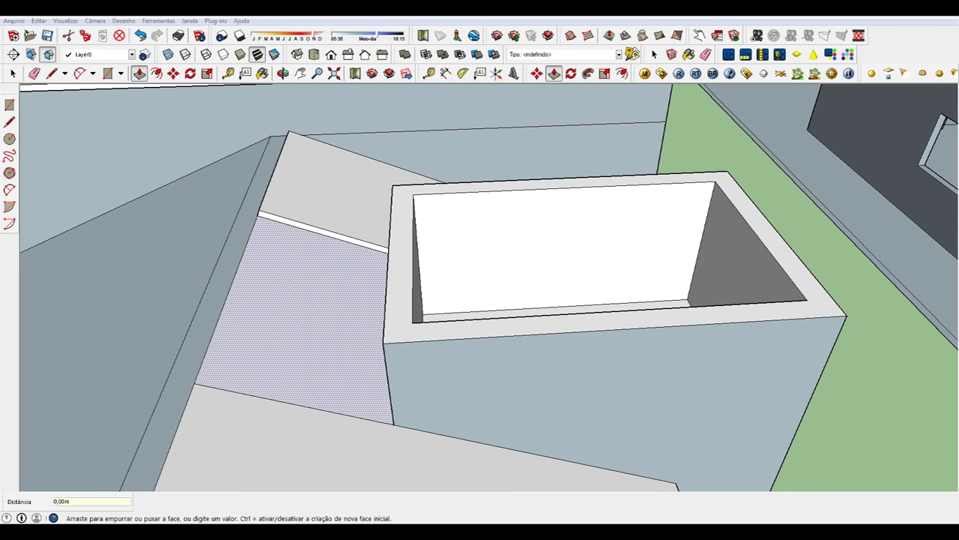
pyautogui.write(',04')
pyautogui.press('Return')
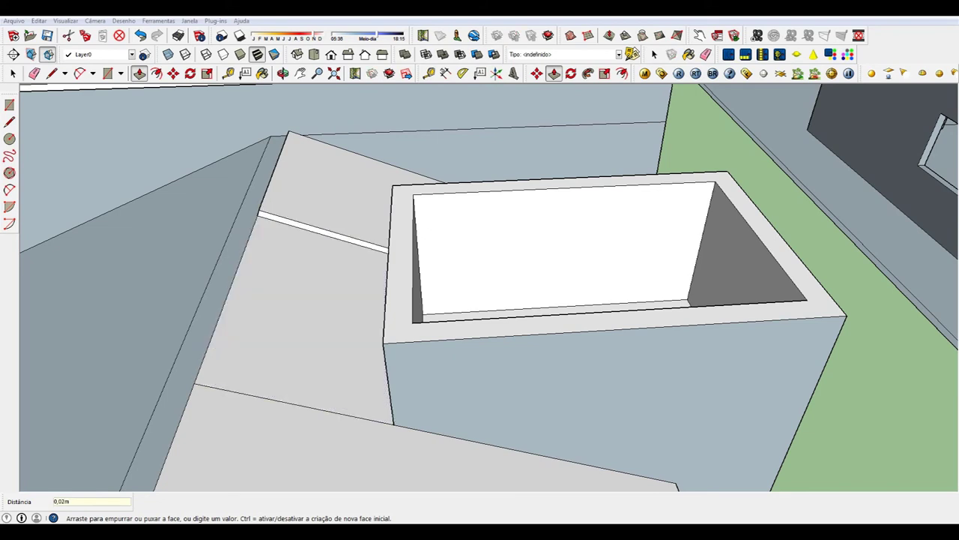
pyautogui.write(',03')
pyautogui.press('Return')
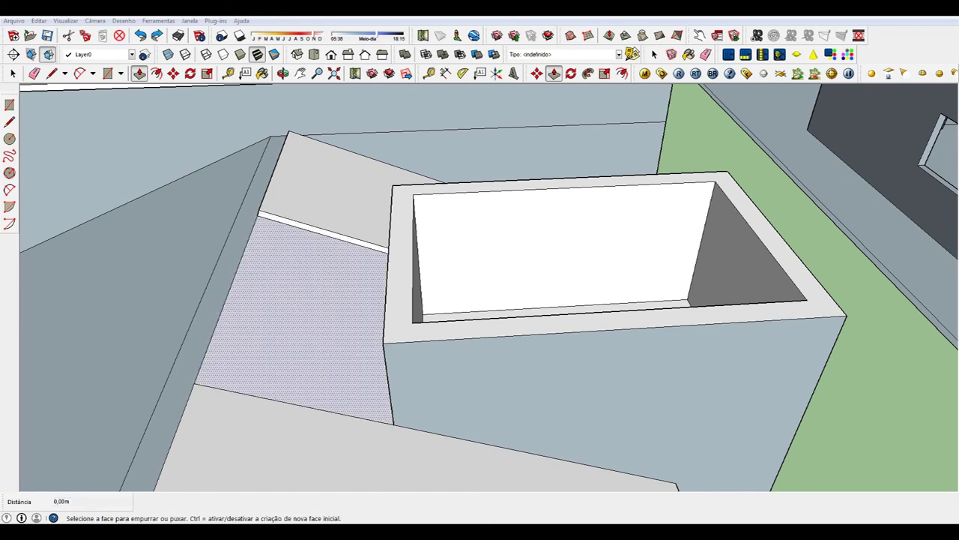
# Give the lower roof step face and the lower roof slab a 0,05 m thickness
pyautogui.click(393, 416)
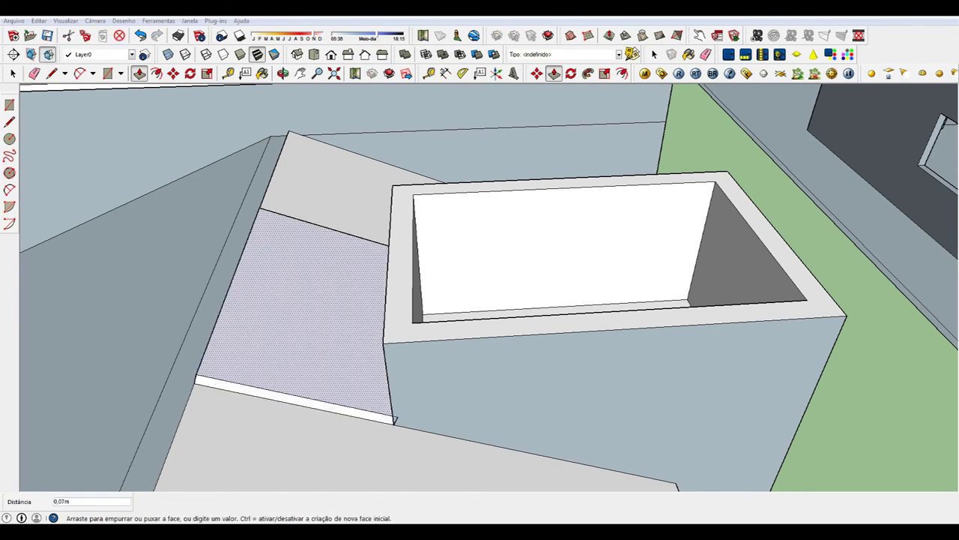
pyautogui.press('Return')
pyautogui.moveTo(395, 421); pyautogui.dragTo(450, 375, button='middle')
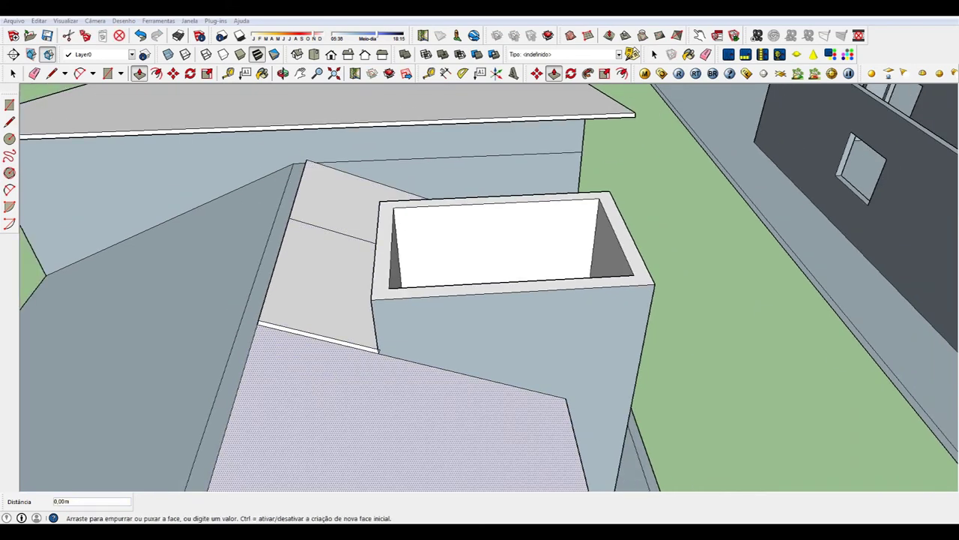
pyautogui.click(394, 416)
pyautogui.click(393, 416)
pyautogui.click(394, 416)
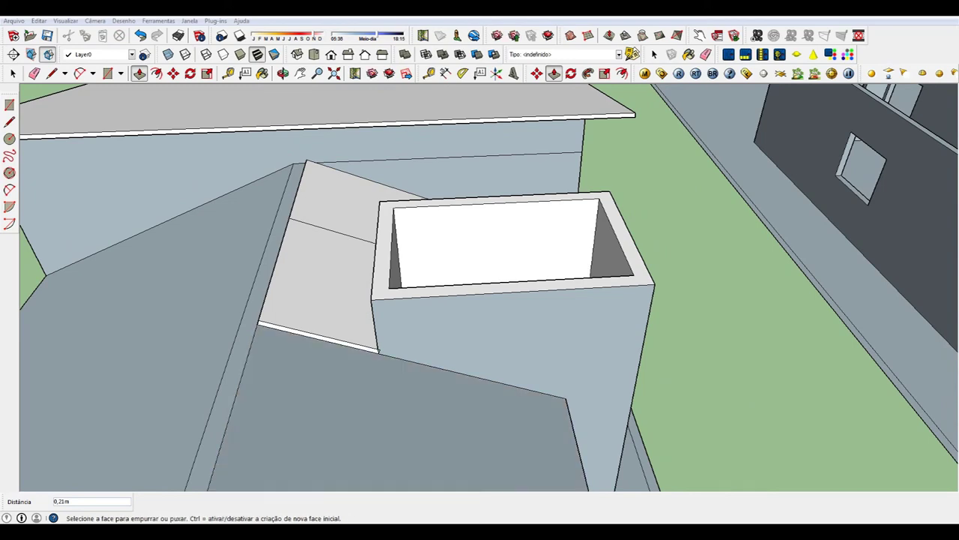
pyautogui.scroll(-3, 330, 345)
pyautogui.scroll(3, 330, 345)
pyautogui.scroll(-3, 330, 345)
pyautogui.scroll(2, 330, 344)
pyautogui.scroll(-2, 330, 345)
pyautogui.scroll(2, 330, 345)
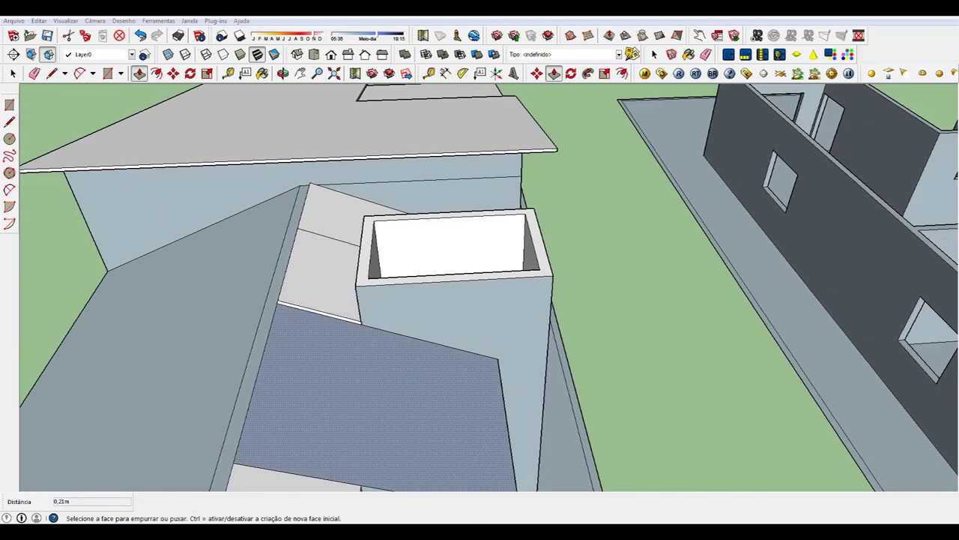
pyautogui.click(393, 416)
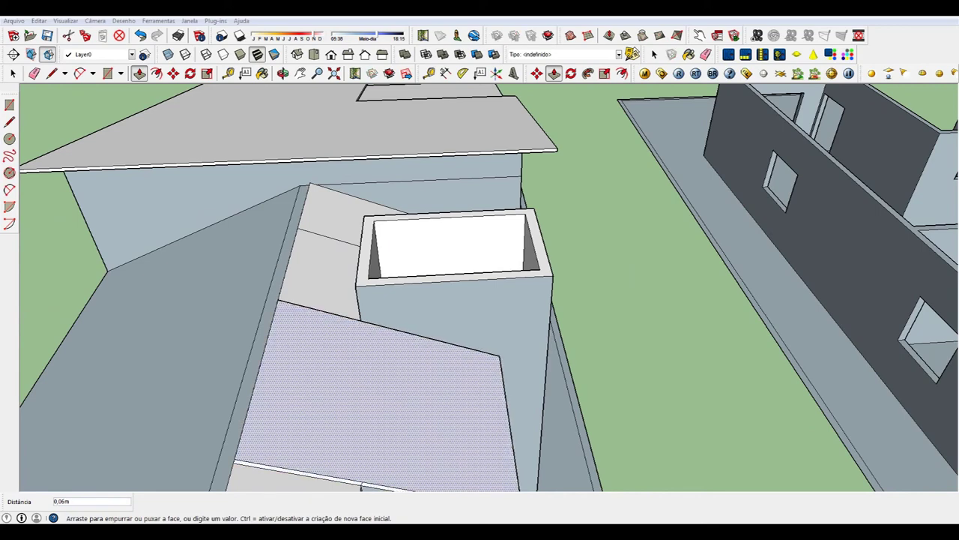
pyautogui.press('Return')
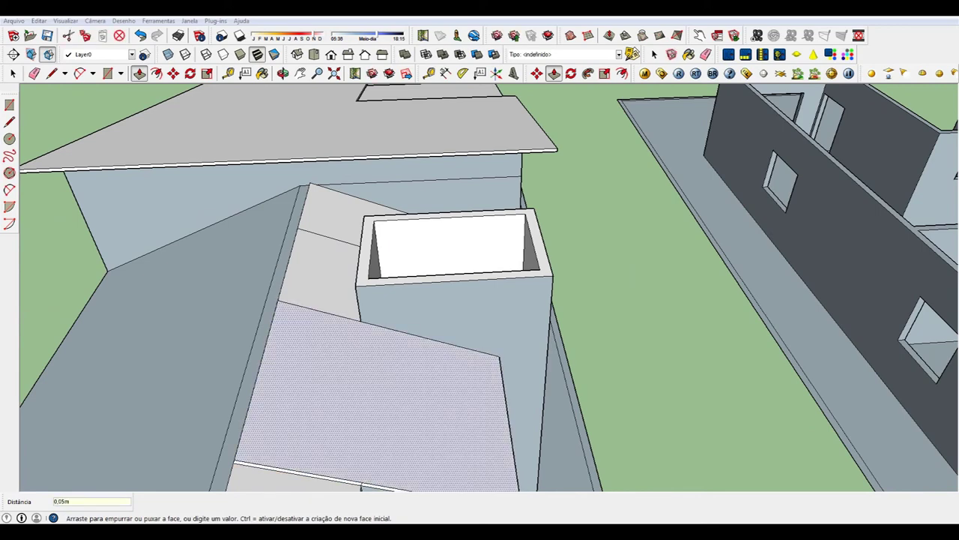
# Pull the small roof face flush with the neighbouring roof and check it from the side
pyautogui.scroll(-2, 330, 345)
pyautogui.scroll(2, 330, 345)
pyautogui.scroll(2, 360, 375)
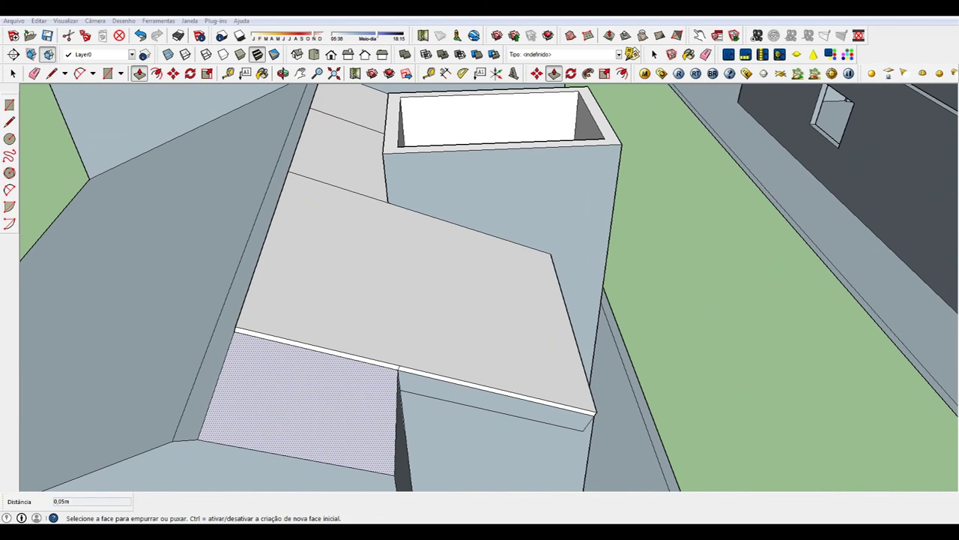
pyautogui.click(300, 405)
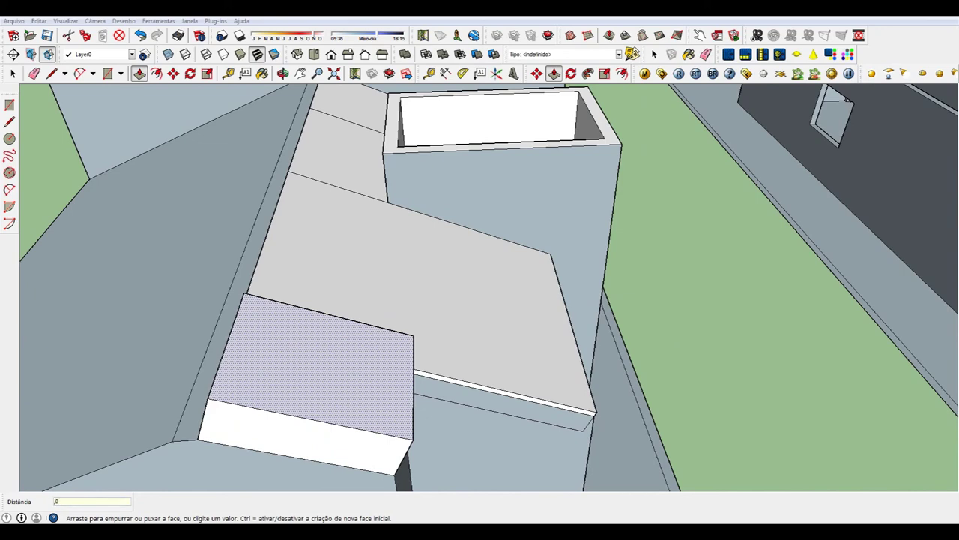
pyautogui.press('Return')
pyautogui.press('o')
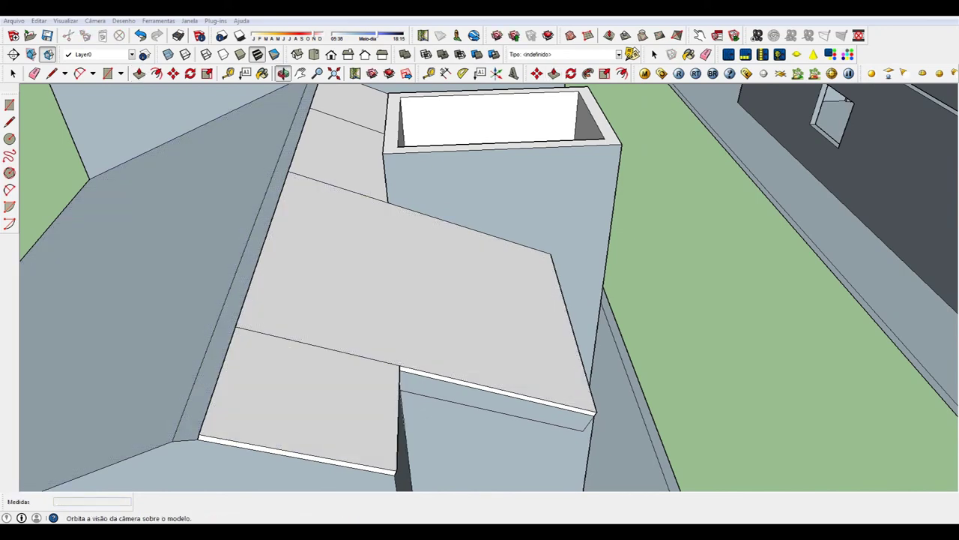
pyautogui.moveTo(480, 224); pyautogui.dragTo(420, 315)
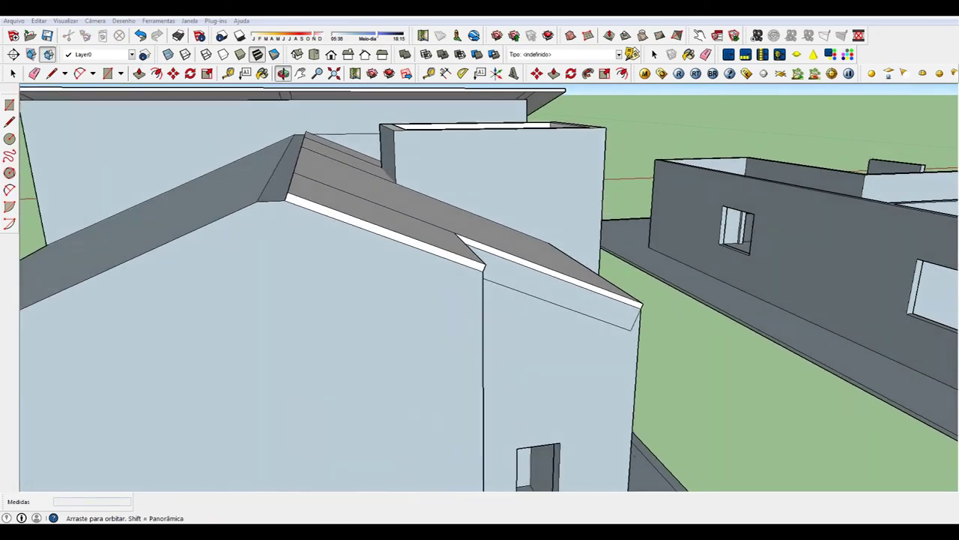
# Thicken the large sloped gable roof face by 0,05 m
pyautogui.moveTo(420, 315); pyautogui.dragTo(449, 225)
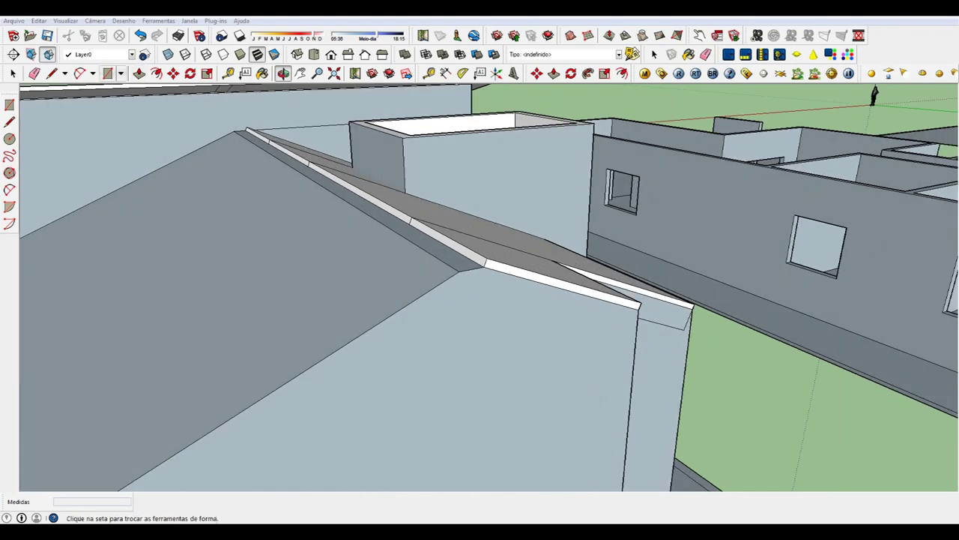
pyautogui.click(140, 73)
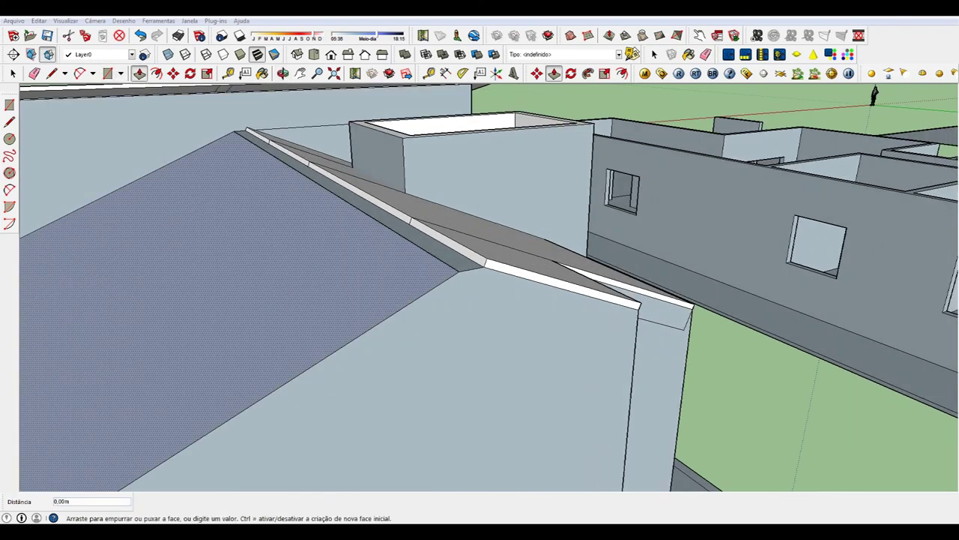
pyautogui.click(247, 315)
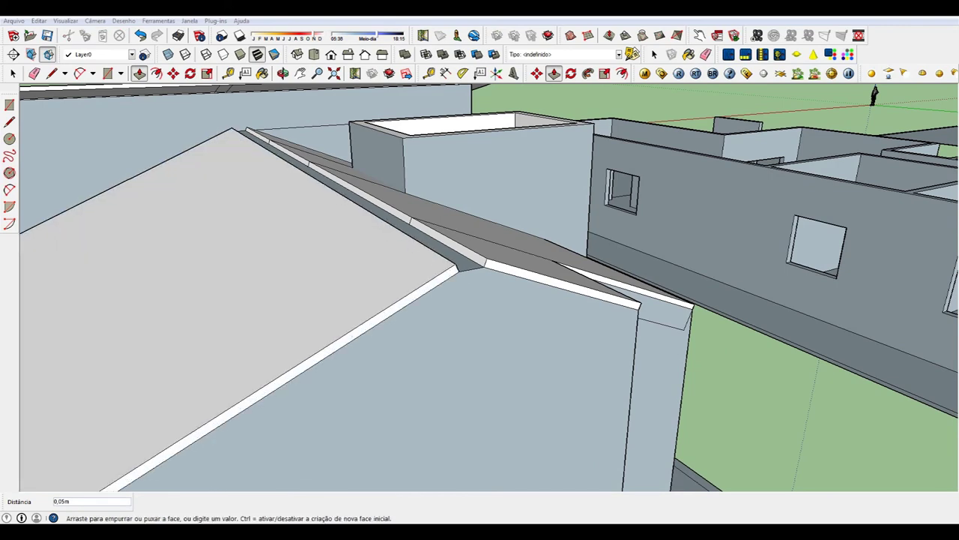
pyautogui.write('5')
pyautogui.press('Return')
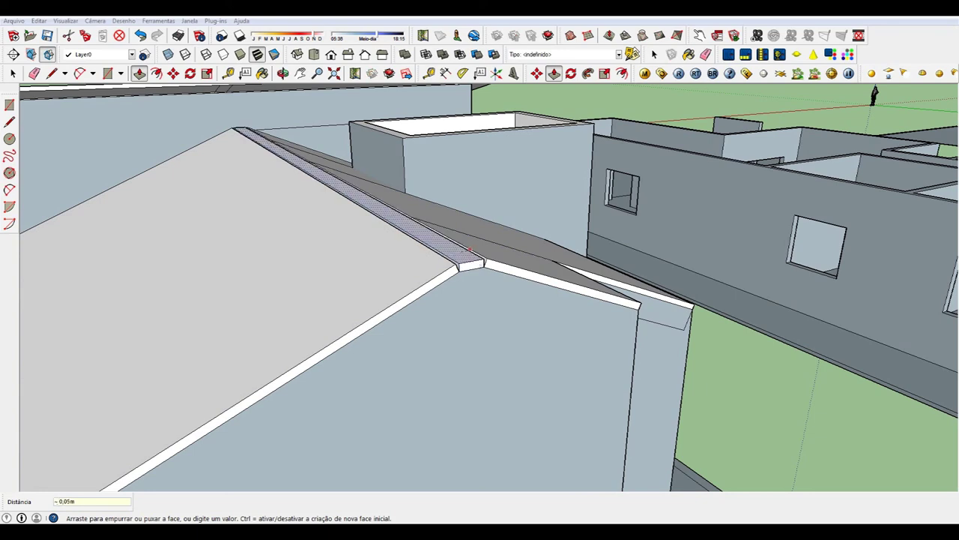
# Push the ridge strip out by the same 0,05 m to match the gable roof
pyautogui.click(483, 263)
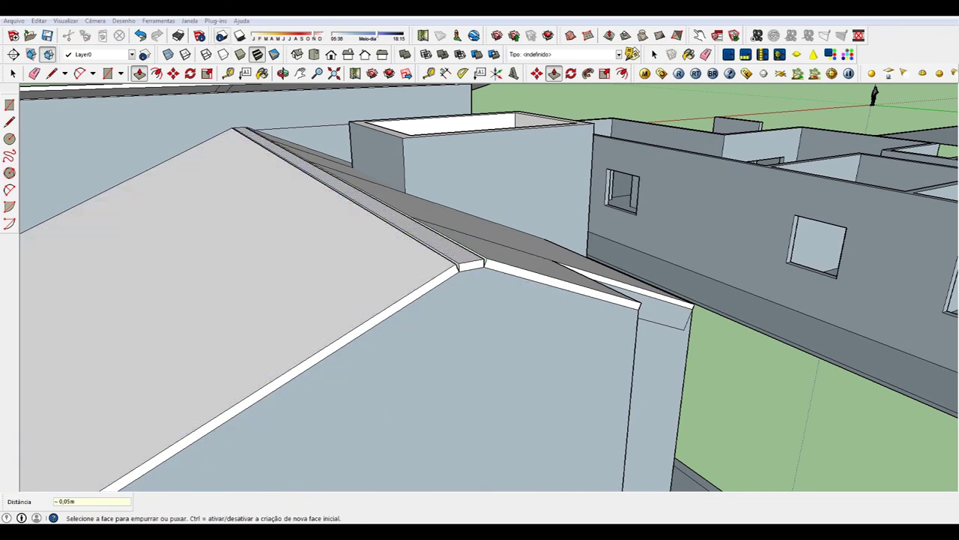
pyautogui.press('o')
pyautogui.moveTo(480, 285); pyautogui.dragTo(450, 247)
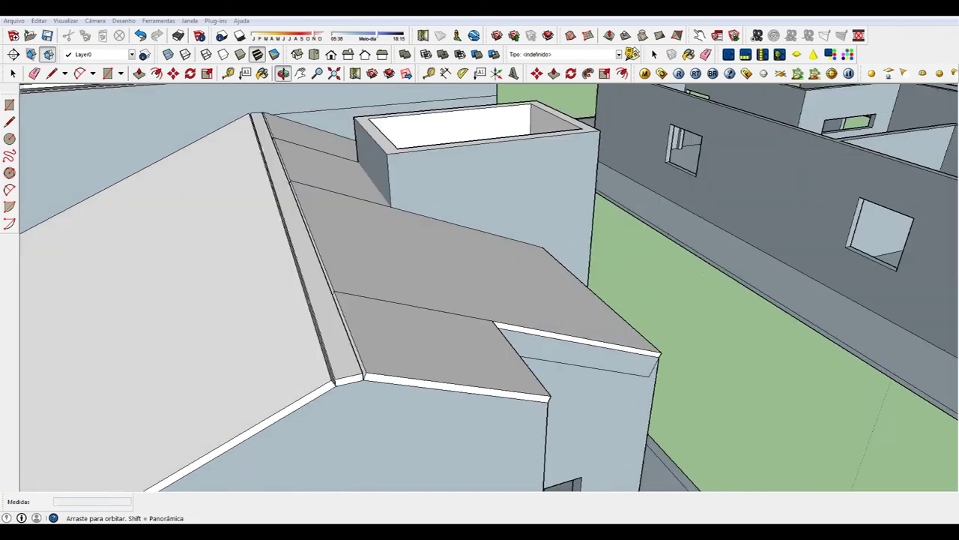
pyautogui.click(34, 72)
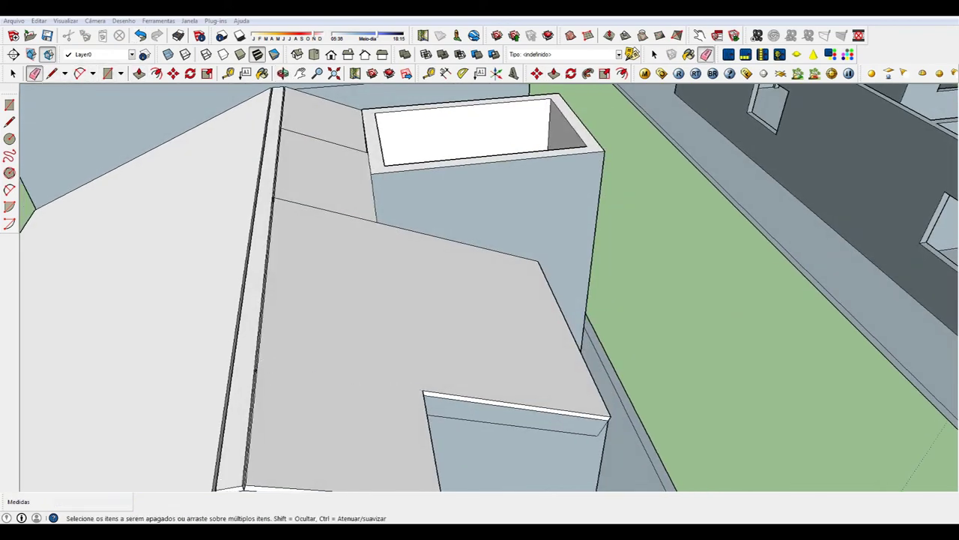
pyautogui.scroll(-3, 325, 131)
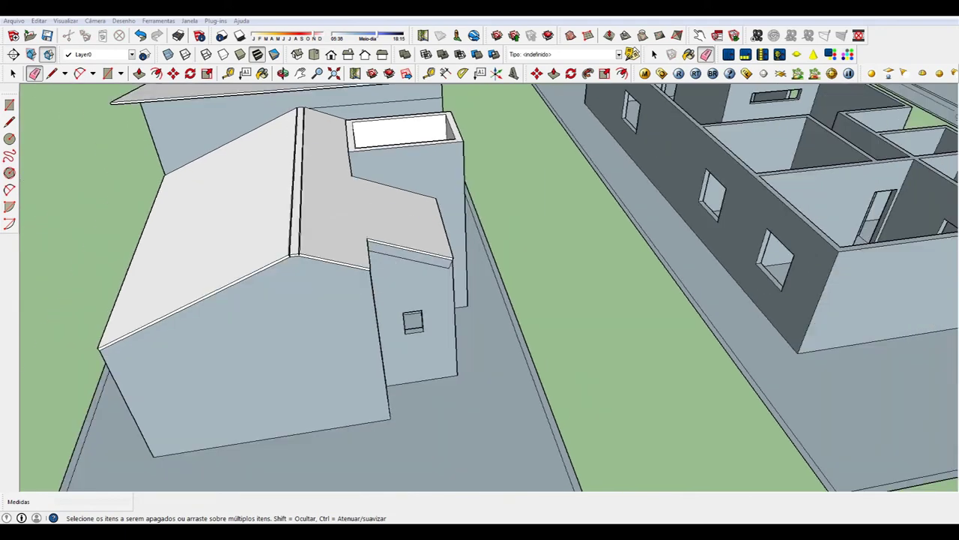
pyautogui.scroll(2, 266, 221)
pyautogui.press('p')
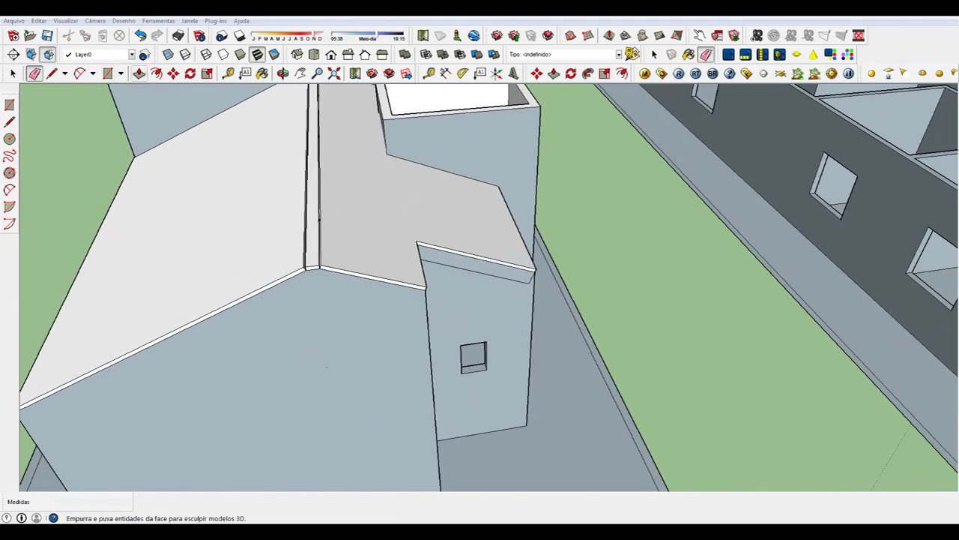
# Extend the first roof slab edge by 0,5 m, then adjust that roof ledge to 0,15 m
pyautogui.click(326, 367)
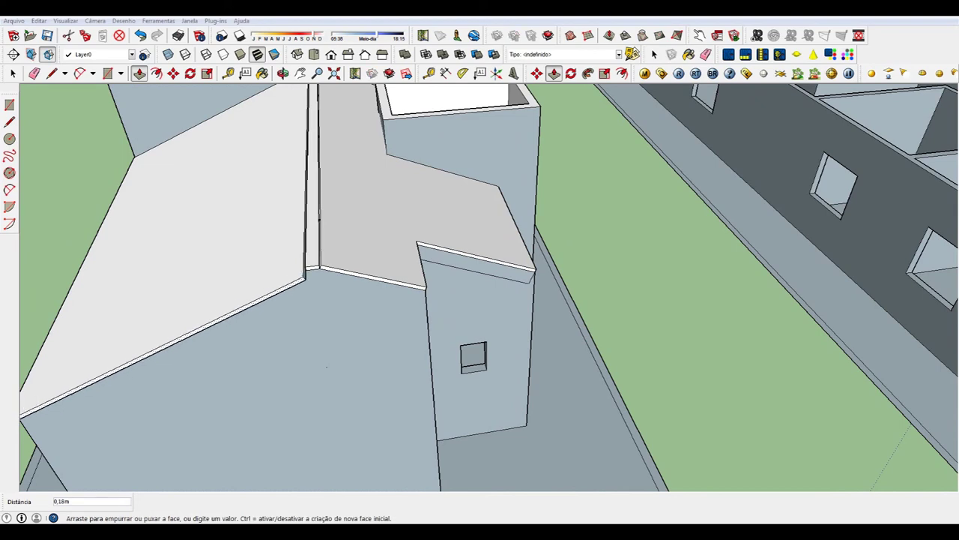
pyautogui.write('0,5')
pyautogui.press('Return')
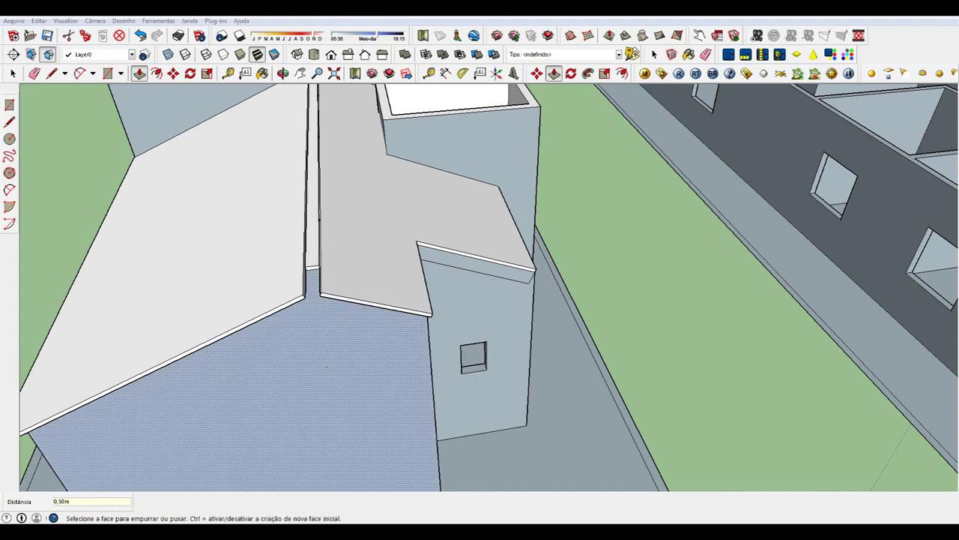
pyautogui.write('0,15')
pyautogui.press('Return')
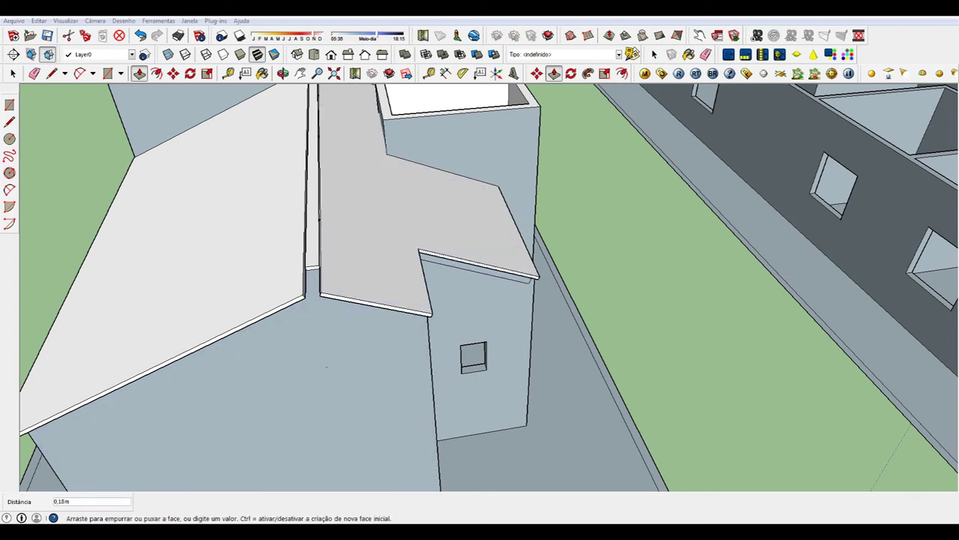
pyautogui.press('Return')
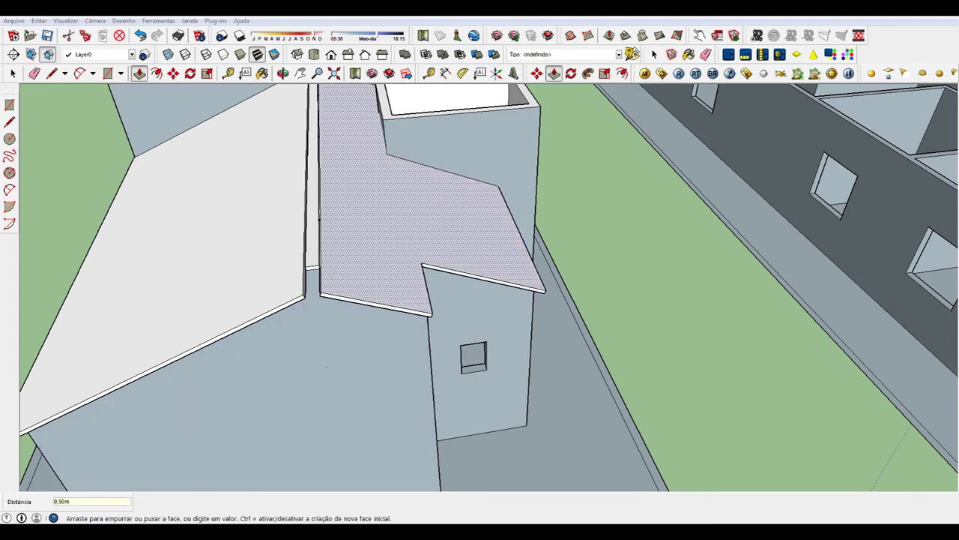
# On the other side of the house, push the roof edge out 0,50 m as an overhang
pyautogui.press('o')
pyautogui.moveTo(326, 367); pyautogui.dragTo(118, 238)
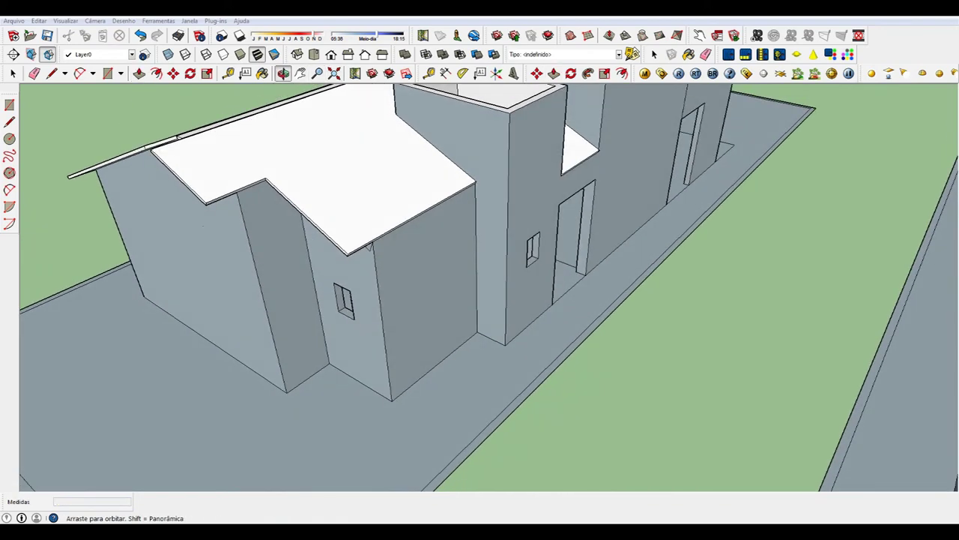
pyautogui.press('p')
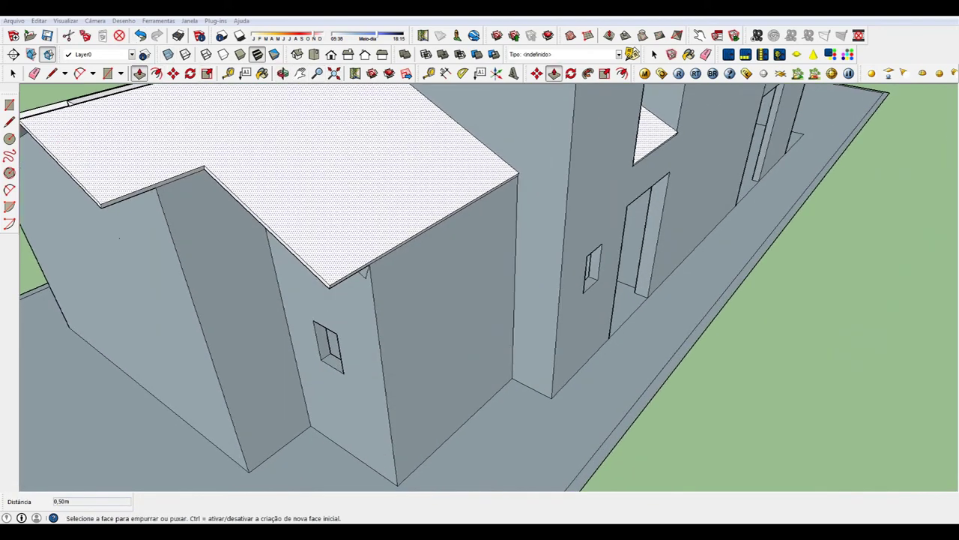
pyautogui.click(442, 337)
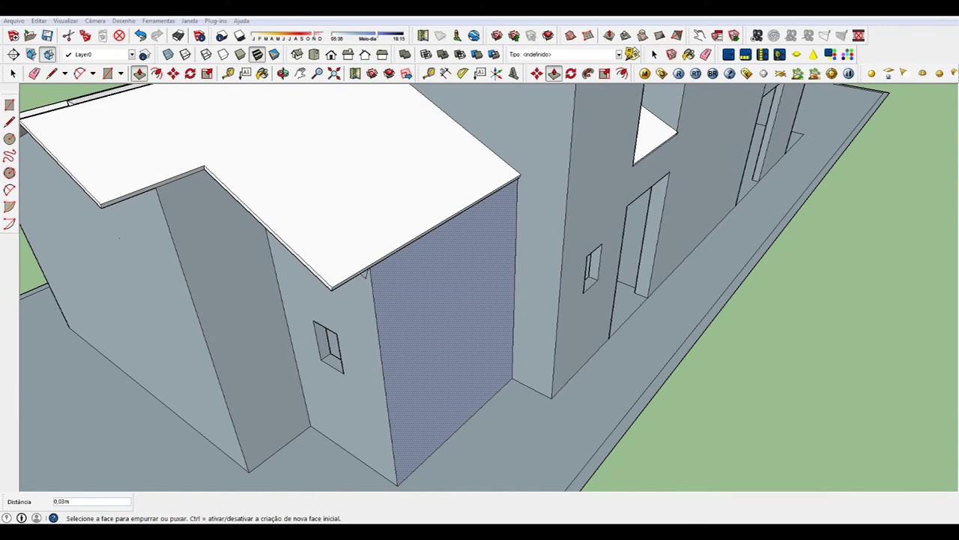
pyautogui.click(442, 338)
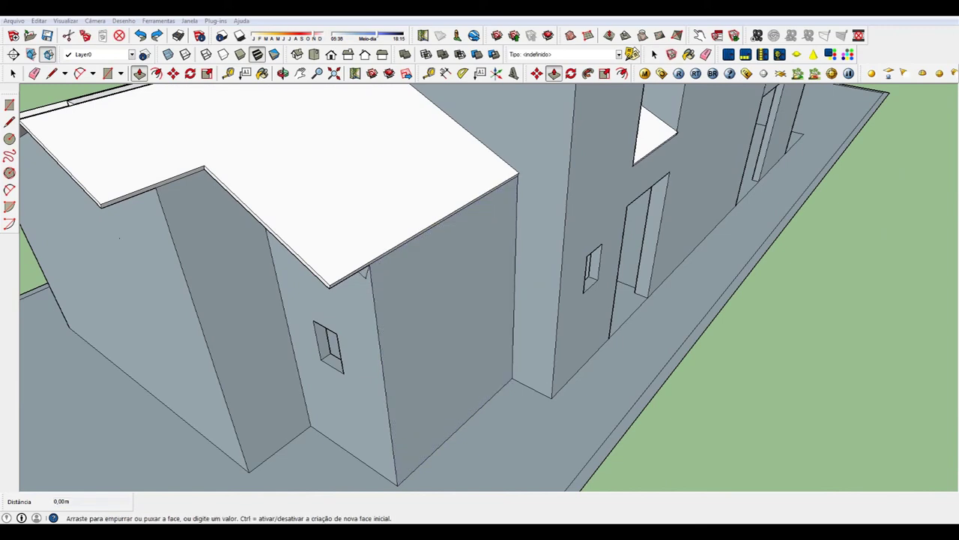
pyautogui.write('0,5')
pyautogui.press('Return')
# Extend the small roof over the doorway by 0,50 m
pyautogui.scroll(-2, 479, 285)
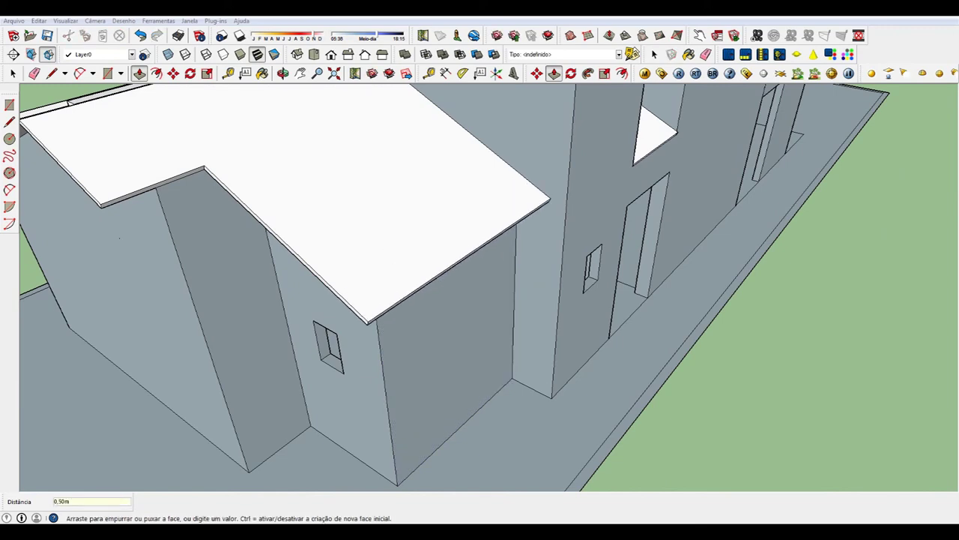
pyautogui.scroll(3, 622, 187)
pyautogui.scroll(2, 622, 188)
pyautogui.click(622, 187)
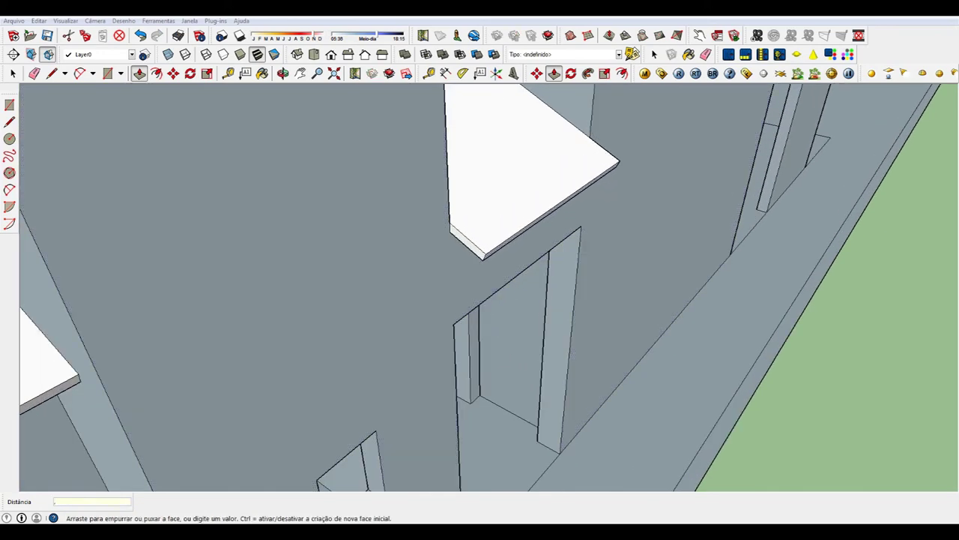
pyautogui.write('0,5')
pyautogui.press('Return')
pyautogui.scroll(-2, 480, 284)
pyautogui.scroll(-2, 479, 284)
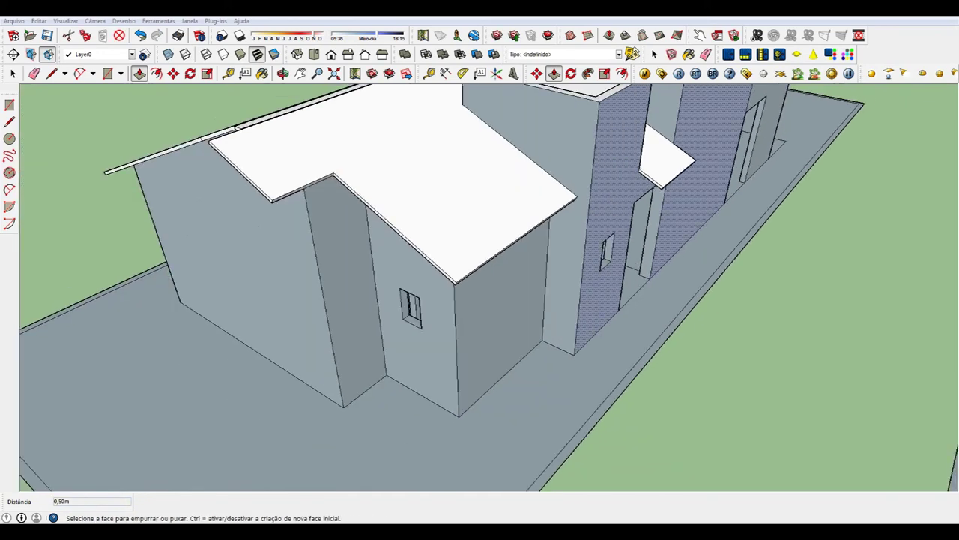
pyautogui.scroll(-1, 480, 284)
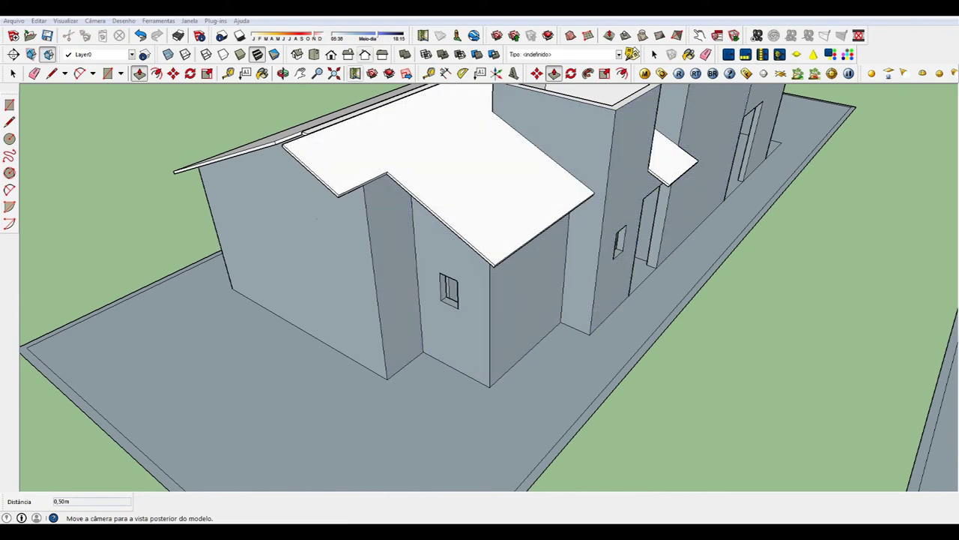
pyautogui.click(283, 73)
pyautogui.moveTo(480, 300); pyautogui.dragTo(419, 247)
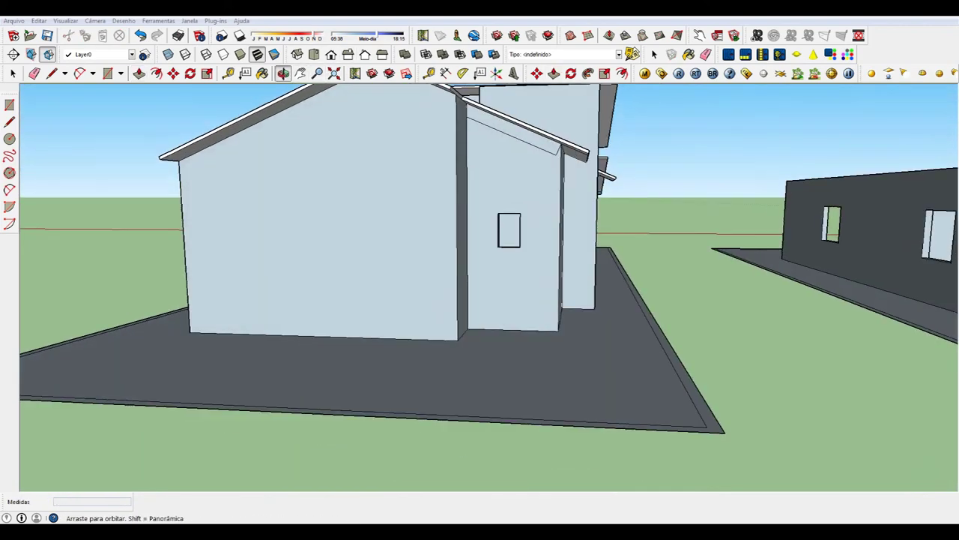
pyautogui.scroll(2, 547, 135)
pyautogui.scroll(3, 547, 135)
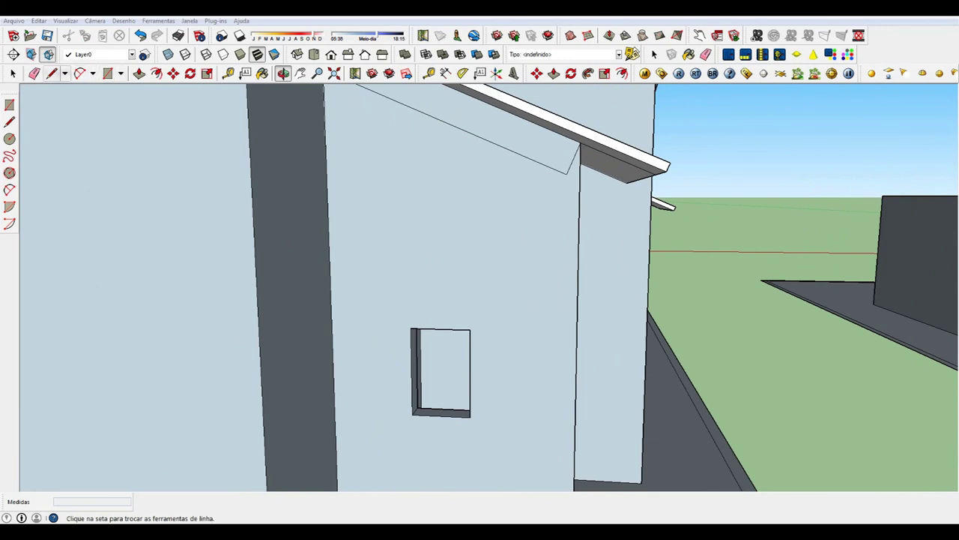
pyautogui.click(34, 72)
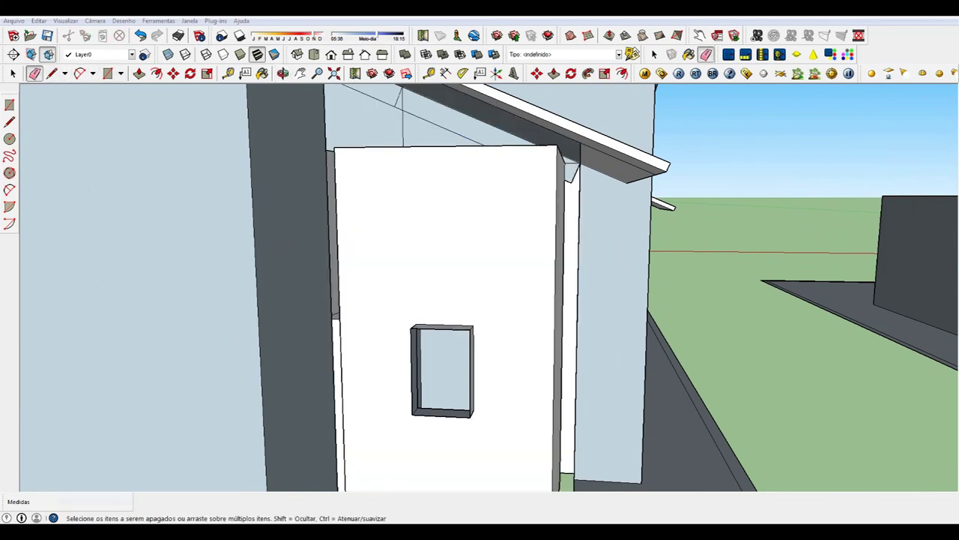
pyautogui.hotkey('ctrl', 'z')
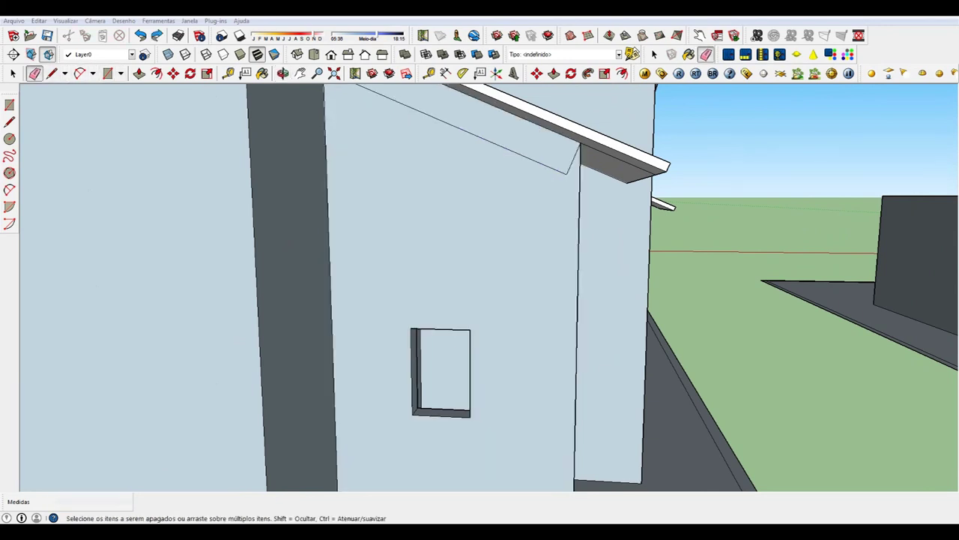
pyautogui.hotkey('ctrl', 'y')
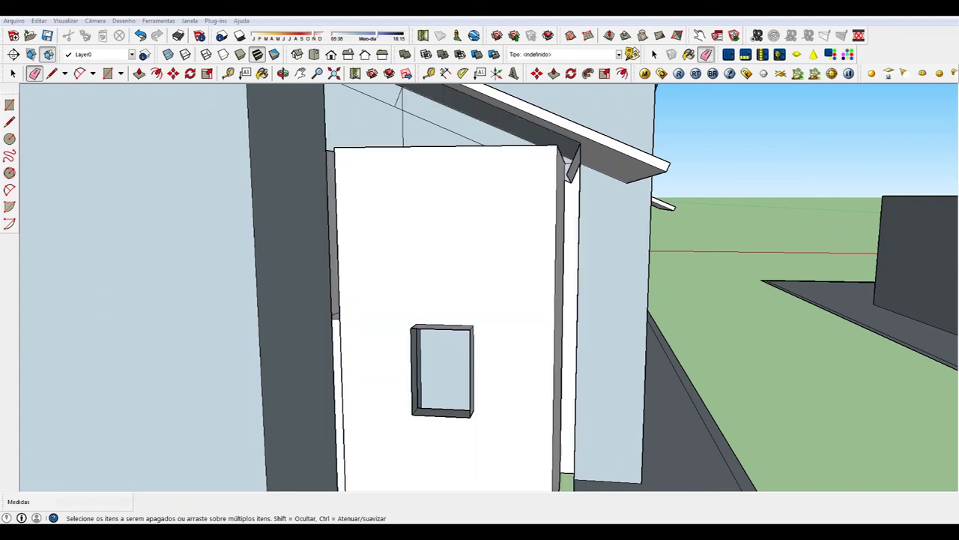
pyautogui.hotkey('ctrl', 'z')
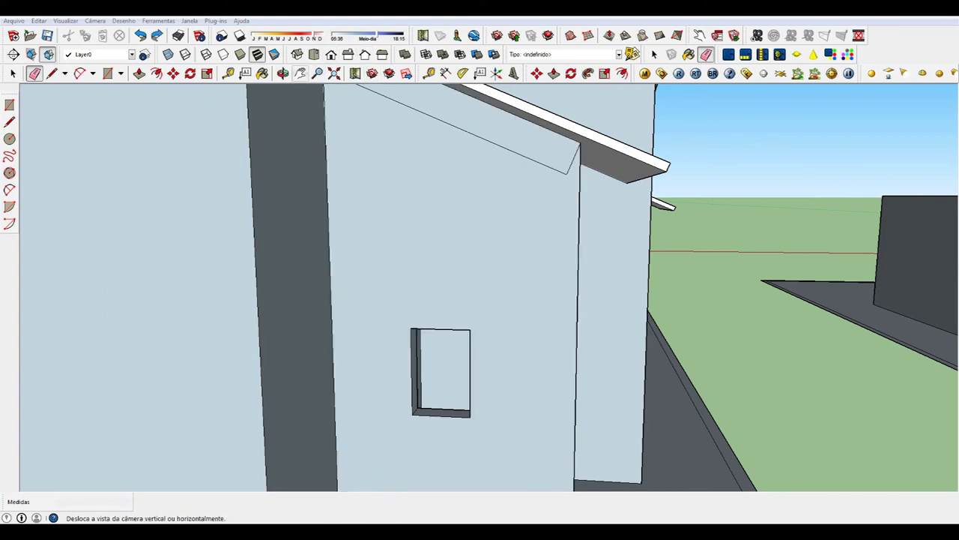
pyautogui.click(283, 73)
pyautogui.moveTo(480, 300); pyautogui.dragTo(570, 285)
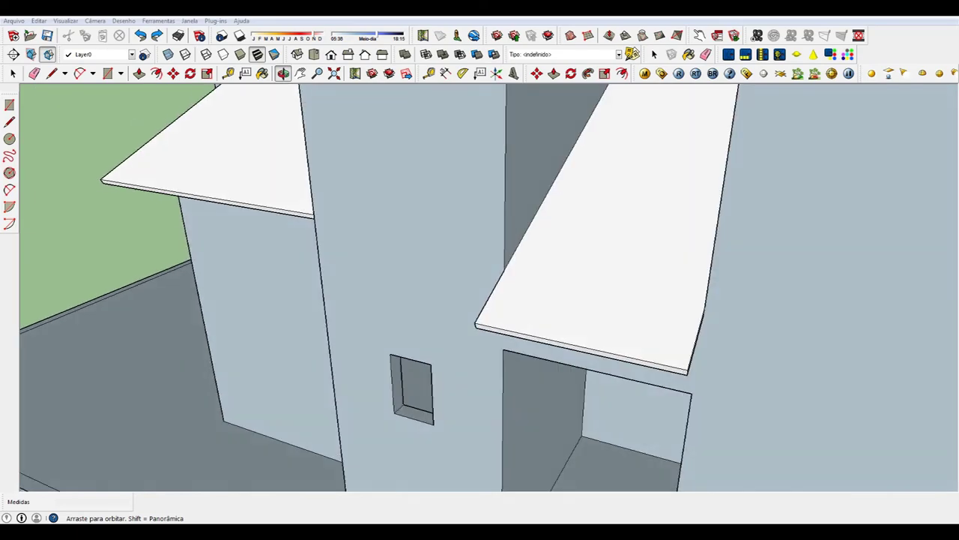
pyautogui.moveTo(480, 300); pyautogui.dragTo(569, 285)
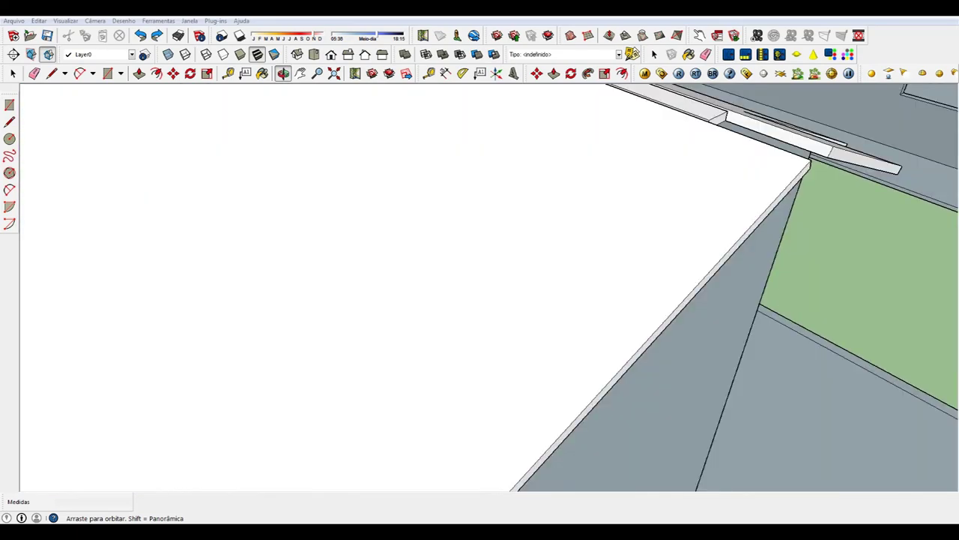
pyautogui.moveTo(480, 300); pyautogui.dragTo(570, 285)
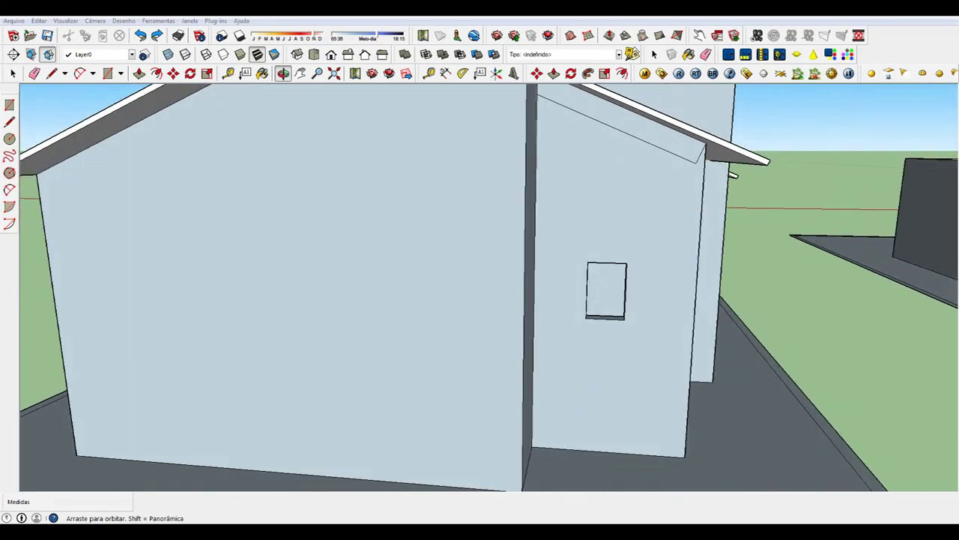
pyautogui.moveTo(480, 300); pyautogui.dragTo(570, 285)
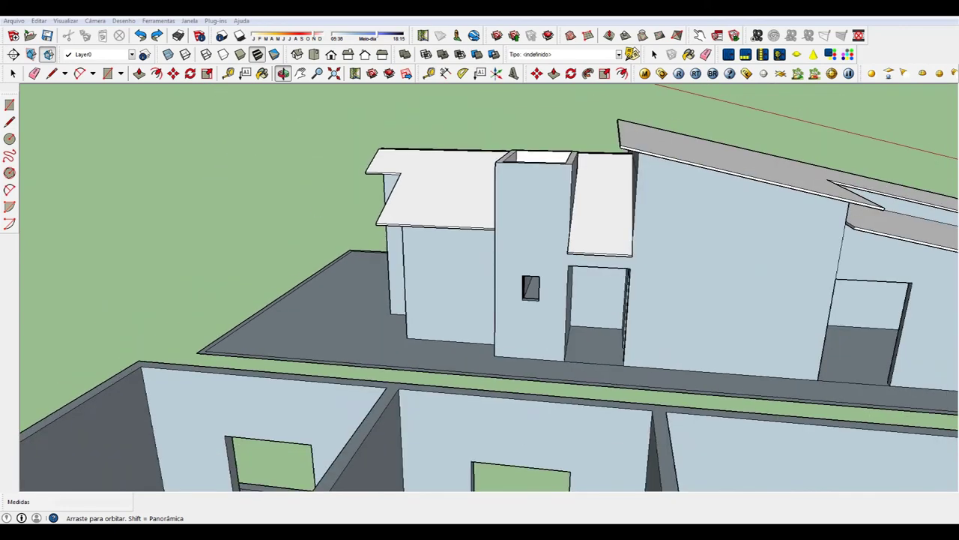
pyautogui.moveTo(479, 300); pyautogui.dragTo(570, 285)
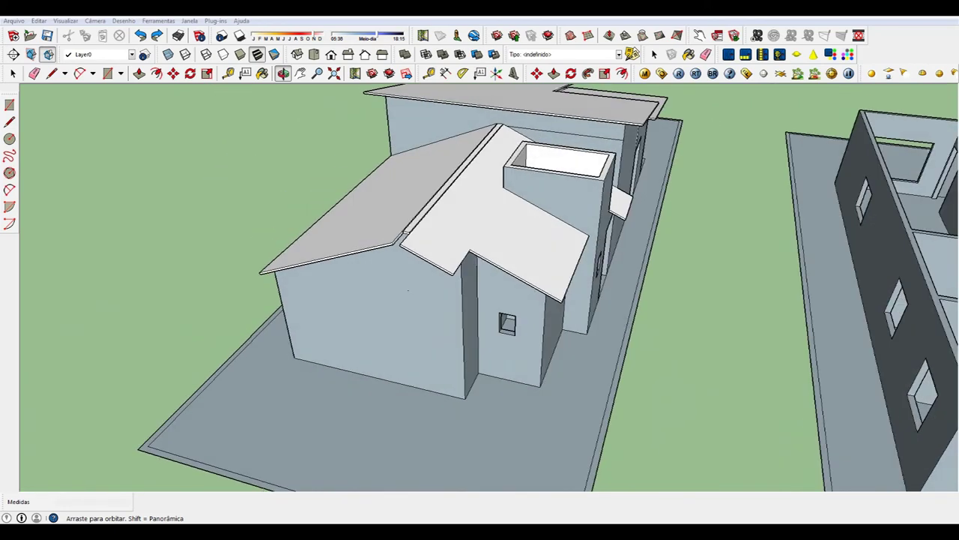
pyautogui.scroll(3, 554, 149)
pyautogui.scroll(2, 554, 150)
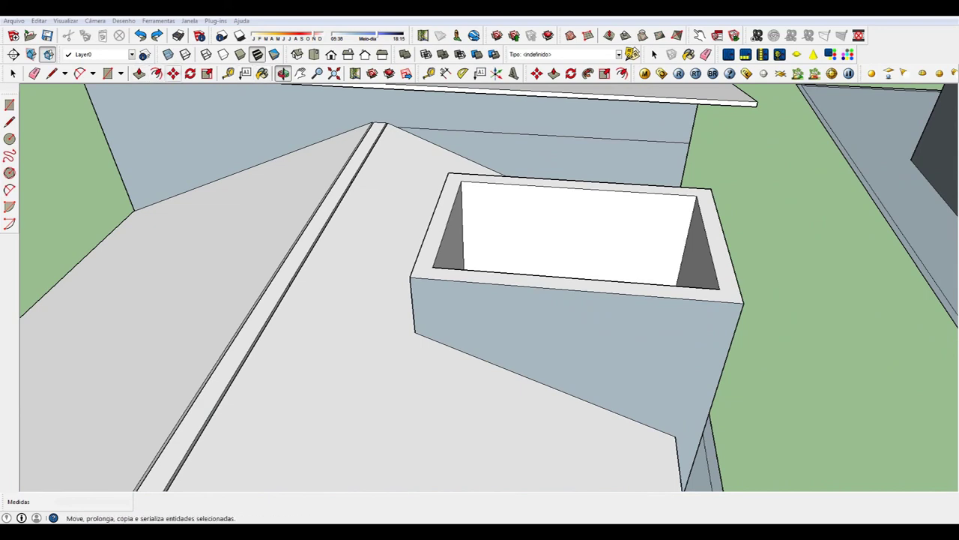
pyautogui.click(33, 73)
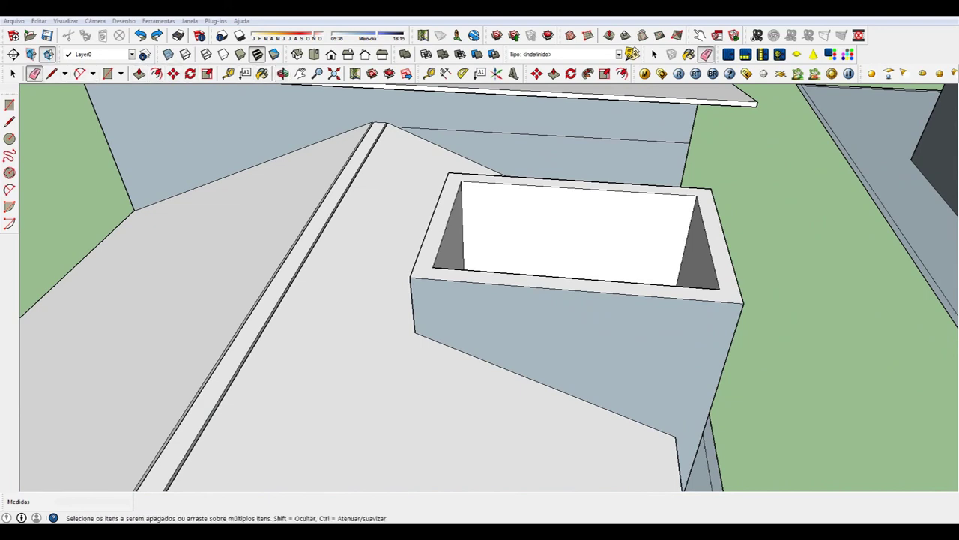
pyautogui.scroll(-3, 545, 190)
pyautogui.scroll(-2, 545, 189)
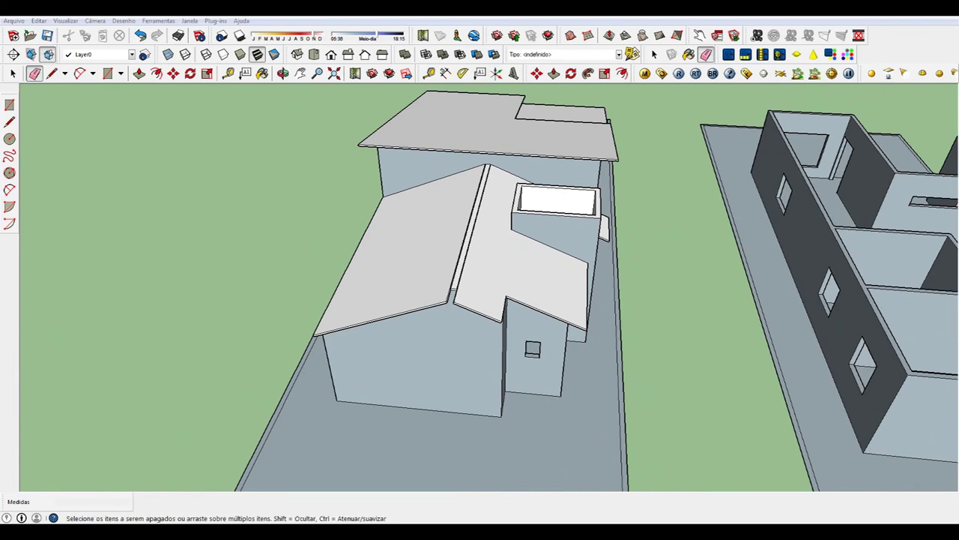
pyautogui.moveTo(375, 338)
pyautogui.mouseDown(button='middle')
pyautogui.moveTo(269, 114)
pyautogui.moveTo(22, 132)
pyautogui.moveTo(15, 184)
pyautogui.mouseUp(button='middle')
pyautogui.moveTo(524, 299); pyautogui.dragTo(495, 300)
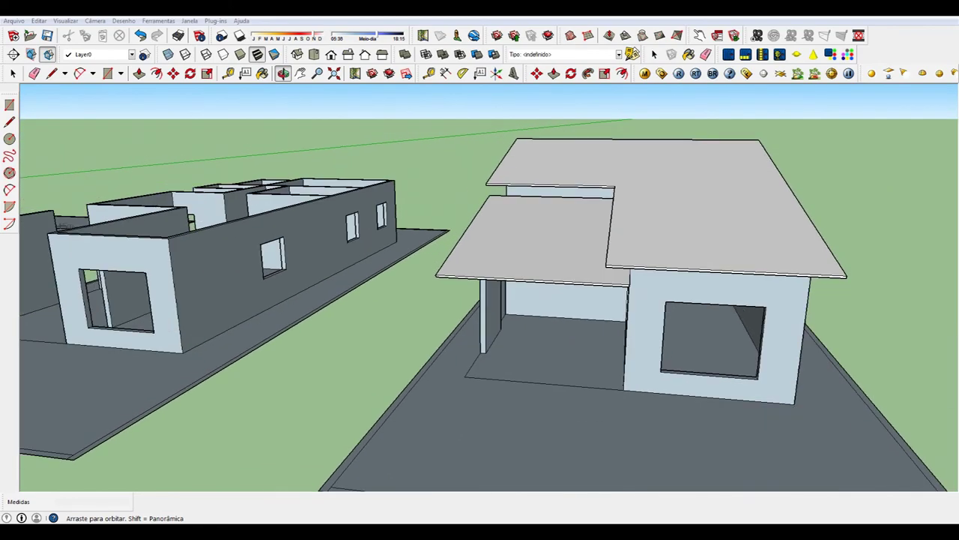